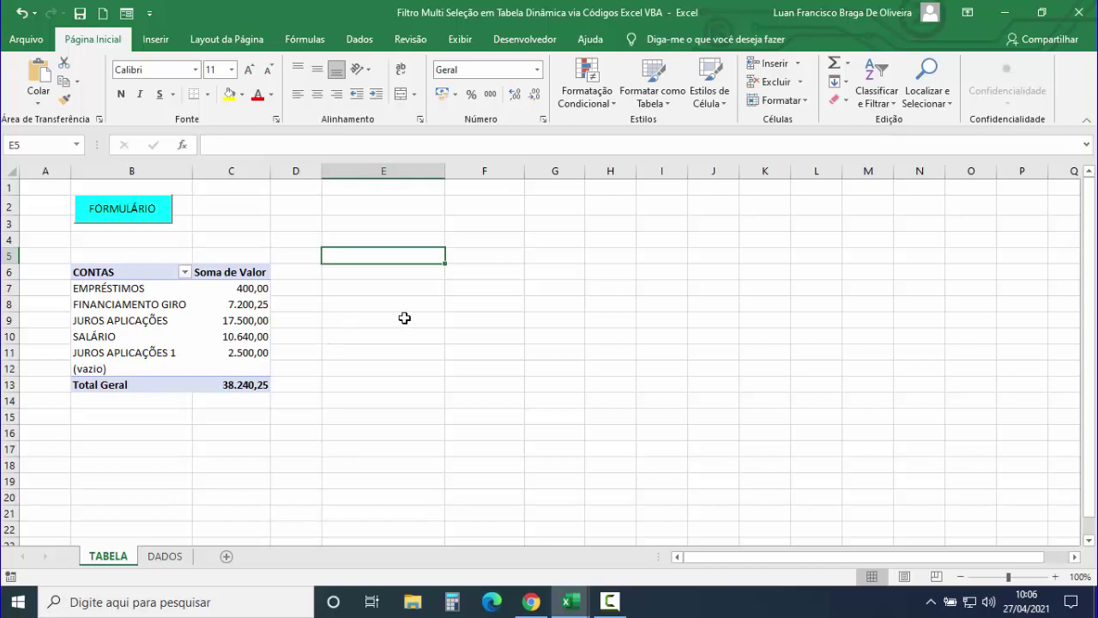
# Step: Use the FILTRO form to filter CONTAS by EMPRÉSTIMOS, FINANCIAMENTO GIRO, SALÁRIO, JUROS APLICAÇÕES 1, then show all
pyautogui.click(131, 215)
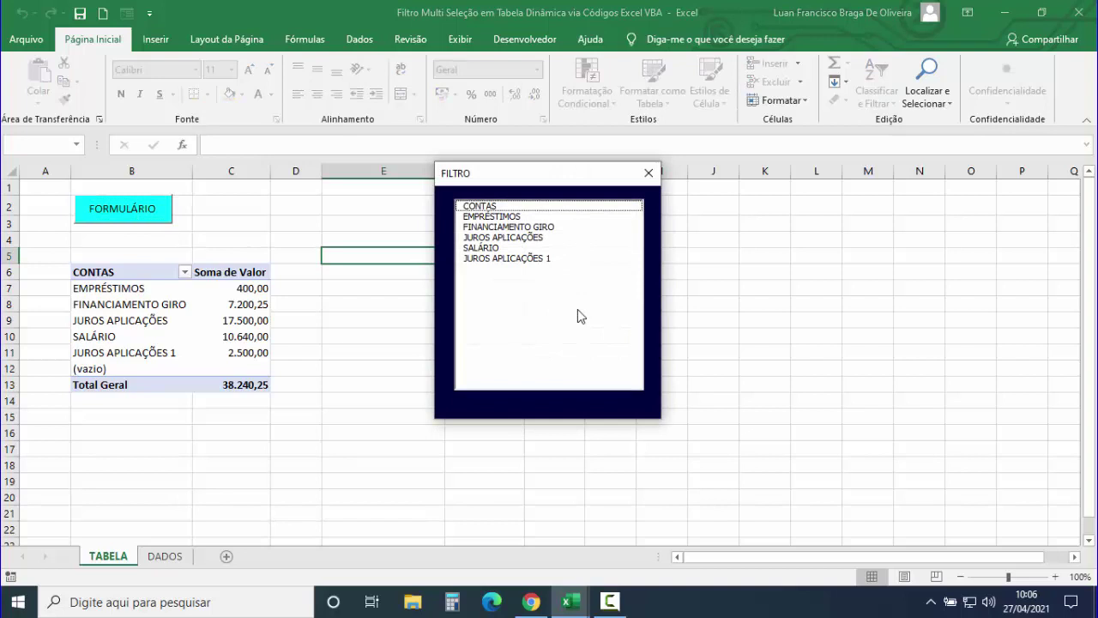
pyautogui.click(529, 218)
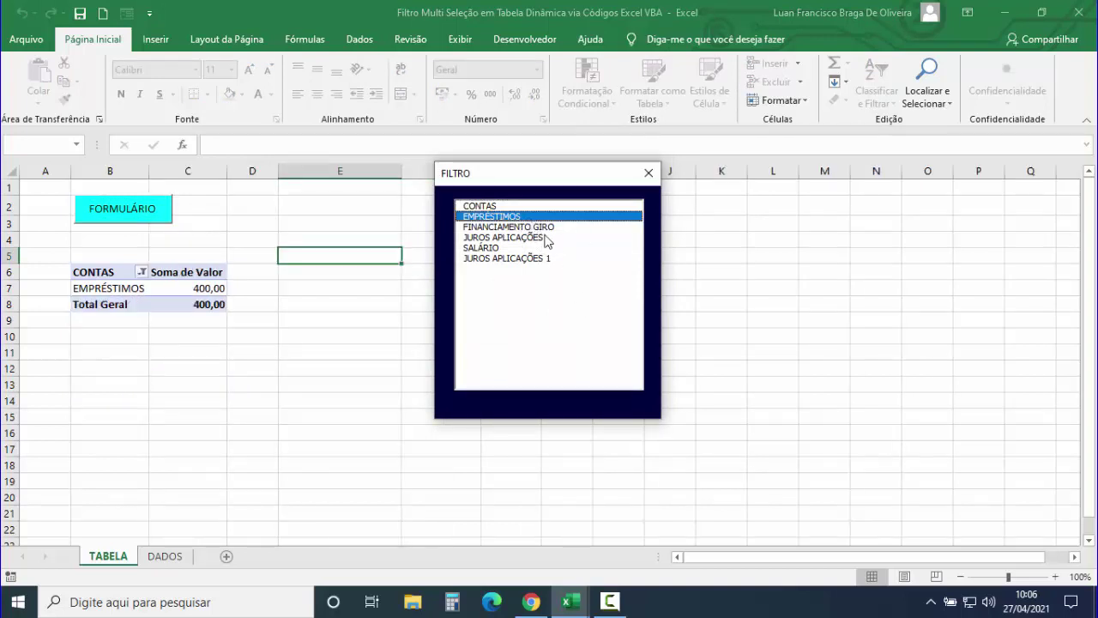
pyautogui.click(536, 226)
pyautogui.click(506, 248)
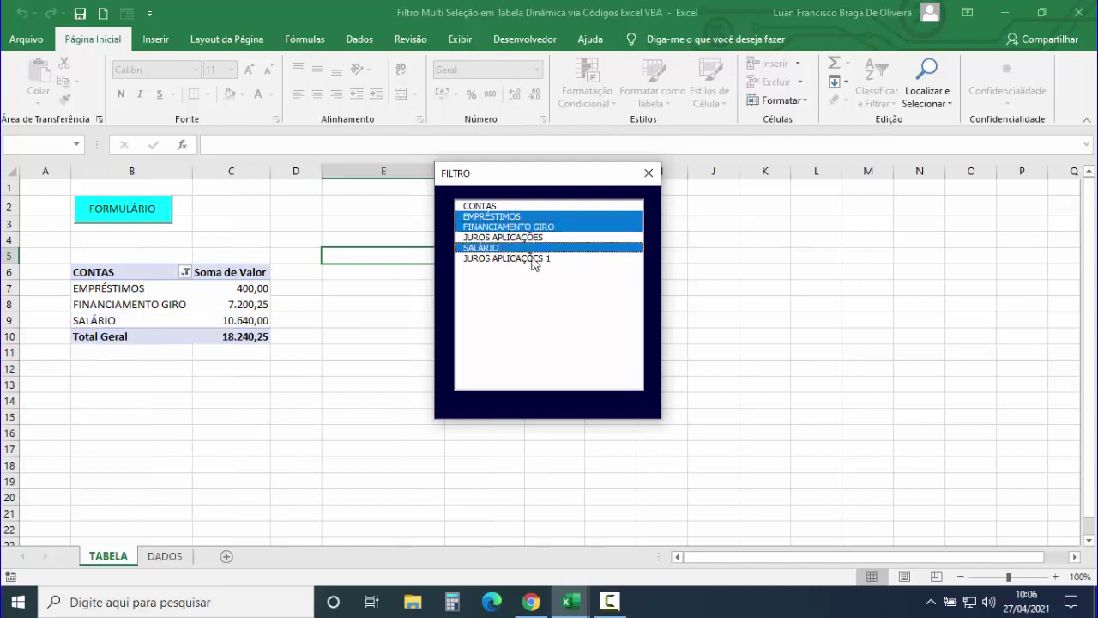
pyautogui.click(517, 259)
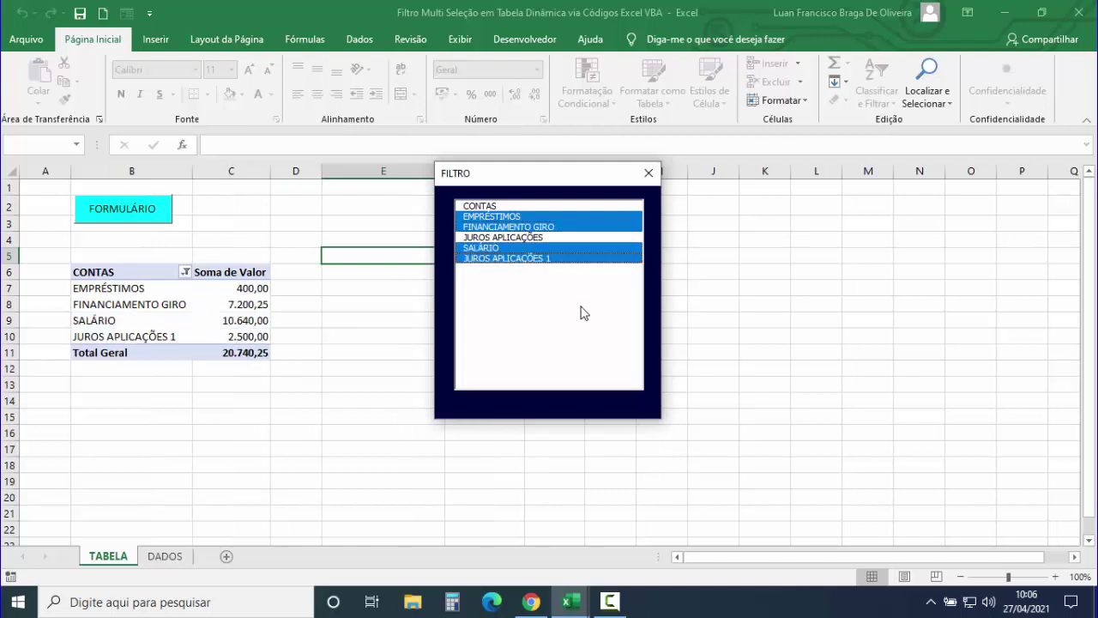
pyautogui.click(515, 237)
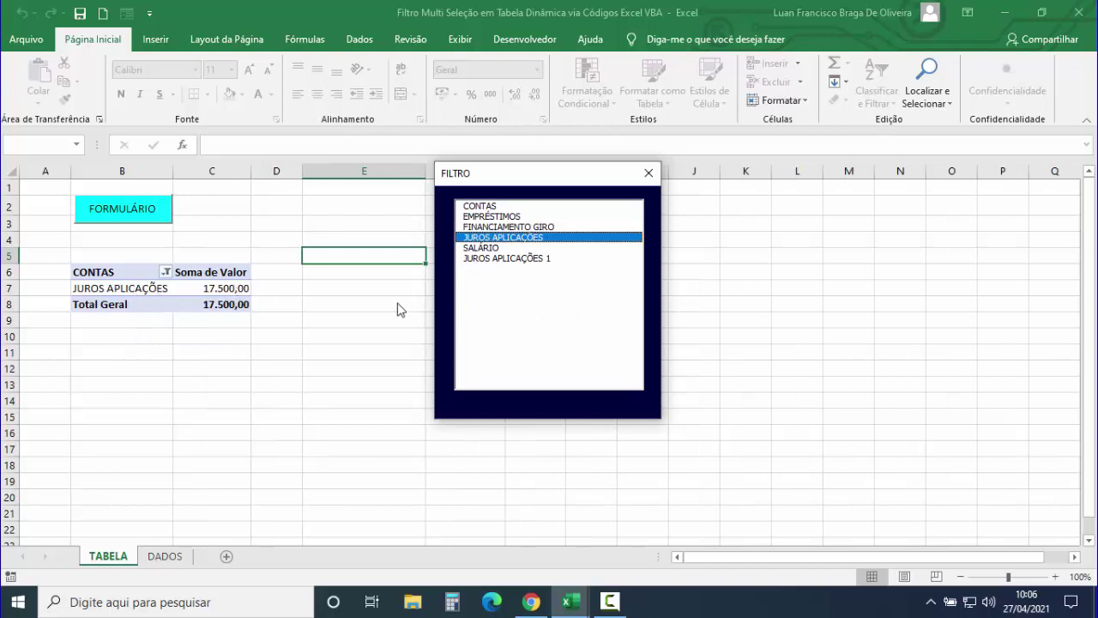
pyautogui.click(525, 268)
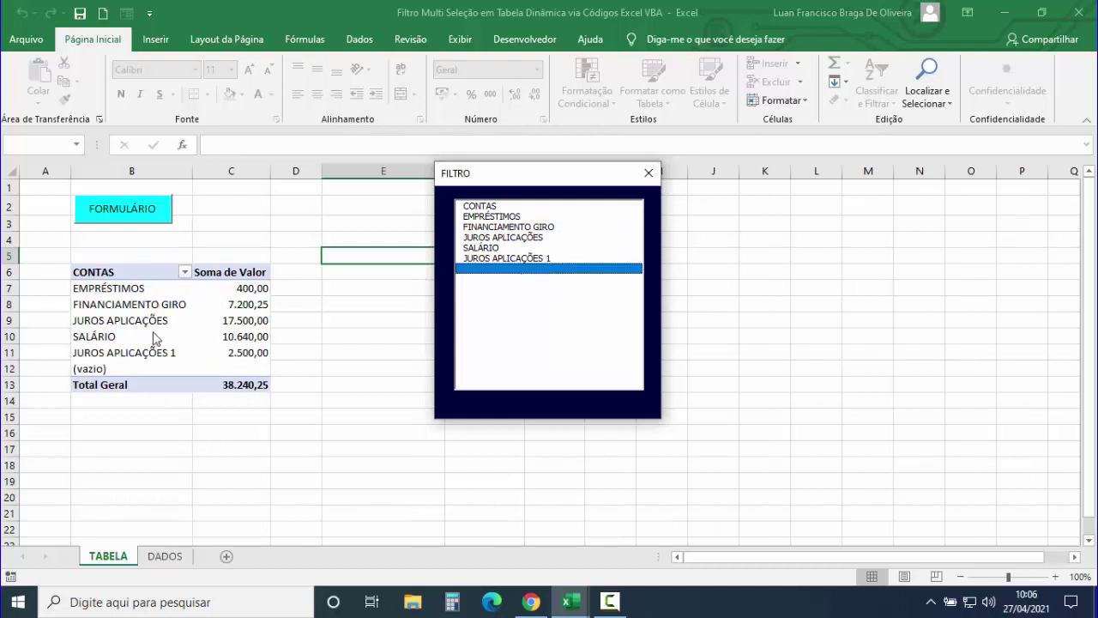
# Step: Filter to JUROS APLICAÇÕES plus EMPRÉSTIMOS, close the form, then save and close the filter workbook
pyautogui.click(503, 207)
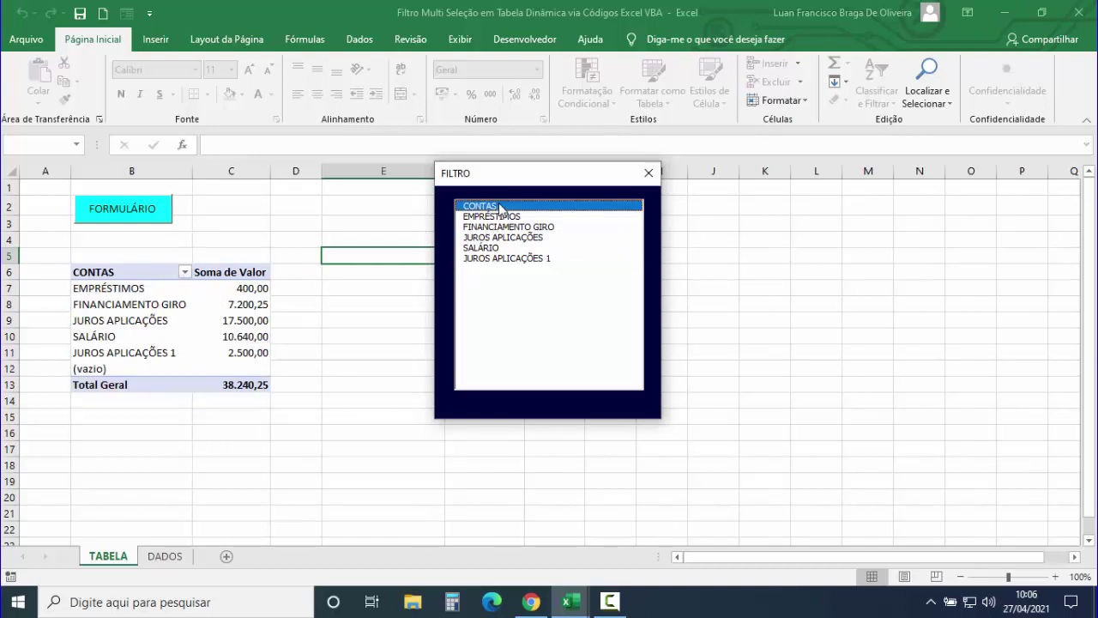
pyautogui.click(510, 216)
pyautogui.click(514, 227)
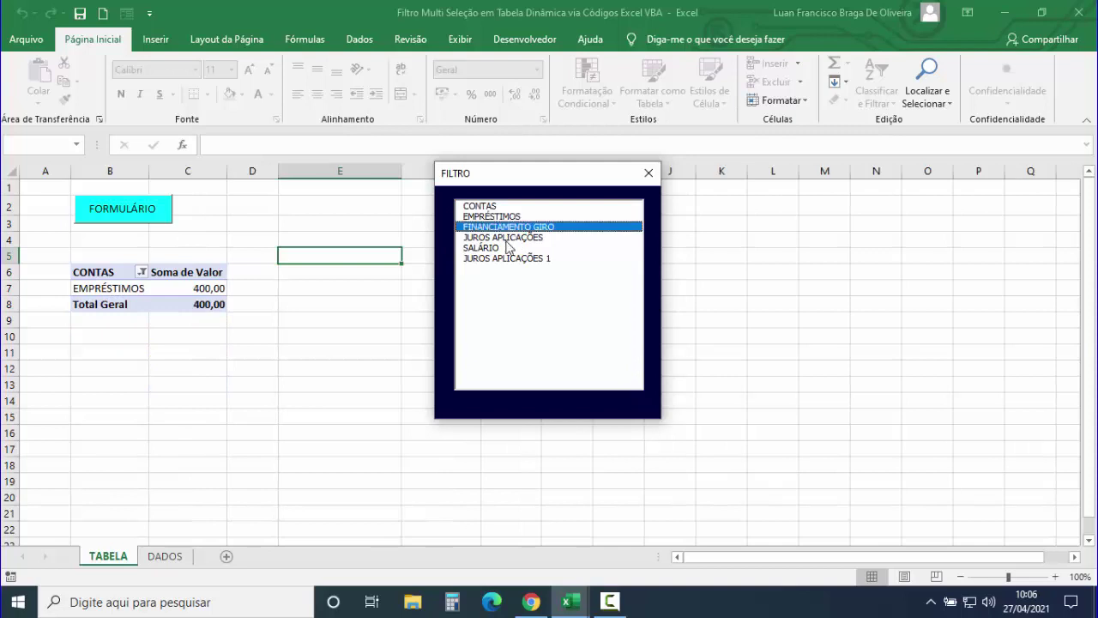
pyautogui.click(518, 237)
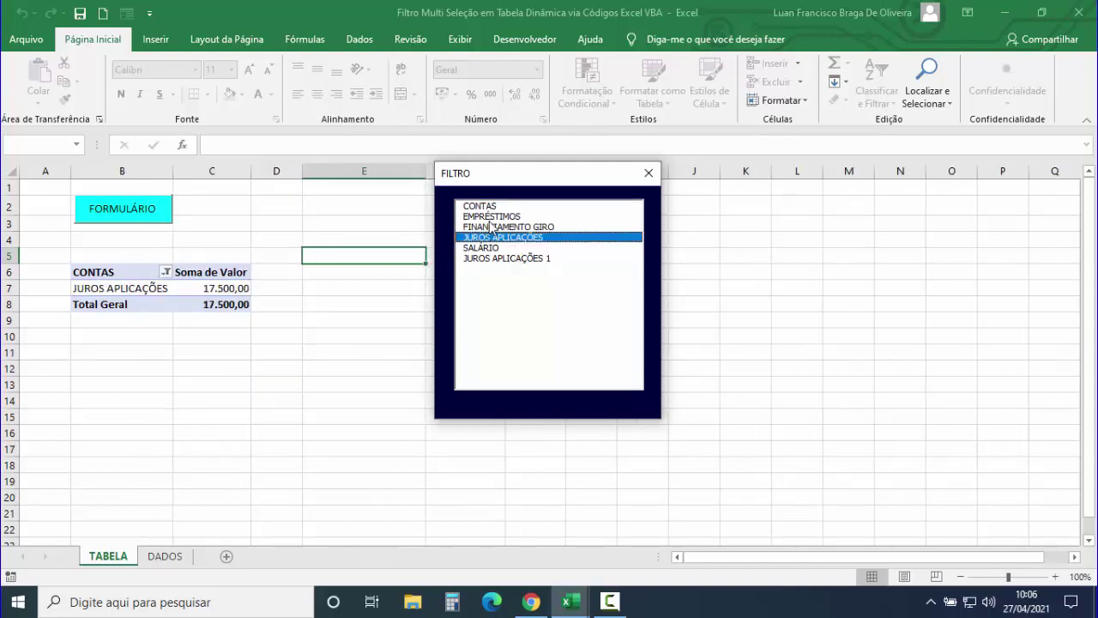
pyautogui.keyDown('ctrl'); pyautogui.click(492, 218); pyautogui.keyUp('ctrl')
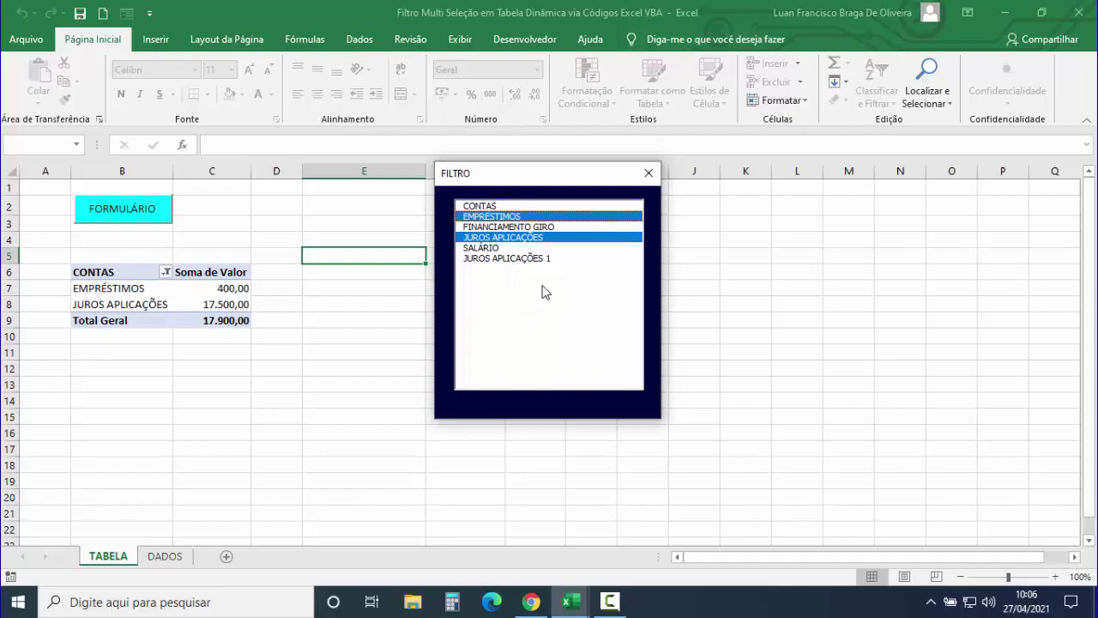
pyautogui.click(648, 173)
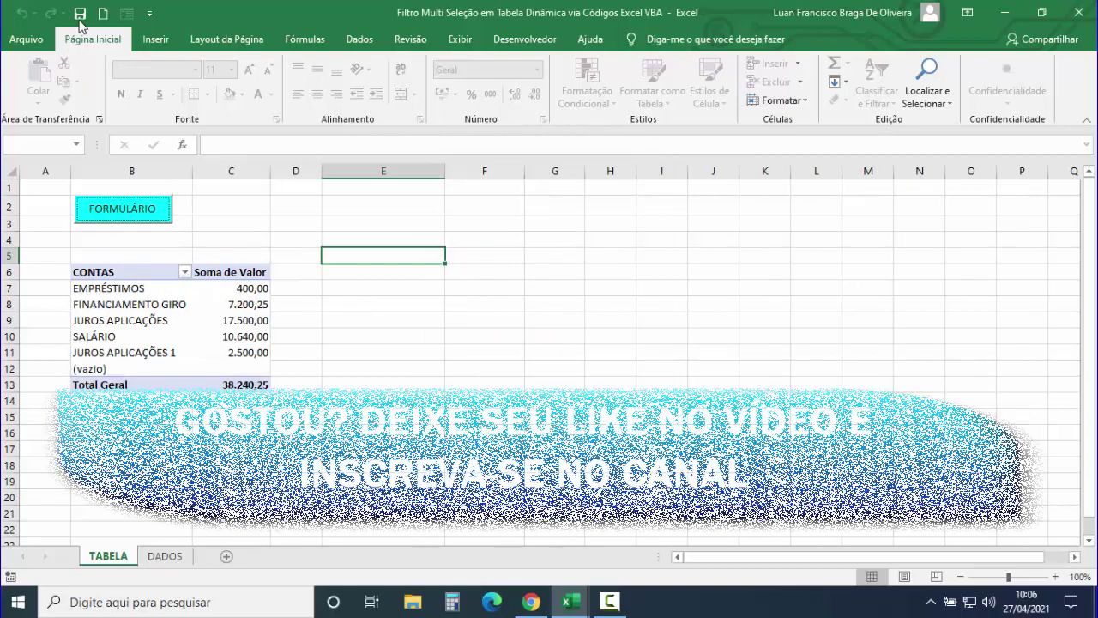
pyautogui.hotkey('ctrl', 's')
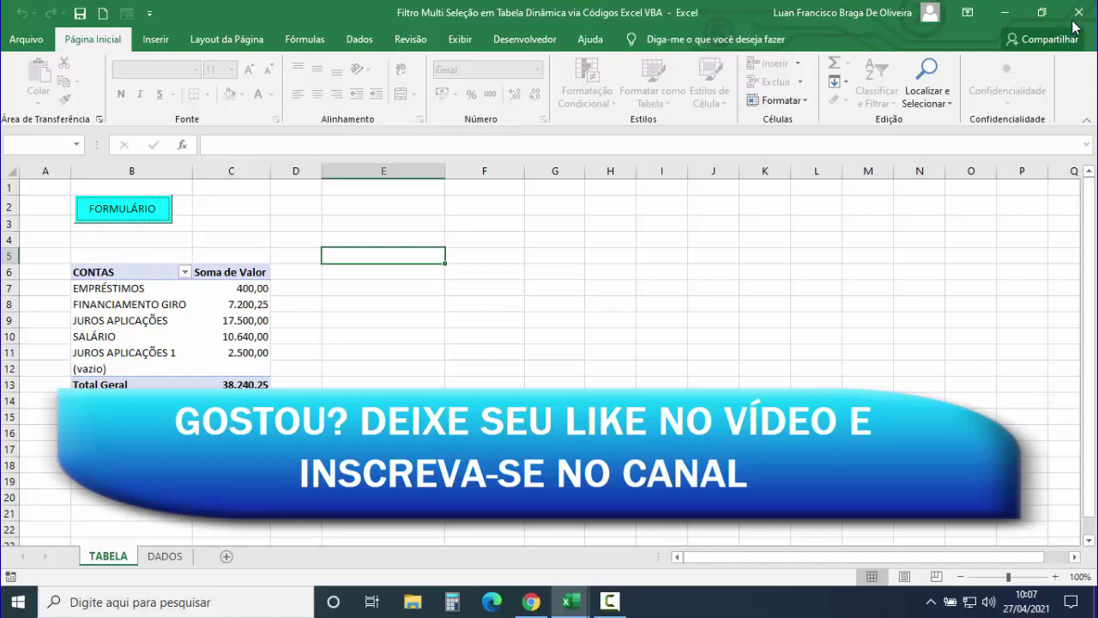
pyautogui.click(1079, 12)
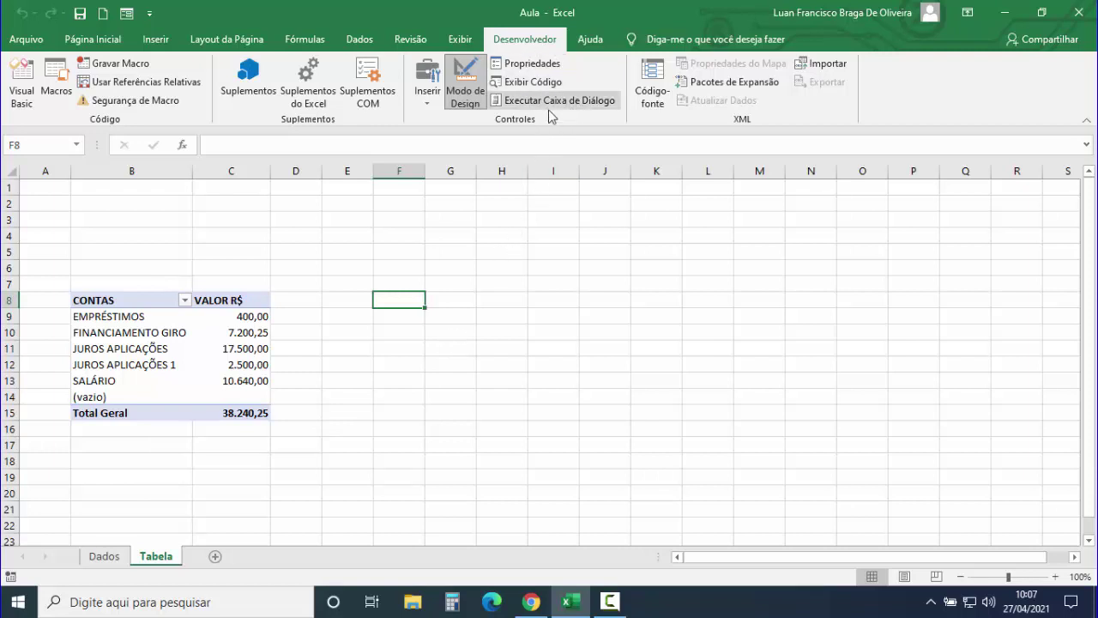
# Step: Check Desenvolvedor under Guias Principais in the ribbon customization settings and confirm
pyautogui.click(462, 42)
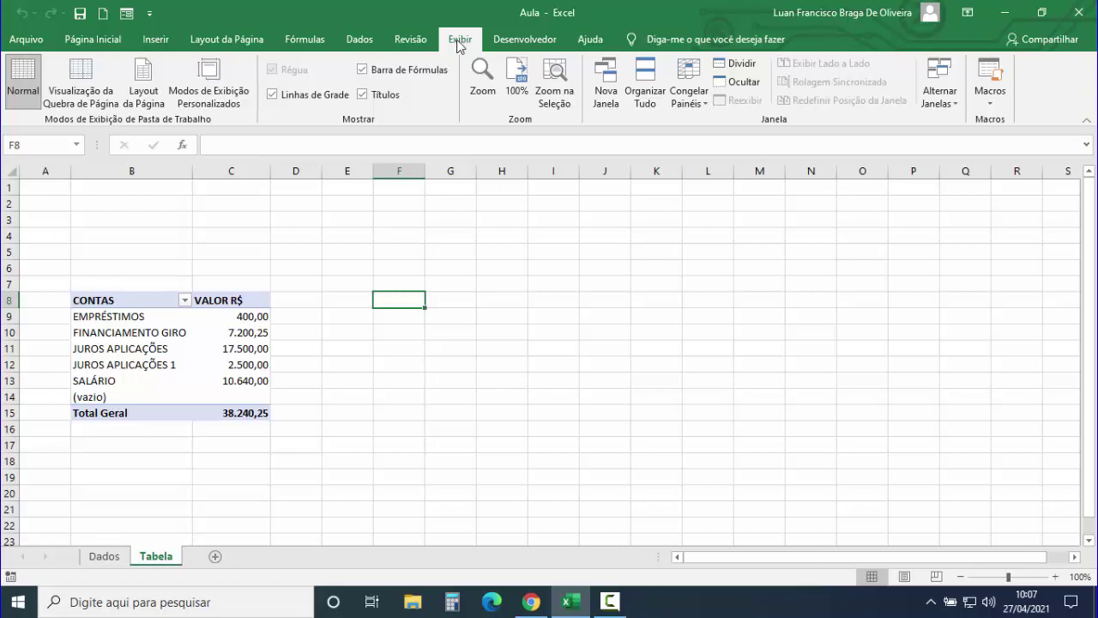
pyautogui.rightClick(459, 46)
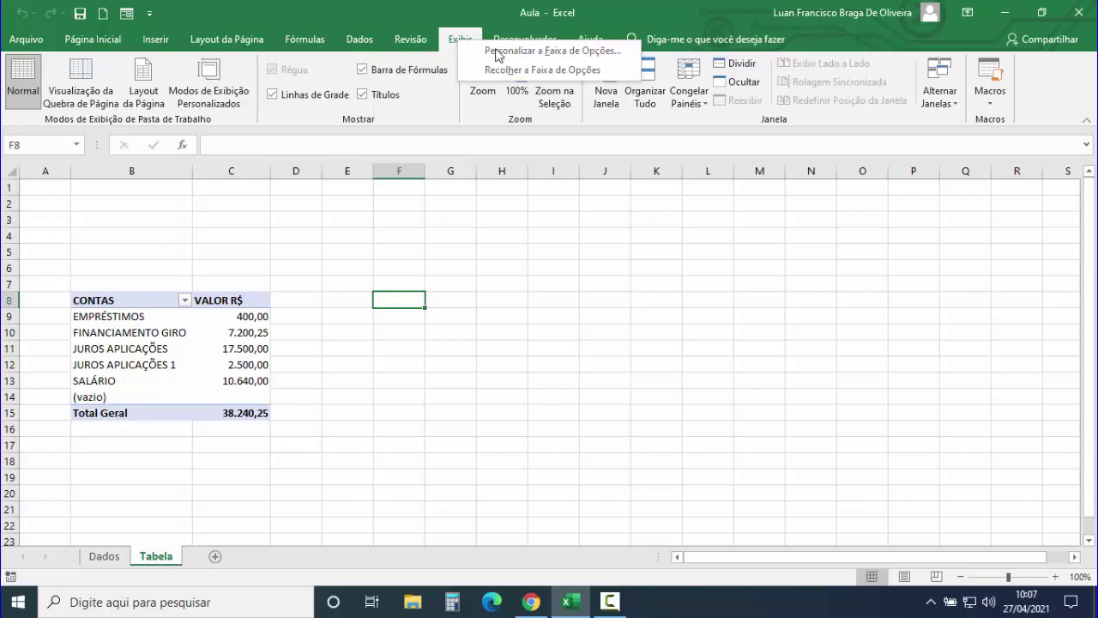
pyautogui.click(549, 51)
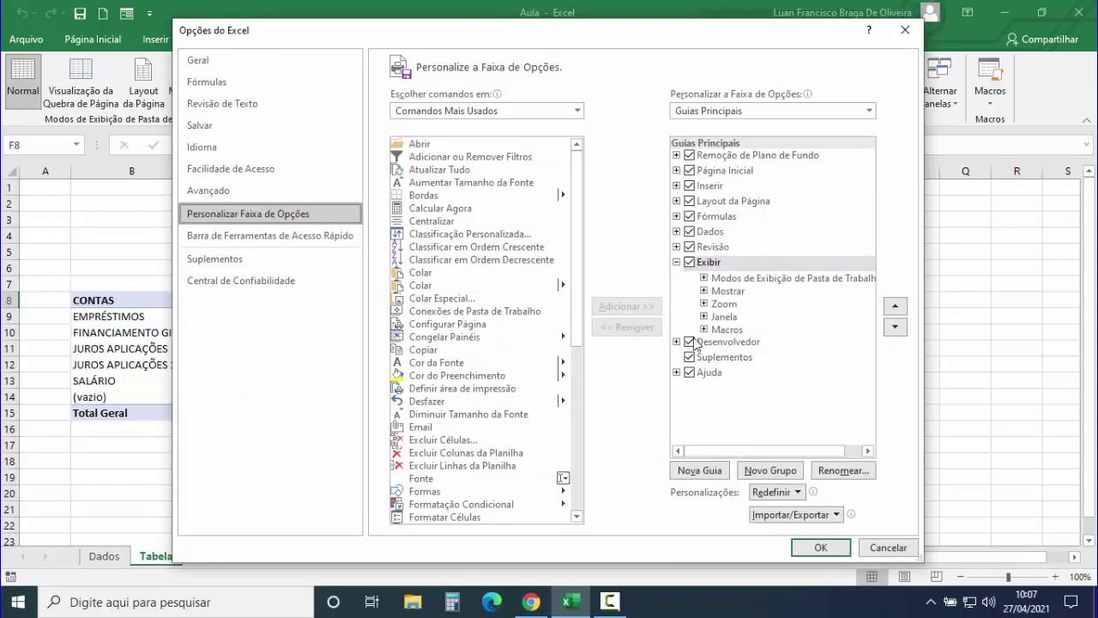
pyautogui.click(691, 342)
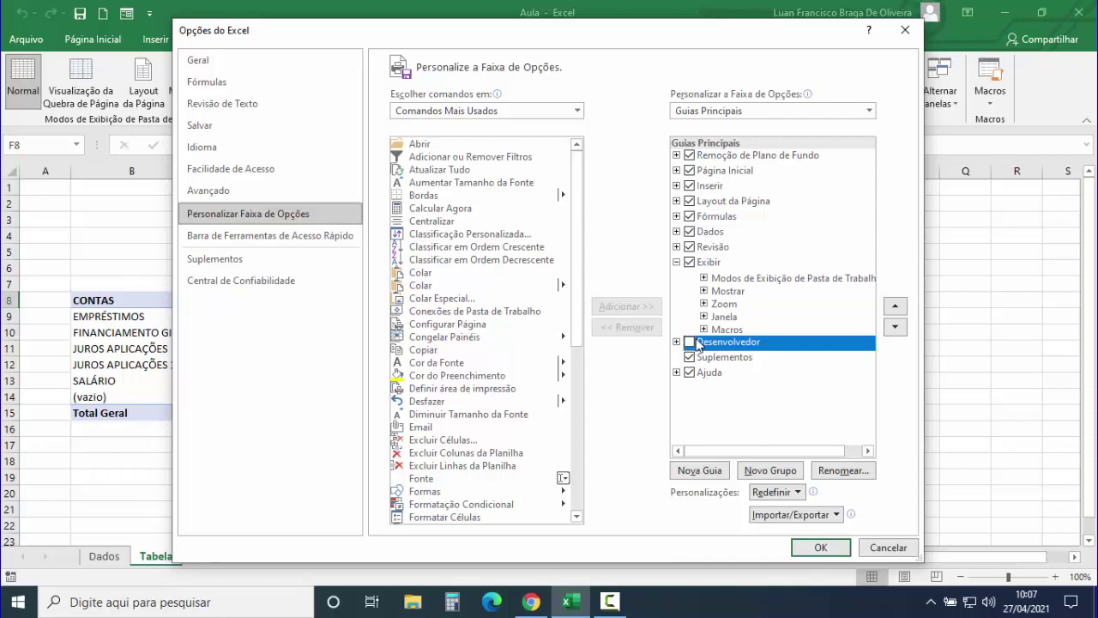
pyautogui.click(820, 549)
pyautogui.click(361, 268)
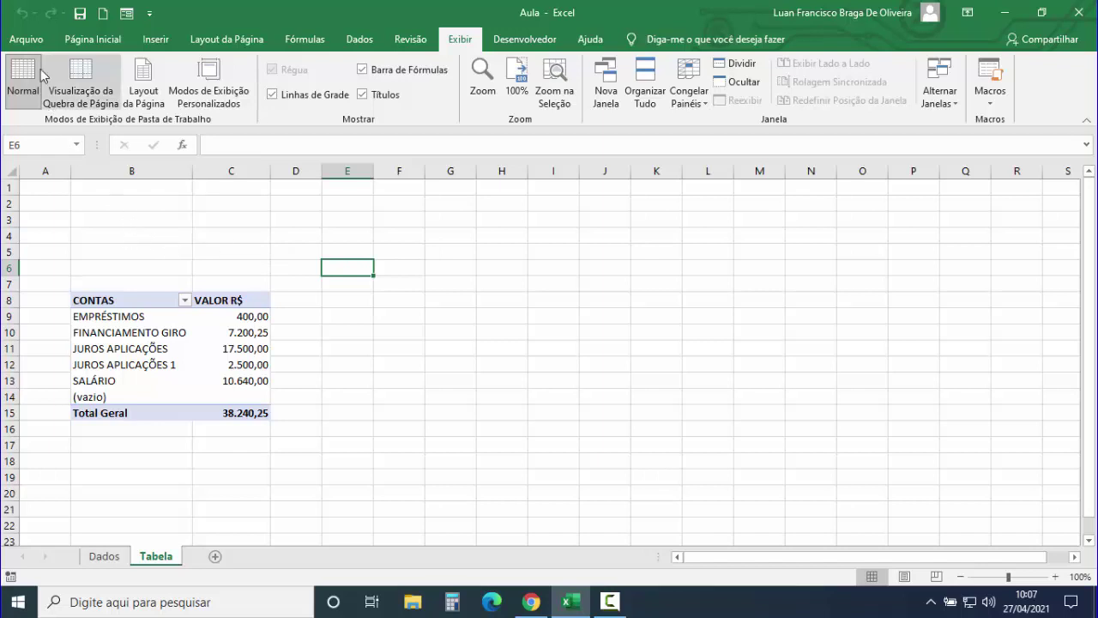
# Step: Save Aula to the desktop as a Pasta de Trabalho Habilitada para Macro, overwriting Aula.xlsm
pyautogui.click(31, 39)
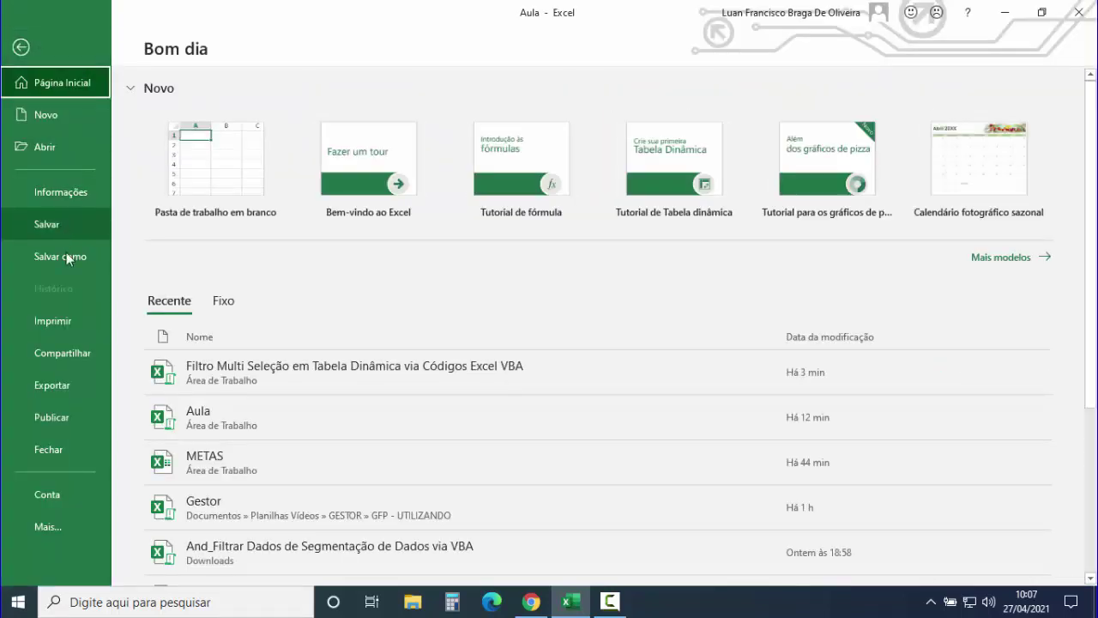
pyautogui.click(66, 255)
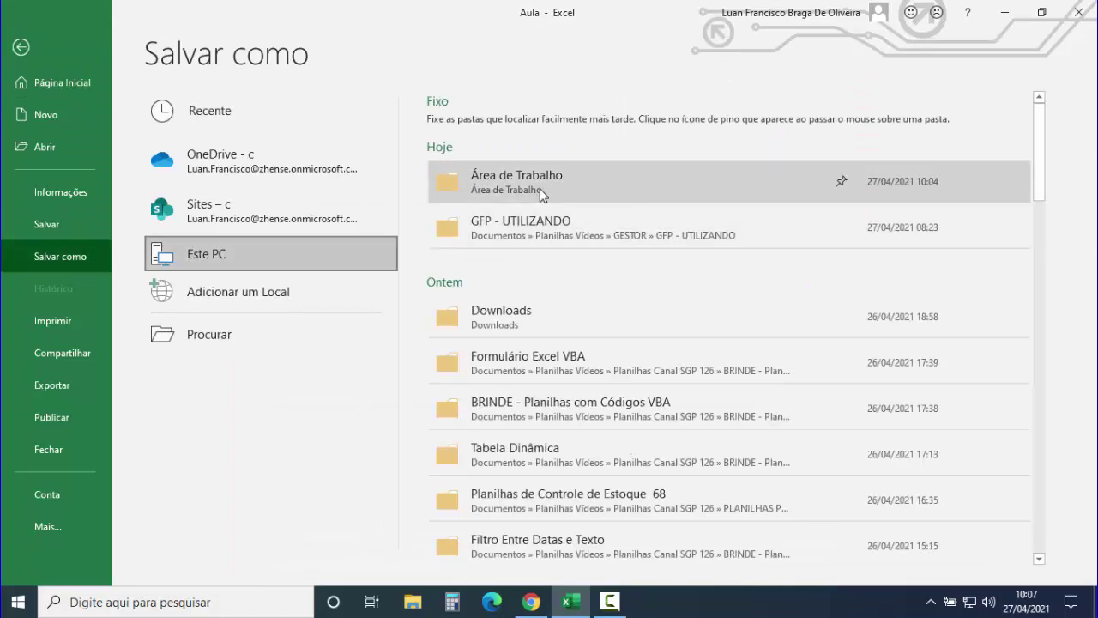
pyautogui.click(539, 188)
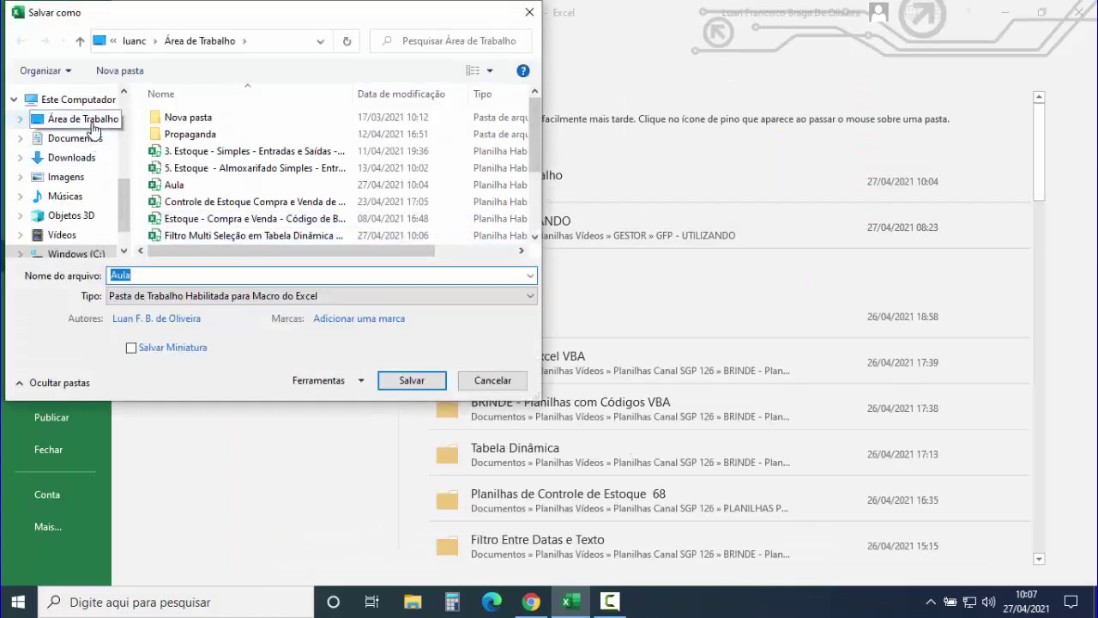
pyautogui.click(92, 123)
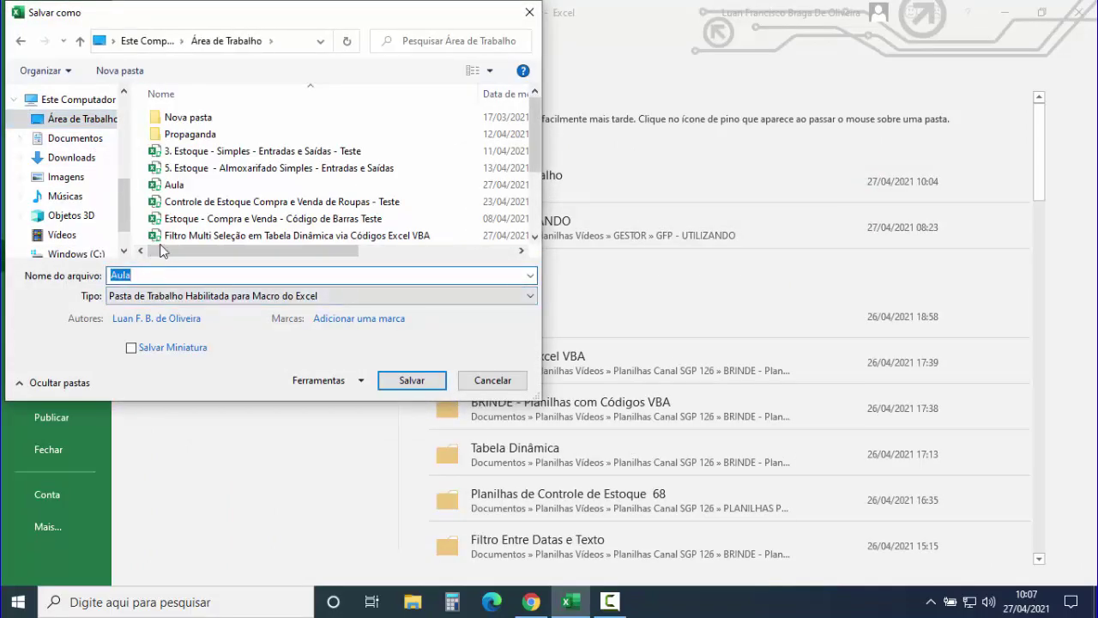
pyautogui.click(206, 296)
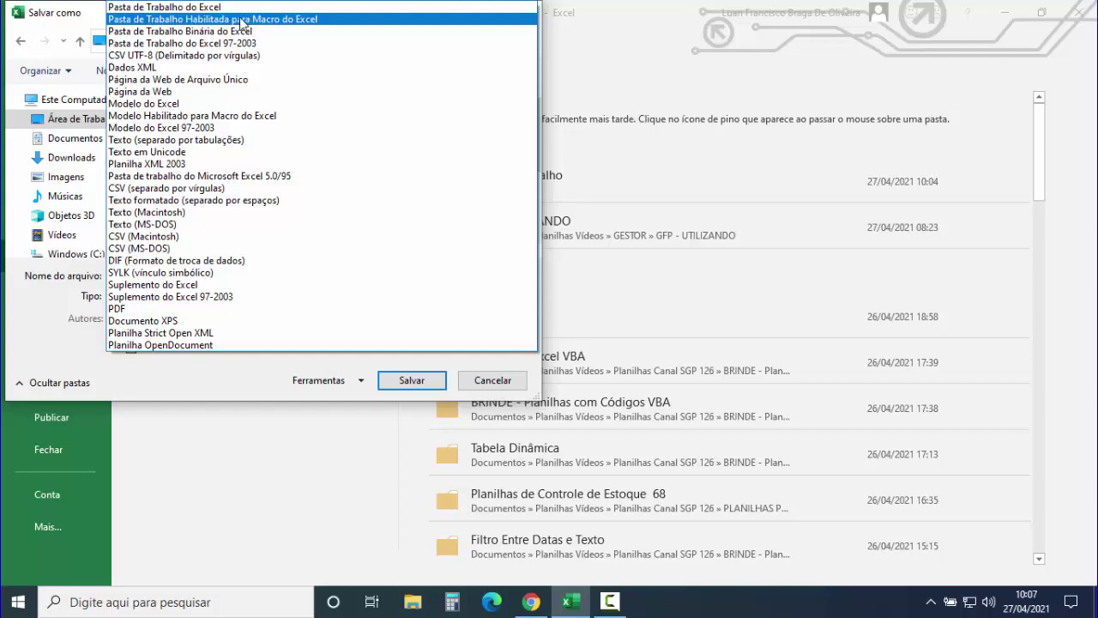
pyautogui.click(203, 22)
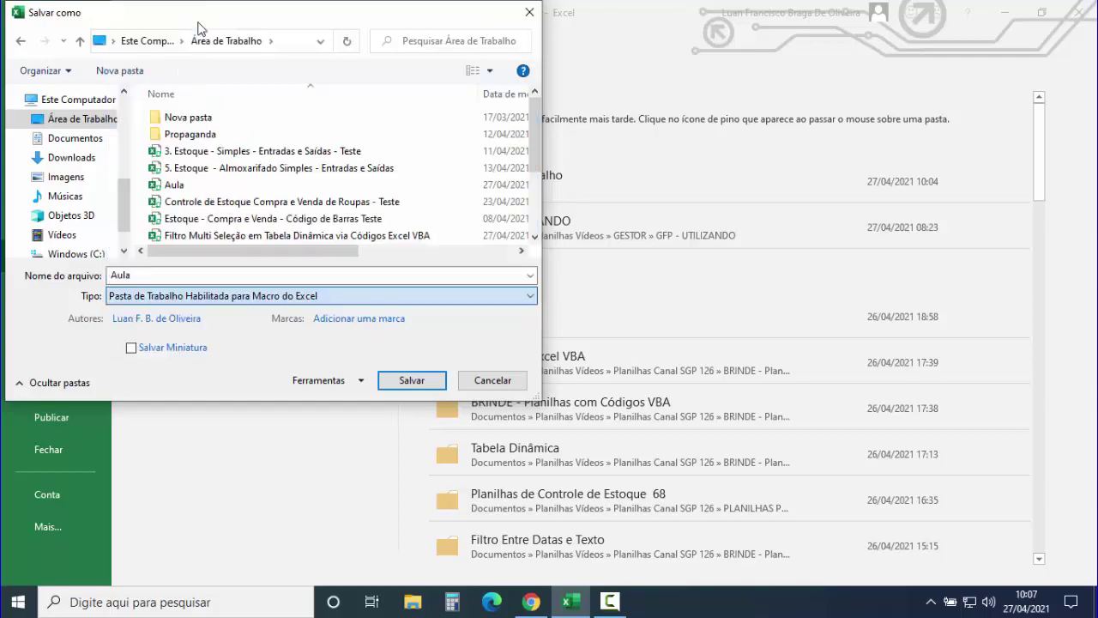
pyautogui.click(411, 385)
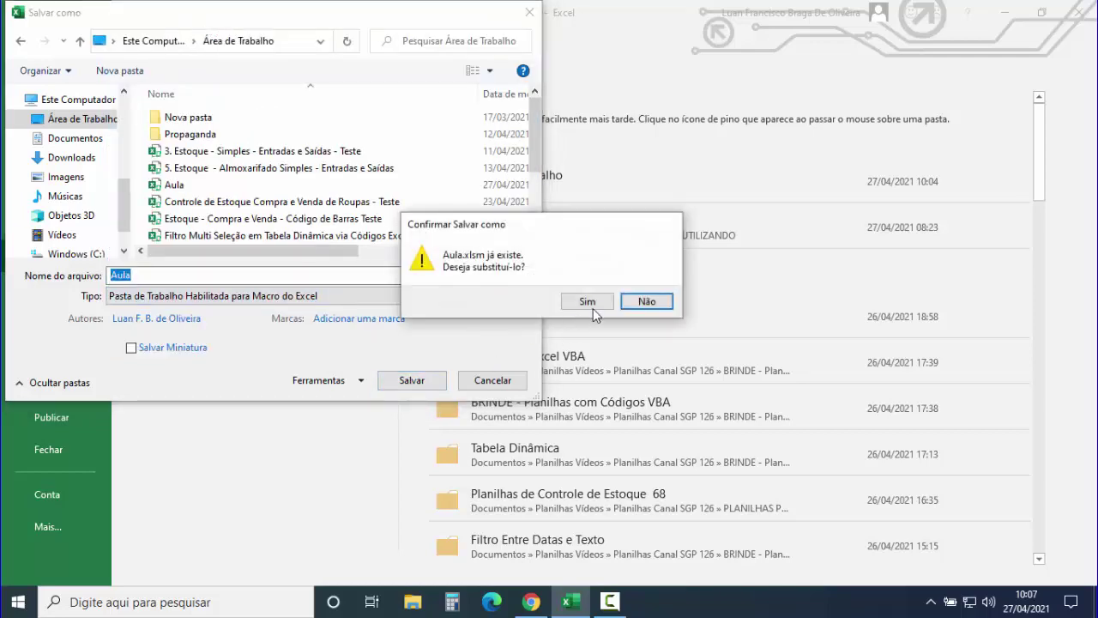
pyautogui.click(585, 302)
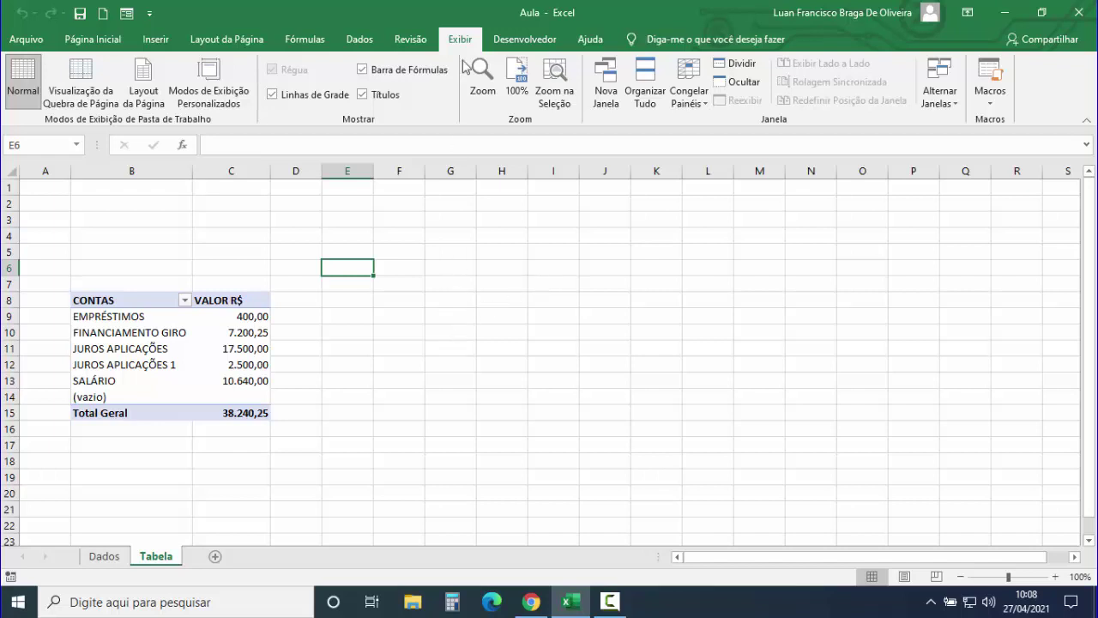
# Step: Open the VBA editor from the Desenvolvedor tab and show the Project Explorer tree
pyautogui.click(518, 41)
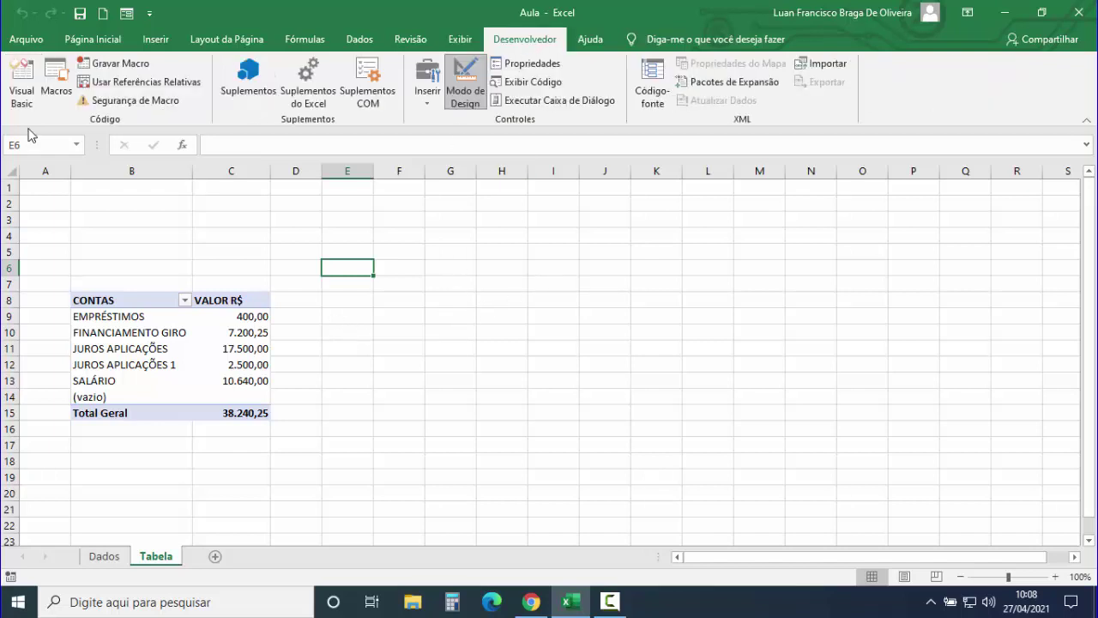
pyautogui.click(17, 89)
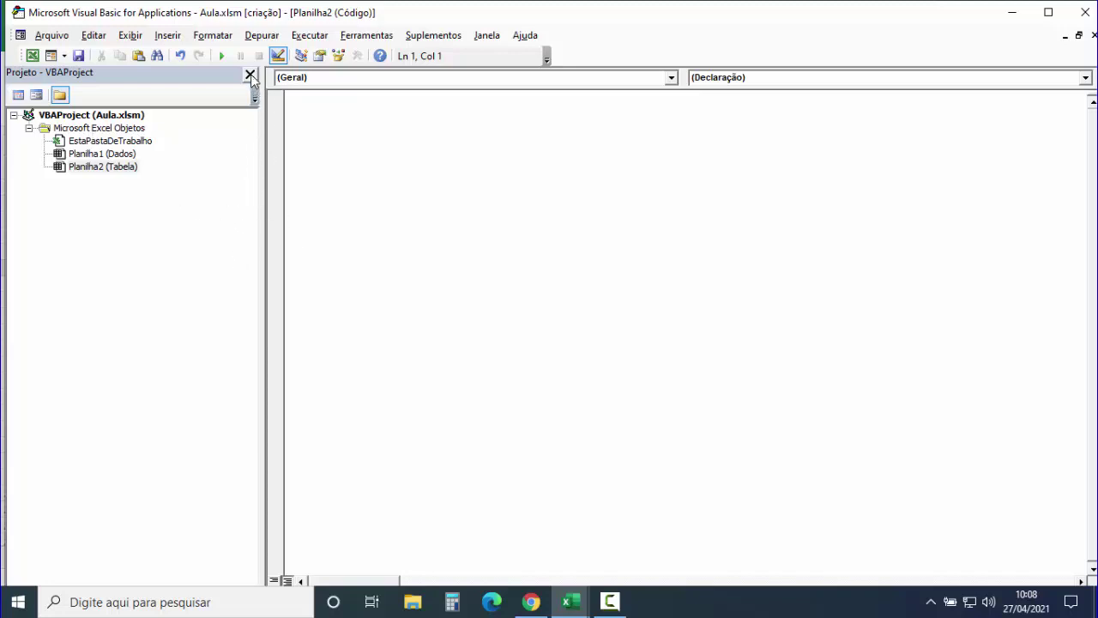
pyautogui.click(250, 76)
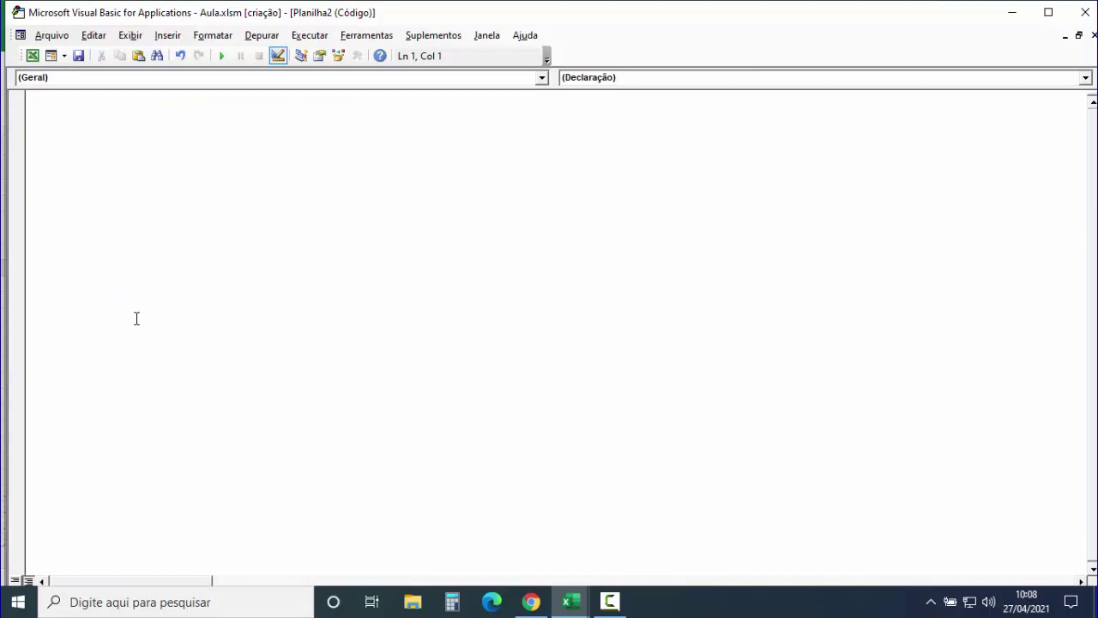
pyautogui.click(131, 35)
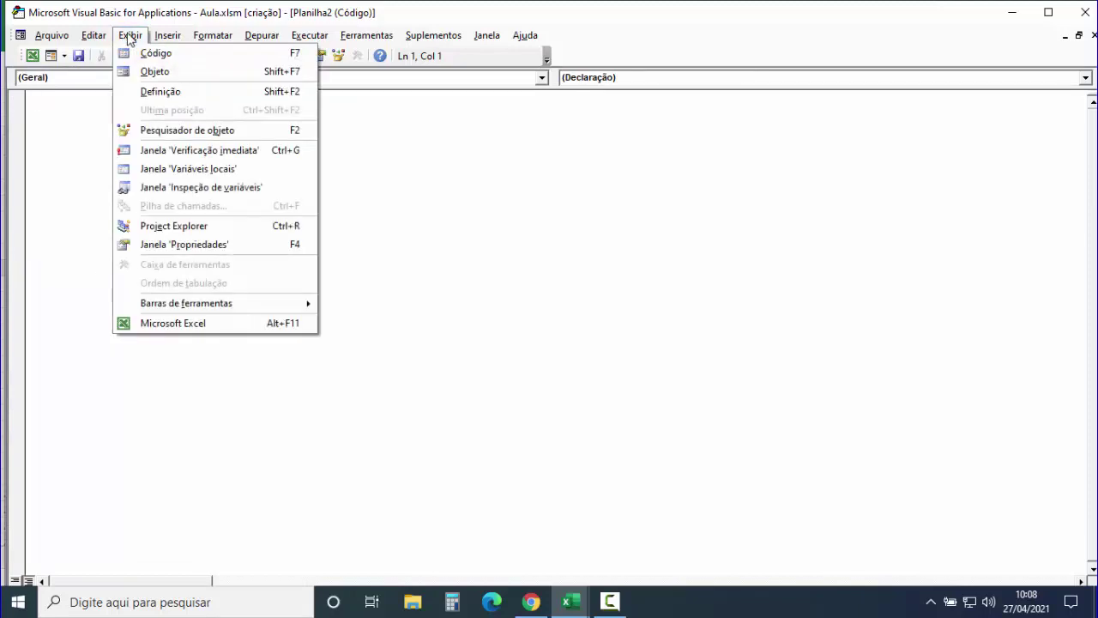
pyautogui.click(190, 226)
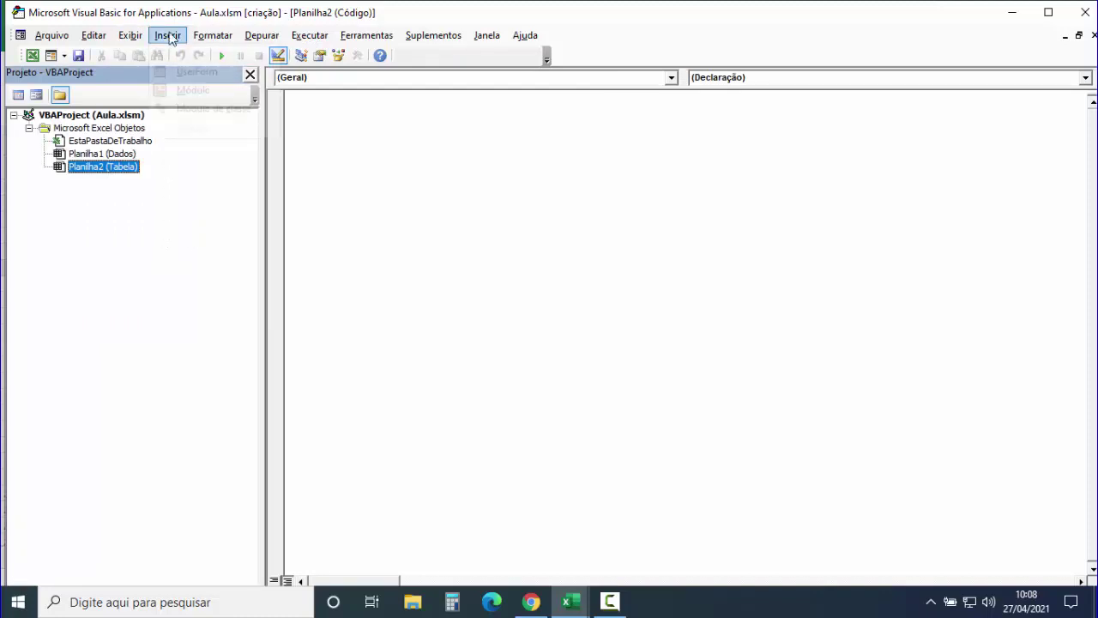
pyautogui.click(168, 35)
# Step: Insert a new UserForm and enlarge it taller and slightly wider
pyautogui.click(192, 72)
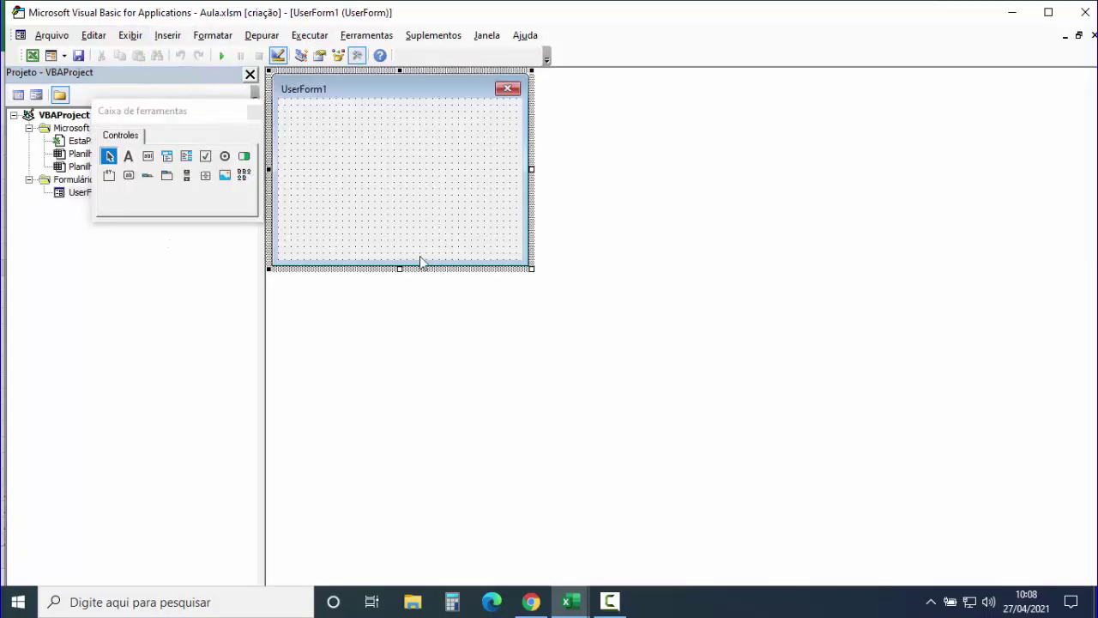
pyautogui.moveTo(400, 269); pyautogui.dragTo(404, 403)
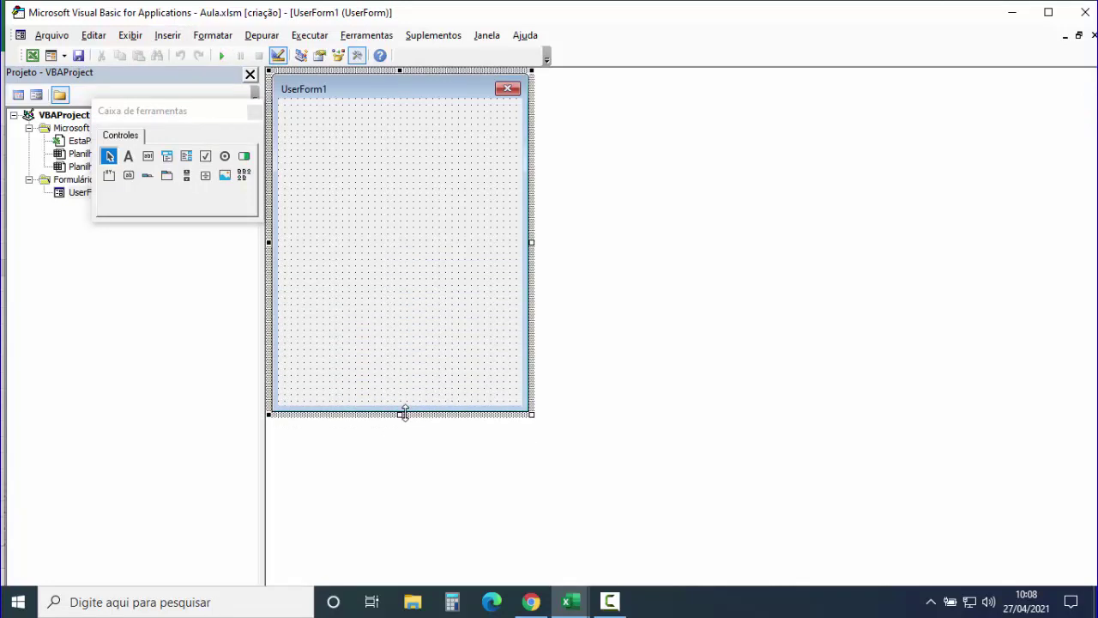
pyautogui.moveTo(533, 237); pyautogui.dragTo(543, 238)
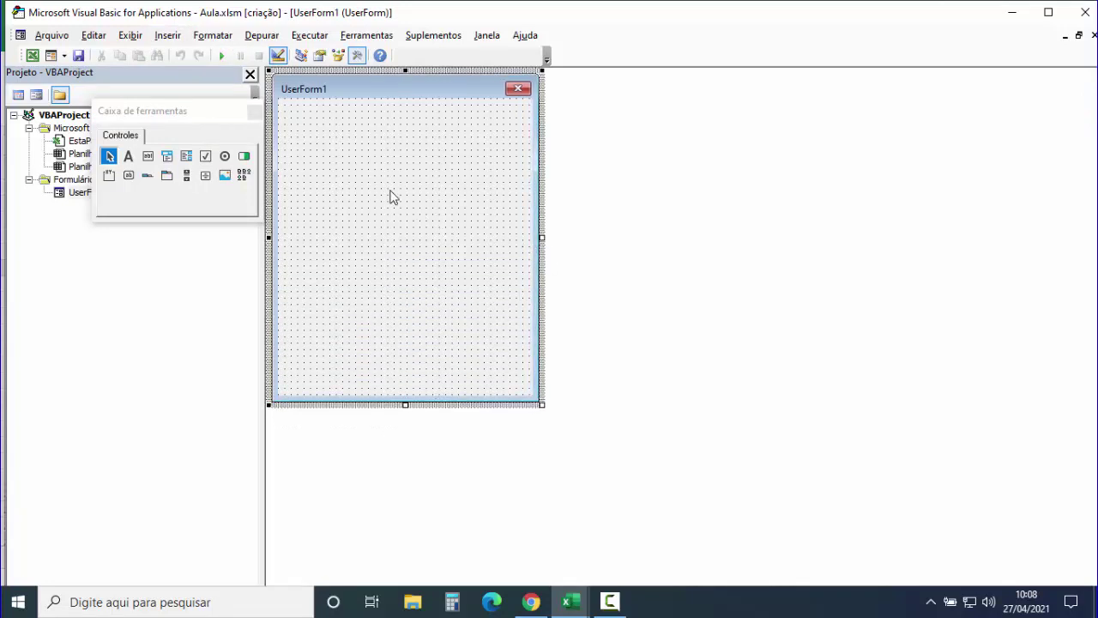
# Step: Set the form's Caption to FILTRO and its BackColor to dark navy (&H00400000&)
pyautogui.rightClick(390, 197)
pyautogui.click(442, 256)
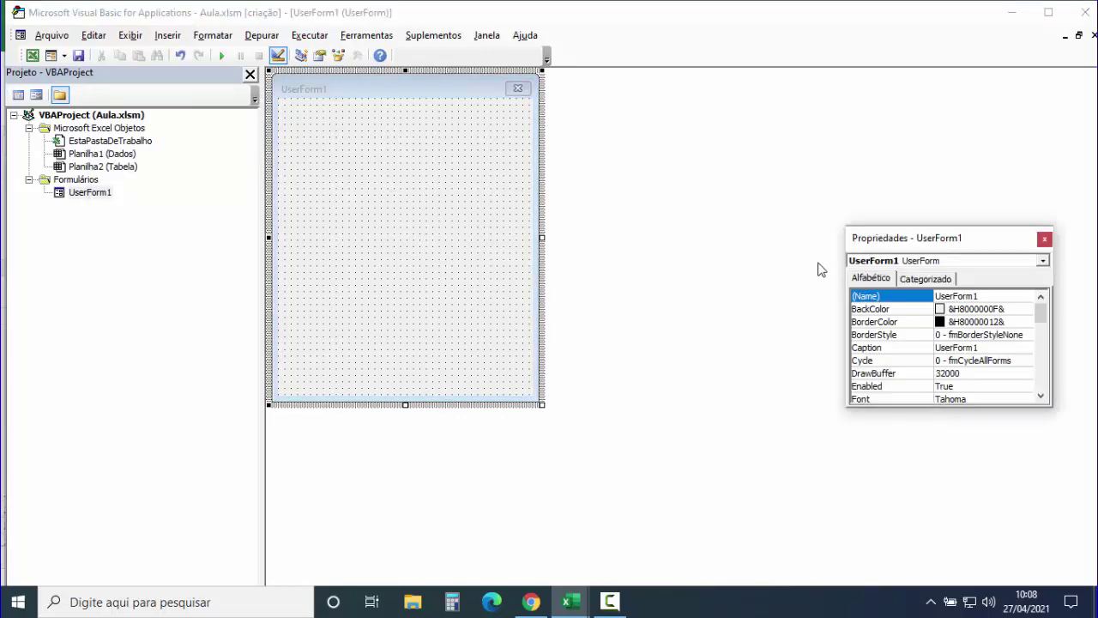
pyautogui.click(968, 347)
pyautogui.click(888, 347)
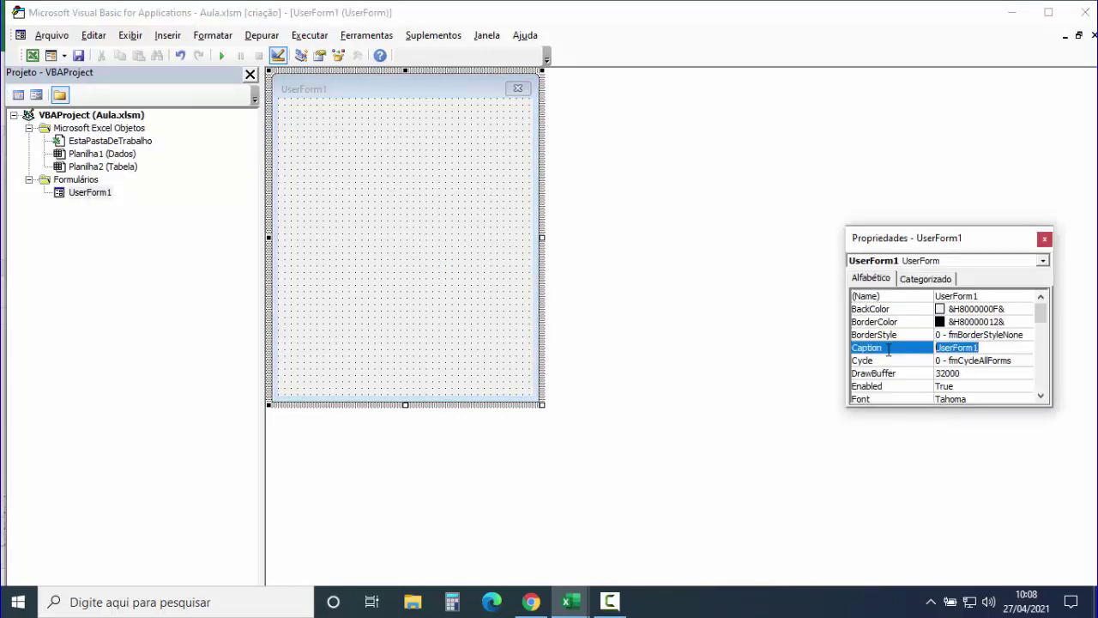
pyautogui.write('F')
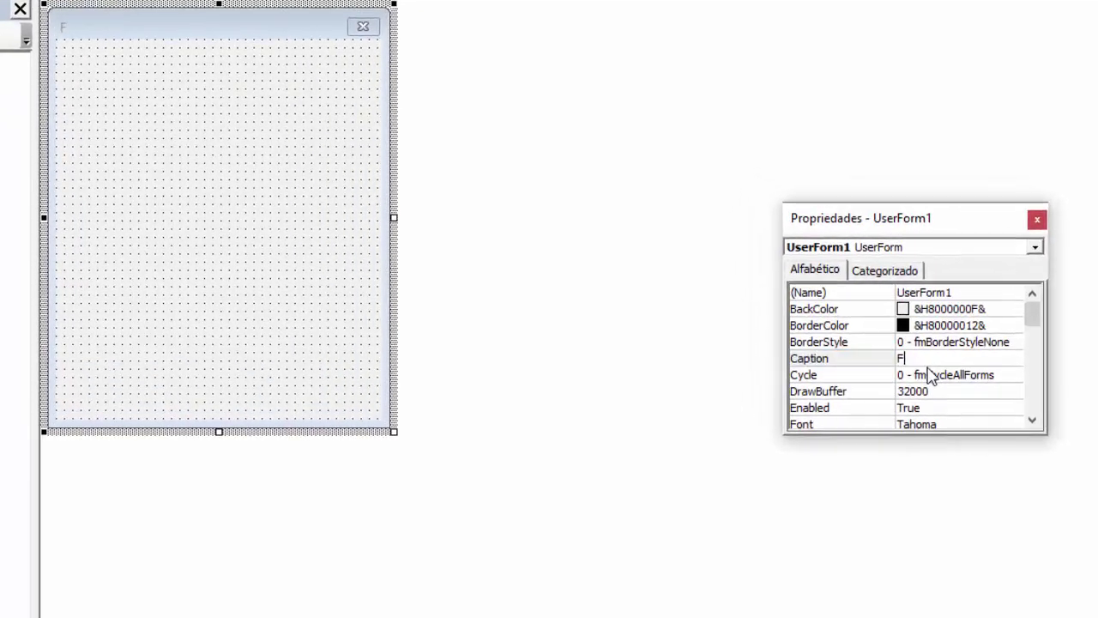
pyautogui.write('ILTRO')
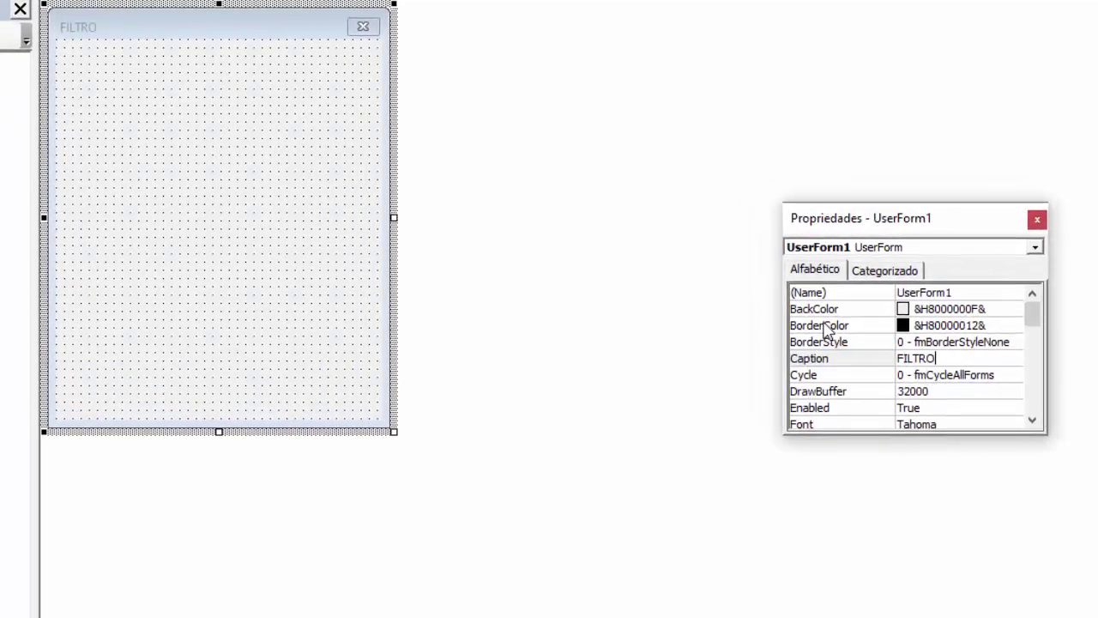
pyautogui.click(825, 310)
pyautogui.click(1014, 309)
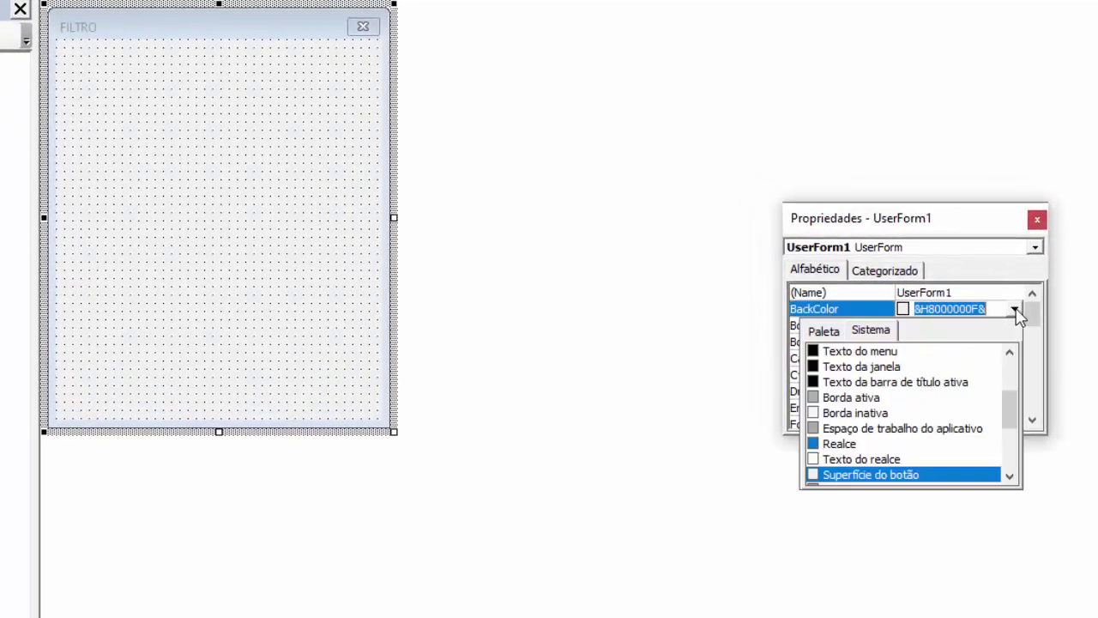
pyautogui.click(826, 333)
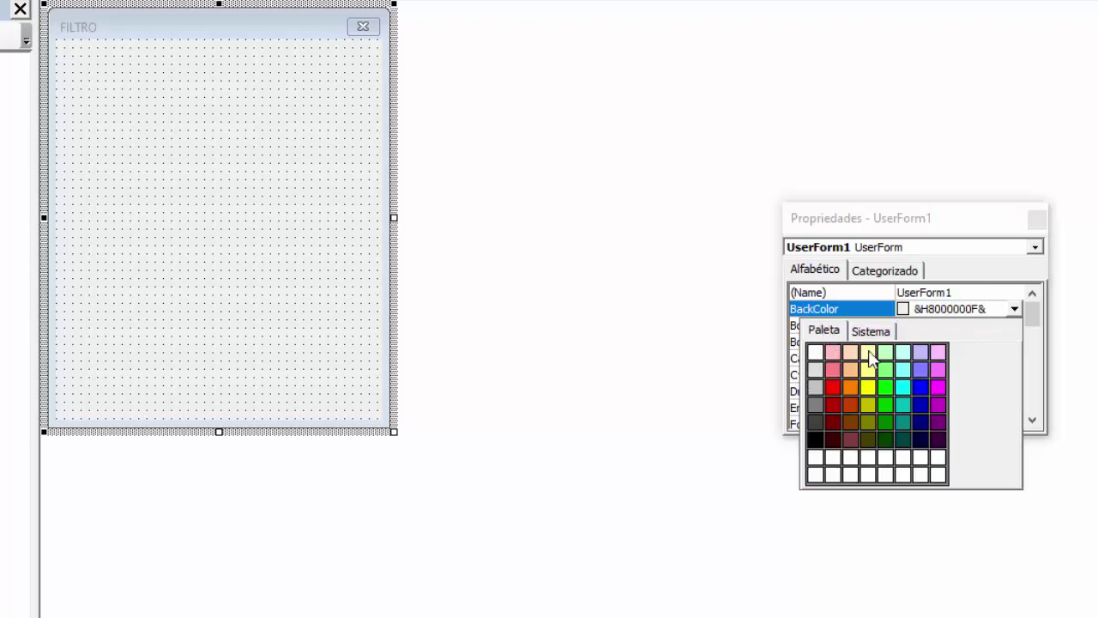
pyautogui.click(918, 438)
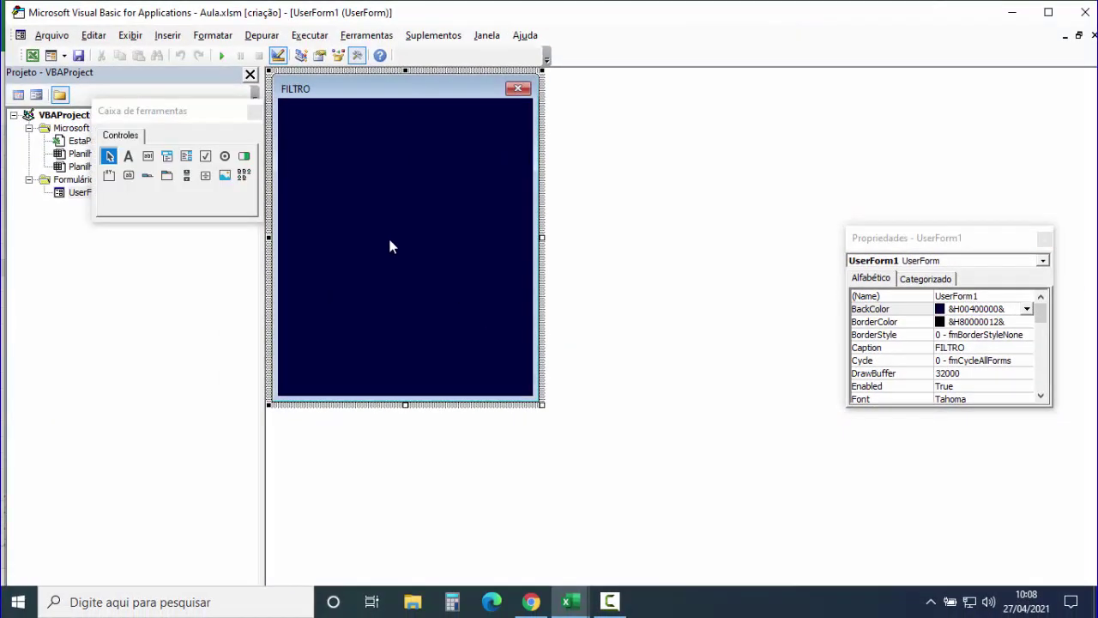
# Step: Place ListBox1 on the FILTRO form from the Toolbox and stretch it wide and down to the bottom
pyautogui.click(254, 111)
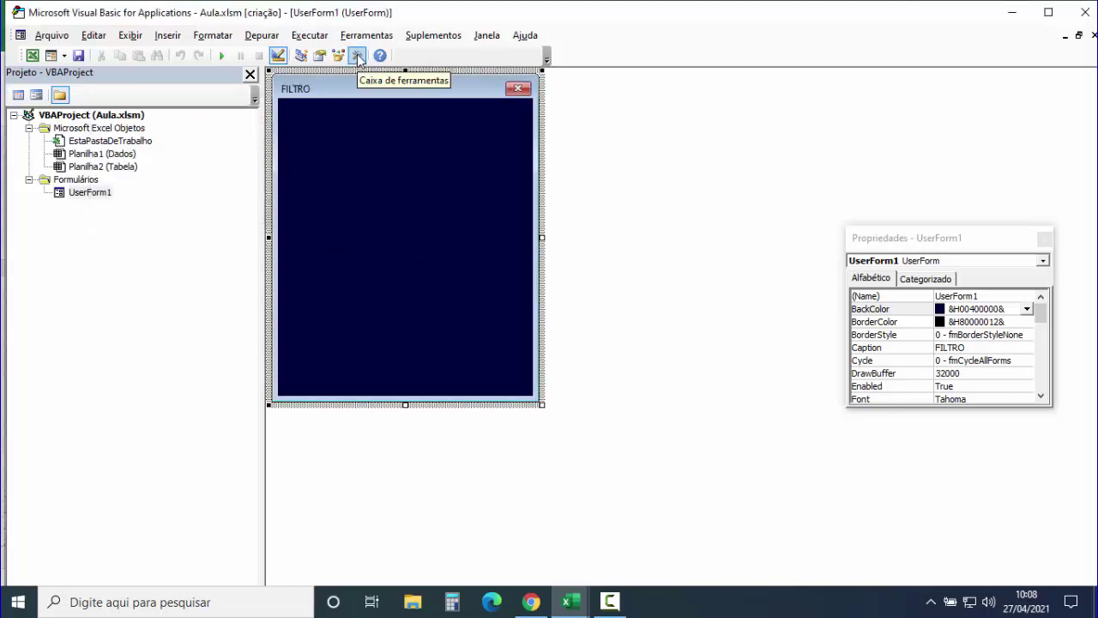
pyautogui.click(357, 56)
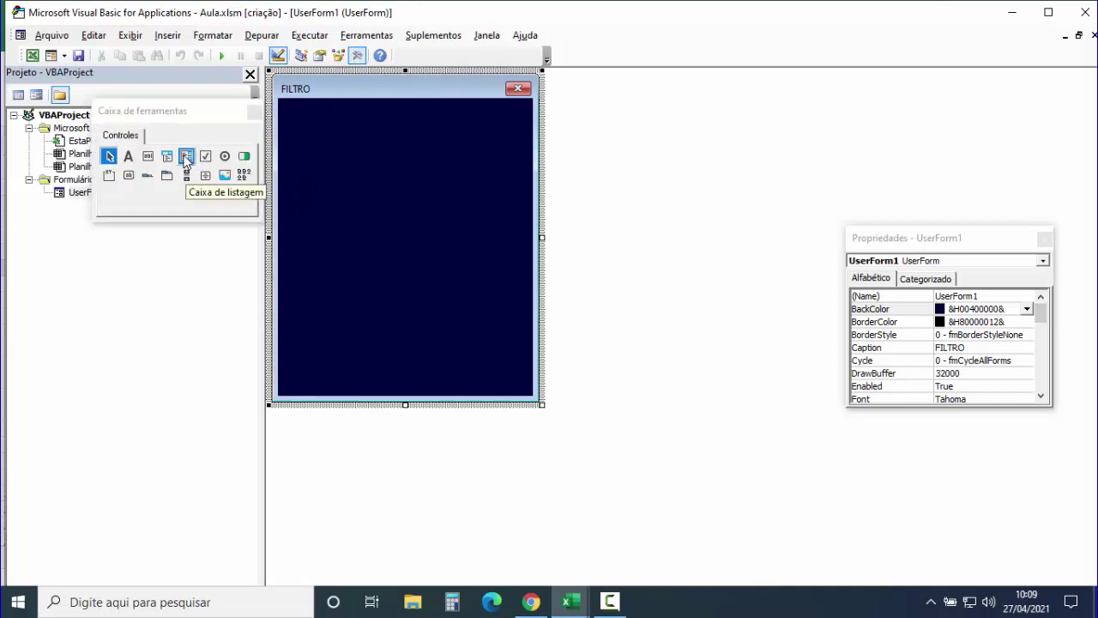
pyautogui.click(186, 157)
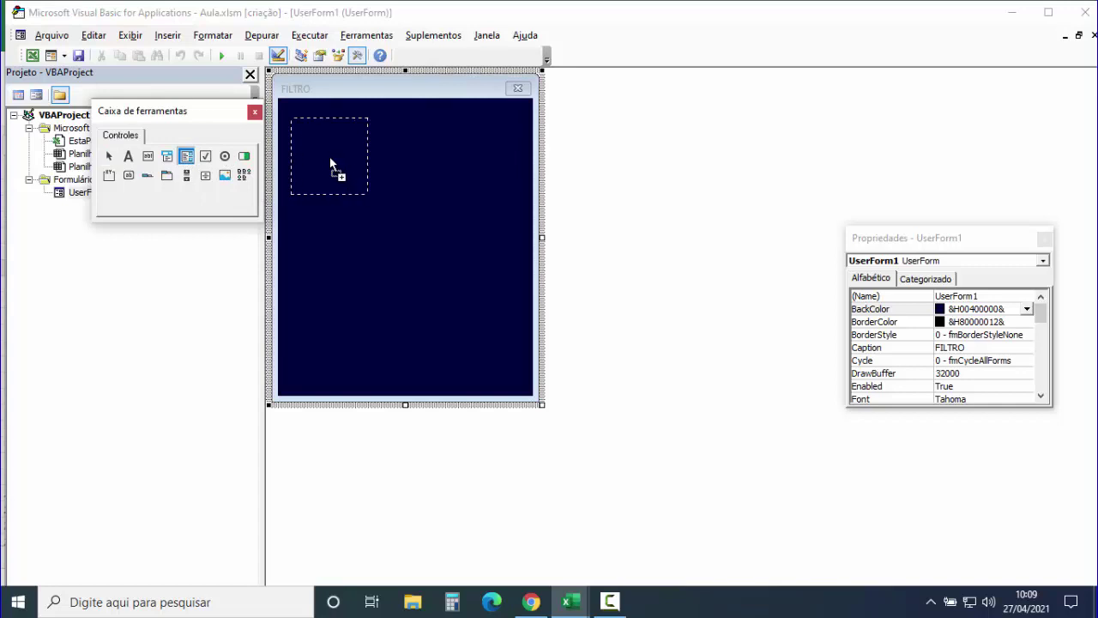
pyautogui.click(330, 159)
pyautogui.moveTo(378, 157); pyautogui.dragTo(517, 158)
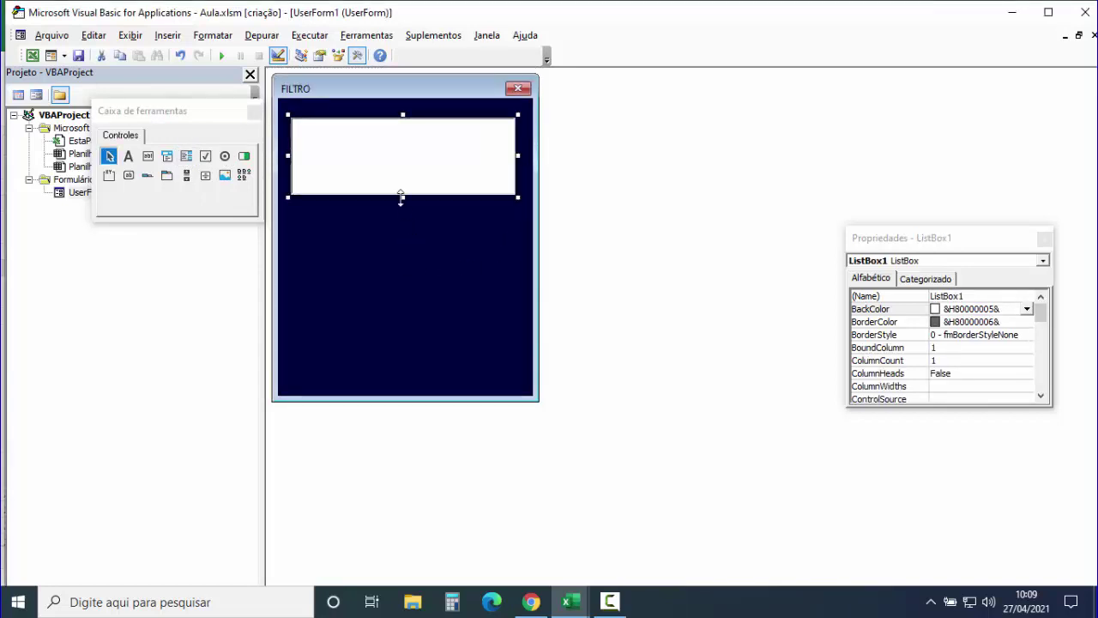
pyautogui.moveTo(404, 213); pyautogui.dragTo(405, 386)
# Step: Set ListBox1's MultiSelect to 2 - fmMultiSelectExtended and lengthen the FILTRO form slightly
pyautogui.rightClick(401, 213)
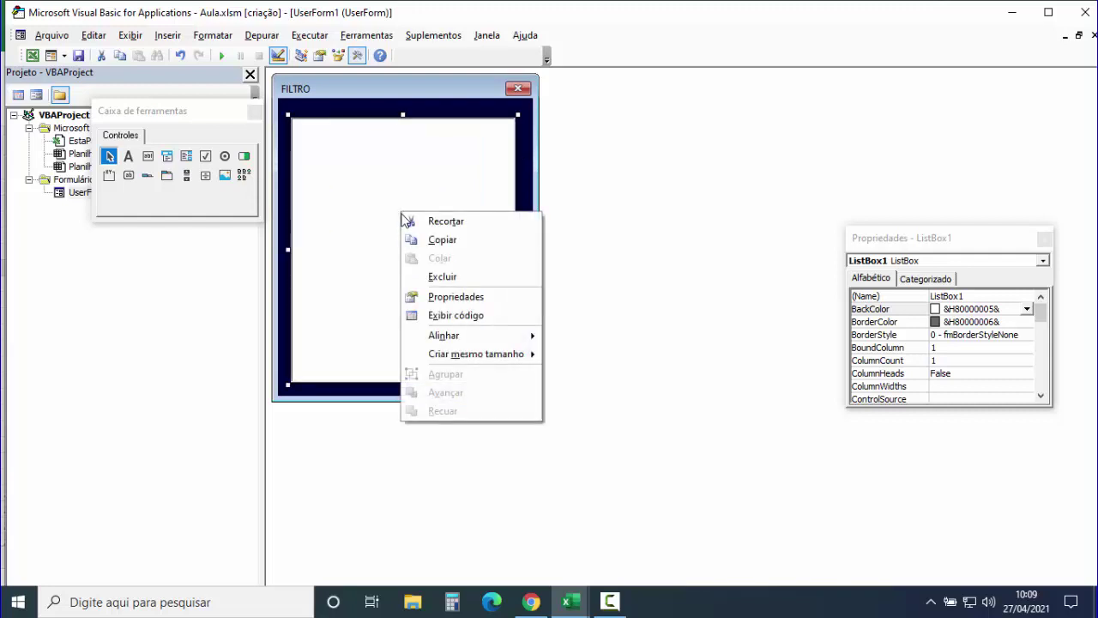
pyautogui.click(455, 296)
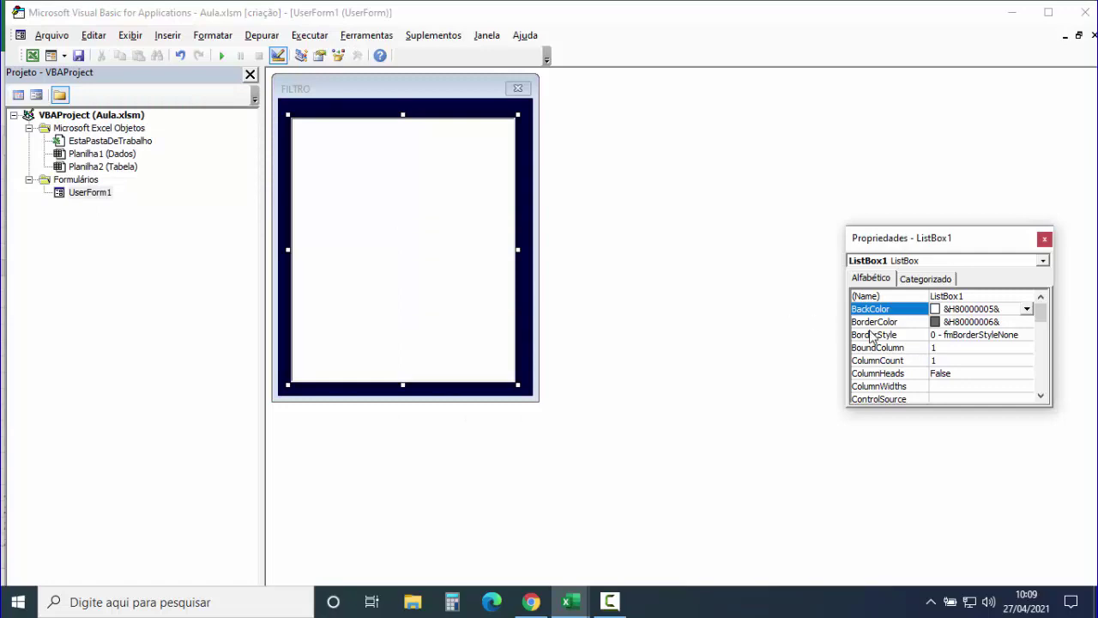
pyautogui.scroll(-1, 892, 339)
pyautogui.scroll(-1, 892, 337)
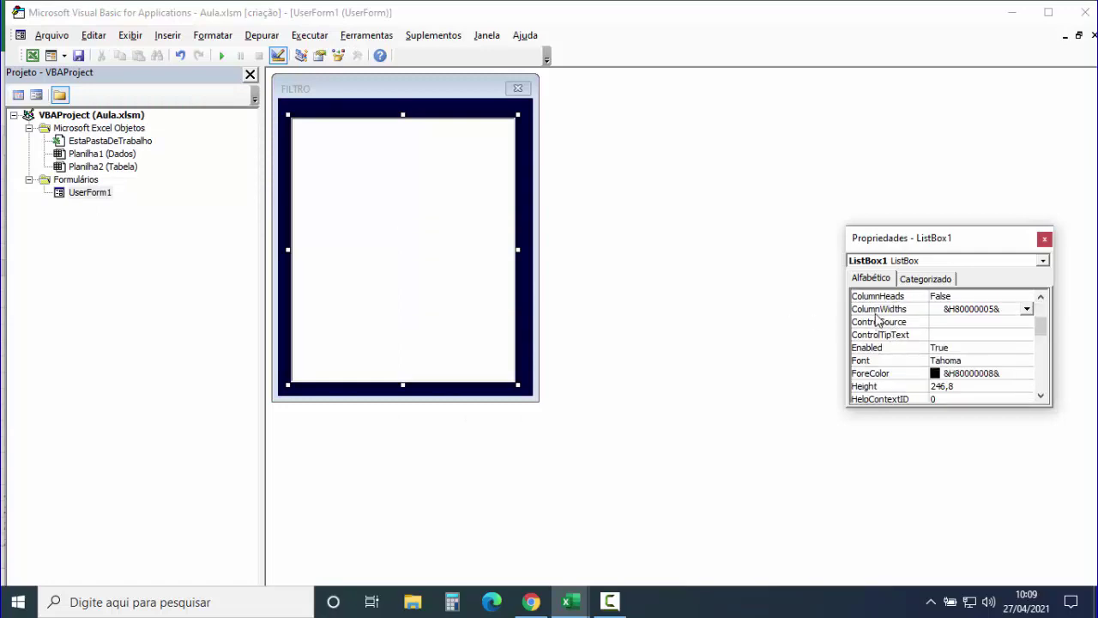
pyautogui.scroll(-1, 881, 319)
pyautogui.scroll(-1, 879, 314)
pyautogui.scroll(-2, 879, 312)
pyautogui.scroll(-1, 864, 307)
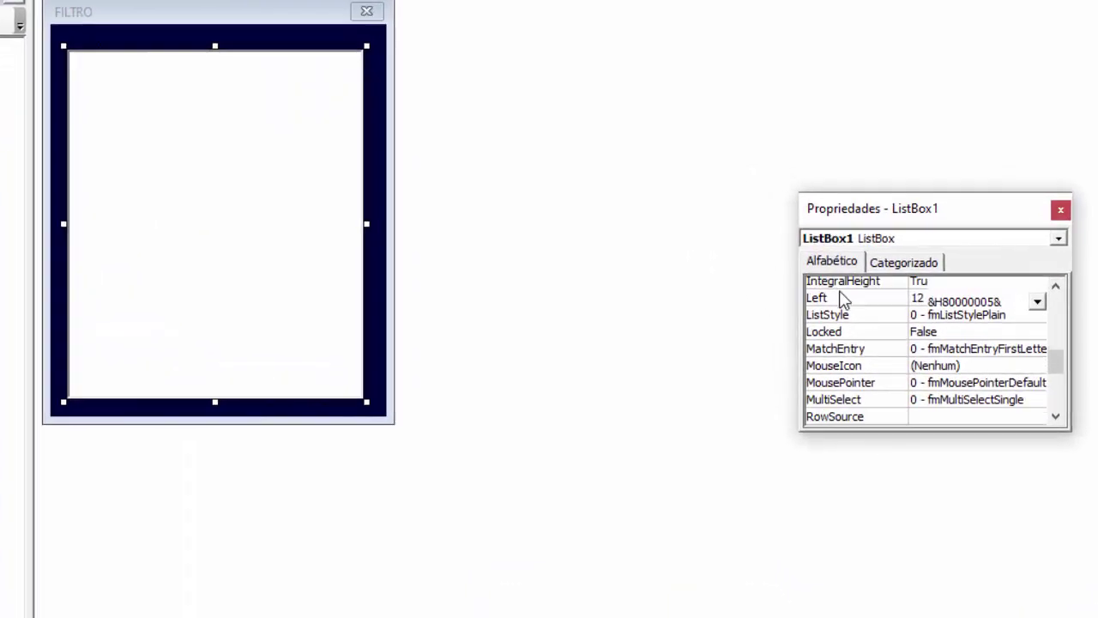
pyautogui.scroll(-1, 865, 304)
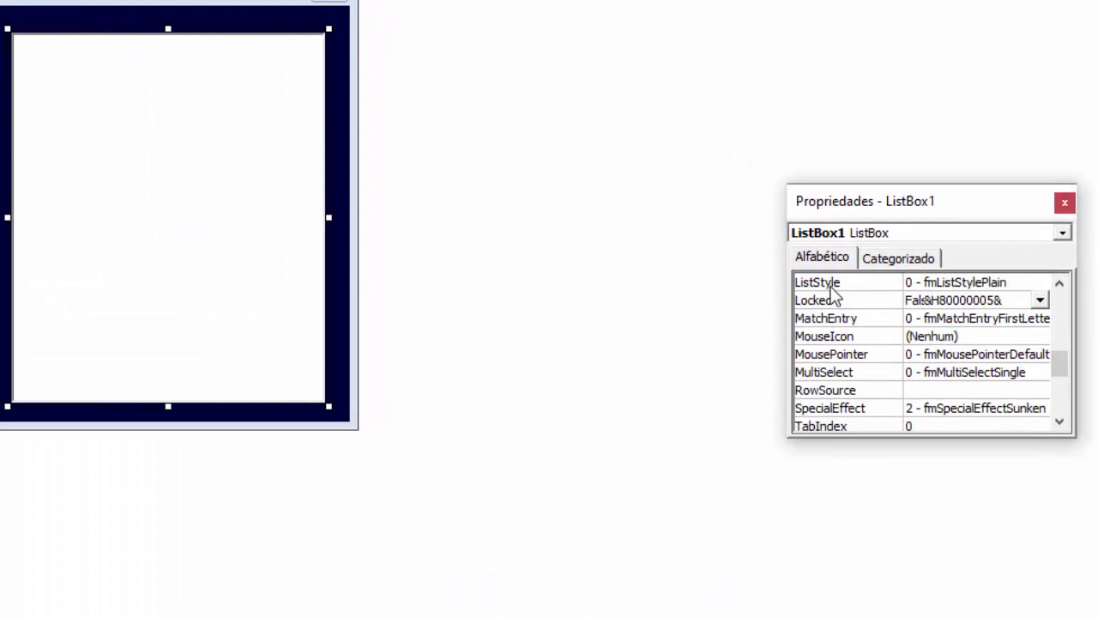
pyautogui.click(857, 375)
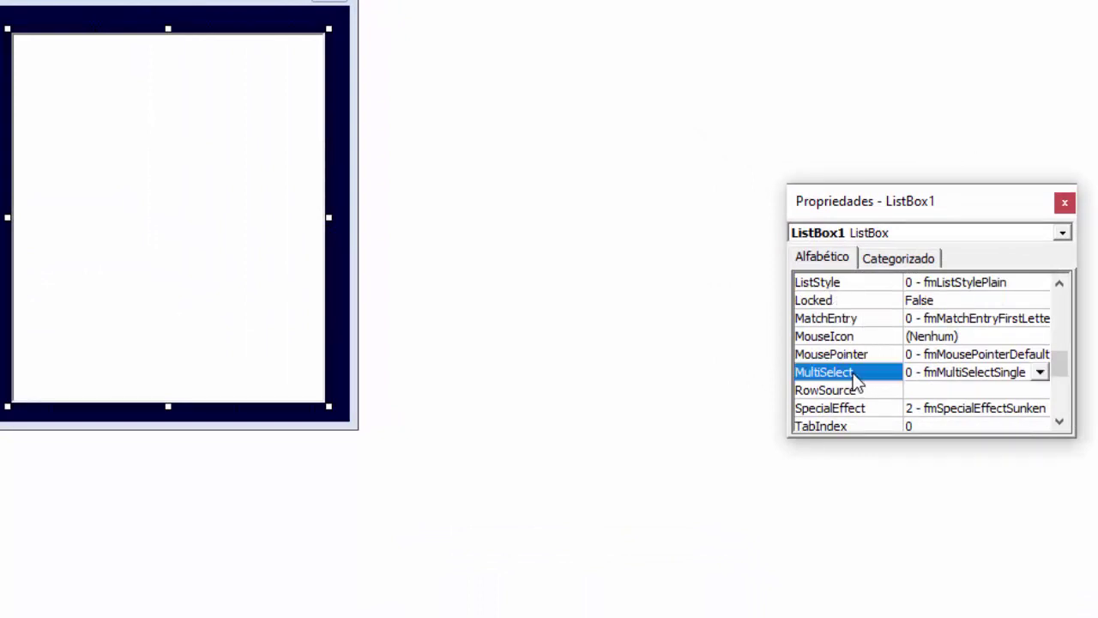
pyautogui.click(1040, 372)
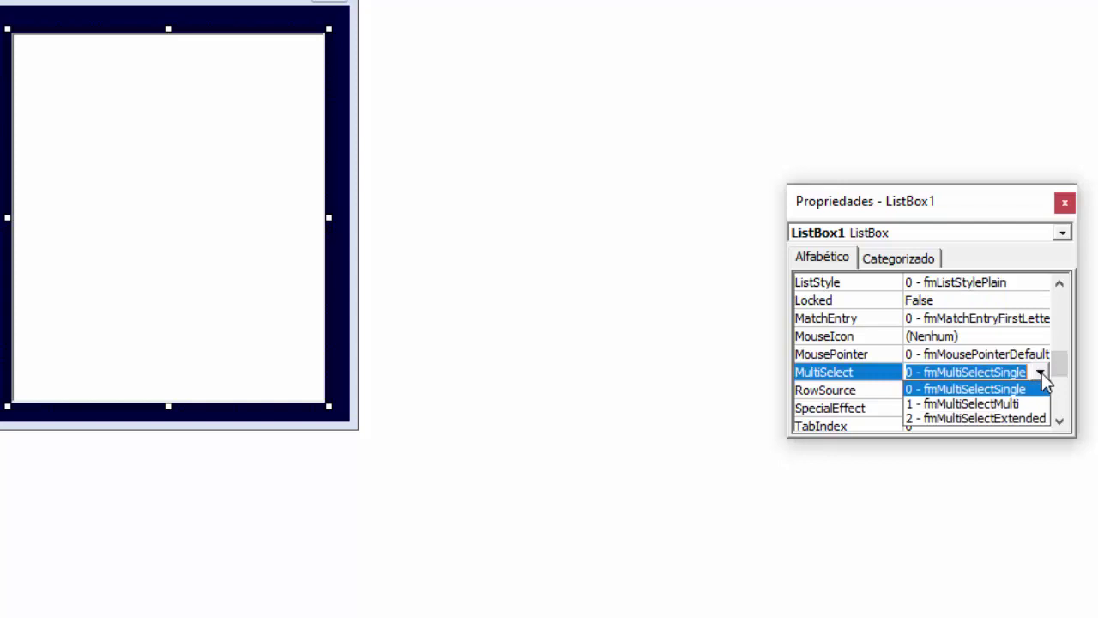
pyautogui.click(1016, 419)
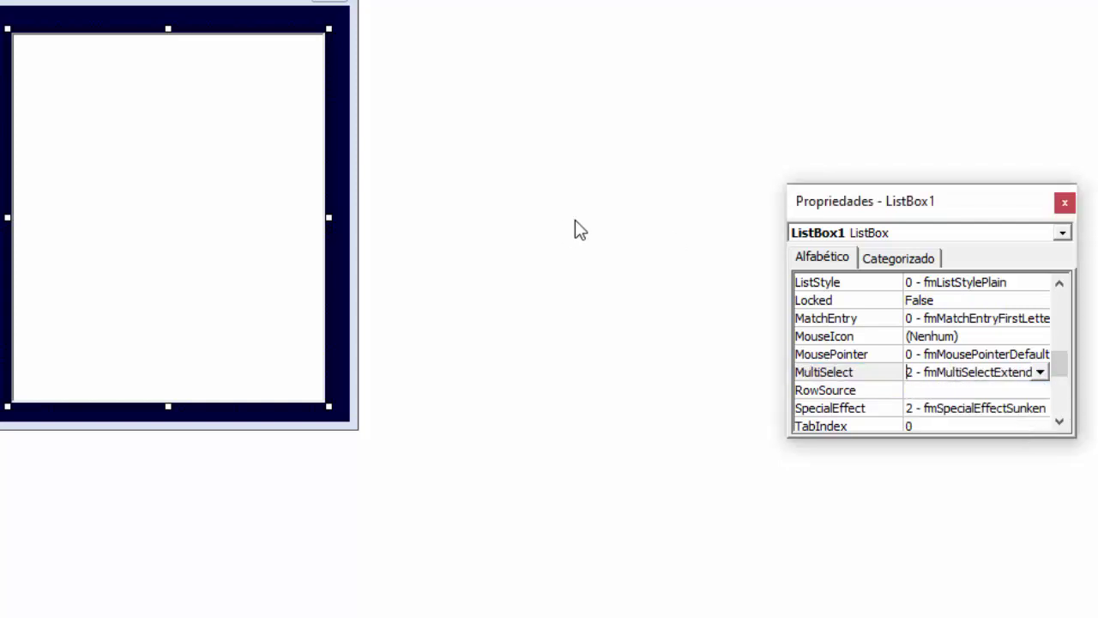
pyautogui.click(174, 422)
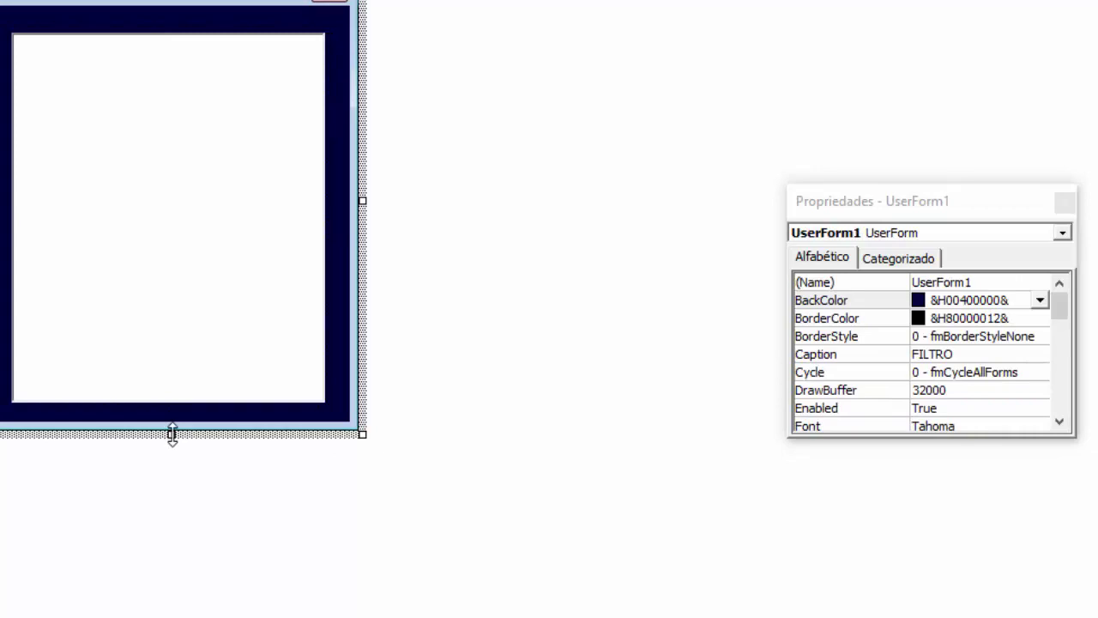
pyautogui.moveTo(171, 433); pyautogui.dragTo(171, 448)
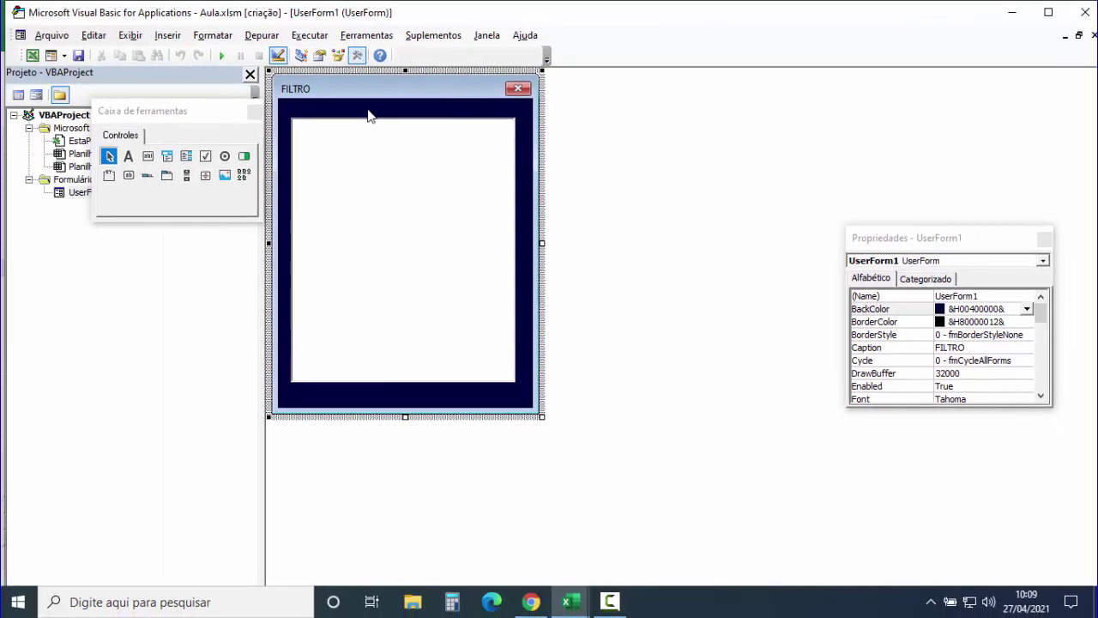
# Step: Draw a command button over cells B2:B3 on the Excel sheet
pyautogui.click(32, 56)
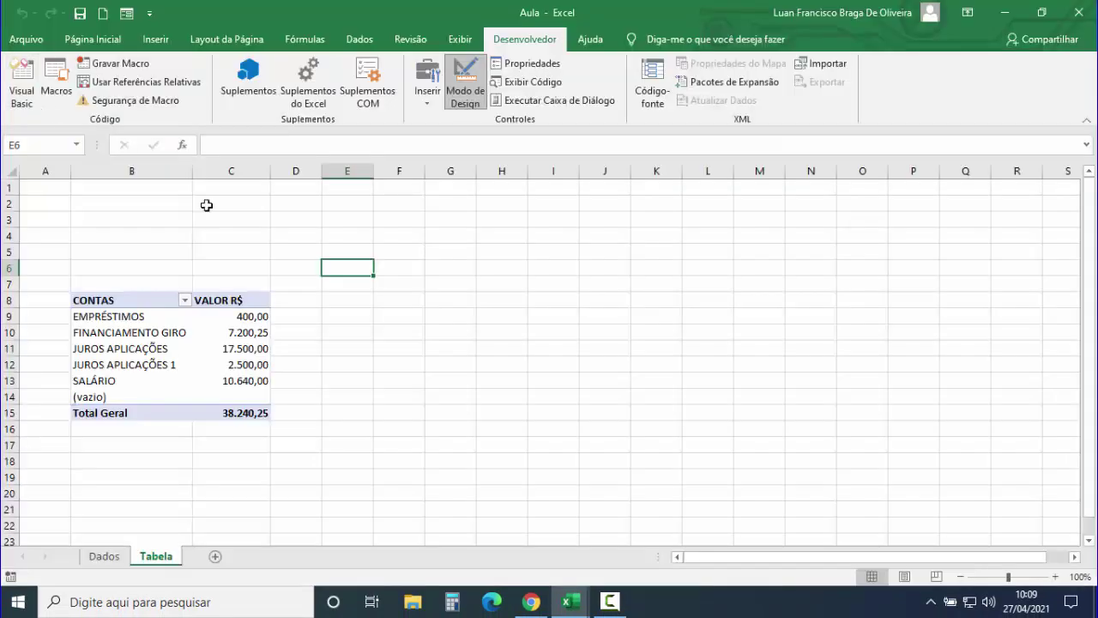
pyautogui.click(428, 114)
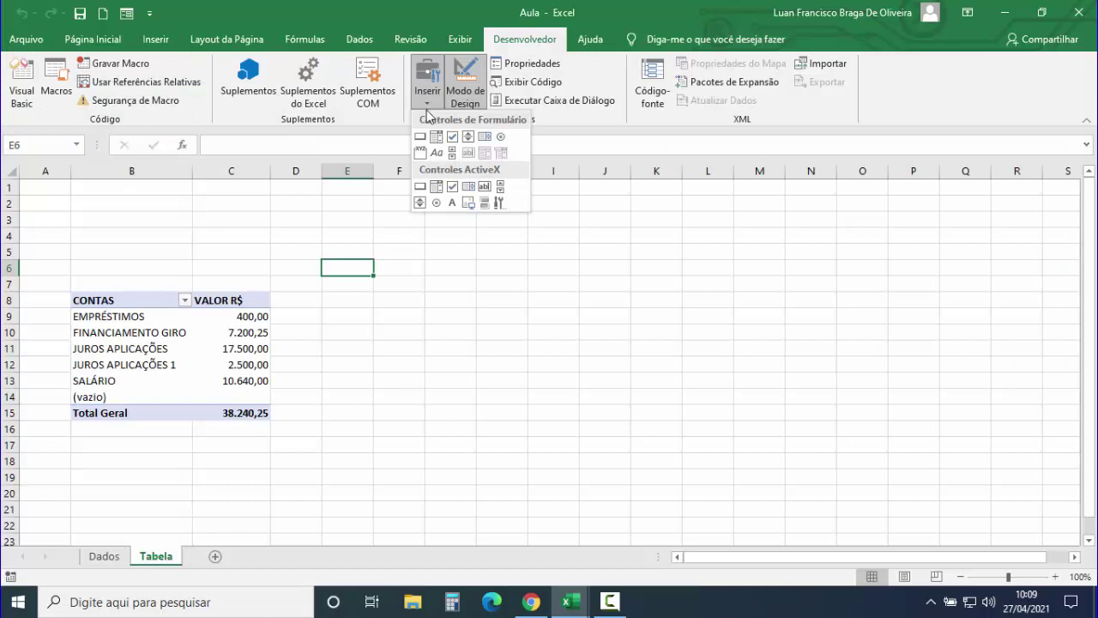
pyautogui.click(421, 186)
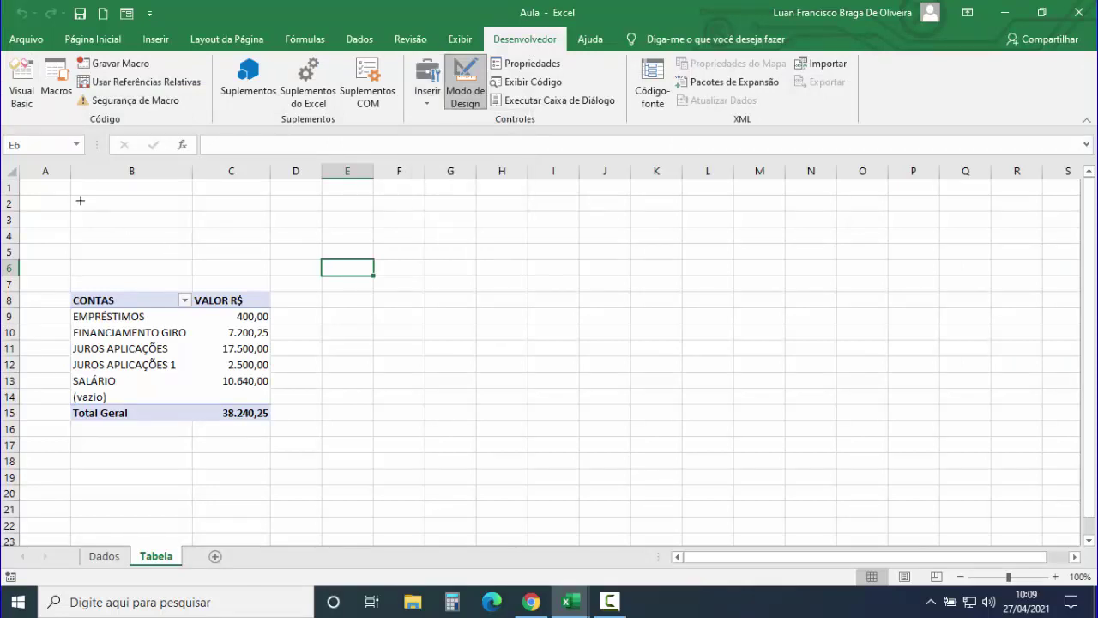
pyautogui.moveTo(73, 191); pyautogui.dragTo(184, 230)
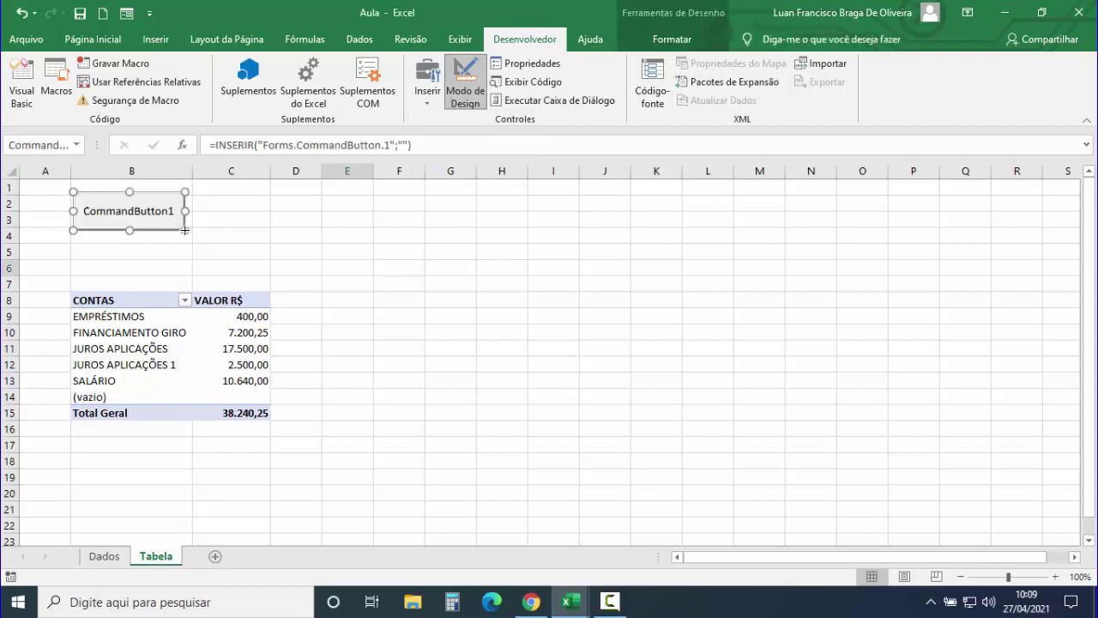
# Step: Set the button's Caption to FILTRO and BackColor to light green (&H0080FF80&)
pyautogui.rightClick(142, 214)
pyautogui.click(209, 283)
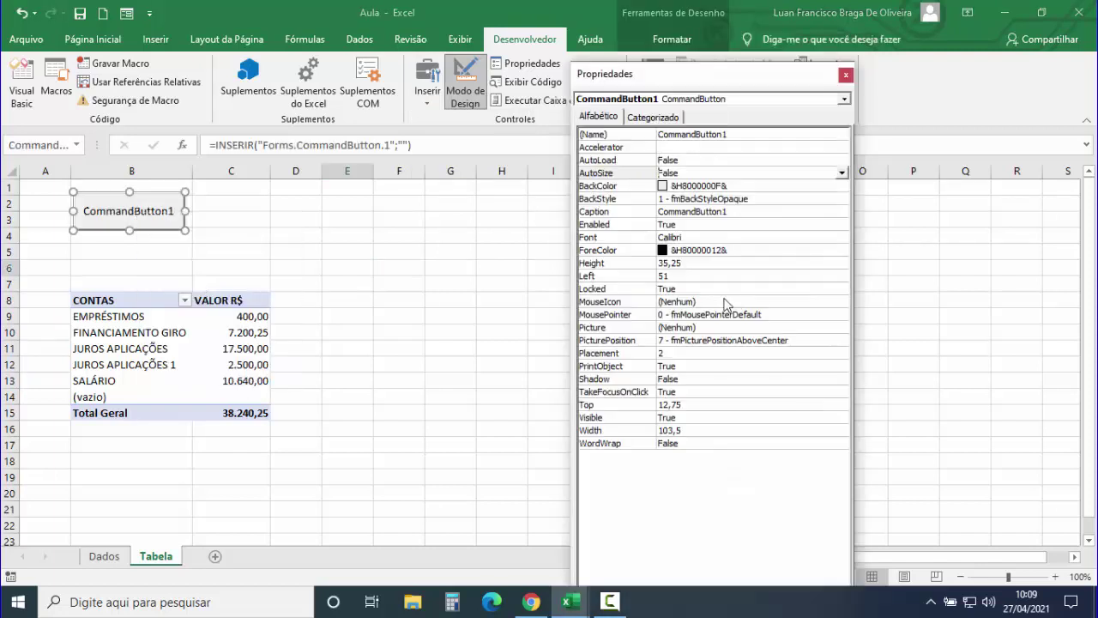
pyautogui.click(723, 212)
pyautogui.moveTo(727, 212); pyautogui.dragTo(615, 214)
pyautogui.write('FILTRO')
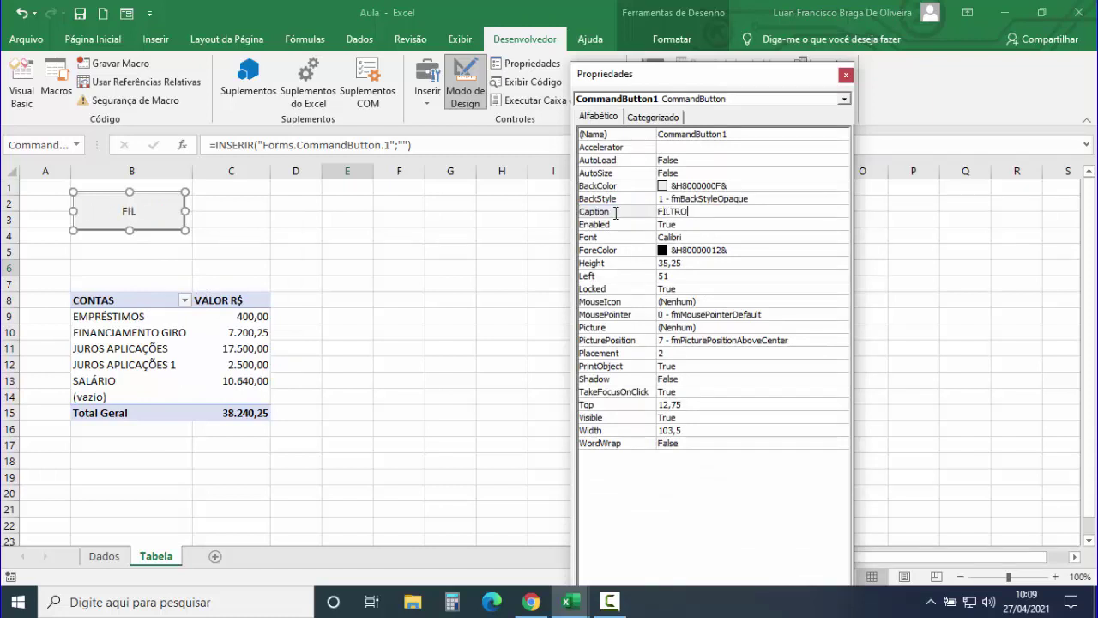
pyautogui.click(603, 186)
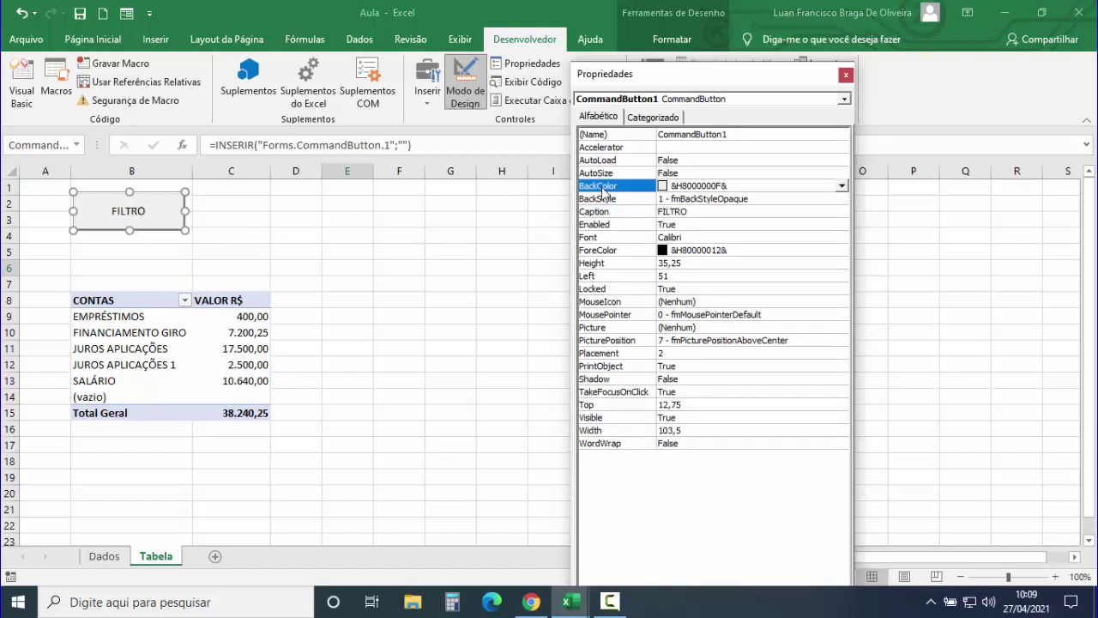
pyautogui.click(841, 186)
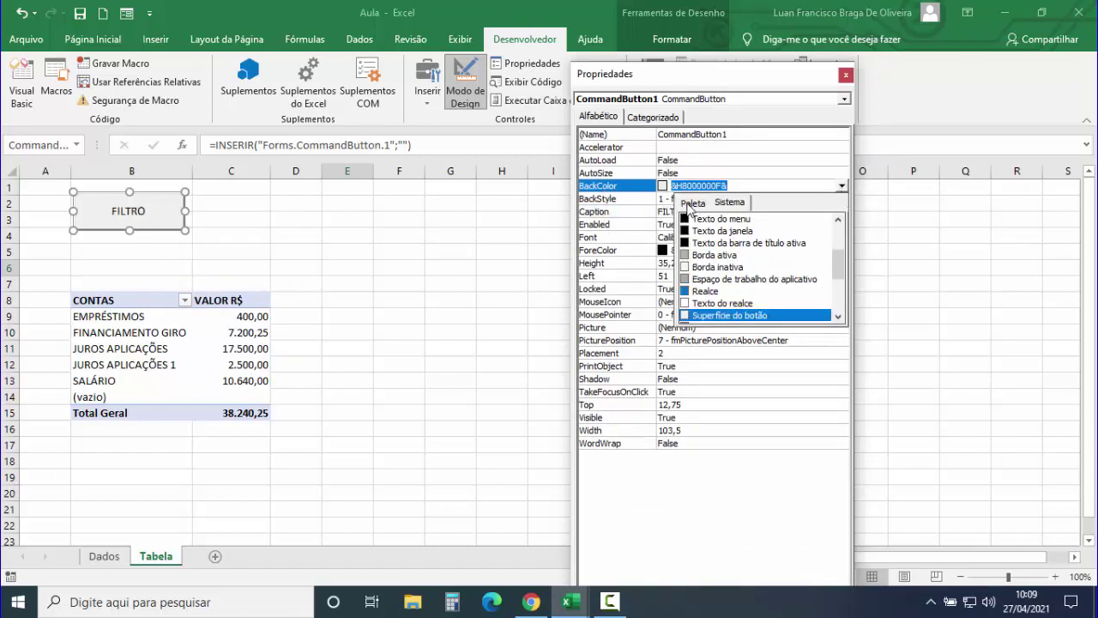
pyautogui.click(691, 204)
pyautogui.click(744, 241)
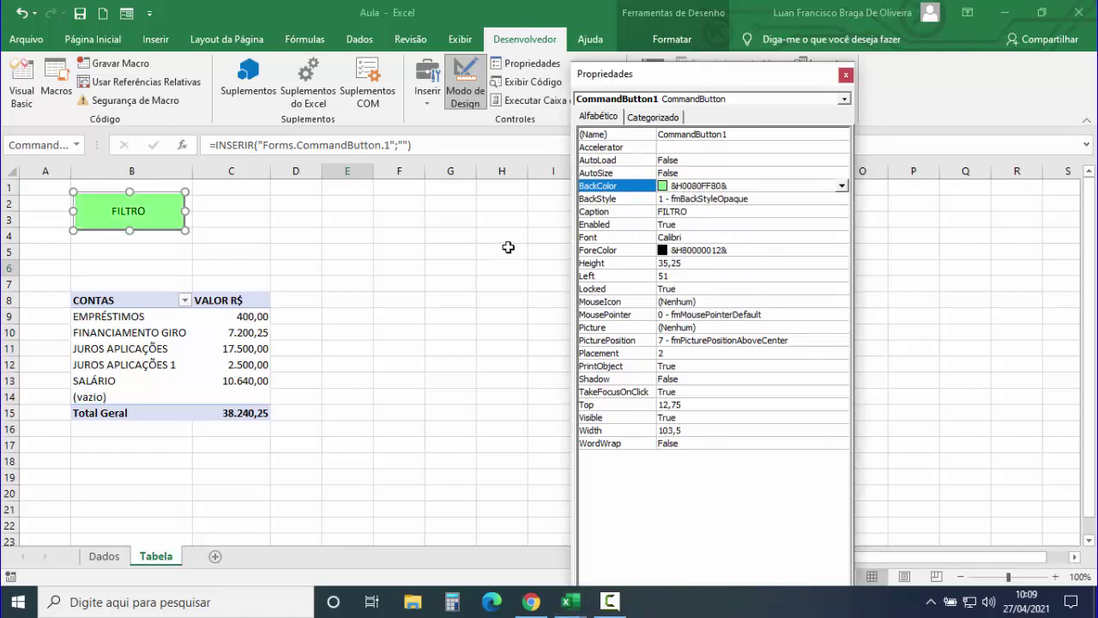
pyautogui.click(846, 75)
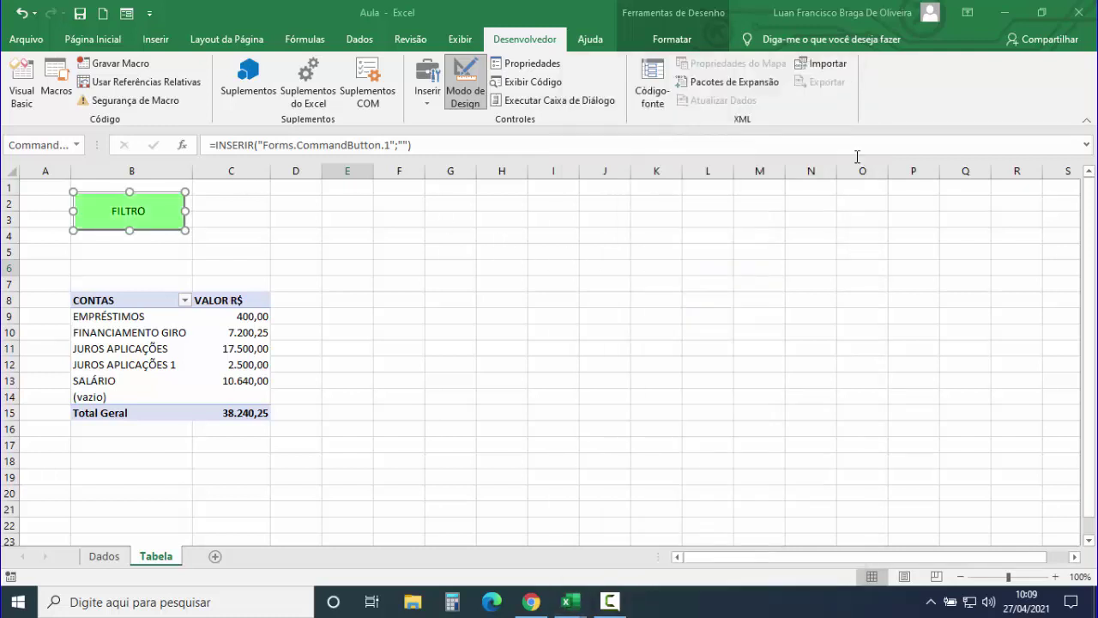
# Step: Add the line UserForm1.Show to CommandButton1_Click and go back to Excel
pyautogui.doubleClick(130, 214)
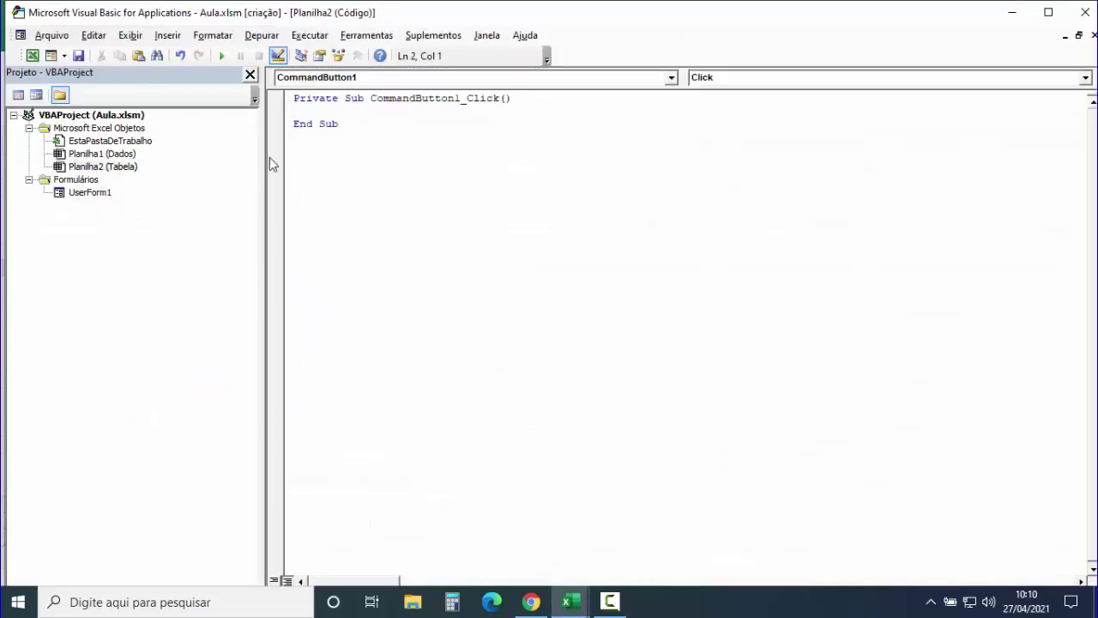
pyautogui.click(90, 193)
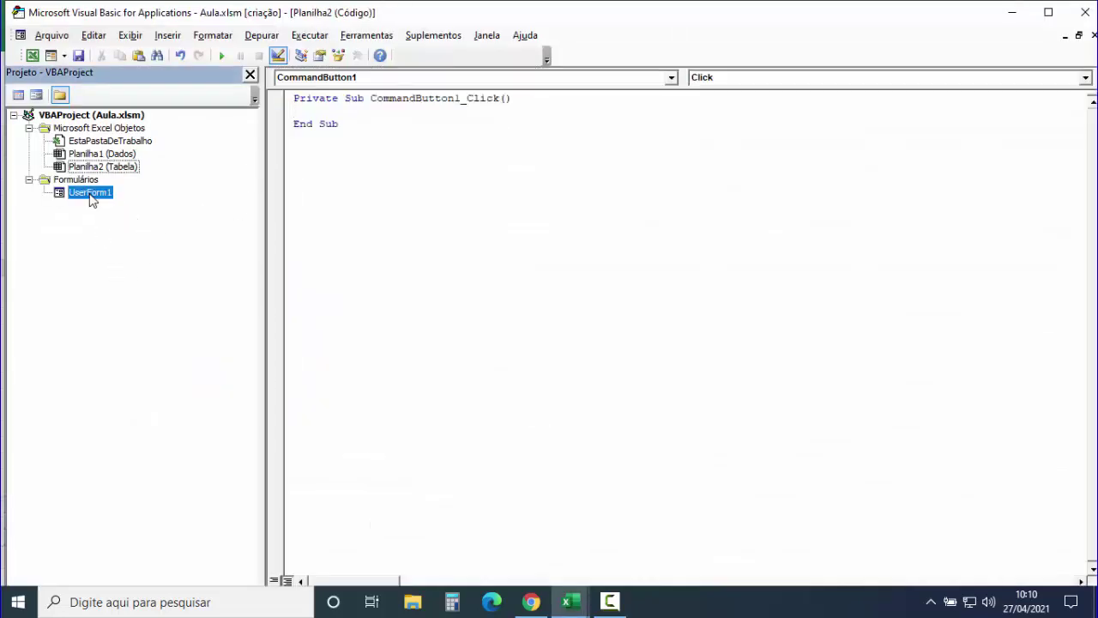
pyautogui.click(315, 114)
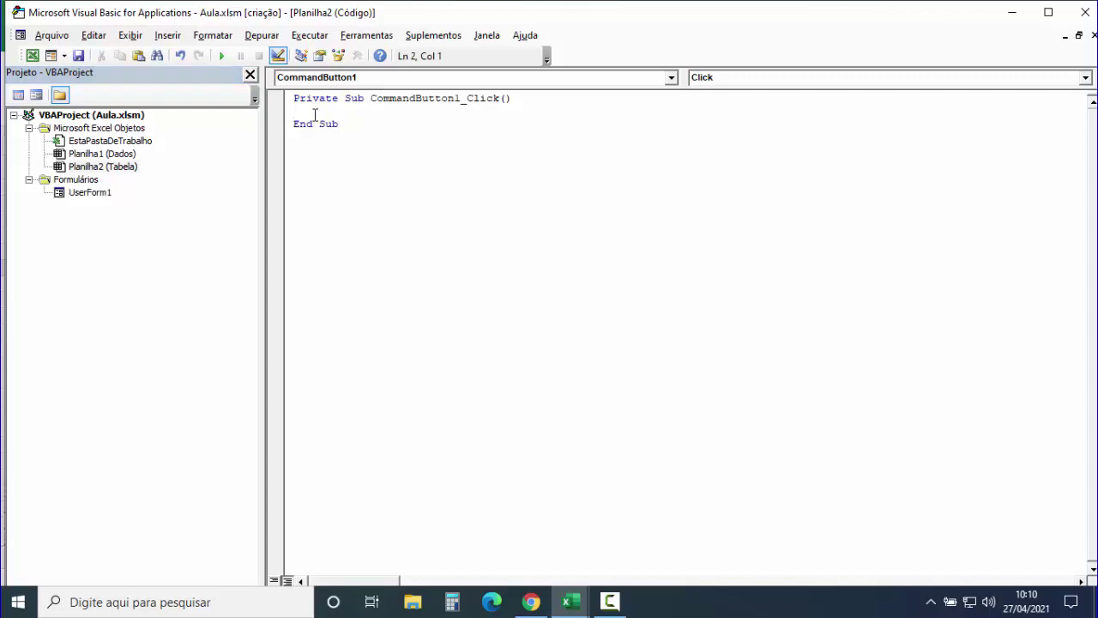
pyautogui.write('USERFORM1')
pyautogui.write('.Show')
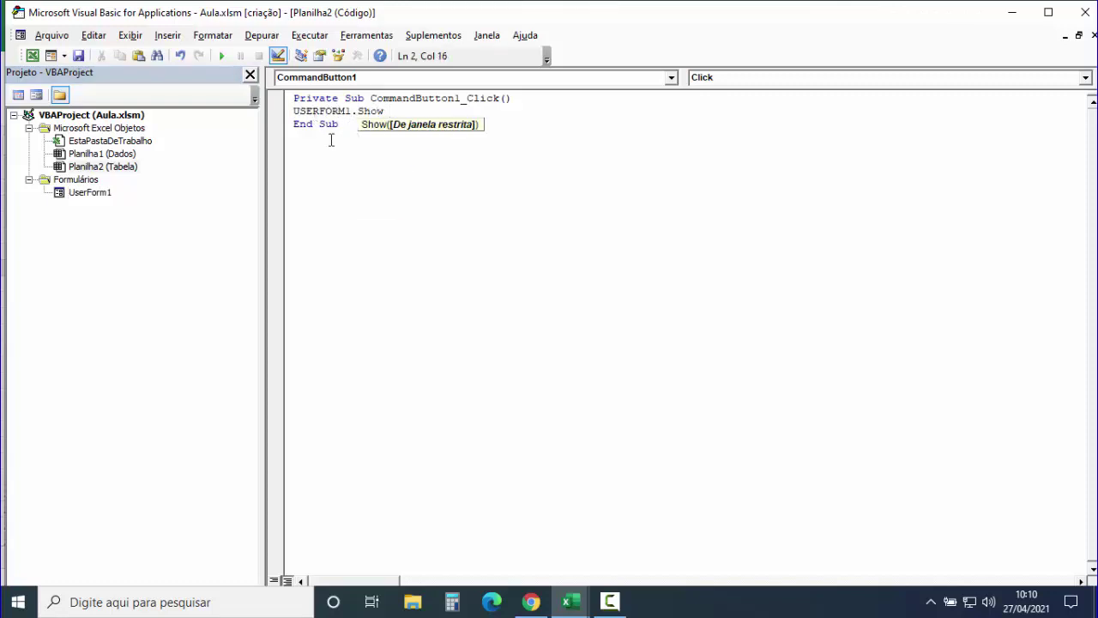
pyautogui.click(331, 139)
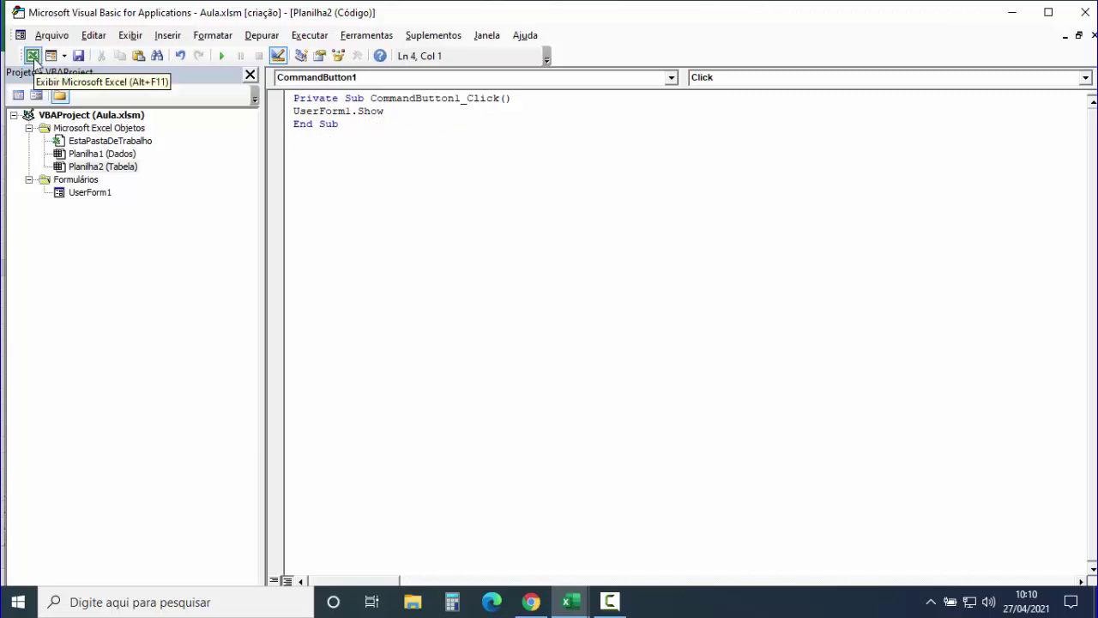
pyautogui.click(32, 55)
# Step: Turn off design mode and test that FILTRO opens the empty form, then close it
pyautogui.click(464, 90)
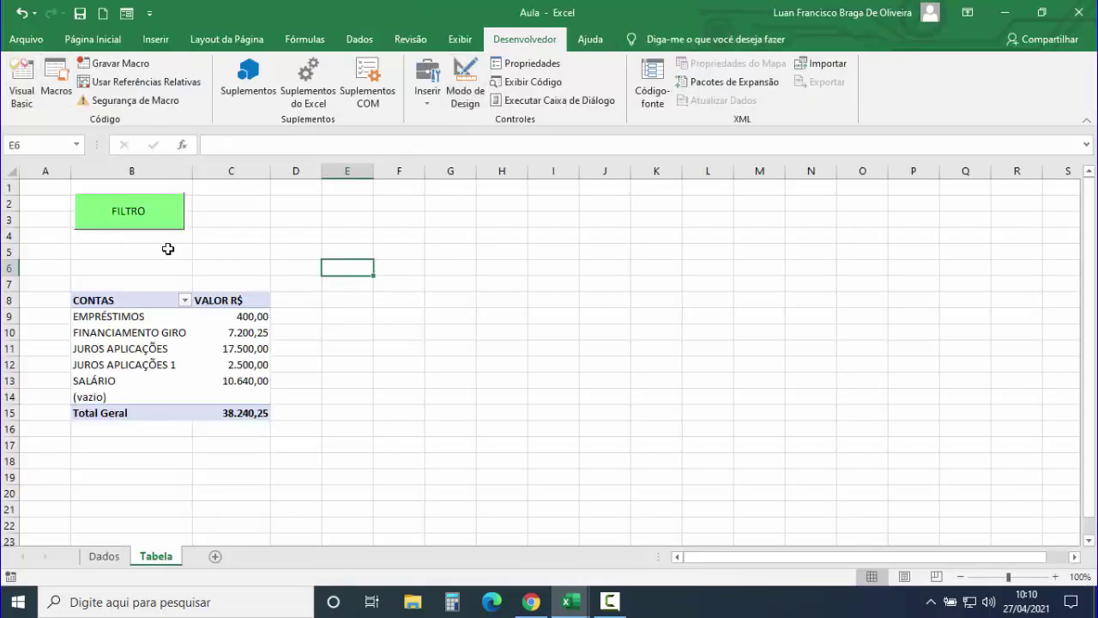
pyautogui.click(134, 214)
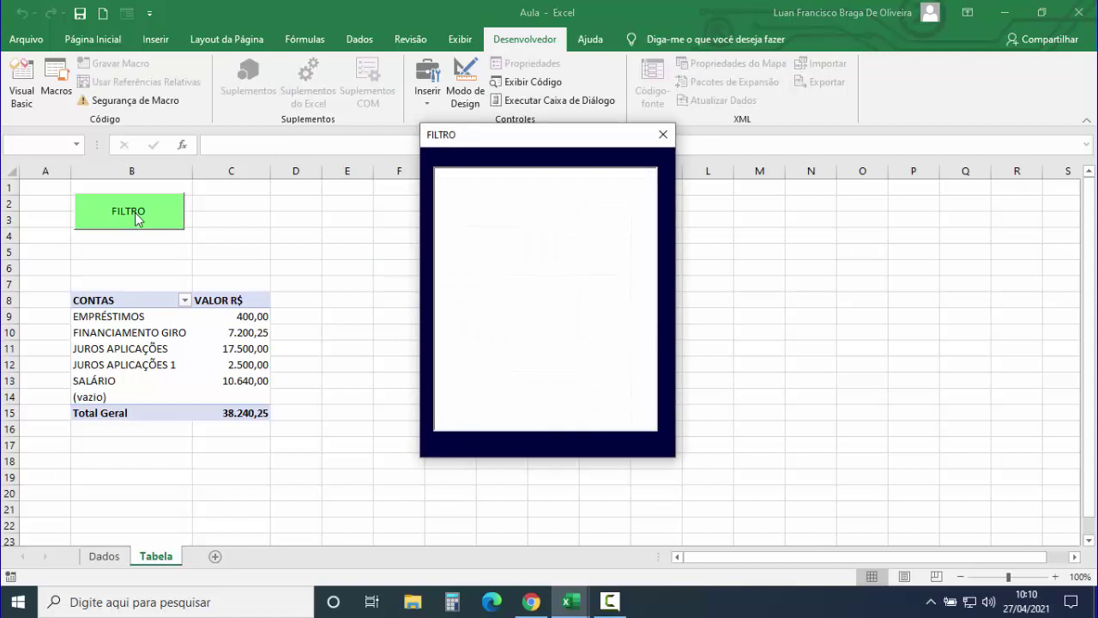
pyautogui.click(663, 135)
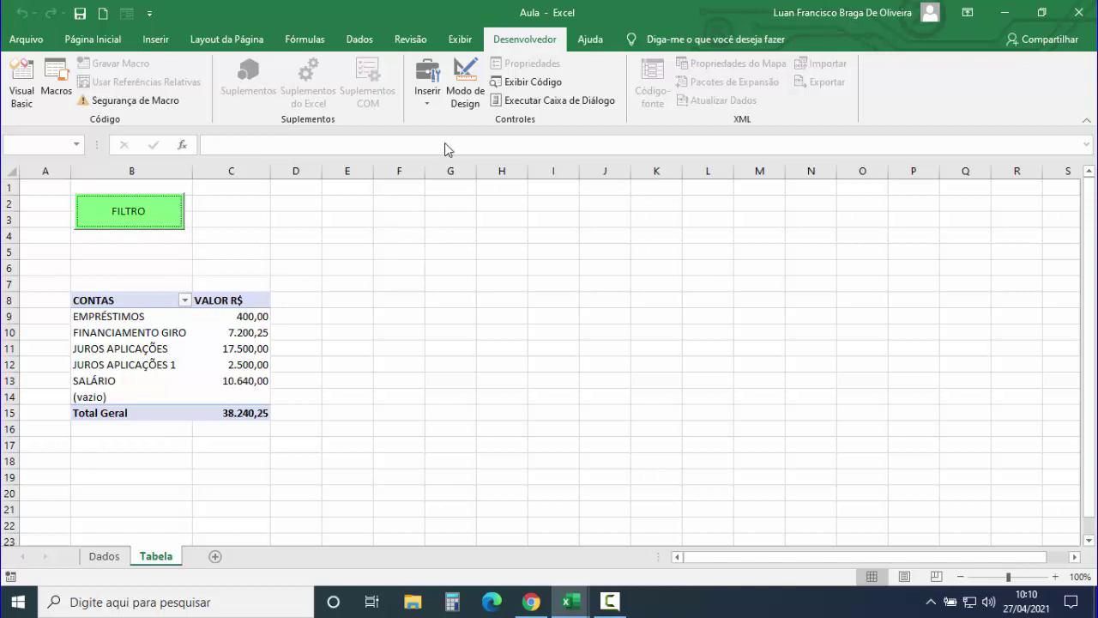
# Step: Nudge the FILTRO button back into place in design mode, then test the button again
pyautogui.click(465, 90)
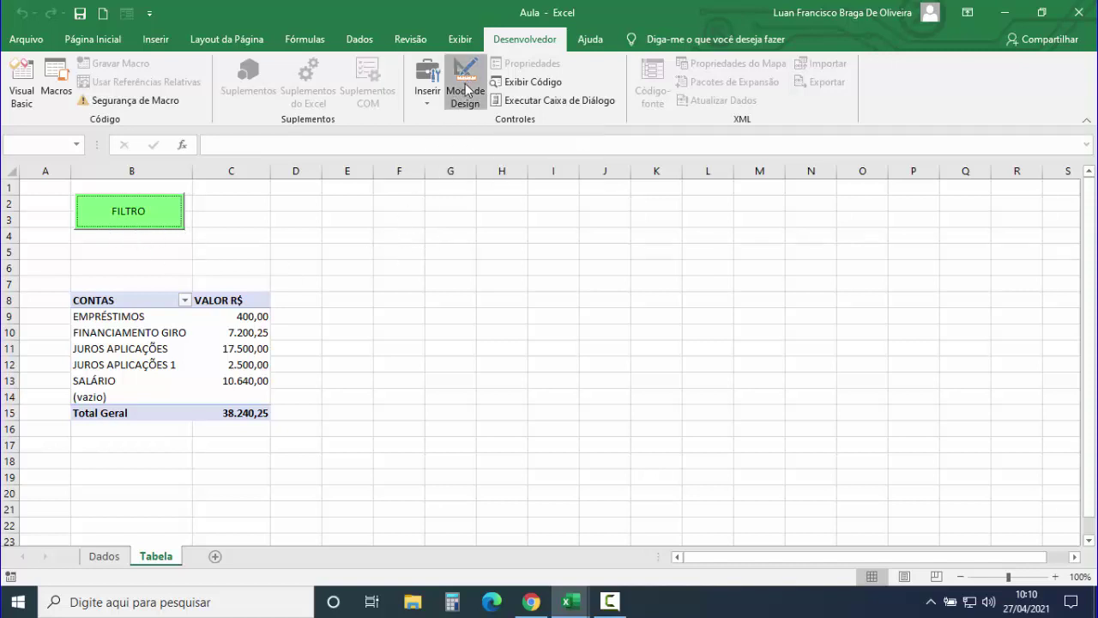
pyautogui.click(127, 216)
pyautogui.moveTo(124, 218); pyautogui.dragTo(125, 220)
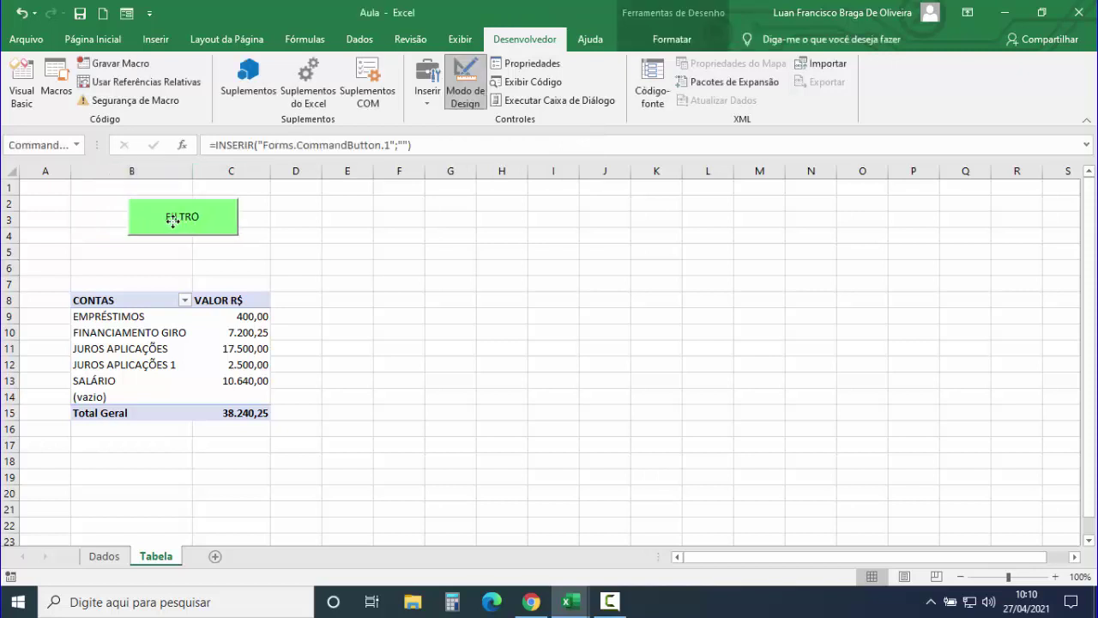
pyautogui.click(468, 91)
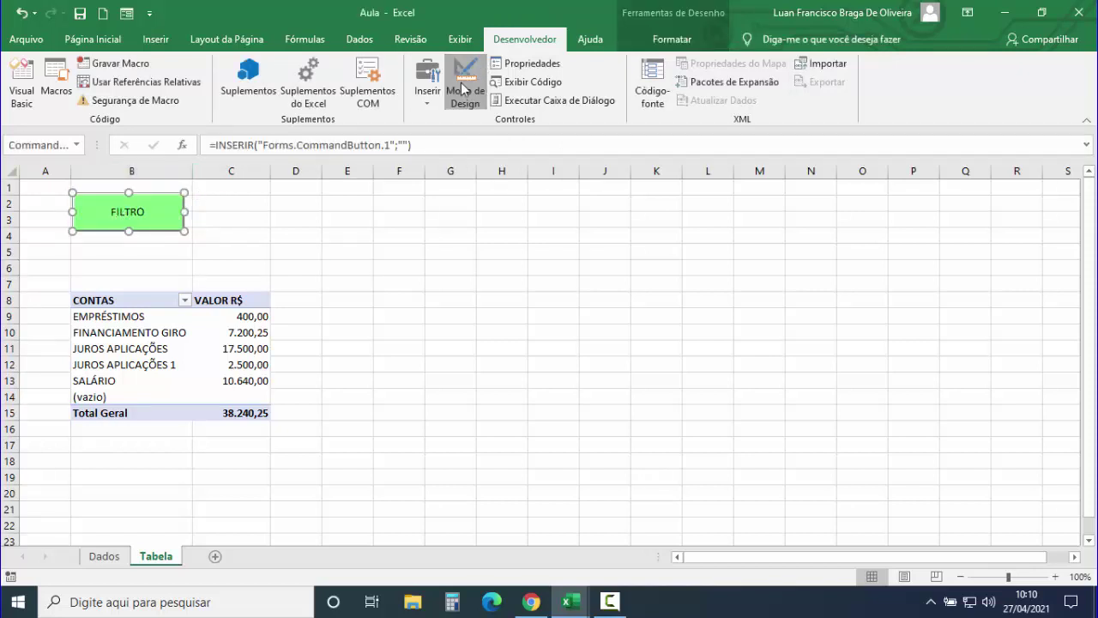
pyautogui.click(131, 228)
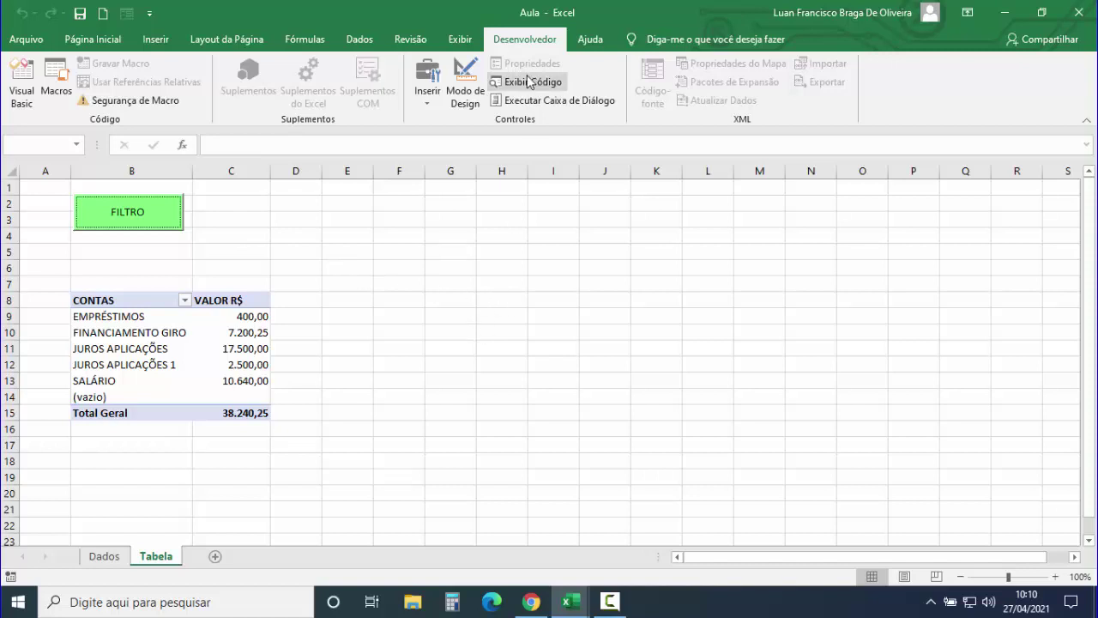
# Step: Open UserForm1's code window from the VBA project
pyautogui.click(22, 81)
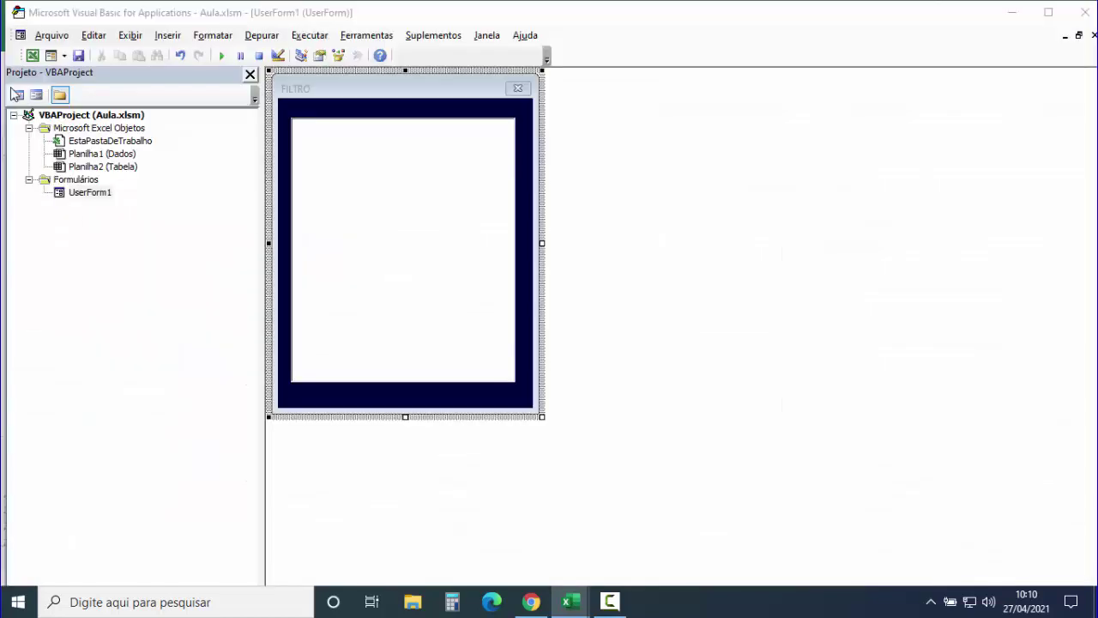
pyautogui.click(255, 111)
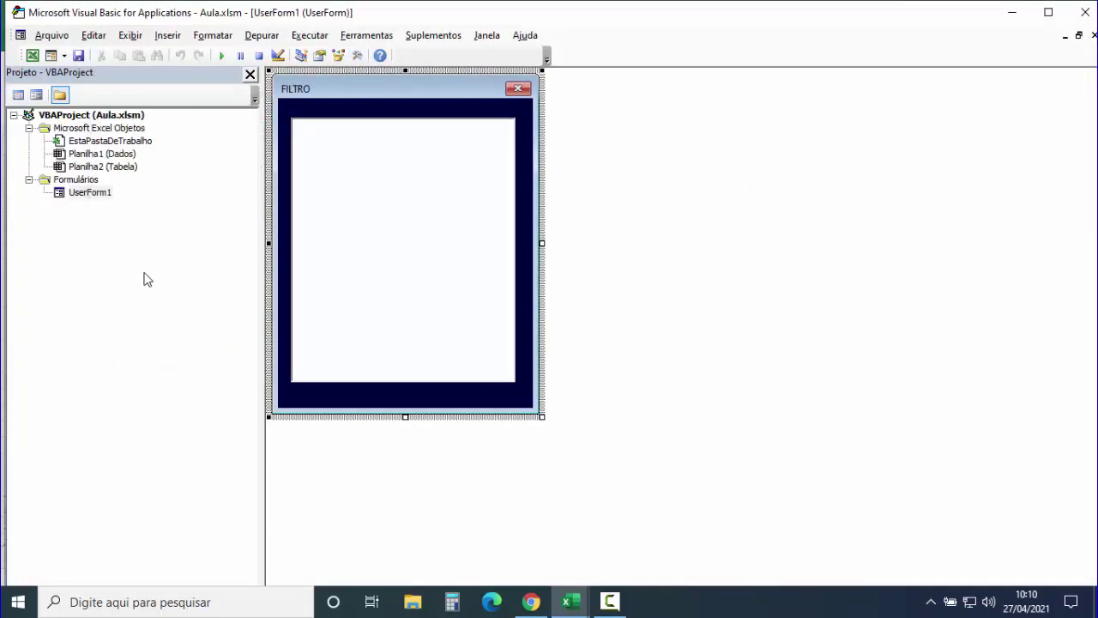
pyautogui.doubleClick(86, 194)
pyautogui.doubleClick(410, 114)
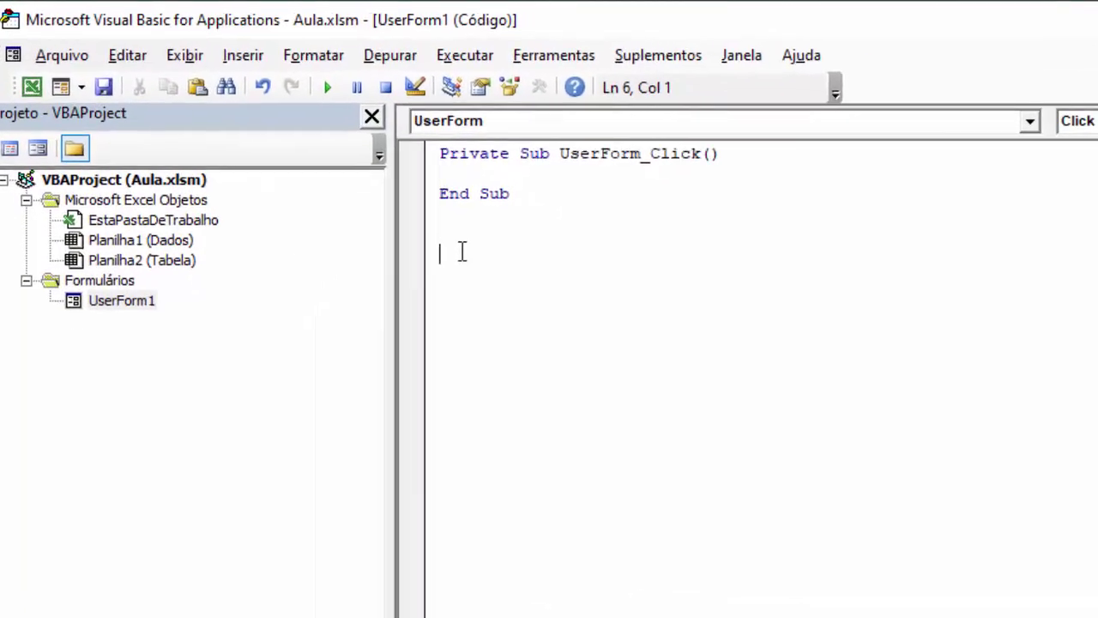
# Step: Create Sub Carregar_Listbox containing On Error GoTo Erro, Exit Sub and an Erro: label
pyautogui.write('Sub ')
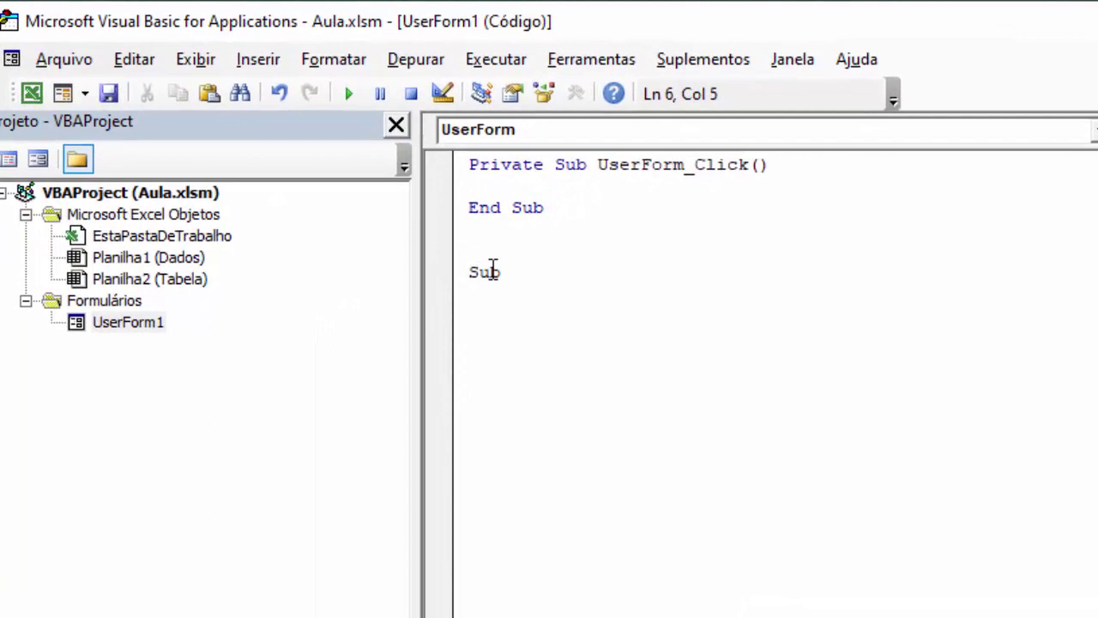
pyautogui.write('Carrega')
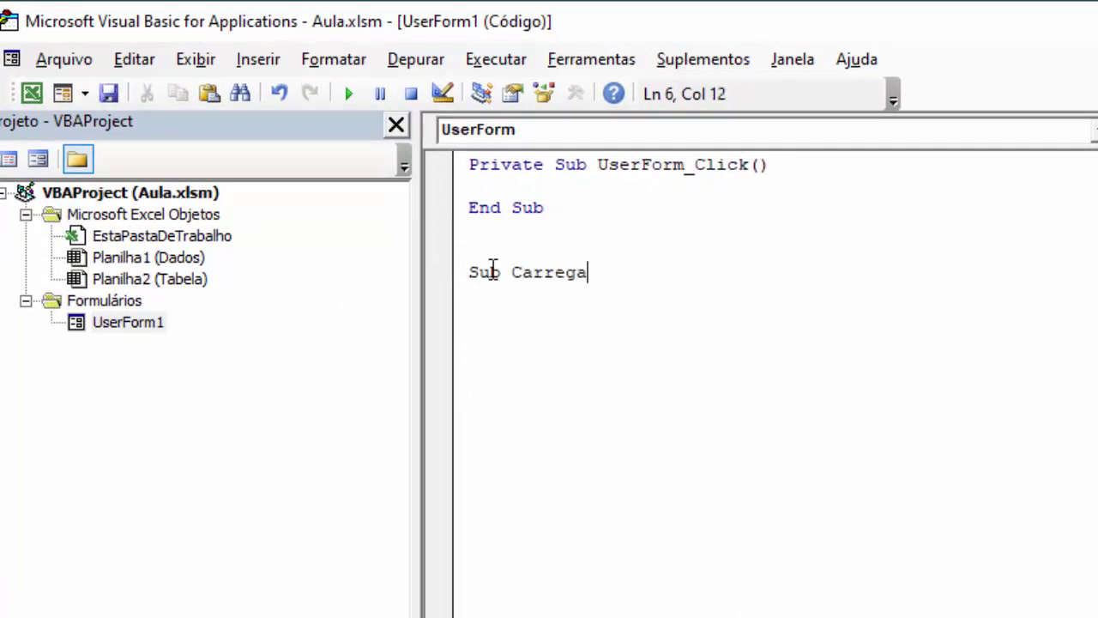
pyautogui.write('r')
pyautogui.write(' Listbox')
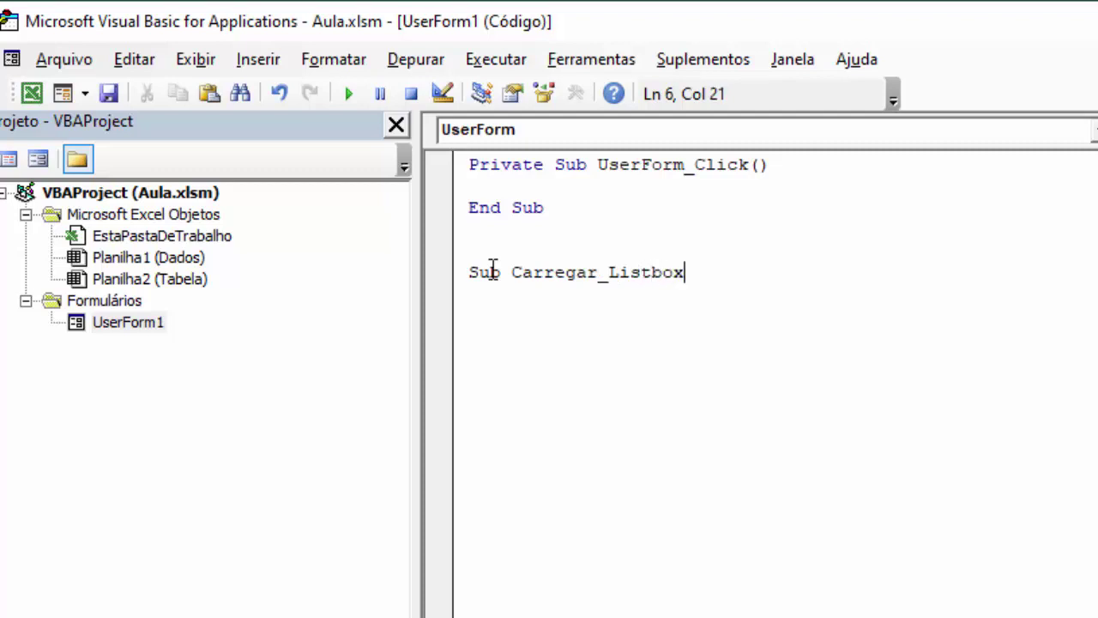
pyautogui.press('Return')
pyautogui.press('Return')
pyautogui.press('Return')
pyautogui.press('Return')
pyautogui.press('Return')
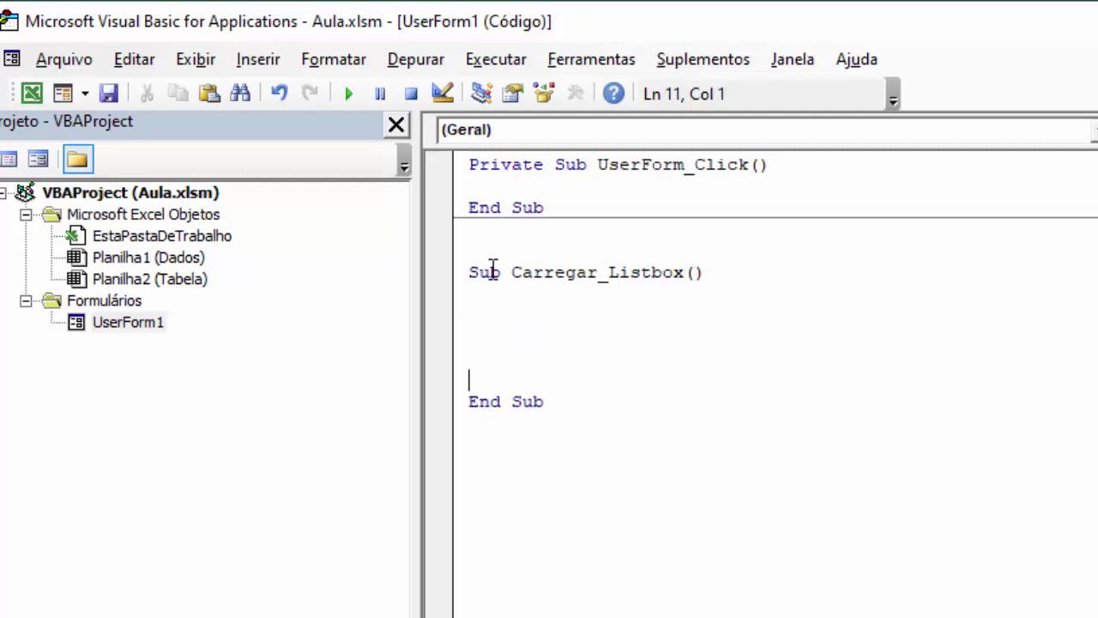
pyautogui.click(490, 314)
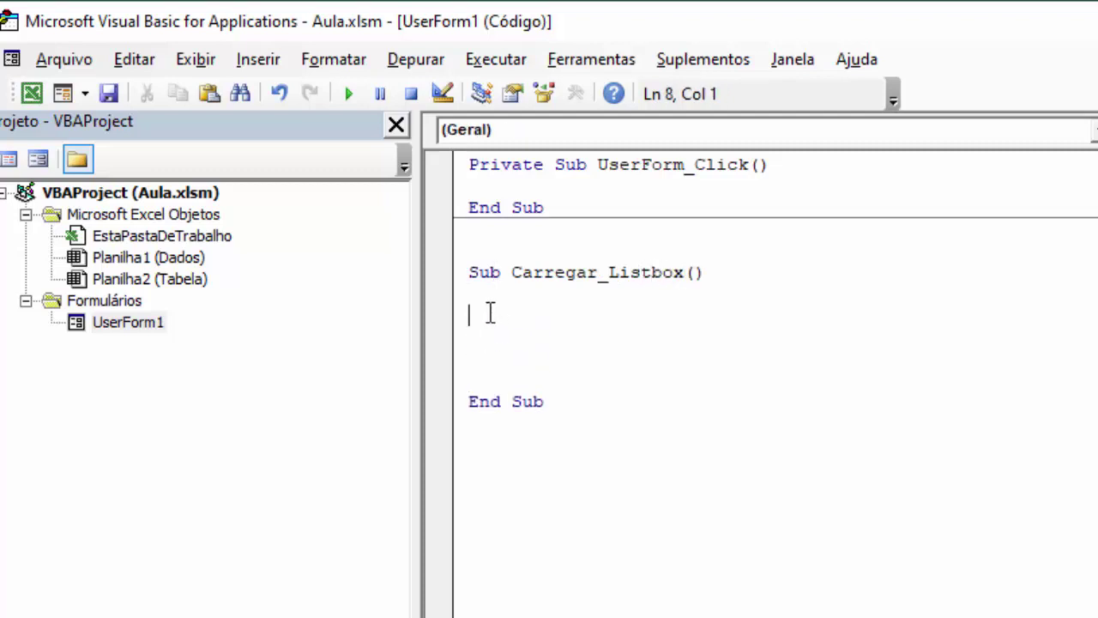
pyautogui.write('On ')
pyautogui.write('error Goto ')
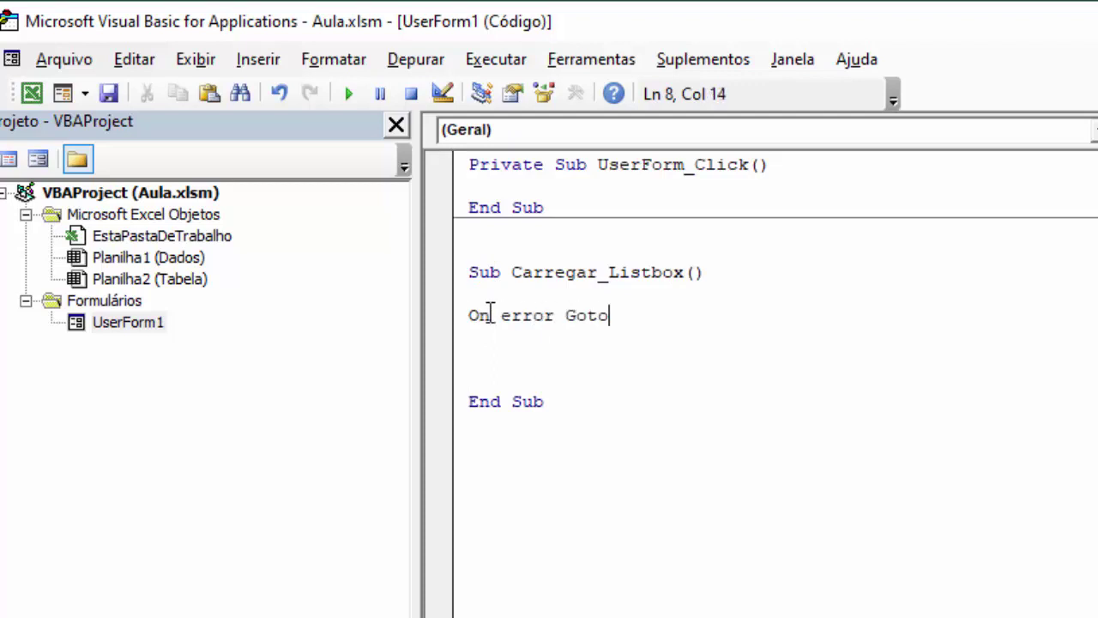
pyautogui.write('Erro')
pyautogui.press('Return')
pyautogui.press('Return')
pyautogui.press('Return')
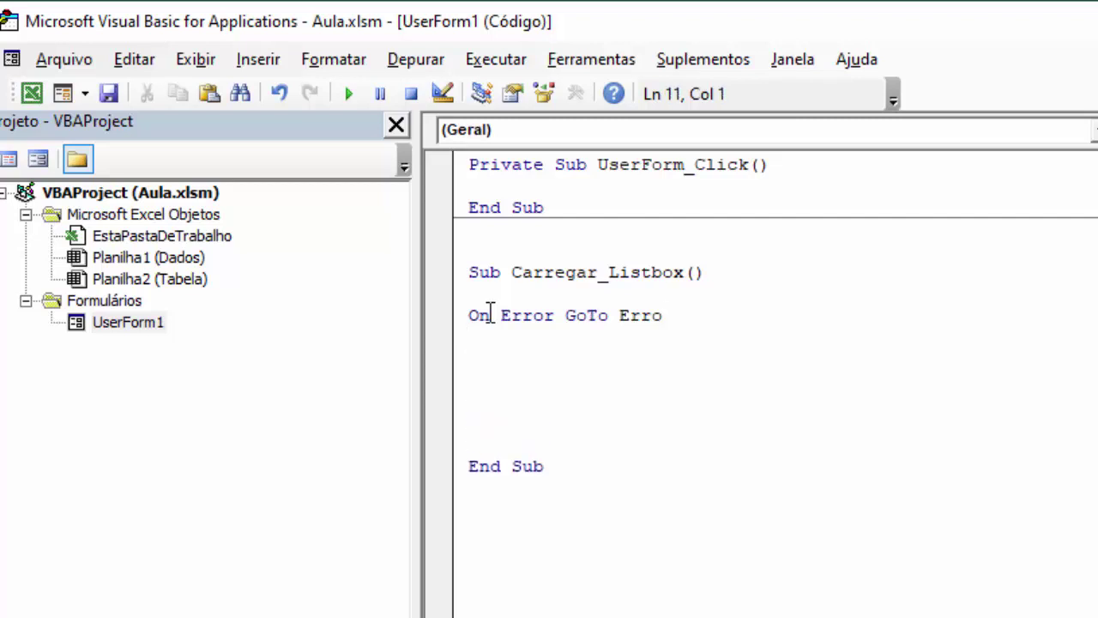
pyautogui.write('Exit sub')
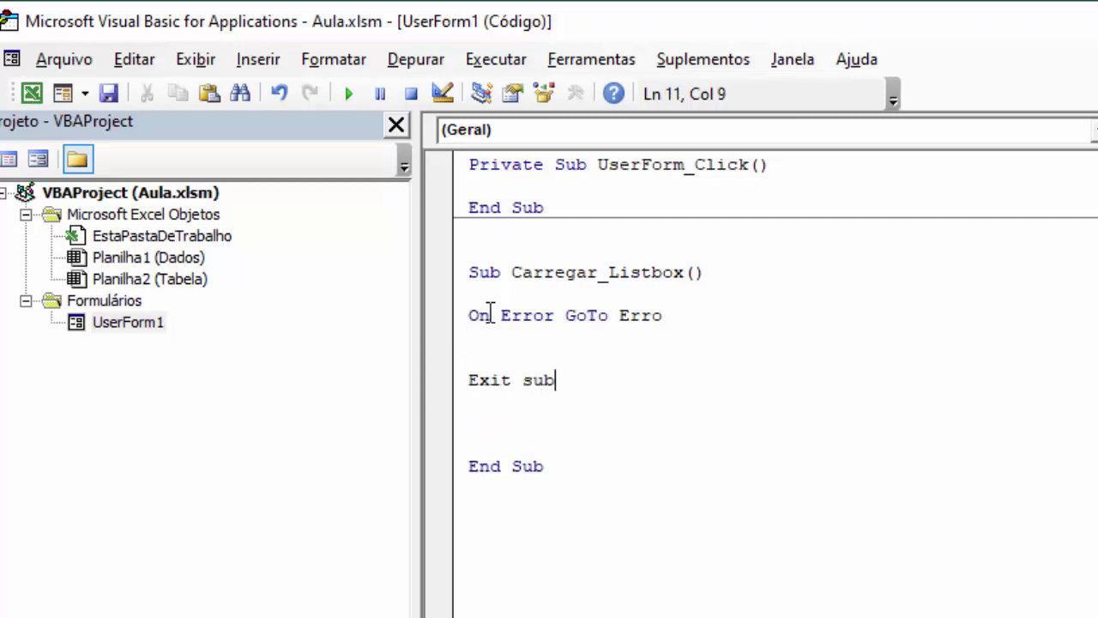
pyautogui.press('Return')
pyautogui.write('Erro:')
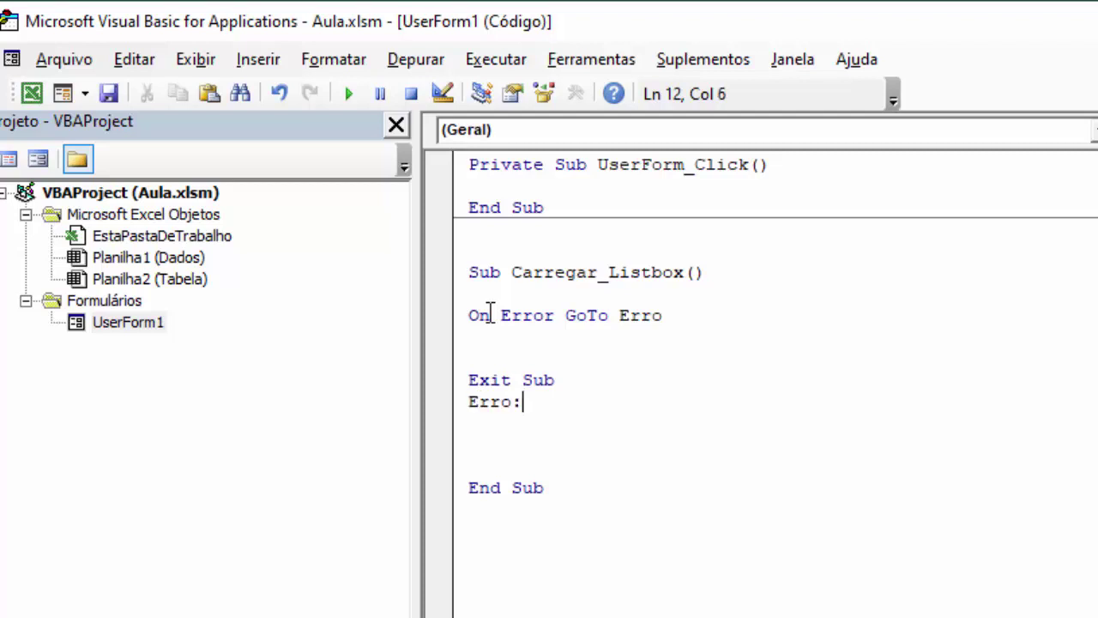
pyautogui.press('Return')
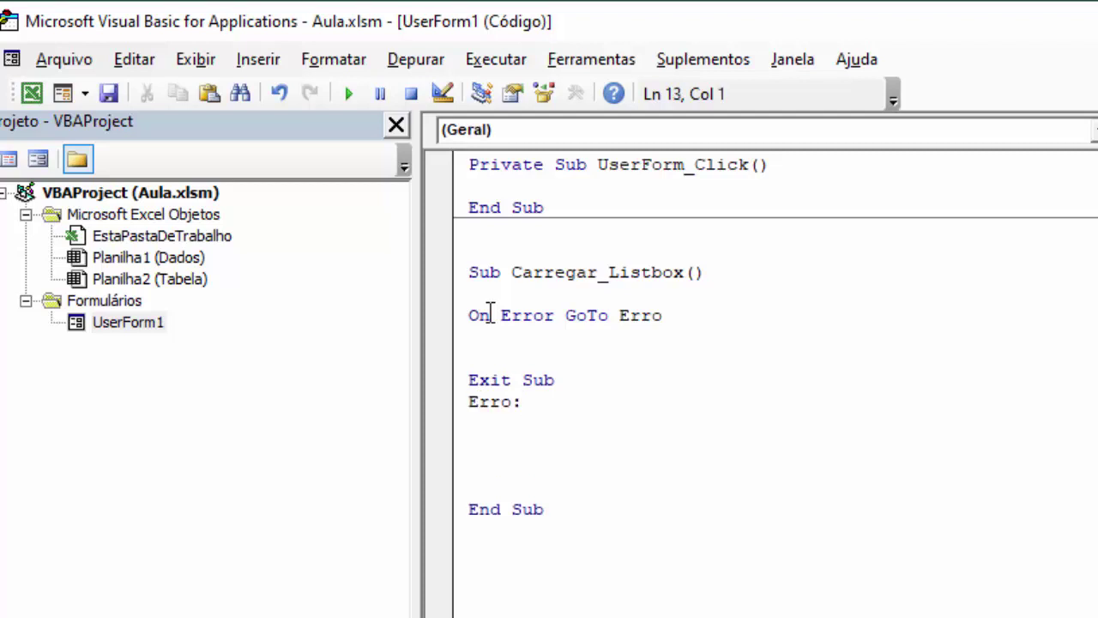
# Step: Under the Erro label add MsgBox "Erro!", vbCritical, "ERRO" and remove extra blank lines
pyautogui.write('Msgbox ')
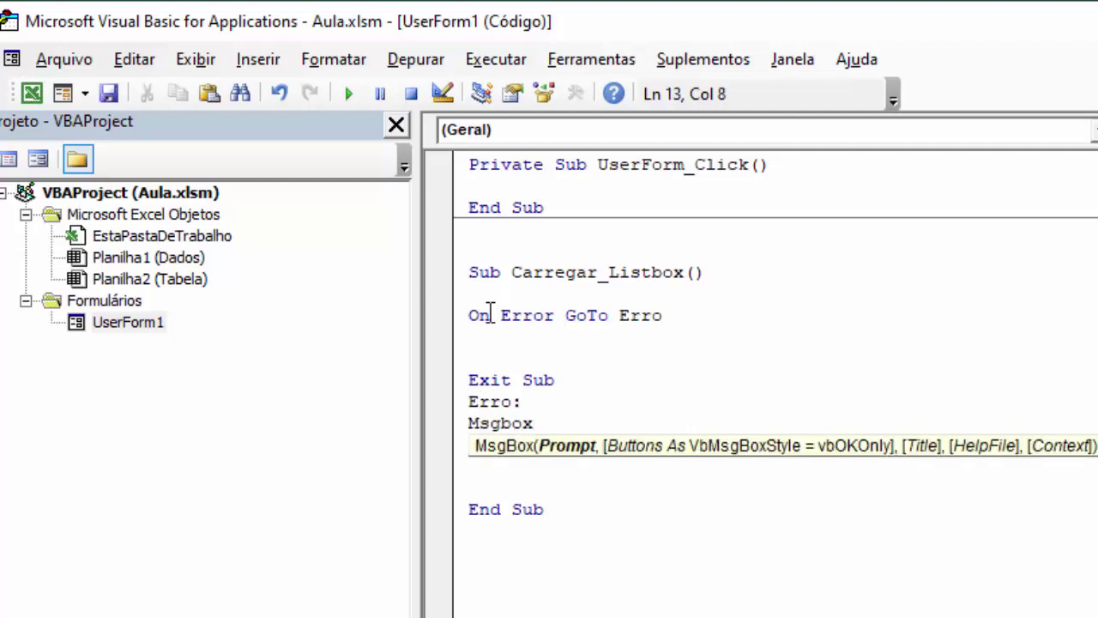
pyautogui.write('"Erro')
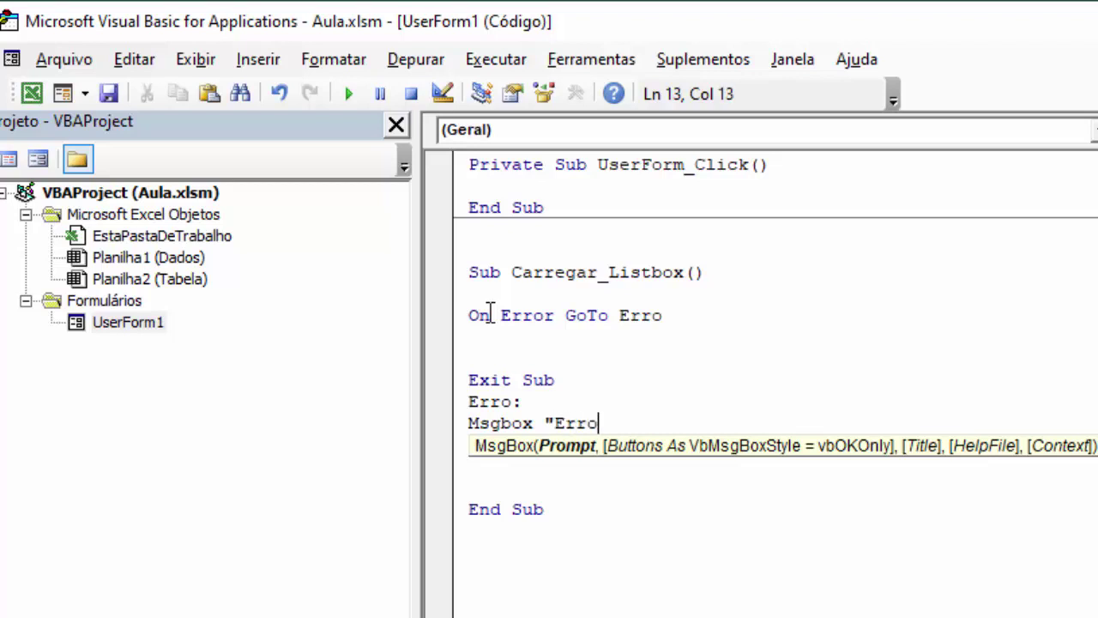
pyautogui.write('!"')
pyautogui.write(',vbCriti')
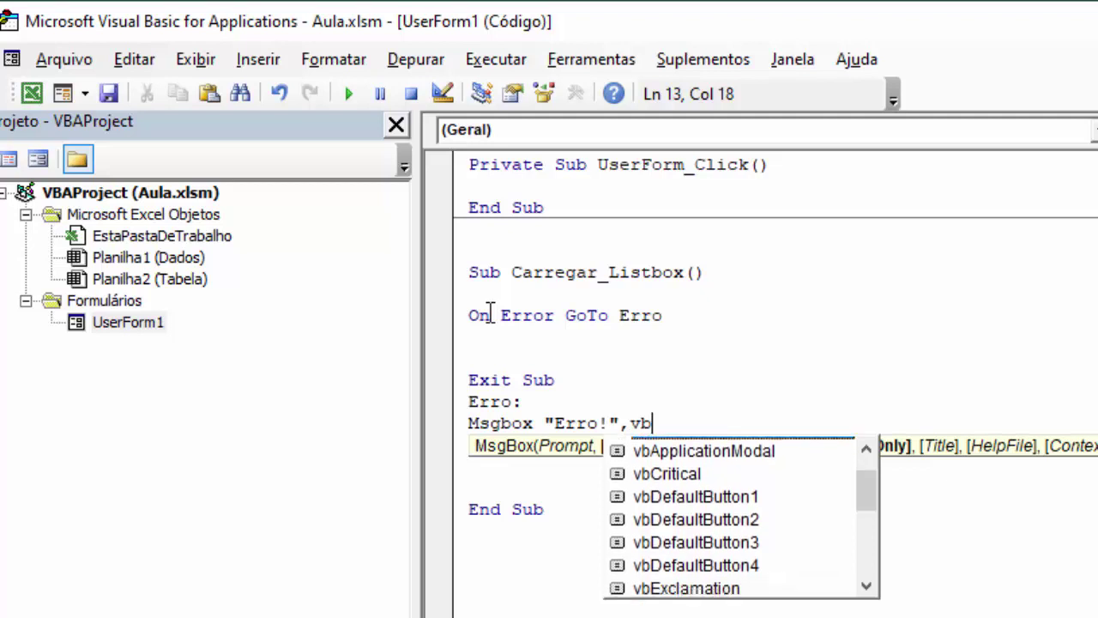
pyautogui.write('c')
pyautogui.press('space')
pyautogui.write('al, ')
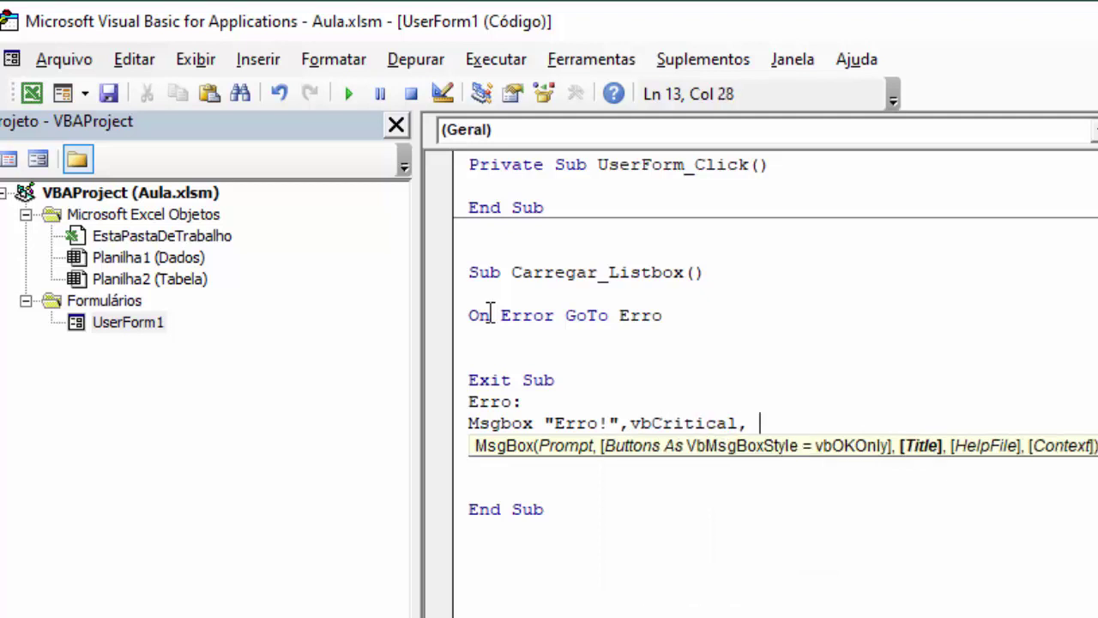
pyautogui.write('"ERRO')
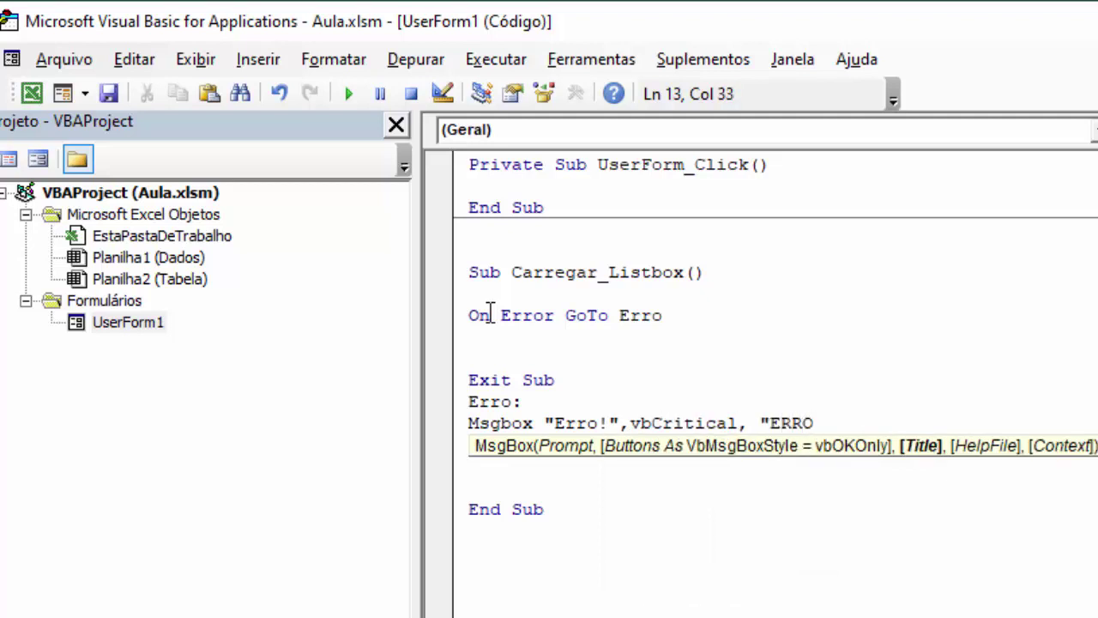
pyautogui.write('"')
pyautogui.press('Return')
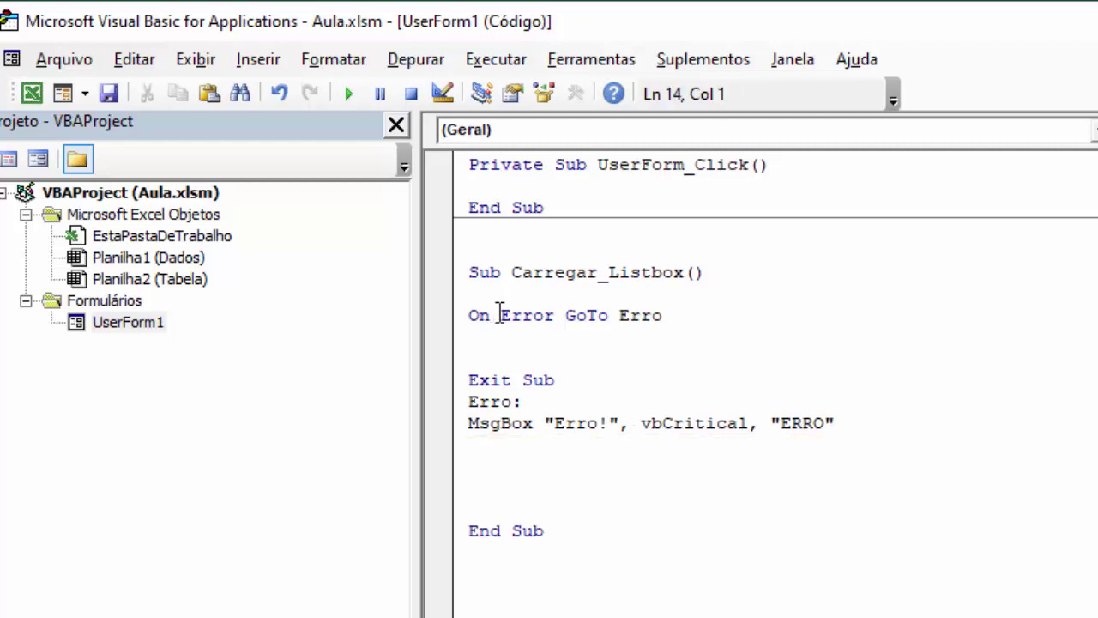
pyautogui.press('Delete')
pyautogui.press('Delete')
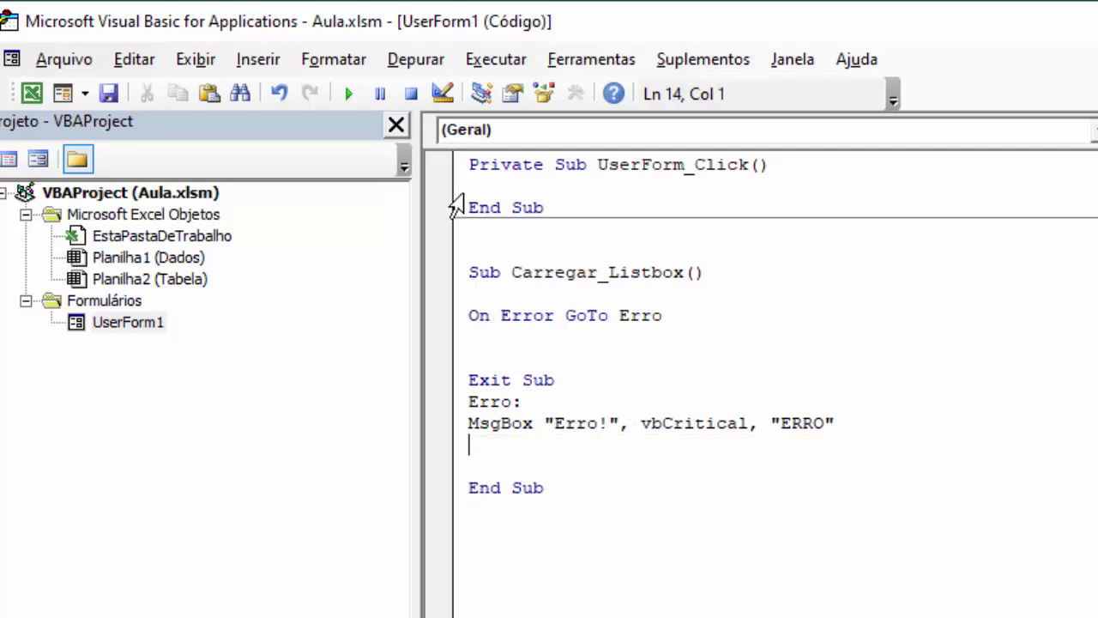
# Step: Declare Public Linha As Double at the top of the module and tidy blank lines
pyautogui.click(471, 166)
pyautogui.press('Return')
pyautogui.press('Return')
pyautogui.click(485, 170)
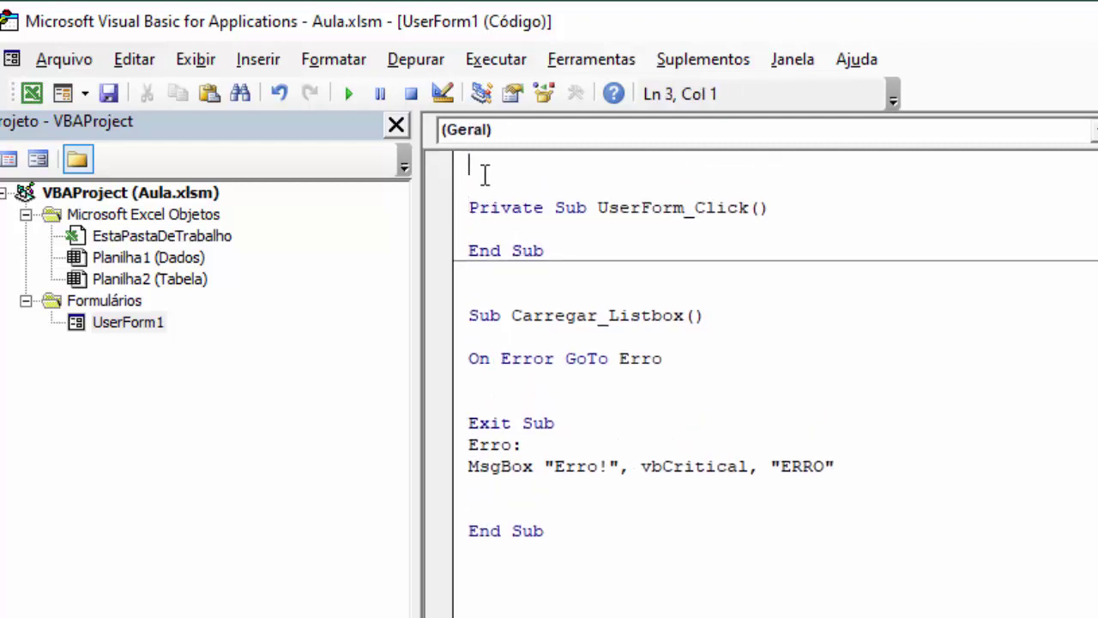
pyautogui.write('Pu')
pyautogui.write('blic Lin')
pyautogui.write('ha as double')
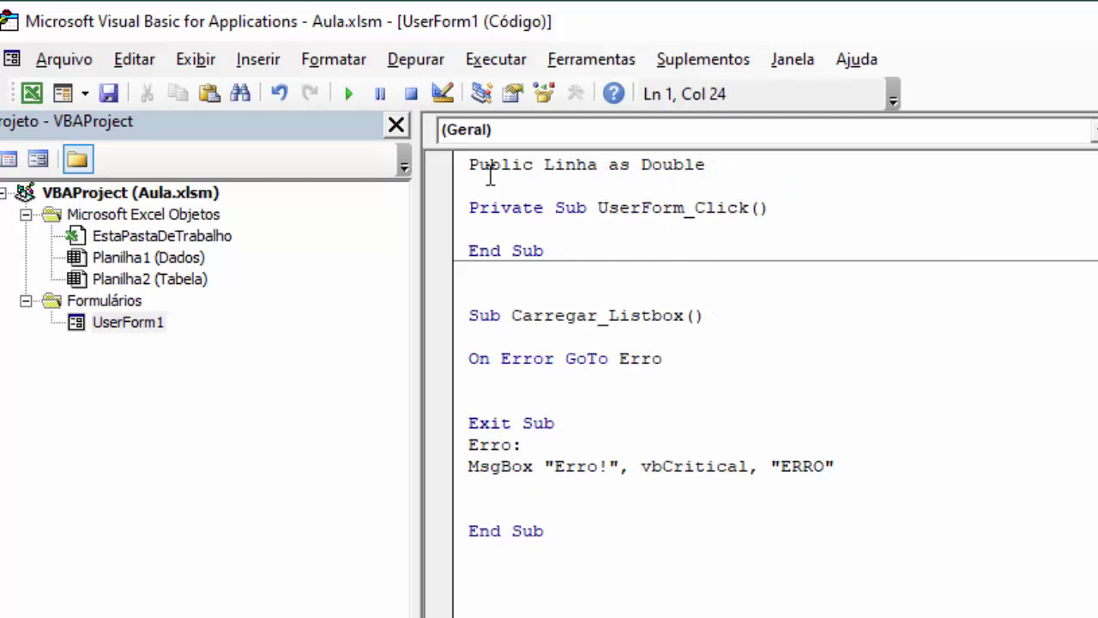
pyautogui.click(557, 380)
pyautogui.click(490, 272)
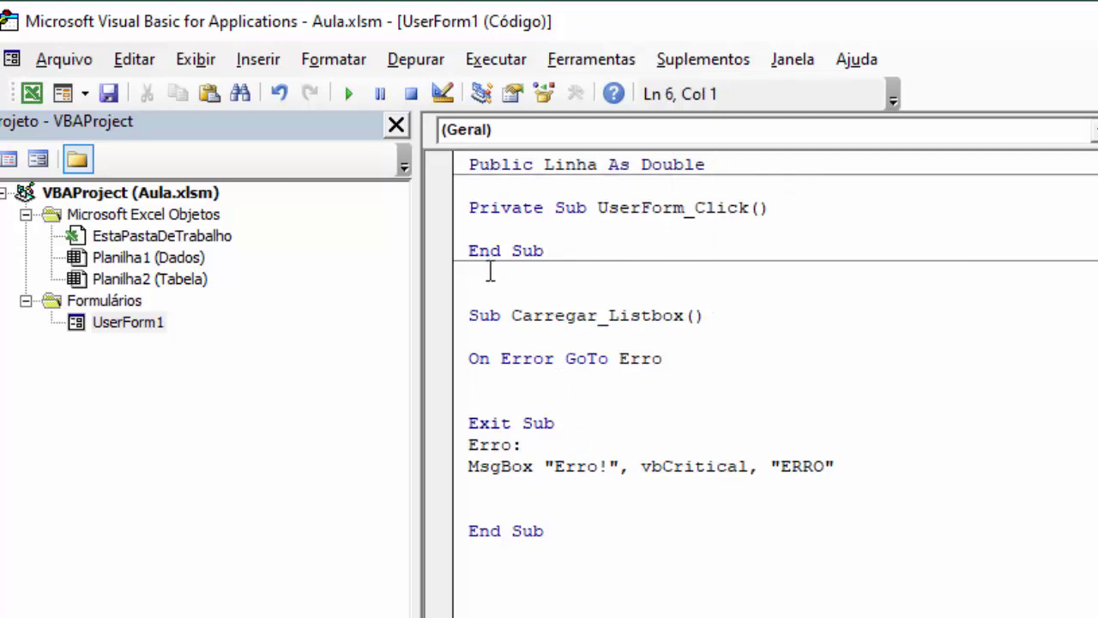
pyautogui.press('Delete')
pyautogui.press('Delete')
# Step: Add Linha = 7 below On Error GoTo Erro, after checking that row 7 holds the CONTAS header
pyautogui.click(523, 343)
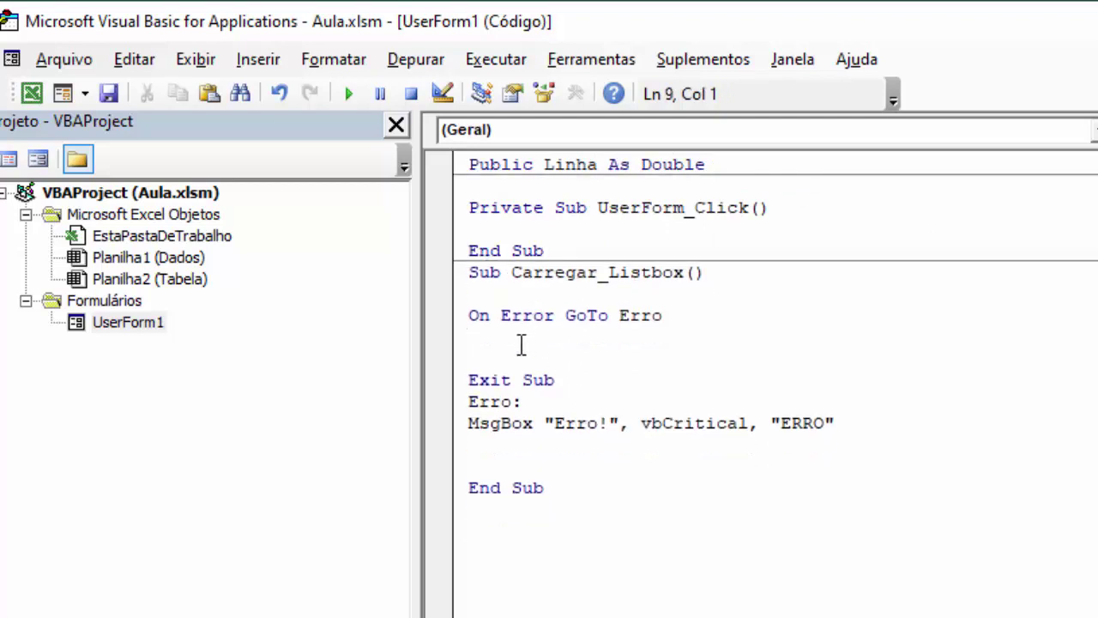
pyautogui.press('Return')
pyautogui.press('Return')
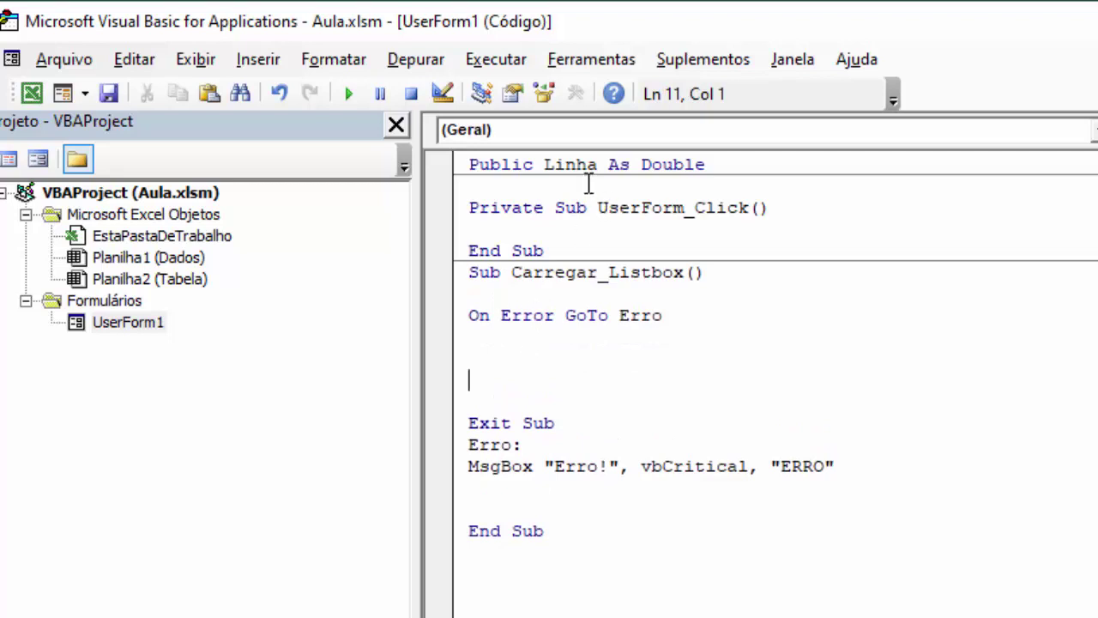
pyautogui.moveTo(598, 164); pyautogui.dragTo(544, 164)
pyautogui.hotkey('ctrl', 'c')
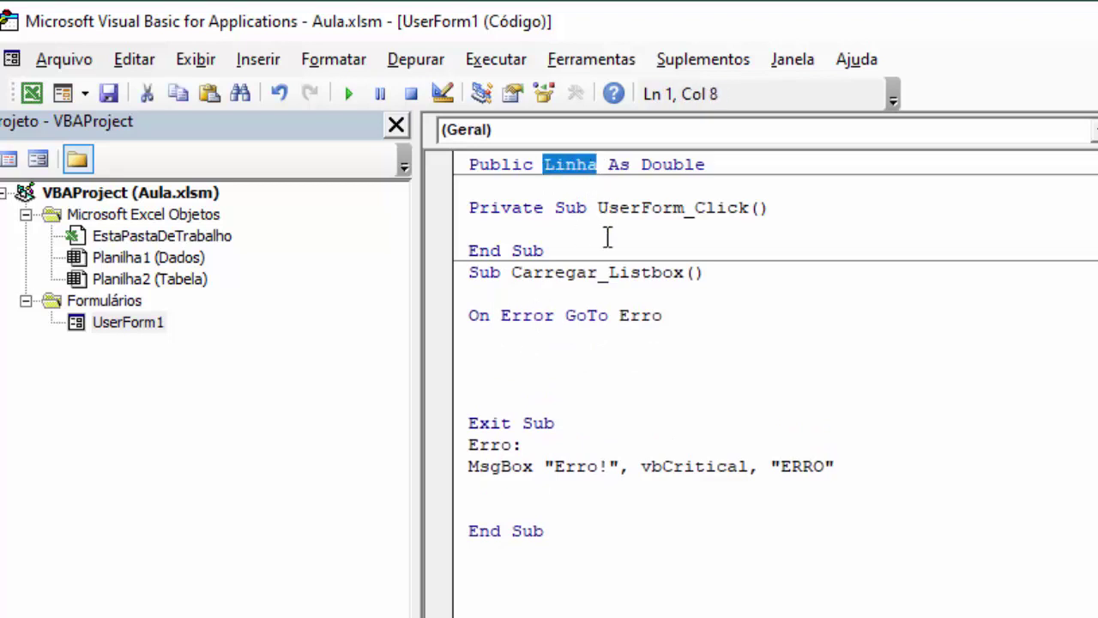
pyautogui.click(487, 360)
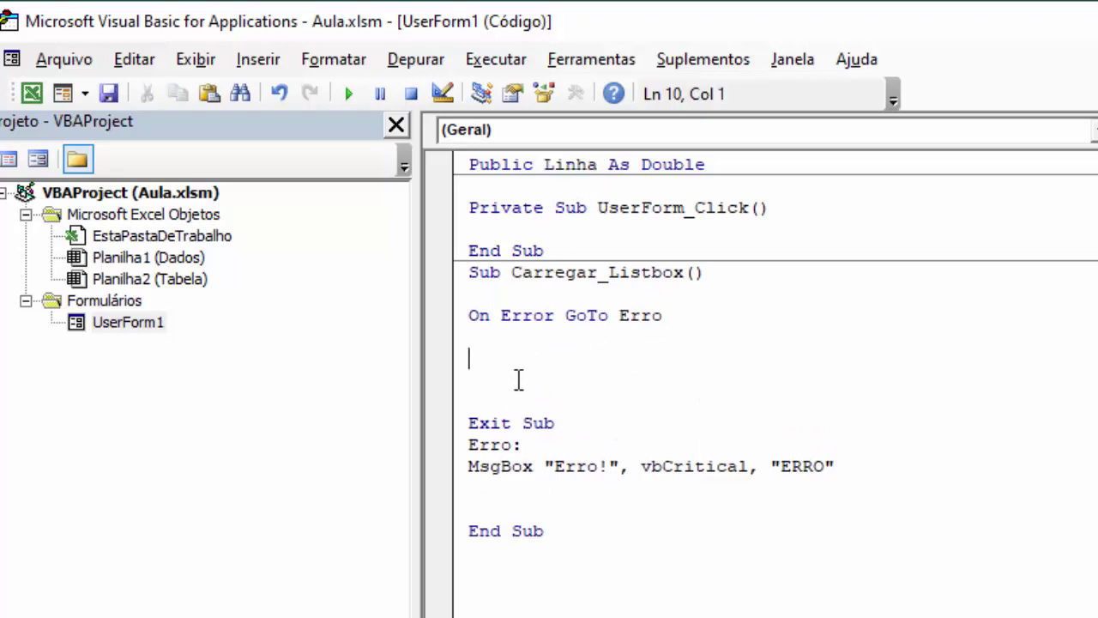
pyautogui.hotkey('ctrl', 'v')
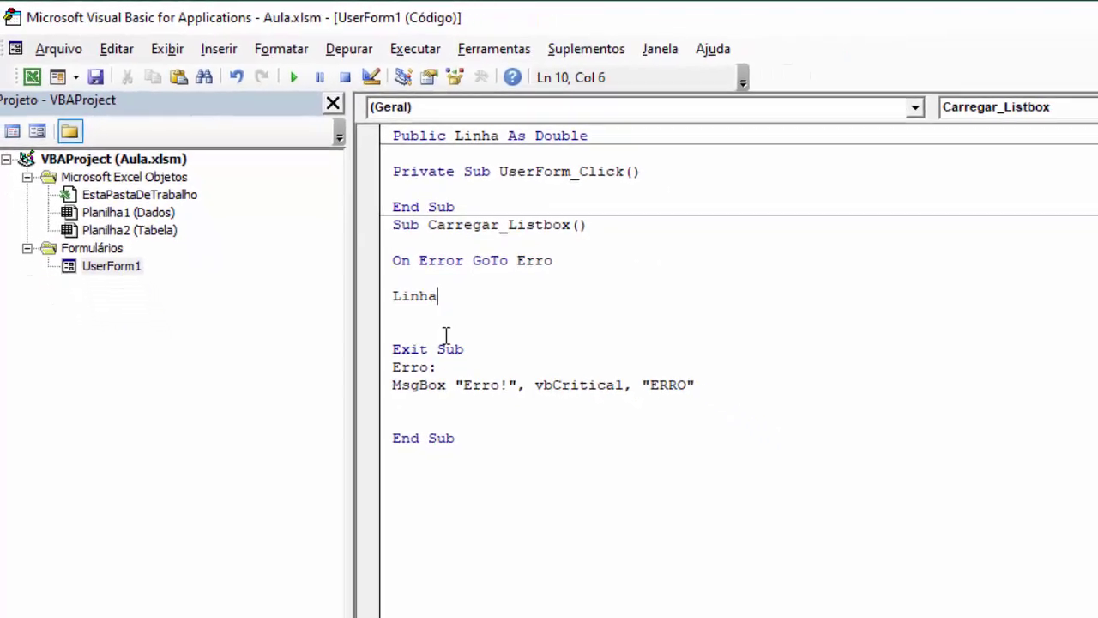
pyautogui.click(33, 56)
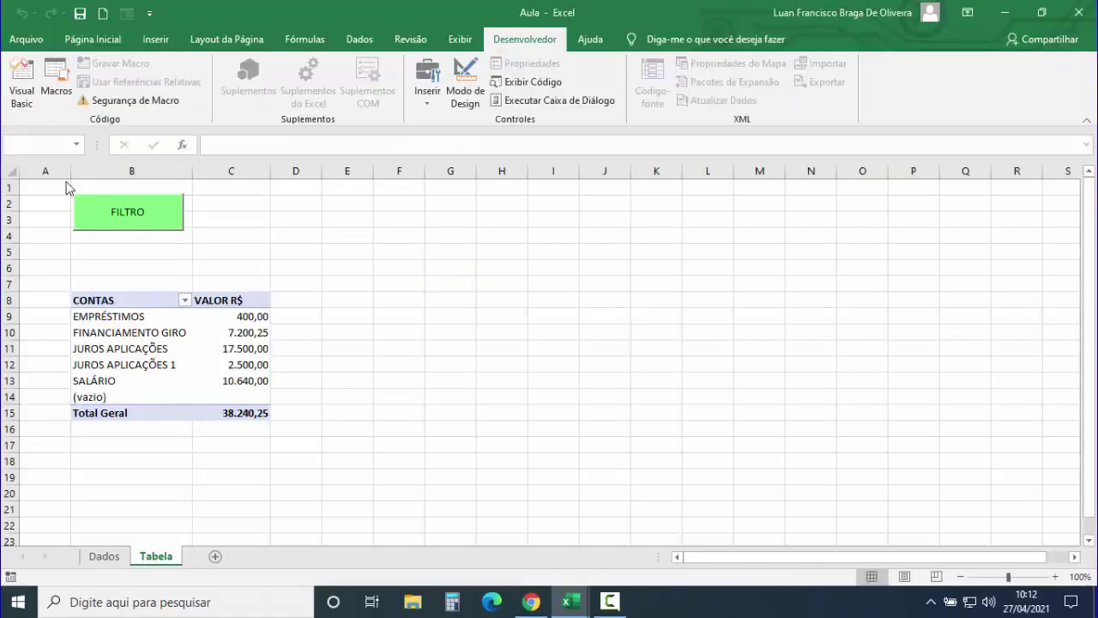
pyautogui.click(11, 281)
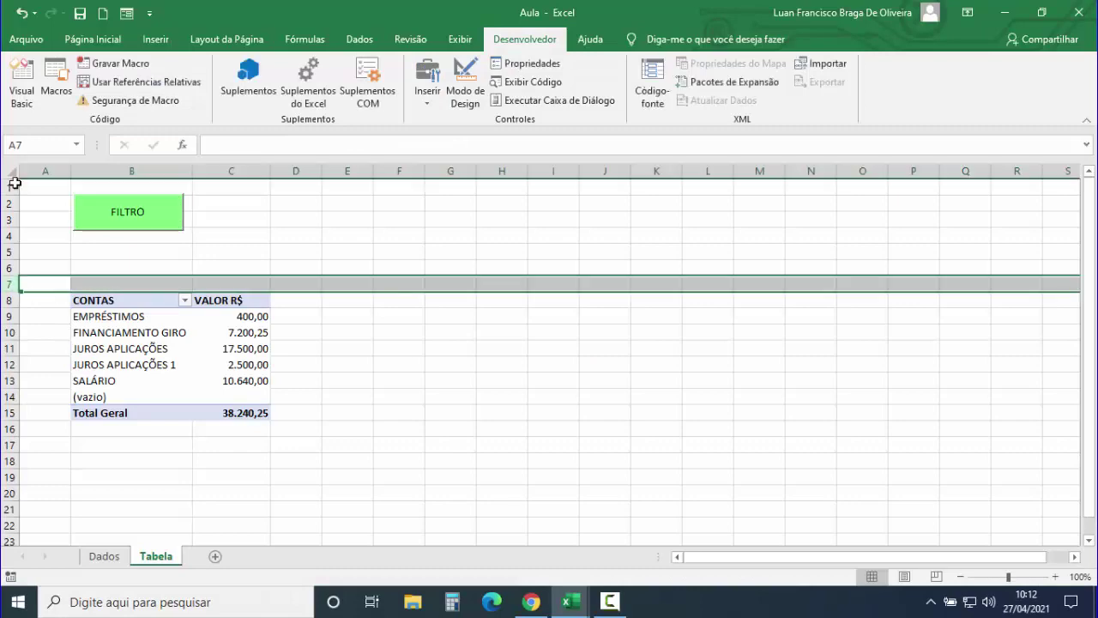
pyautogui.click(21, 79)
pyautogui.write('= ')
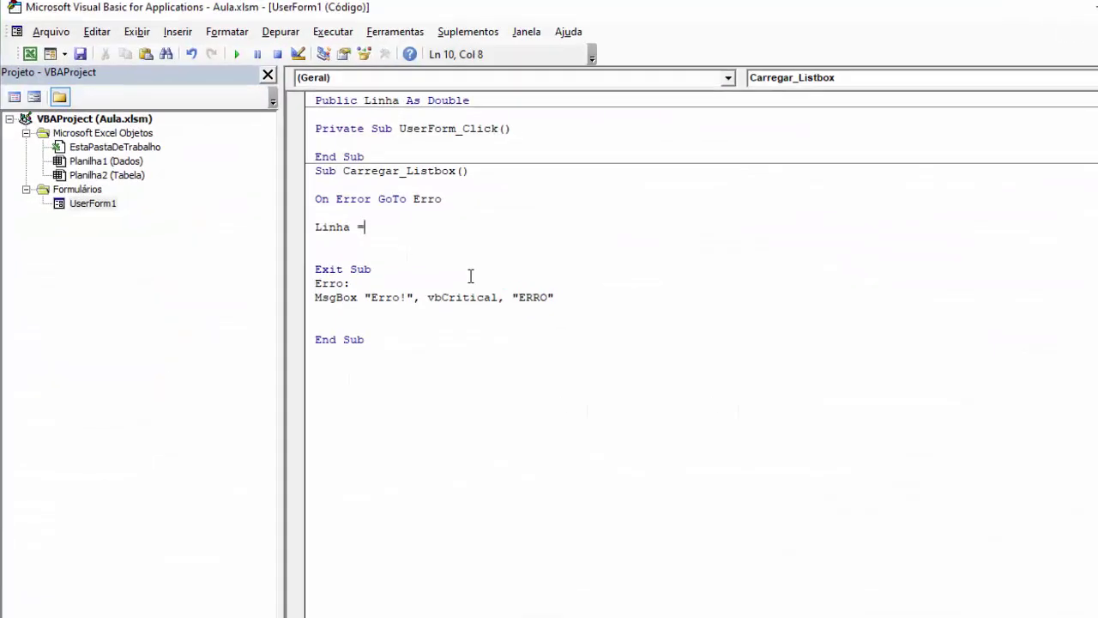
pyautogui.write('7')
pyautogui.press('Return')
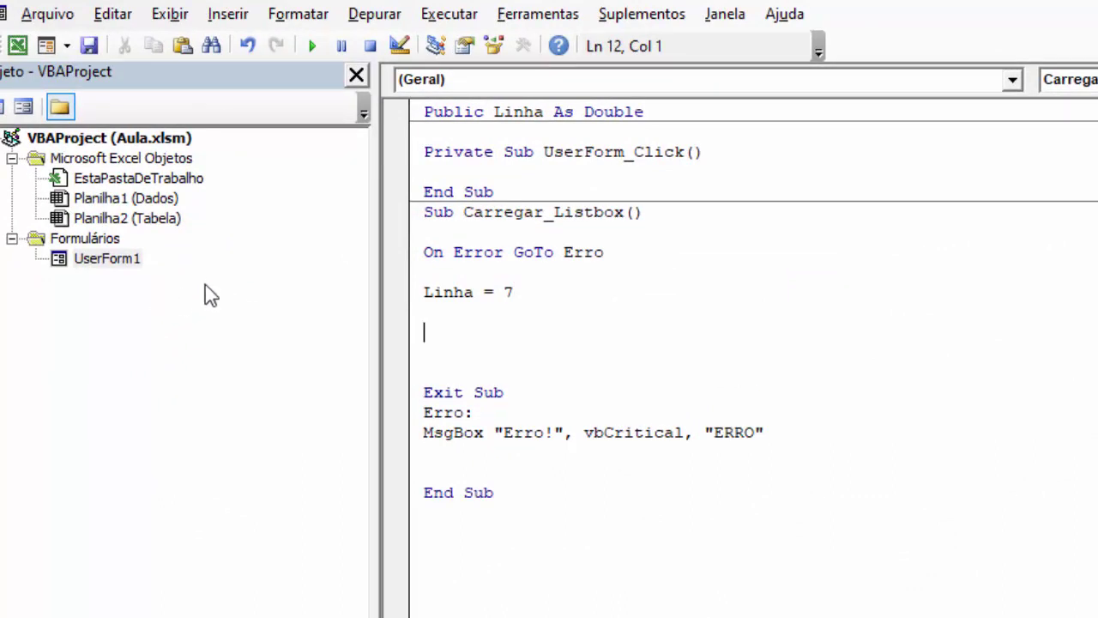
pyautogui.click(157, 222)
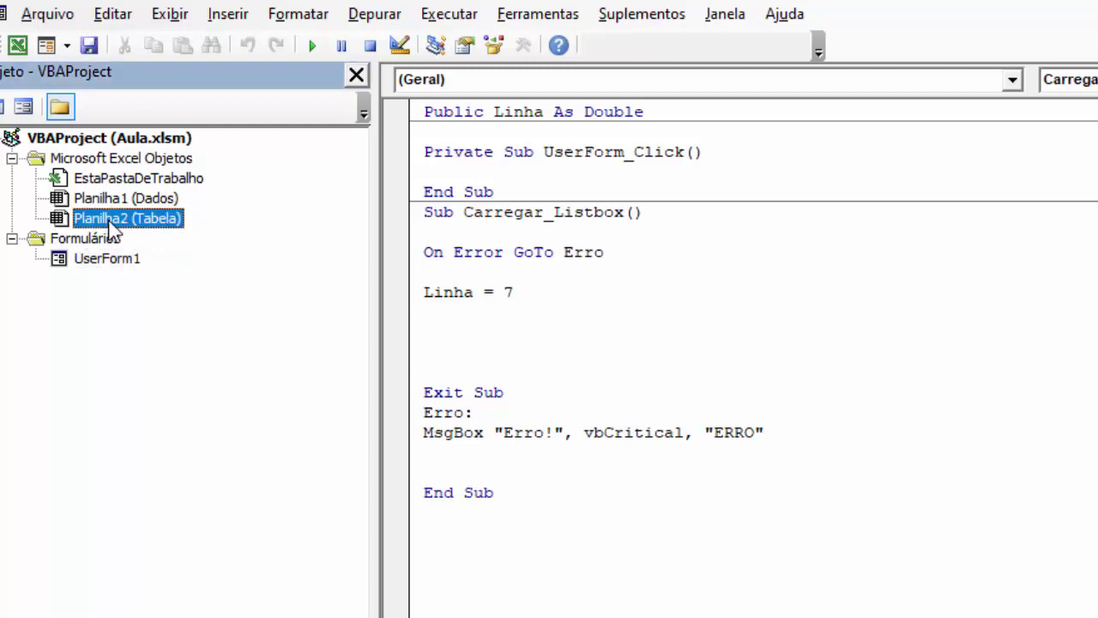
# Step: Add a With Planilha2 … End With block below Linha = 7
pyautogui.click(454, 346)
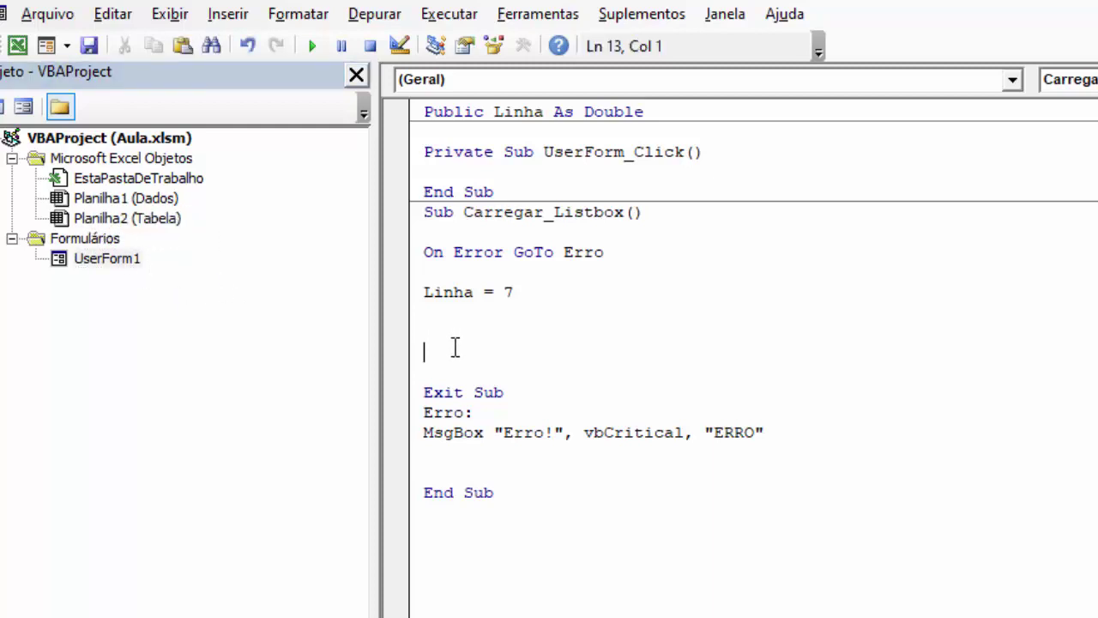
pyautogui.write('Planil')
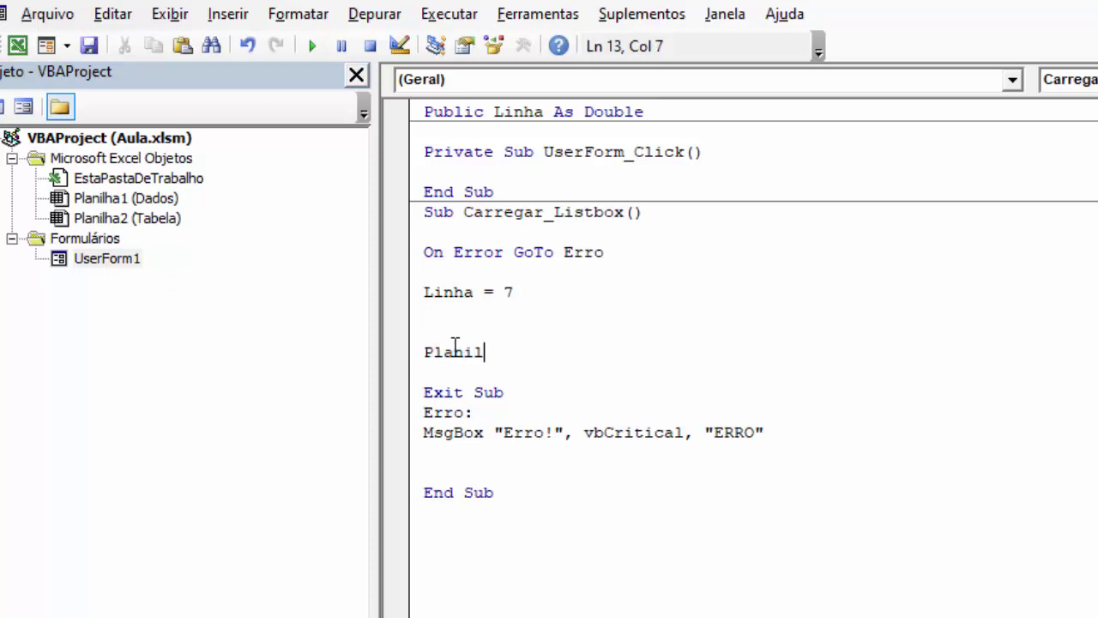
pyautogui.write('ha')
pyautogui.write('2')
pyautogui.click(426, 354)
pyautogui.write('with')
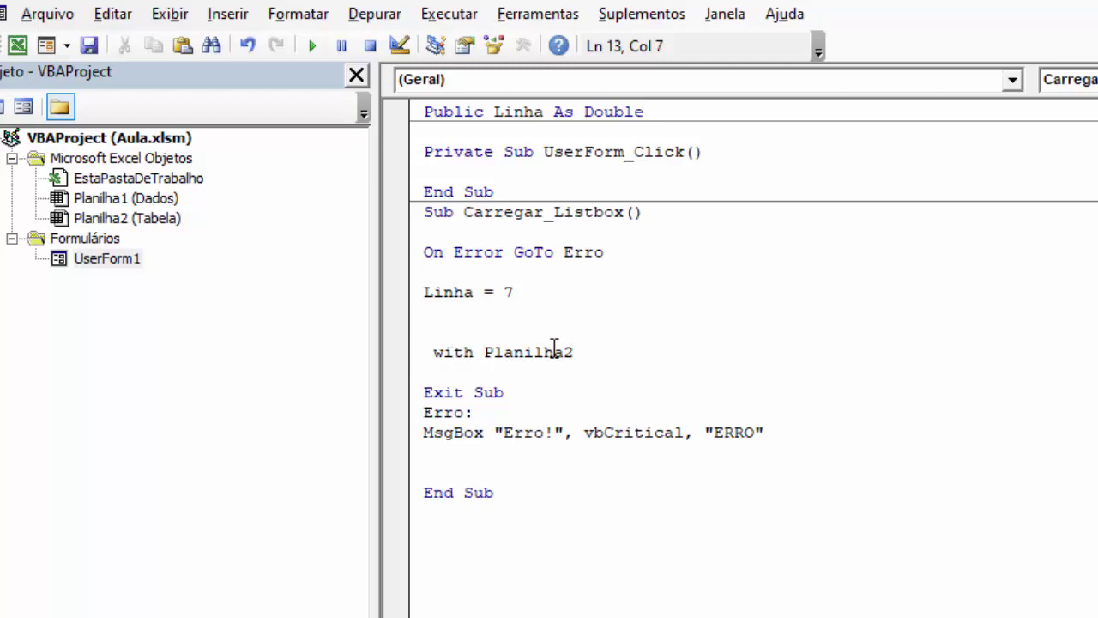
pyautogui.click(628, 352)
pyautogui.press('Return')
pyautogui.press('Return')
pyautogui.press('Return')
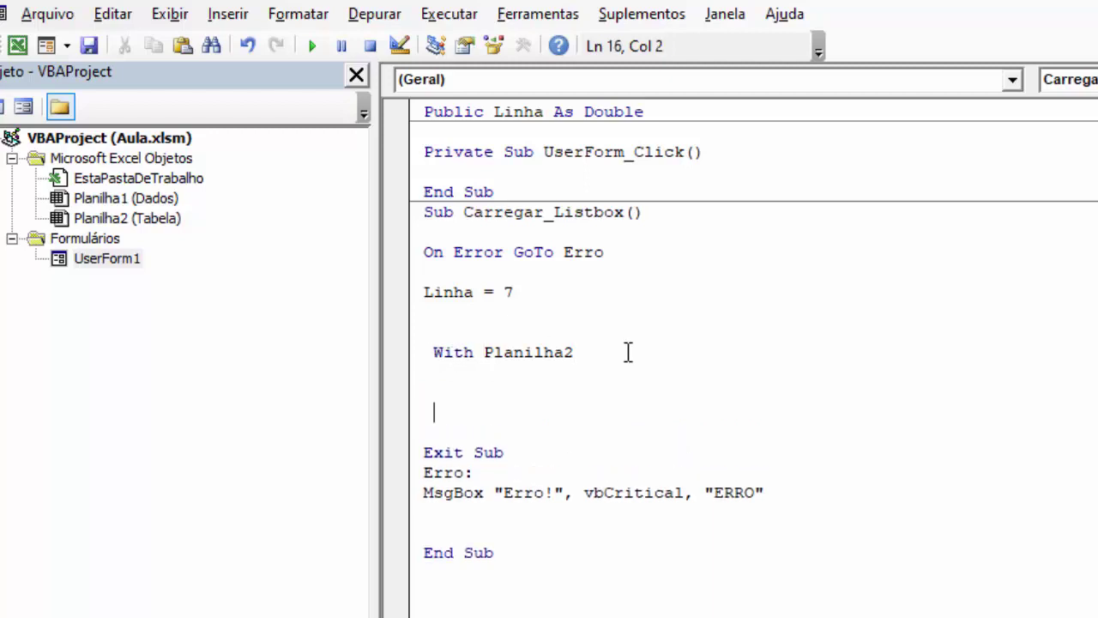
pyautogui.write('end with')
pyautogui.press('Return')
pyautogui.press('Return')
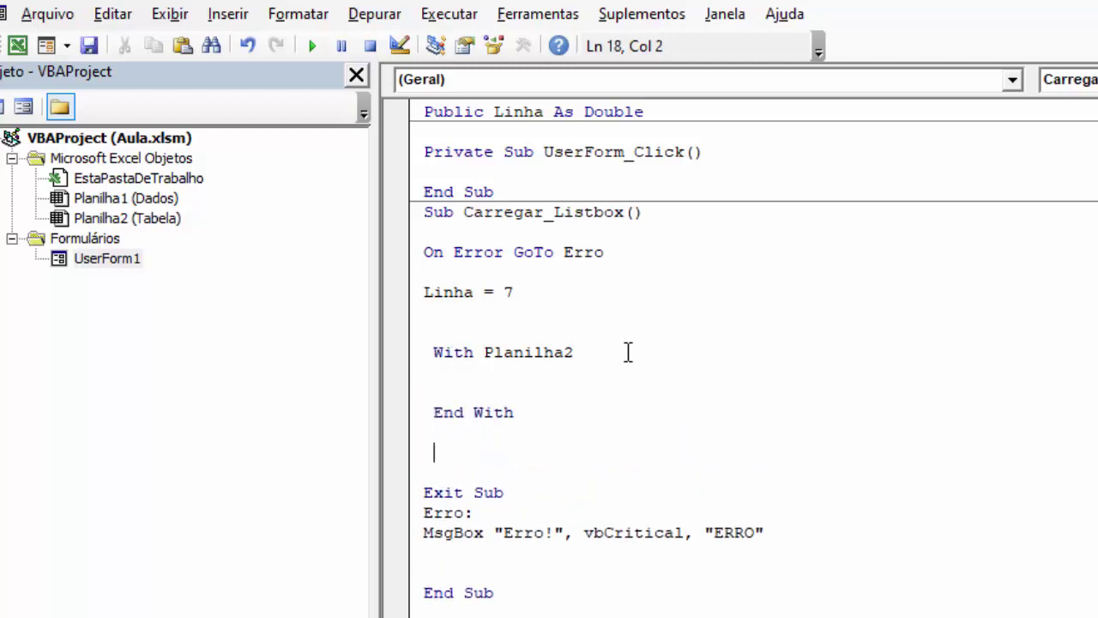
pyautogui.click(509, 374)
pyautogui.press('Return')
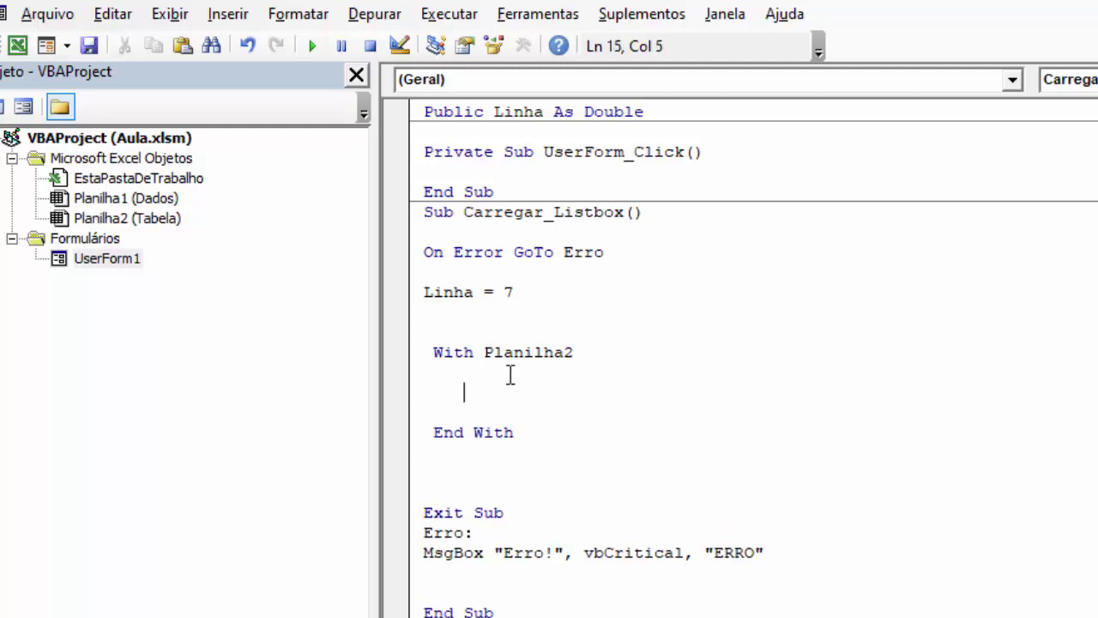
# Step: Start a Do … Loop until .Cells(Linha, line and check that CONTAS items sit in column B
pyautogui.write('Do')
pyautogui.press('Return')
pyautogui.press('Return')
pyautogui.write('L')
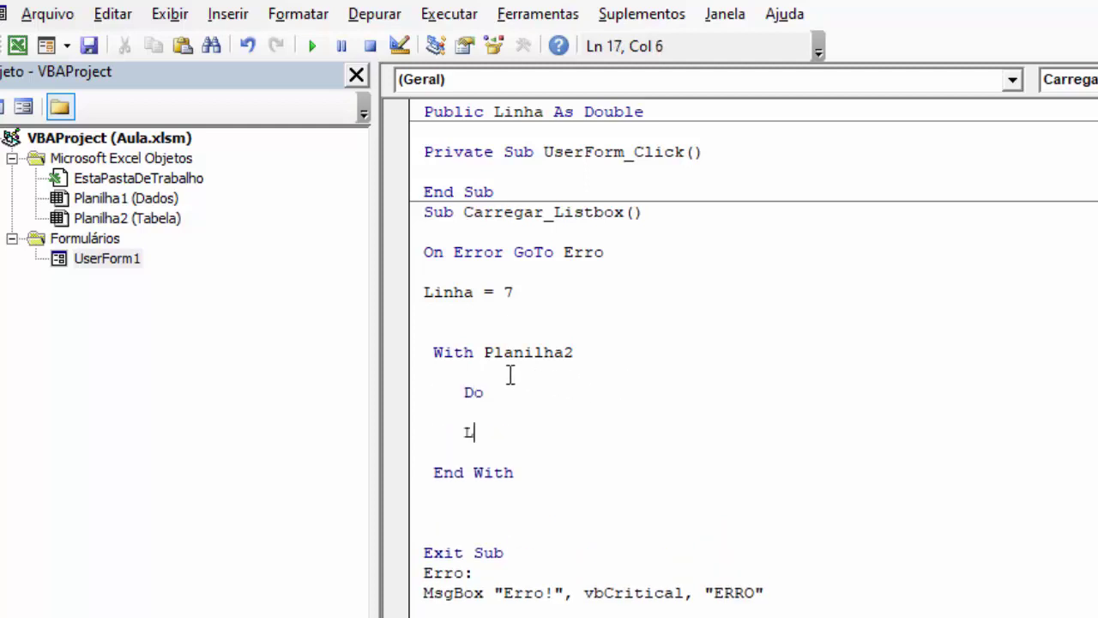
pyautogui.write('oop until ')
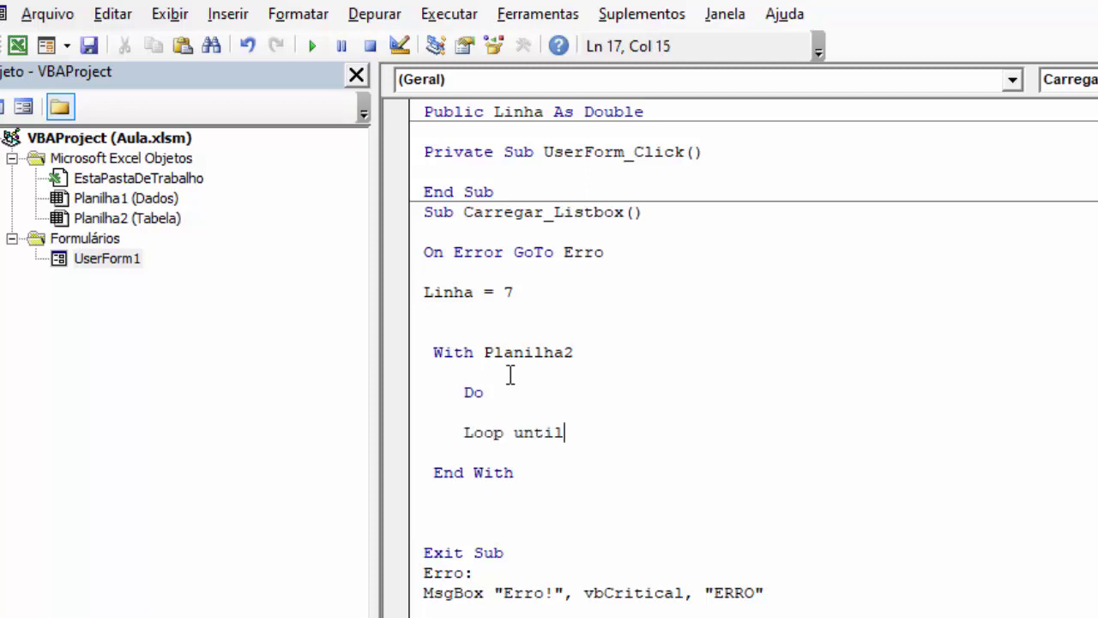
pyautogui.write('.Cells ')
pyautogui.write('(')
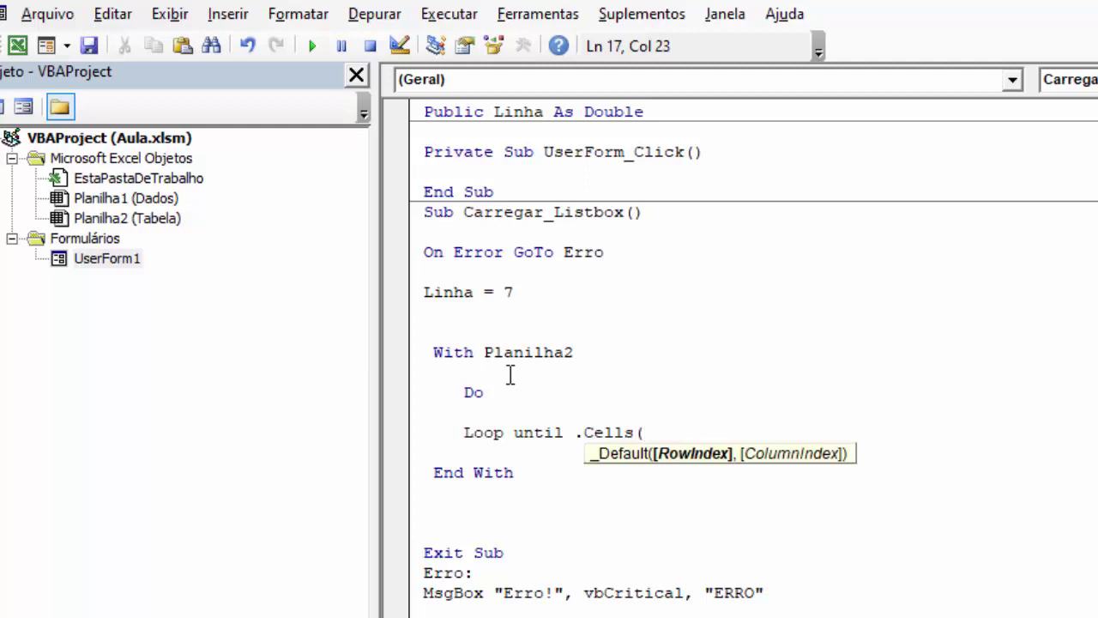
pyautogui.write('Linha')
pyautogui.write(',')
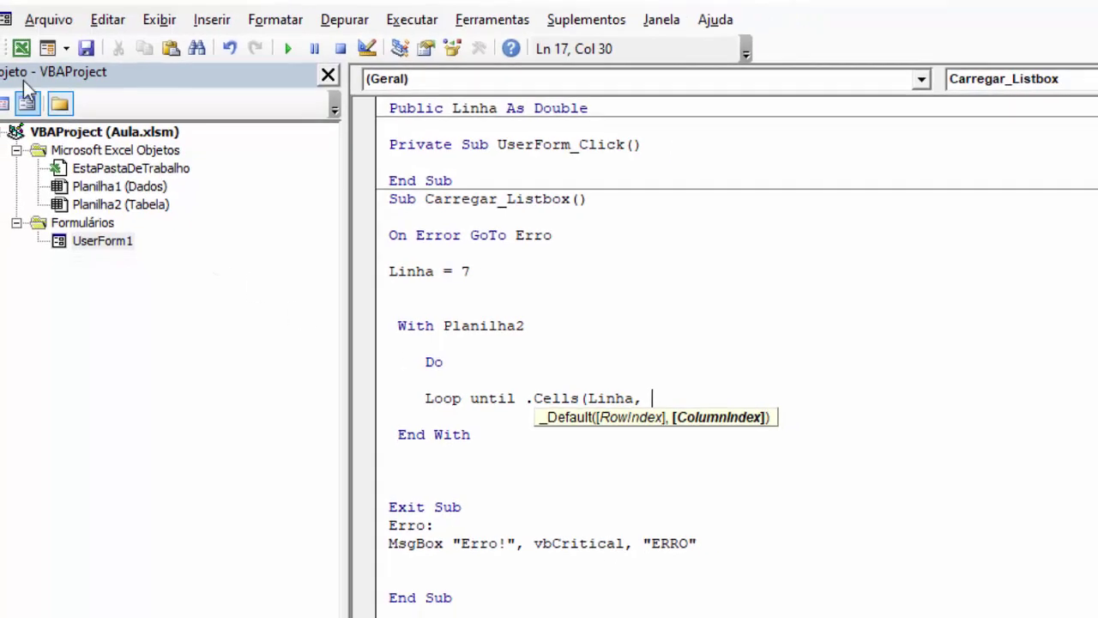
pyautogui.click(30, 49)
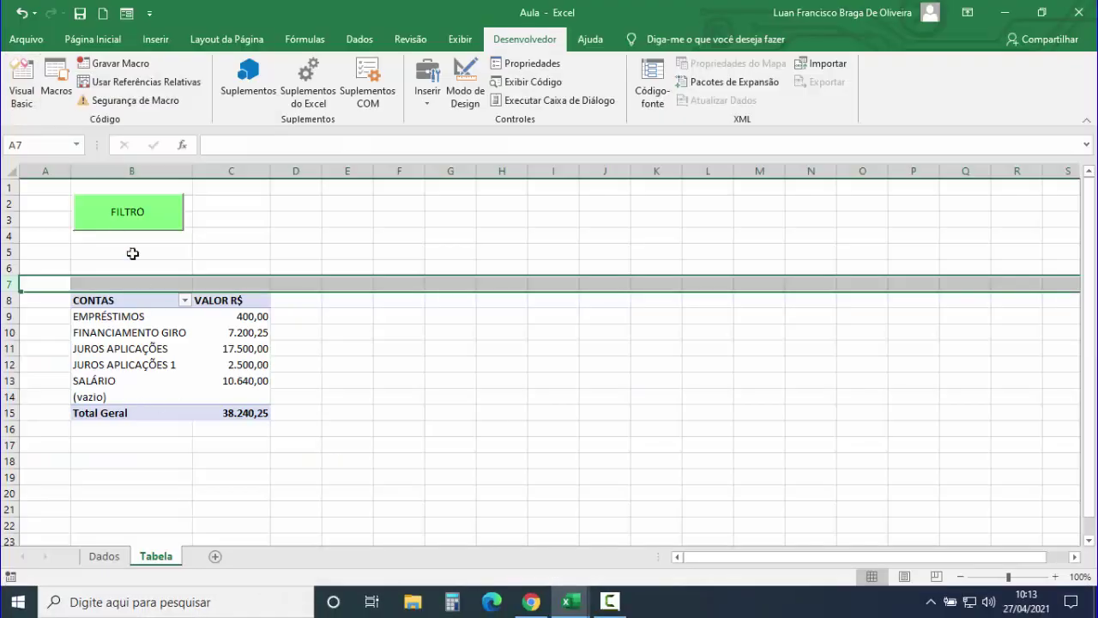
pyautogui.click(129, 168)
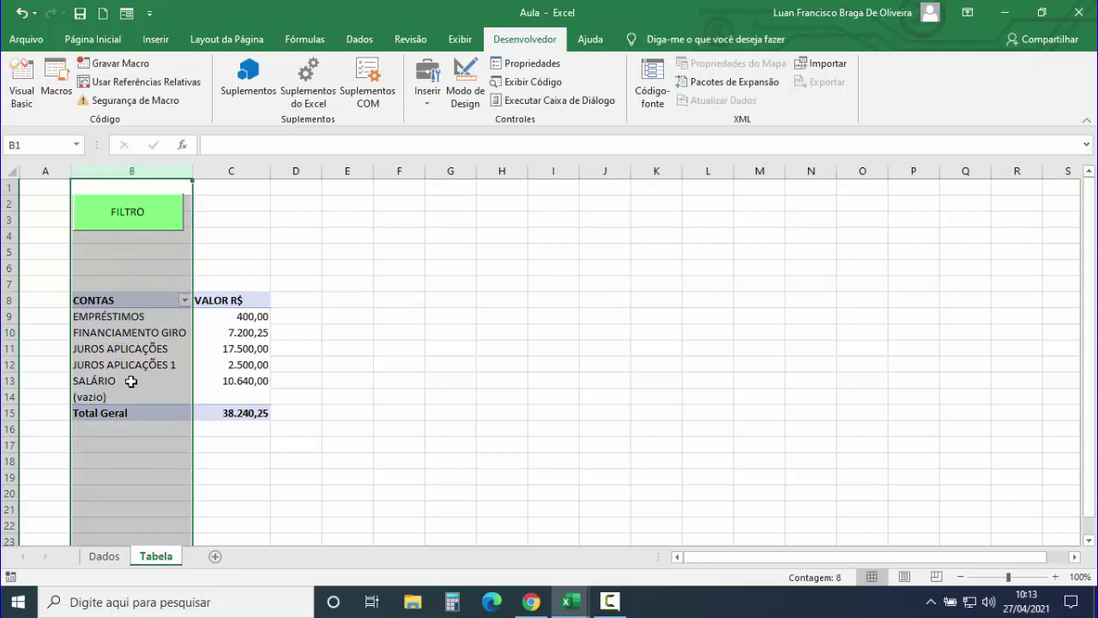
# Step: Complete the loop condition as Loop Until .Cells(Linha, 2).Value = ""
pyautogui.click(22, 86)
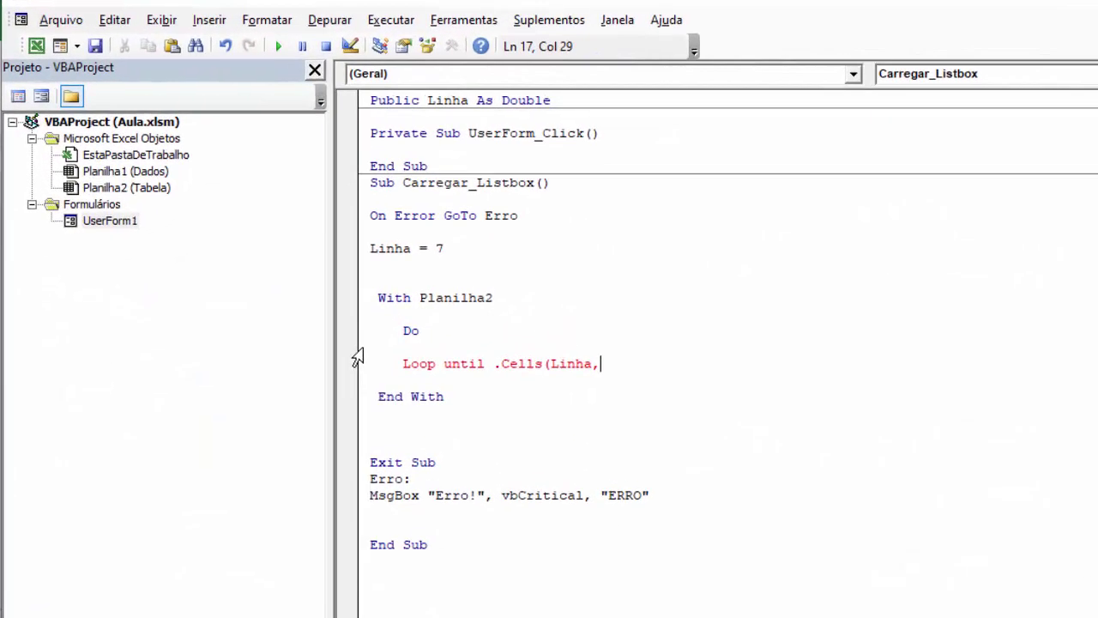
pyautogui.write('2')
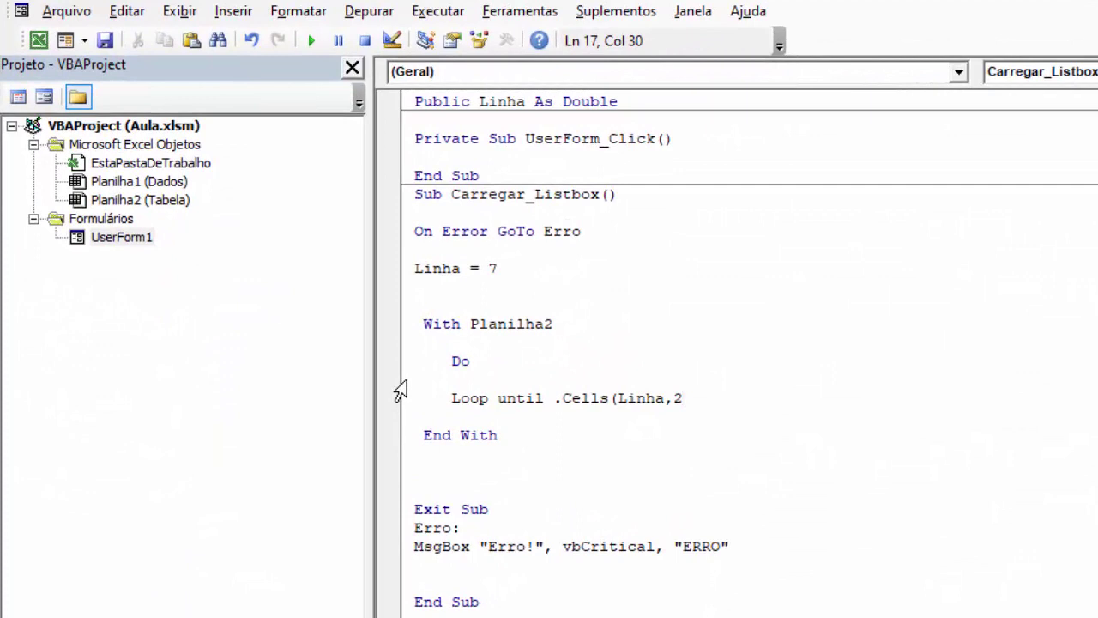
pyautogui.write(').value ')
pyautogui.write('= ')
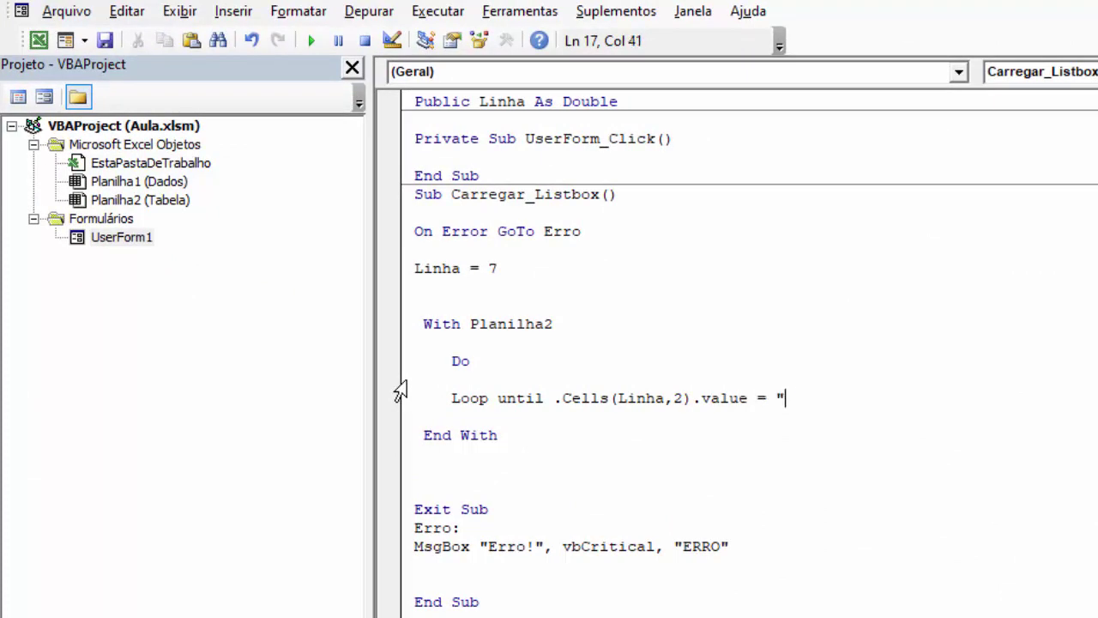
pyautogui.write('"')
pyautogui.press('Return')
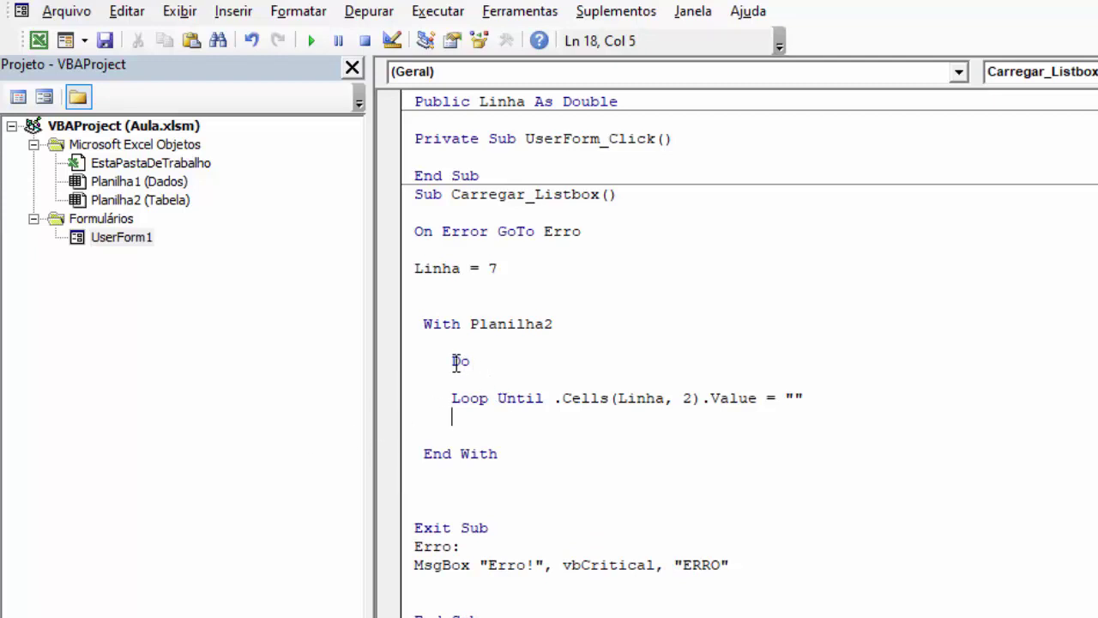
pyautogui.moveTo(452, 361); pyautogui.dragTo(841, 397)
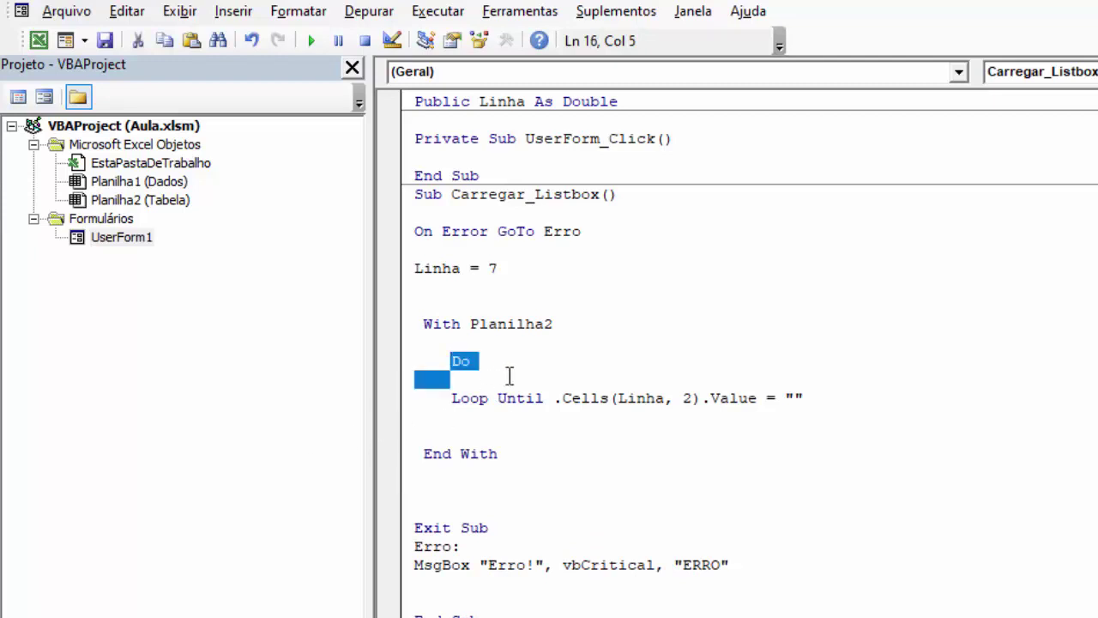
pyautogui.click(710, 431)
pyautogui.click(691, 403)
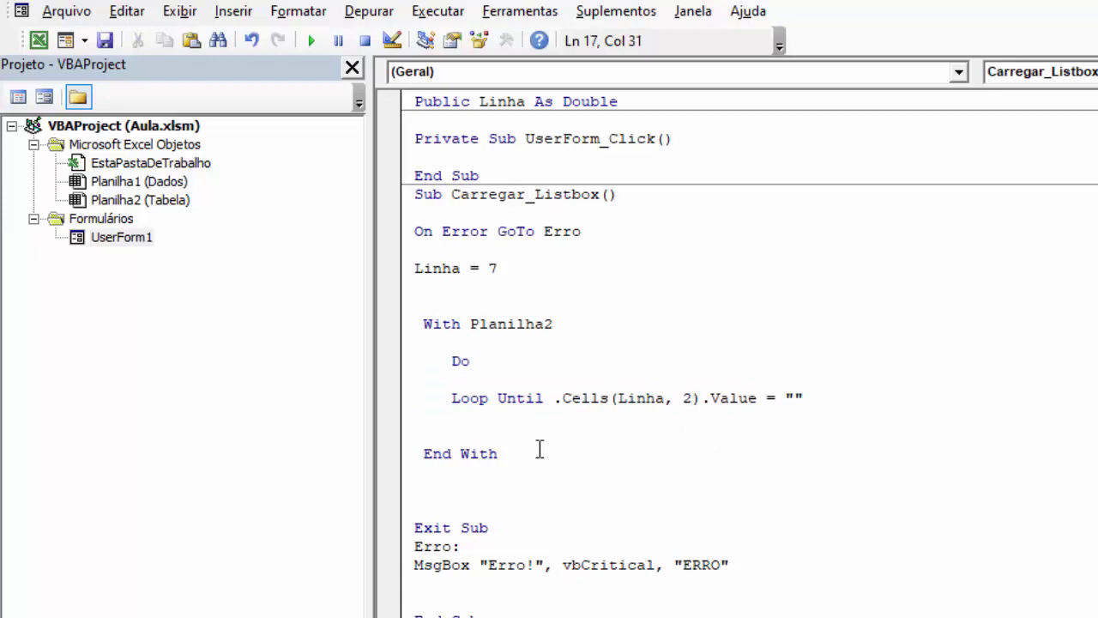
# Step: Add Linha = Linha + 1 on the line after Do
pyautogui.moveTo(460, 268); pyautogui.dragTo(414, 269)
pyautogui.hotkey('ctrl', 'c')
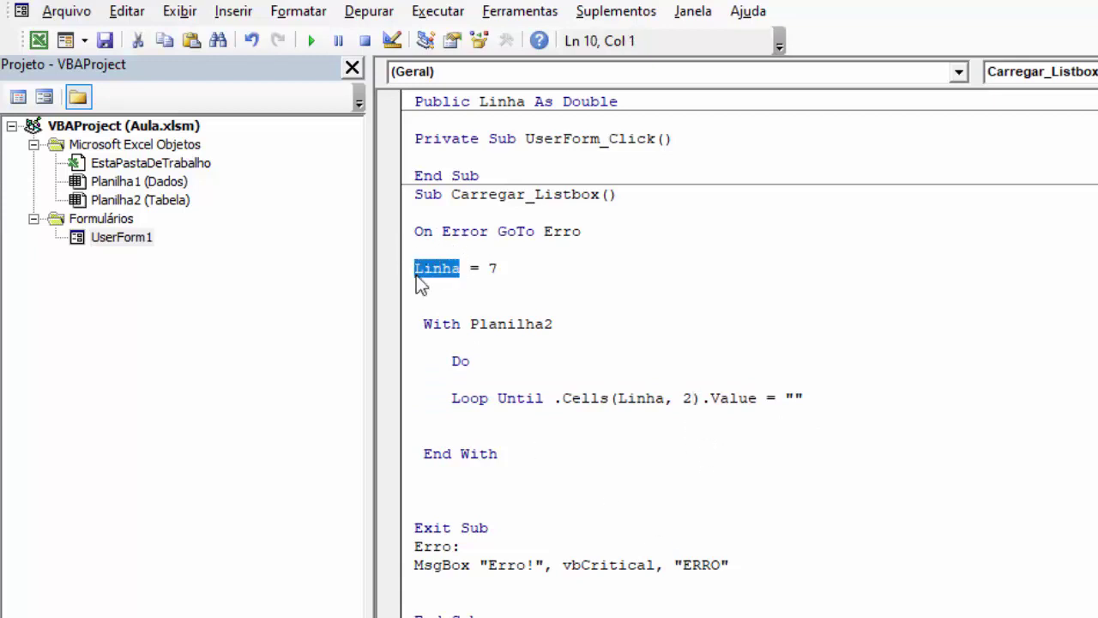
pyautogui.click(470, 379)
pyautogui.press('Return')
pyautogui.hotkey('ctrl', 'v')
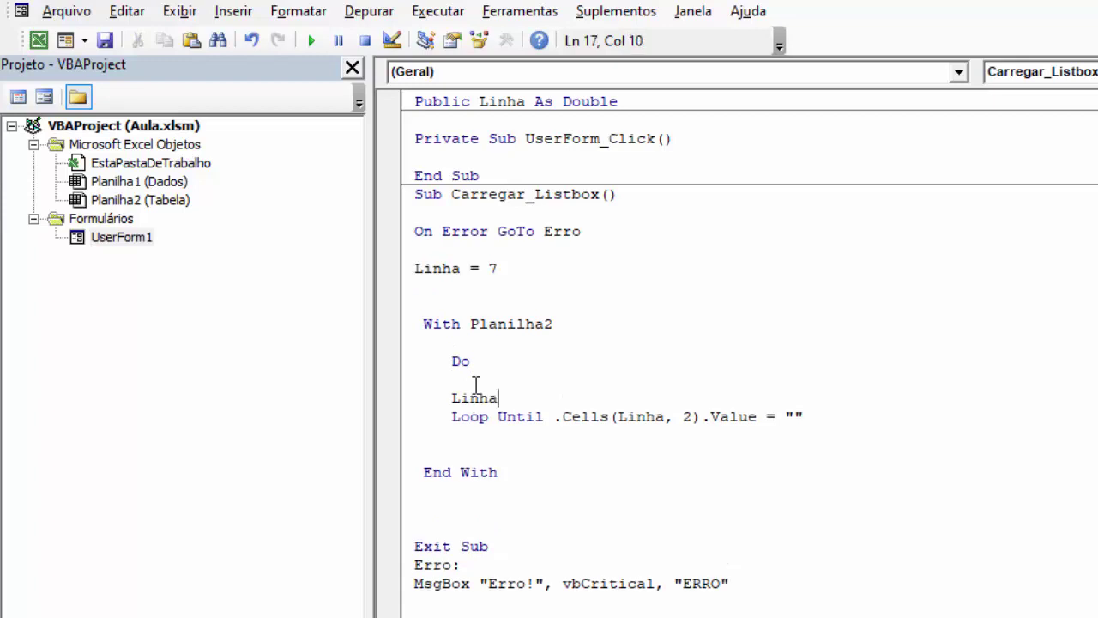
pyautogui.write(' = Linha')
pyautogui.write(' + 1')
pyautogui.press('Return')
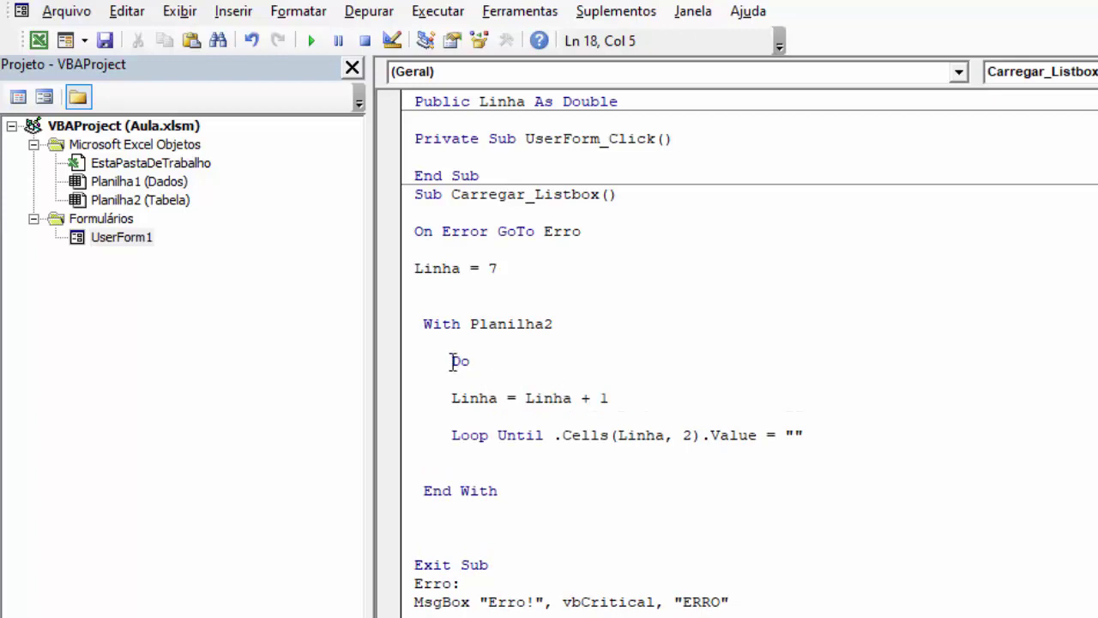
# Step: Indent the Do…Loop Until block with Tab and add a blank line before Loop Until
pyautogui.moveTo(454, 360); pyautogui.dragTo(831, 437)
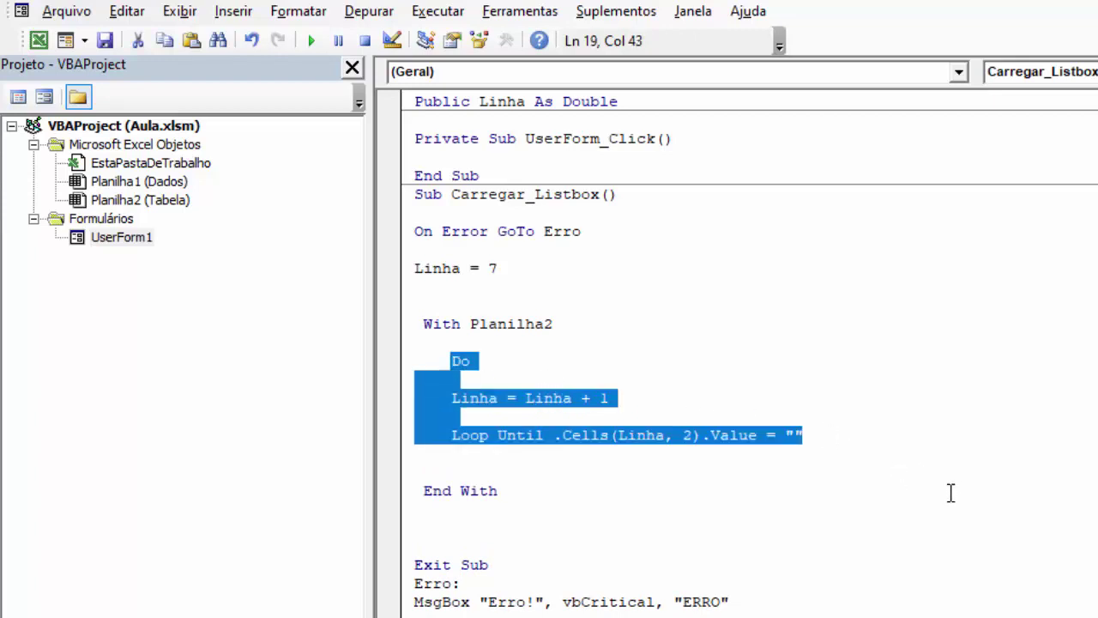
pyautogui.press('Tab')
pyautogui.press('Tab')
pyautogui.click(625, 528)
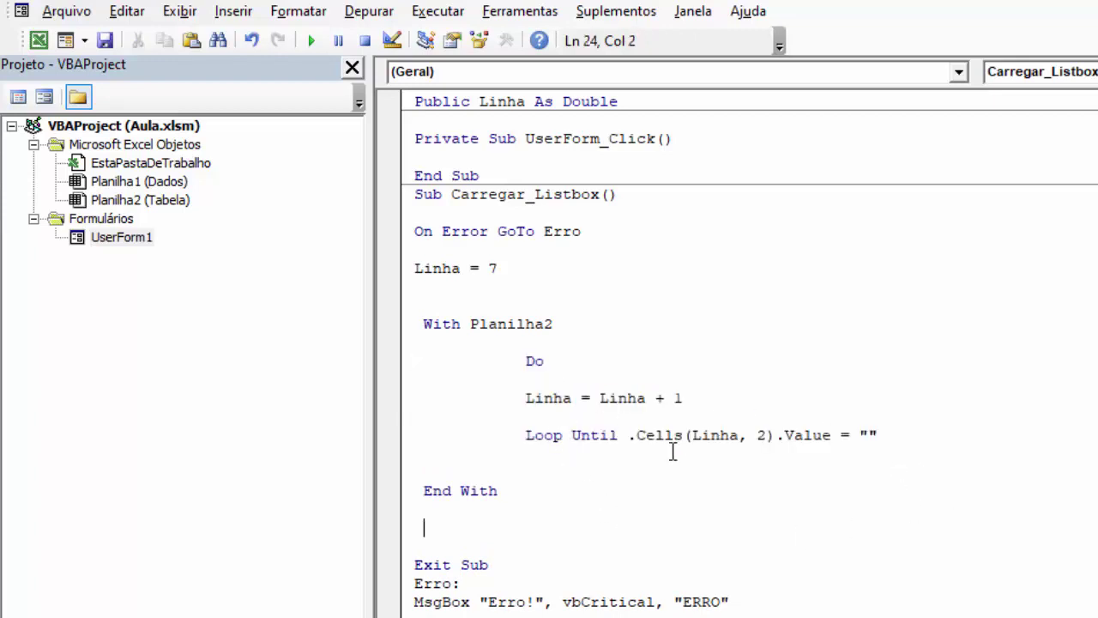
pyautogui.click(556, 418)
pyautogui.press('Return')
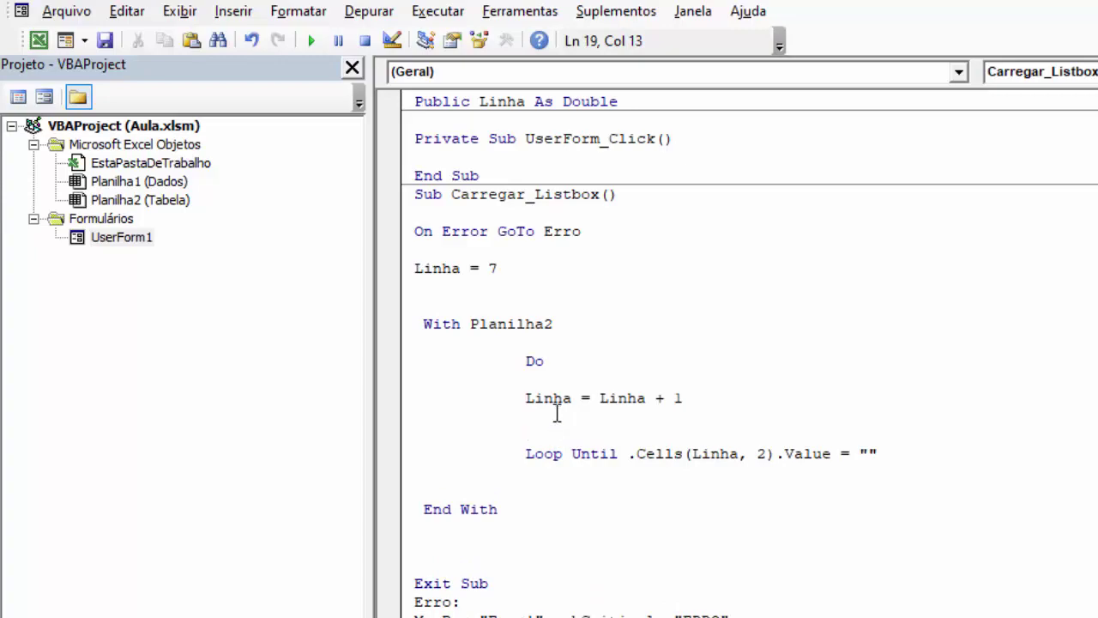
pyautogui.click(38, 40)
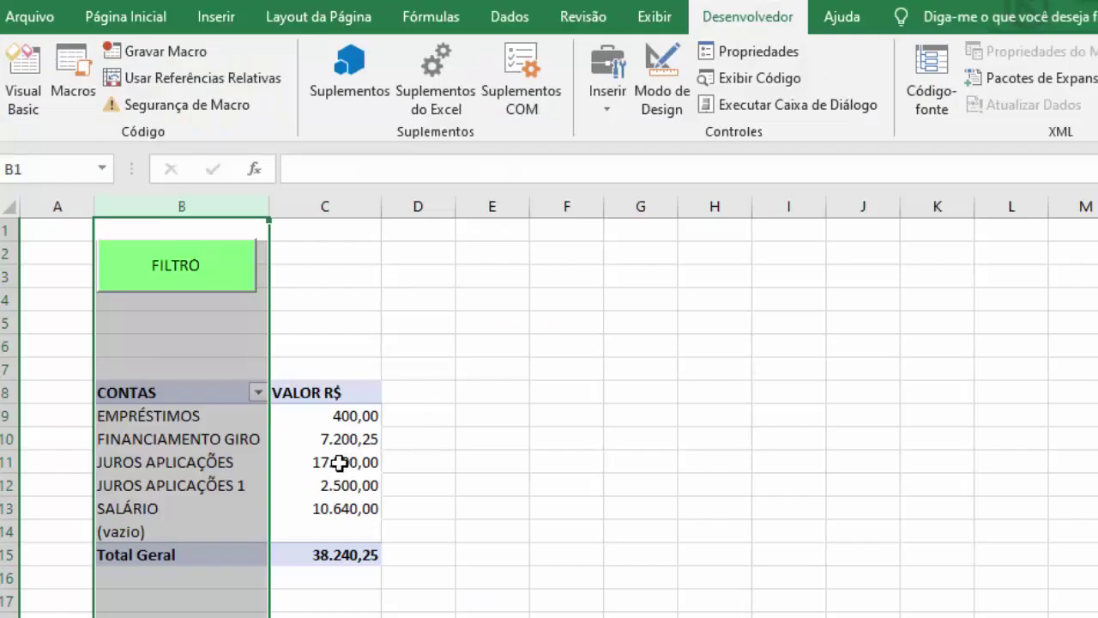
# Step: Inspect cells B12, B15 (Total Geral) and B14 (vazio) in the pivot table
pyautogui.click(181, 485)
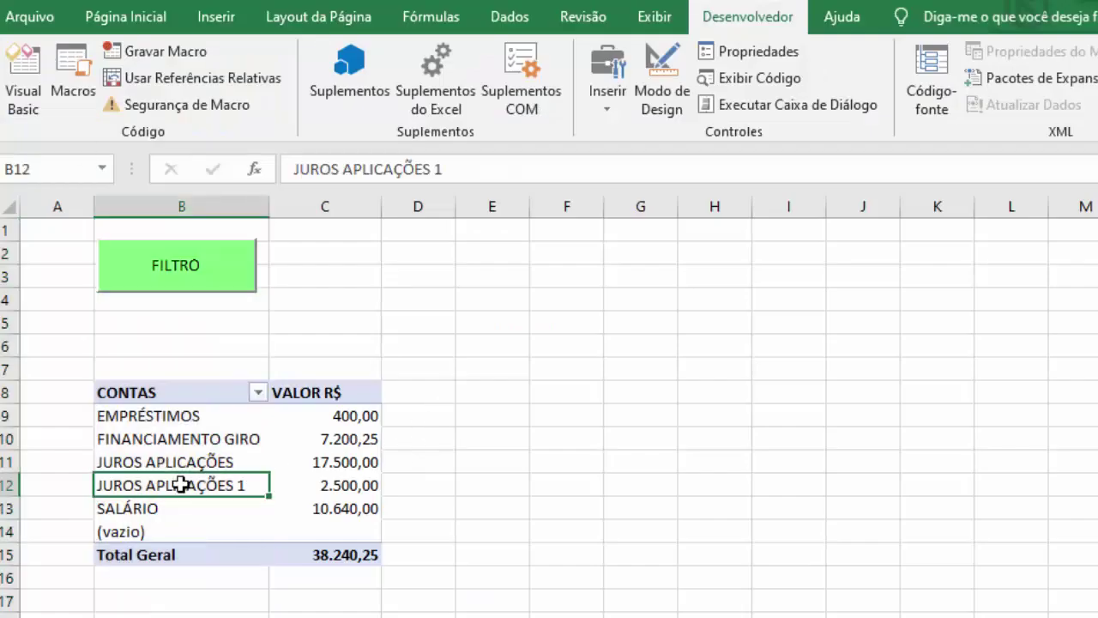
pyautogui.click(167, 557)
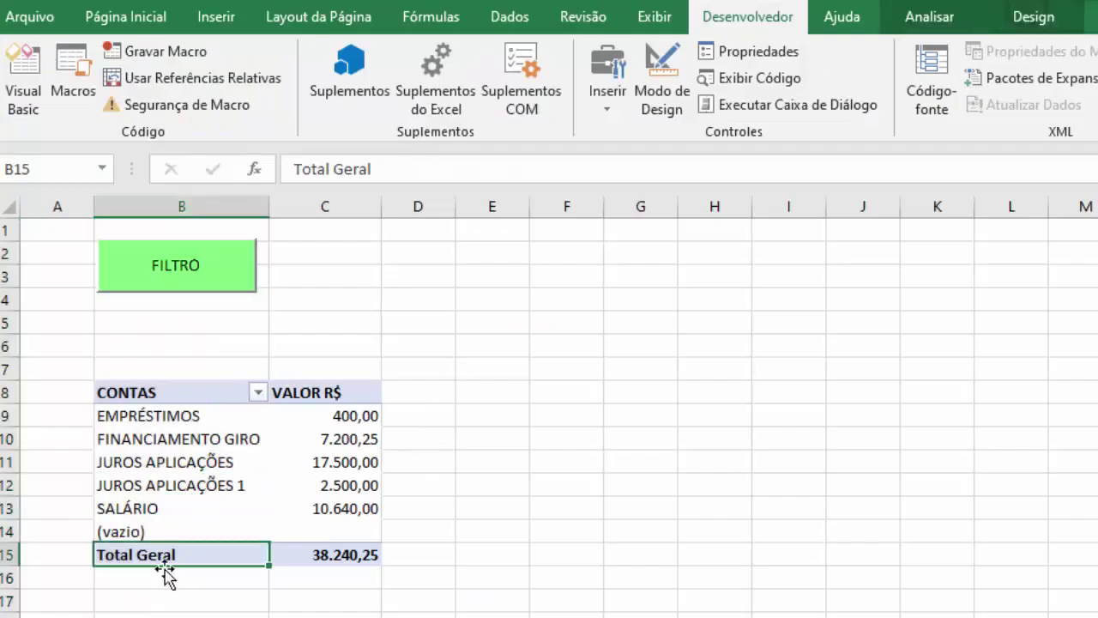
pyautogui.click(139, 532)
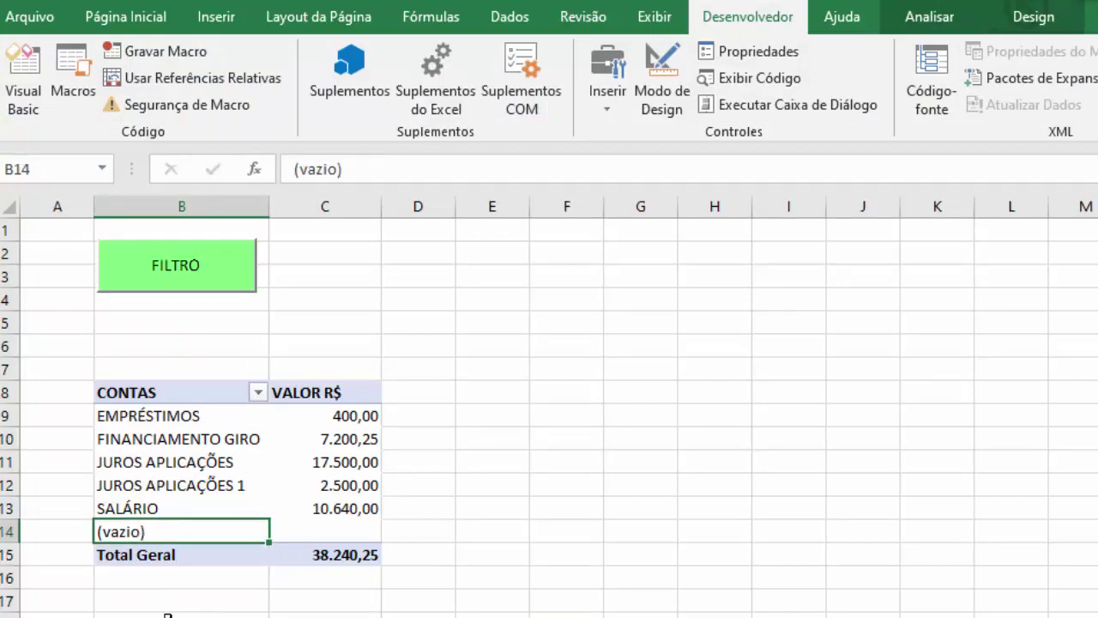
# Step: Add If .Cells(Linha, 2).Text <> "" Then … End If before Loop Until
pyautogui.click(23, 99)
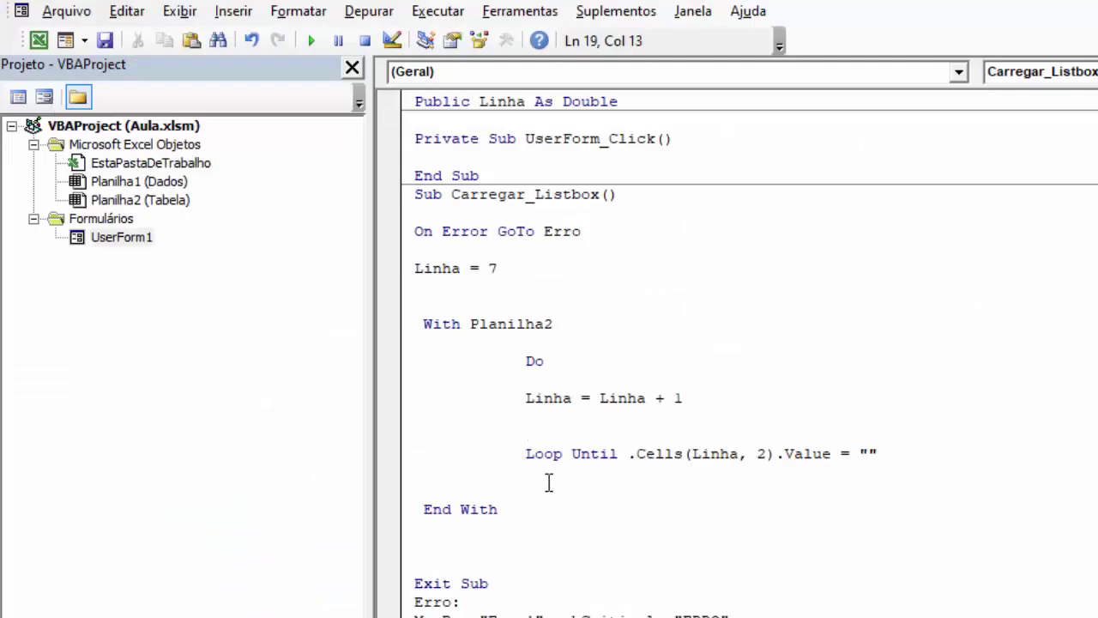
pyautogui.click(650, 480)
pyautogui.moveTo(631, 461); pyautogui.dragTo(832, 459)
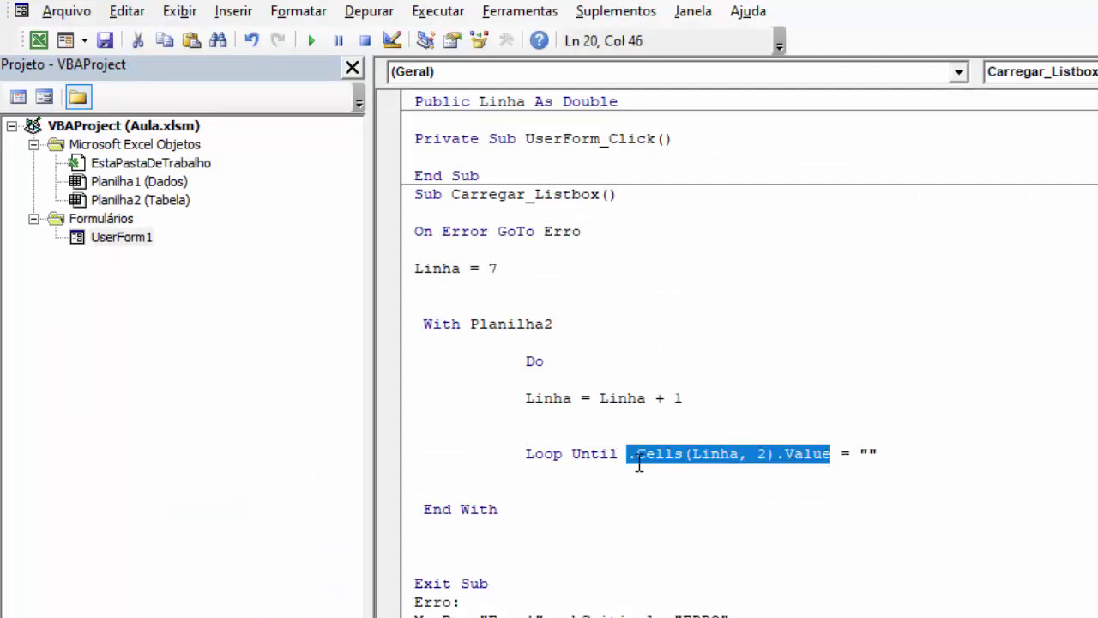
pyautogui.click(588, 420)
pyautogui.press('Return')
pyautogui.write('if')
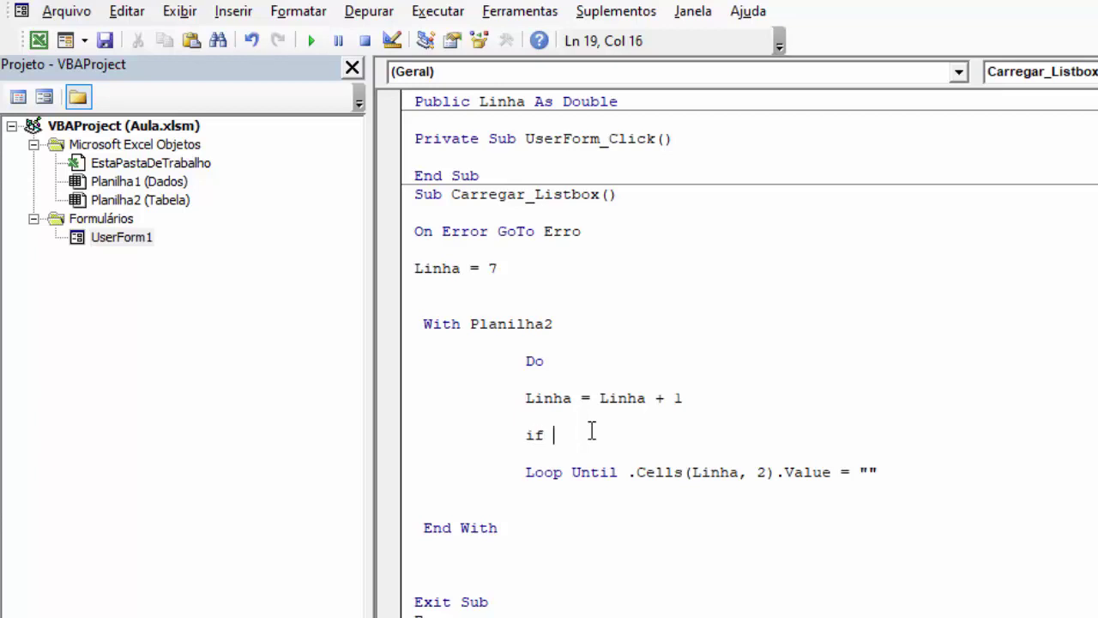
pyautogui.write('.Cells(Linha, 2).Value')
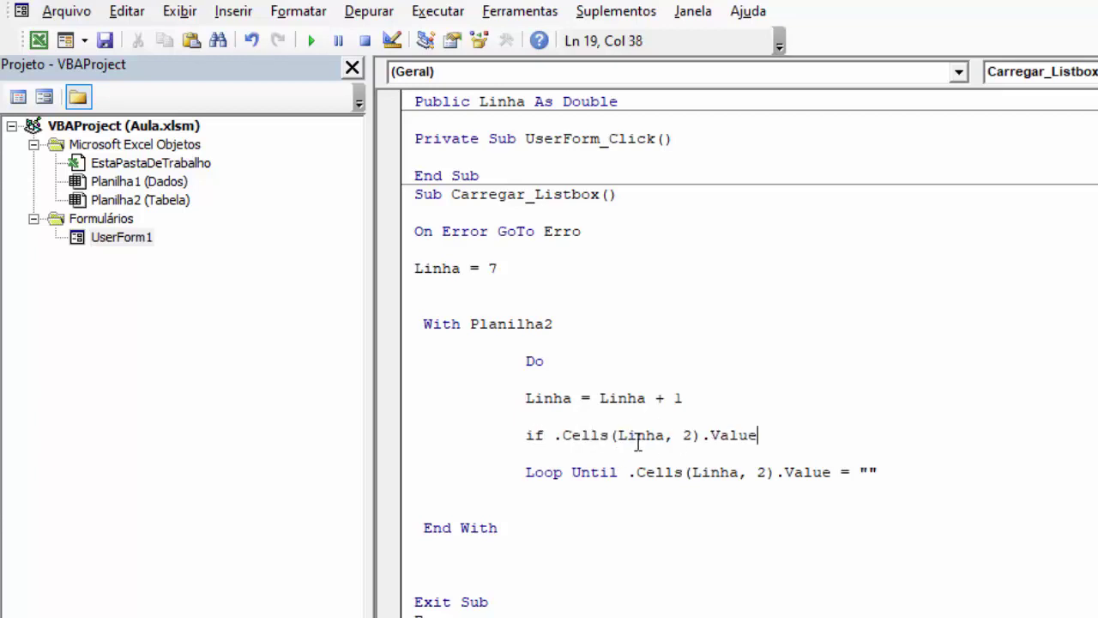
pyautogui.press('BackSpace')
pyautogui.press('BackSpace')
pyautogui.press('BackSpace')
pyautogui.press('BackSpace')
pyautogui.press('BackSpace')
pyautogui.write('text ')
pyautogui.write('<>')
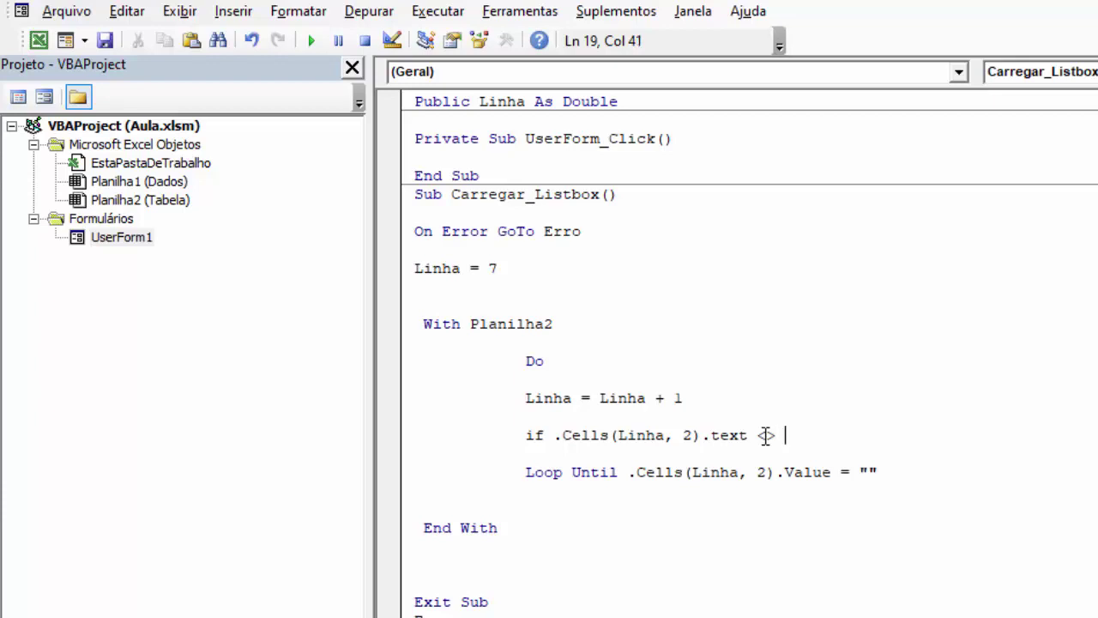
pyautogui.write(' t')
pyautogui.write('hen')
pyautogui.press('Return')
pyautogui.press('Return')
pyautogui.write('end i')
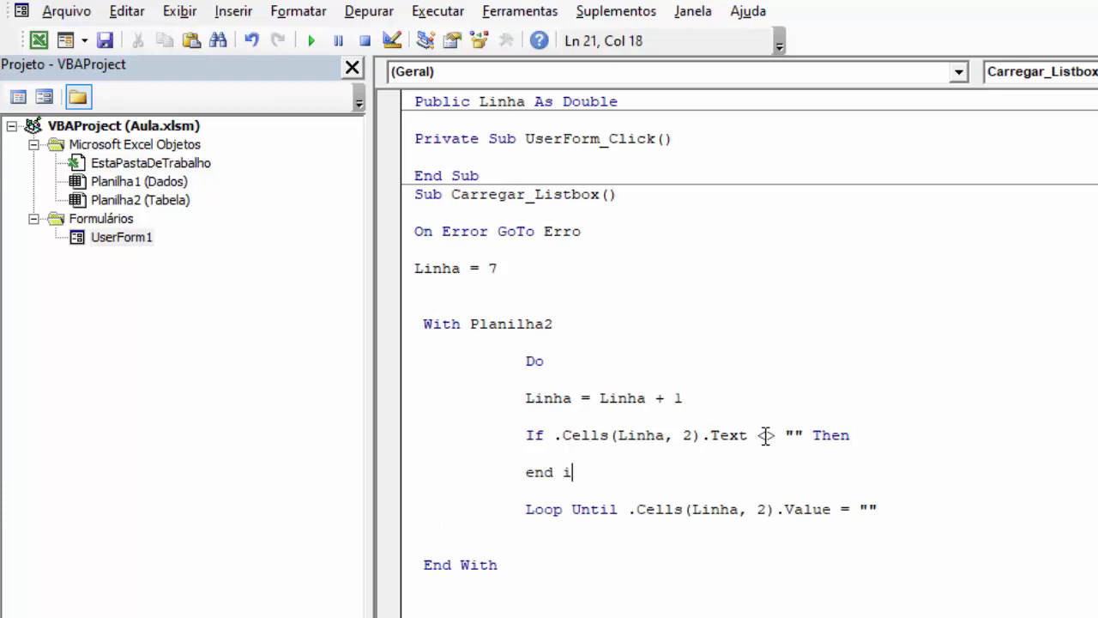
pyautogui.write('f')
pyautogui.press('Return')
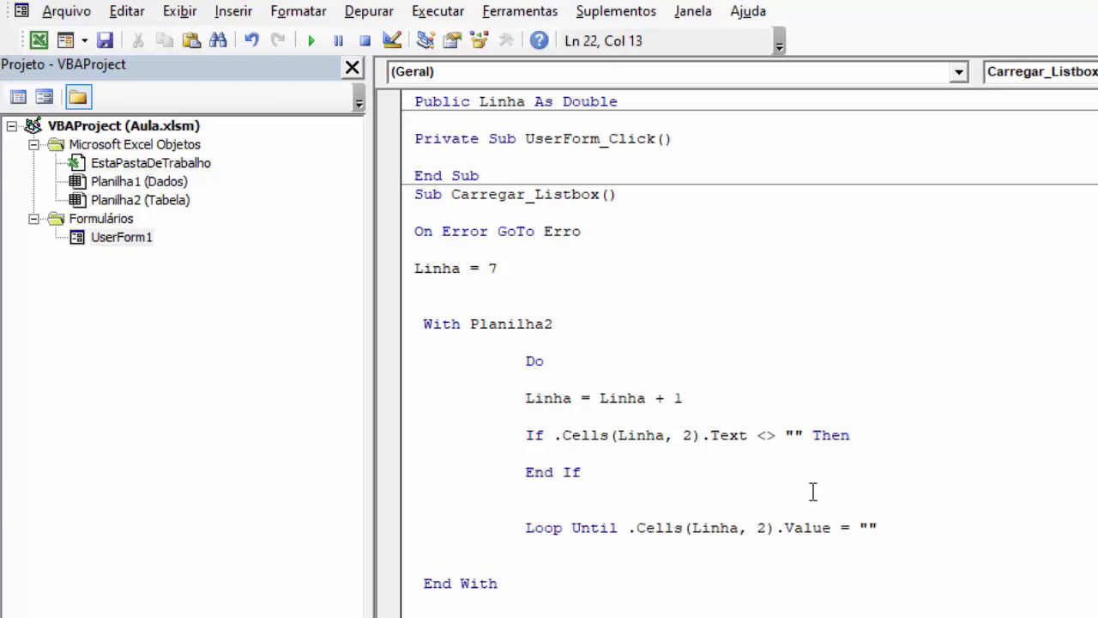
# Step: Copy 'Total Geral' from cell B15 into the If condition's empty quotes
pyautogui.click(38, 41)
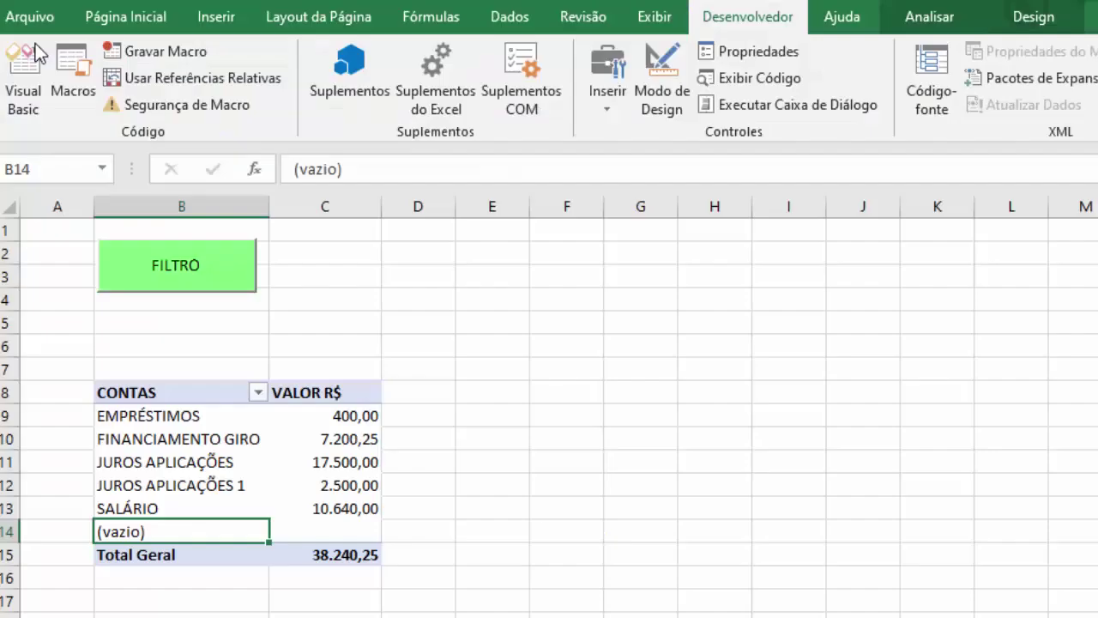
pyautogui.click(137, 555)
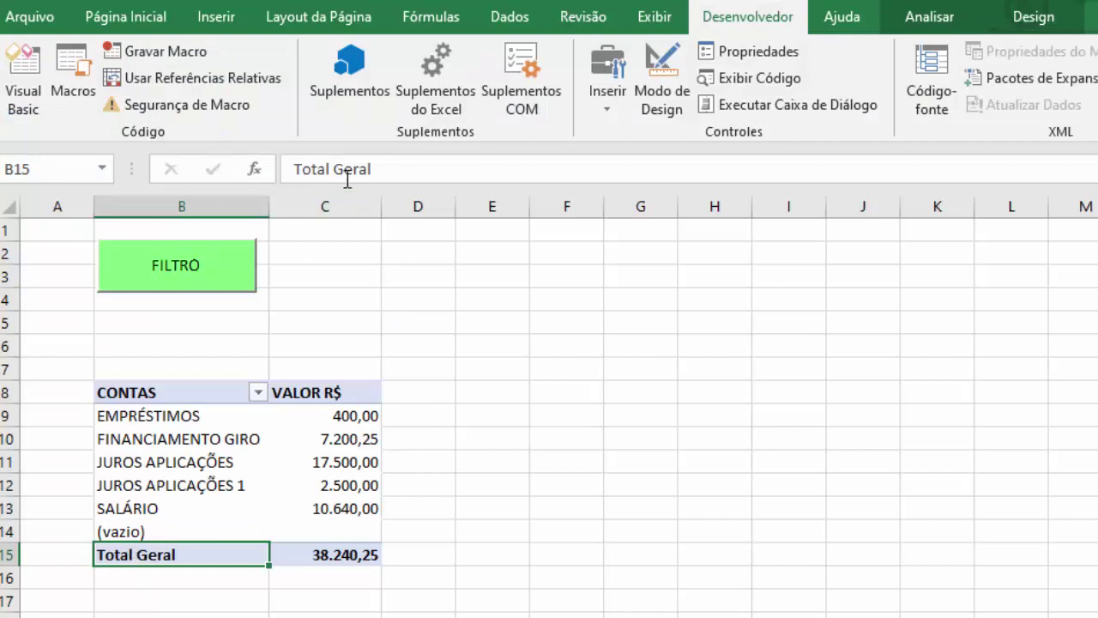
pyautogui.moveTo(409, 168); pyautogui.dragTo(266, 168)
pyautogui.hotkey('ctrl', 'c')
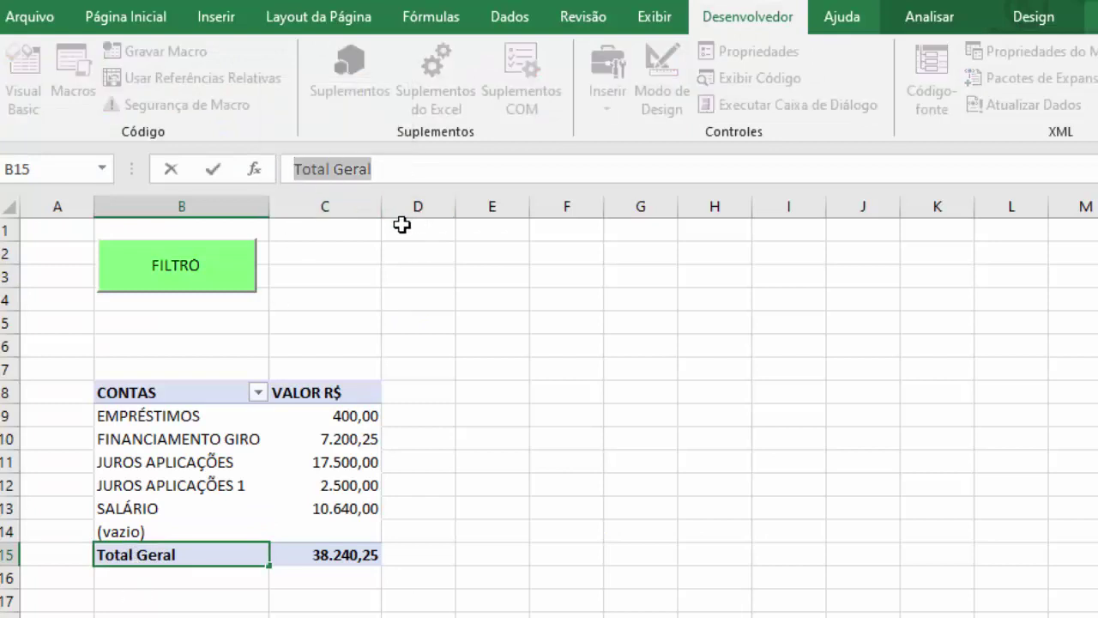
pyautogui.press('Tab')
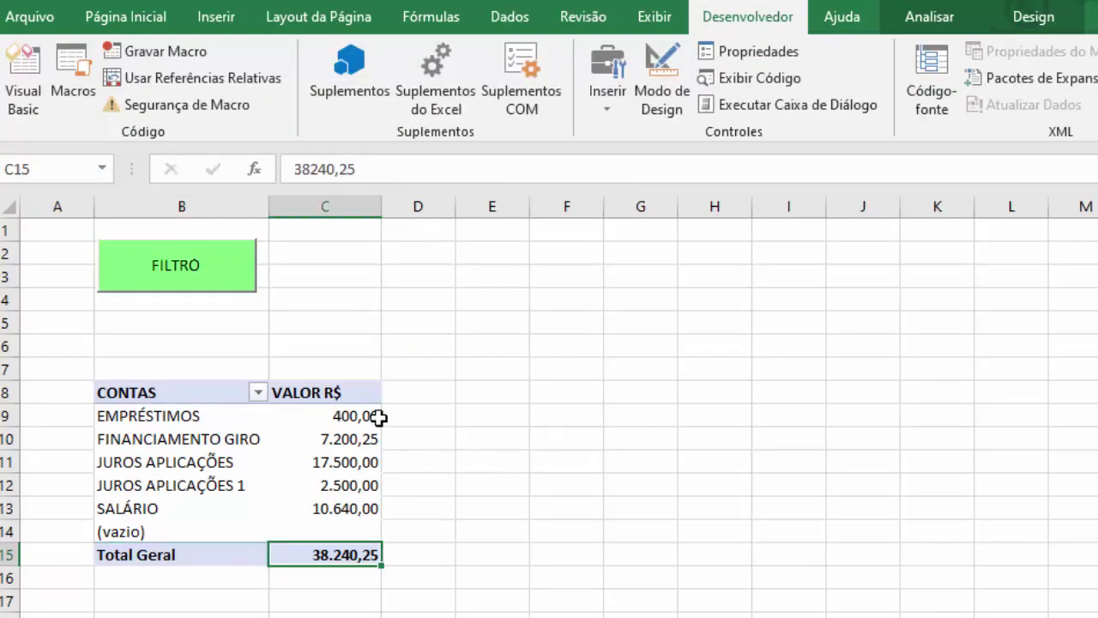
pyautogui.click(24, 99)
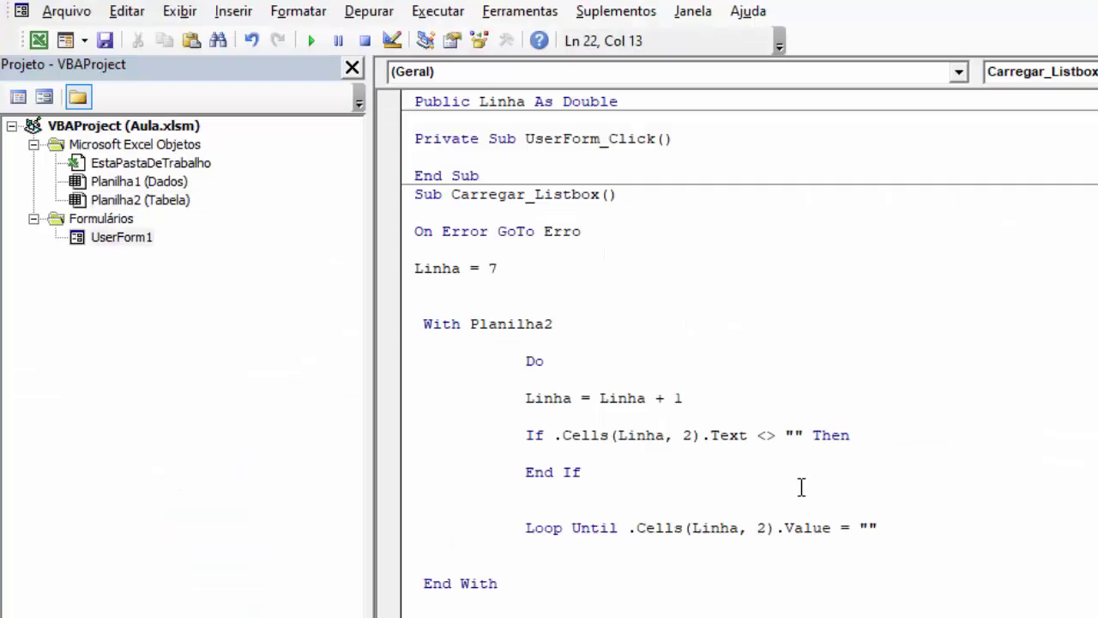
pyautogui.click(793, 435)
pyautogui.hotkey('ctrl', 'v')
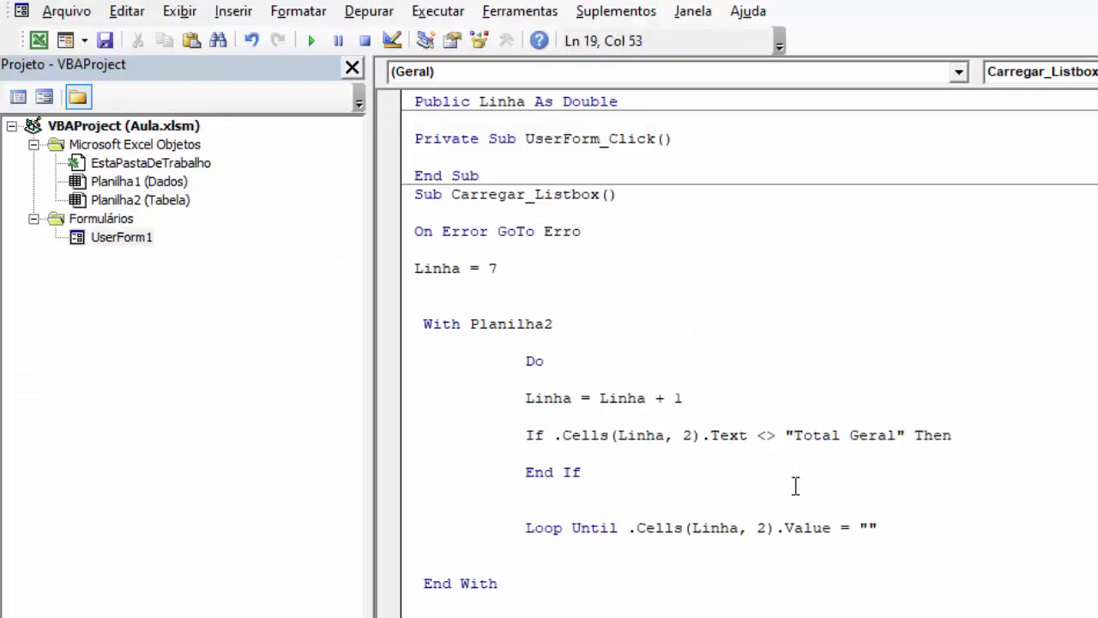
pyautogui.click(794, 485)
# Step: Duplicate the Total Geral test with And to create a second condition
pyautogui.moveTo(906, 435); pyautogui.dragTo(554, 435)
pyautogui.hotkey('ctrl', 'c')
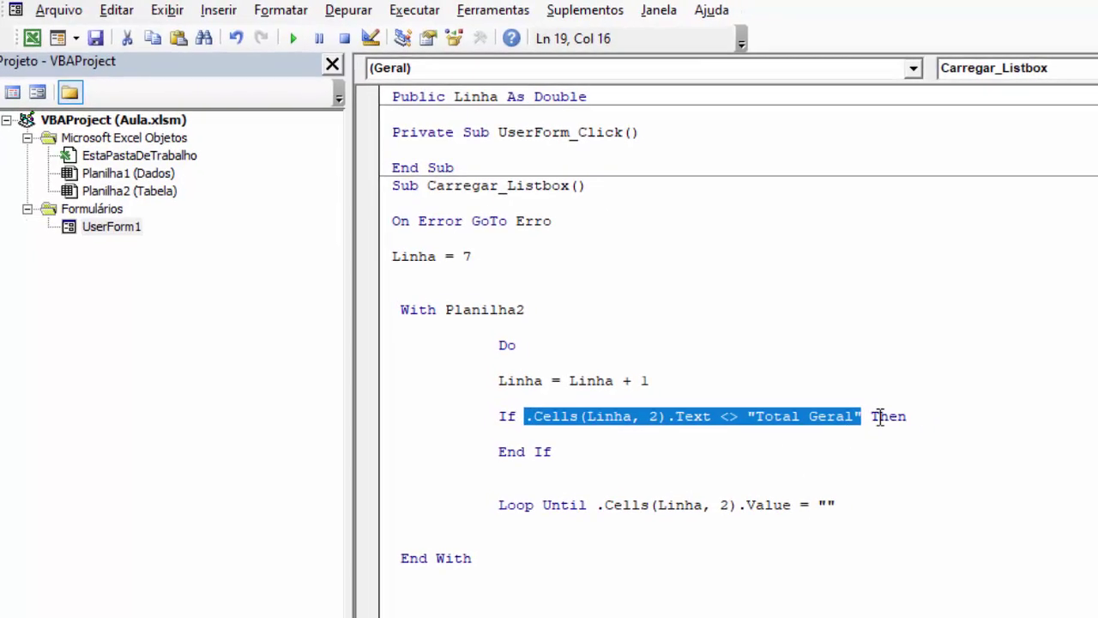
pyautogui.click(914, 435)
pyautogui.write('and')
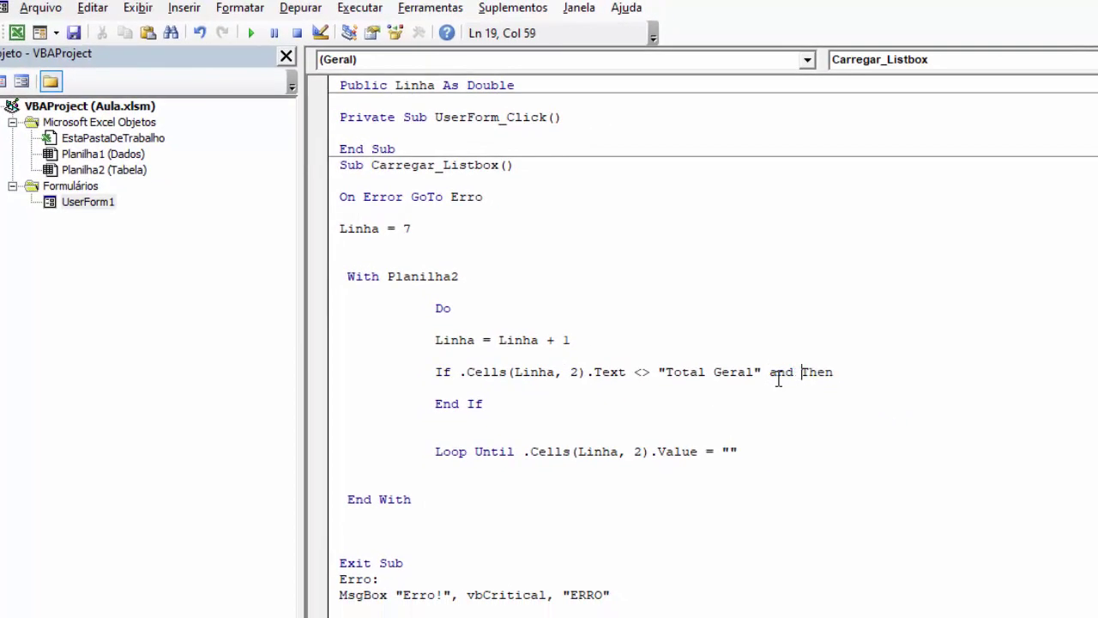
pyautogui.hotkey('ctrl', 'v')
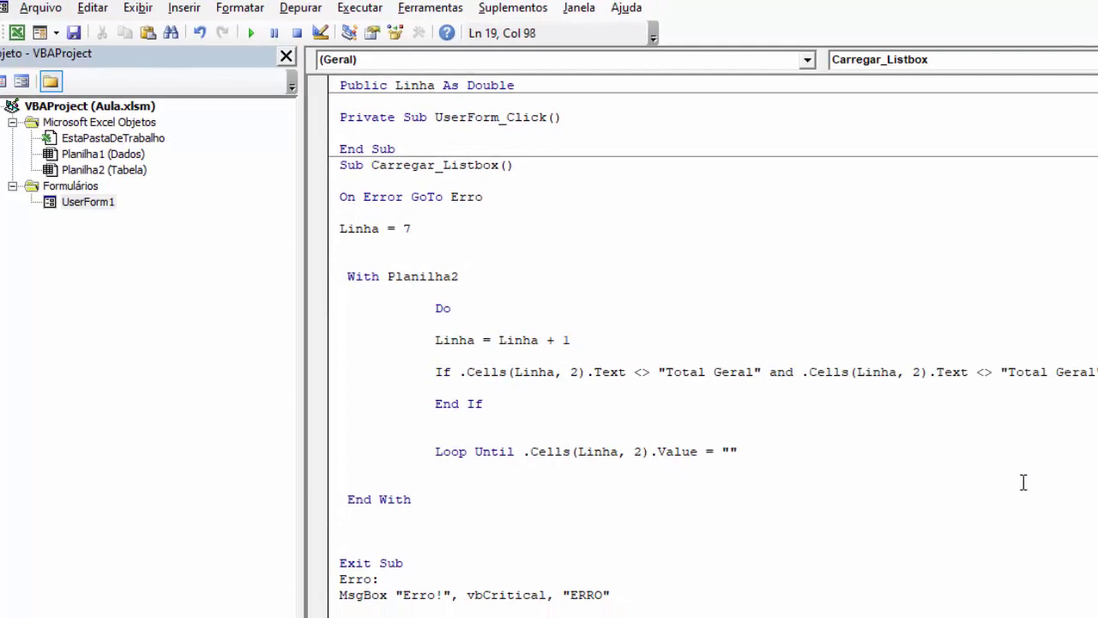
pyautogui.click(979, 454)
# Step: Replace the second 'Total Geral' with '(vazio)' copied from the pivot table
pyautogui.click(16, 32)
pyautogui.click(115, 455)
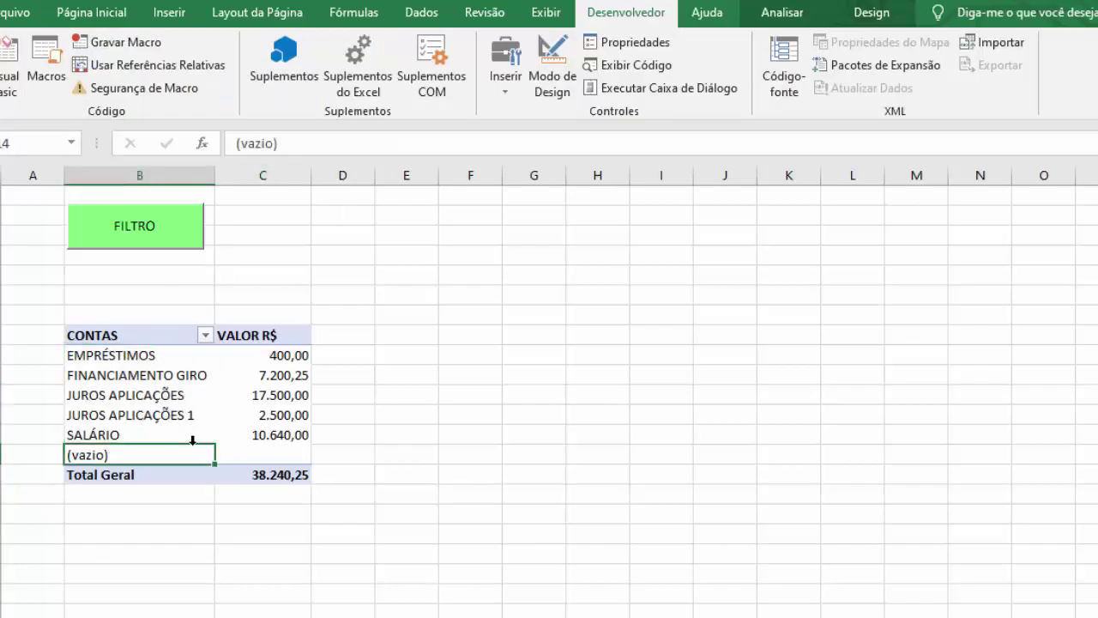
pyautogui.moveTo(293, 143); pyautogui.dragTo(236, 144)
pyautogui.hotkey('ctrl', 'c')
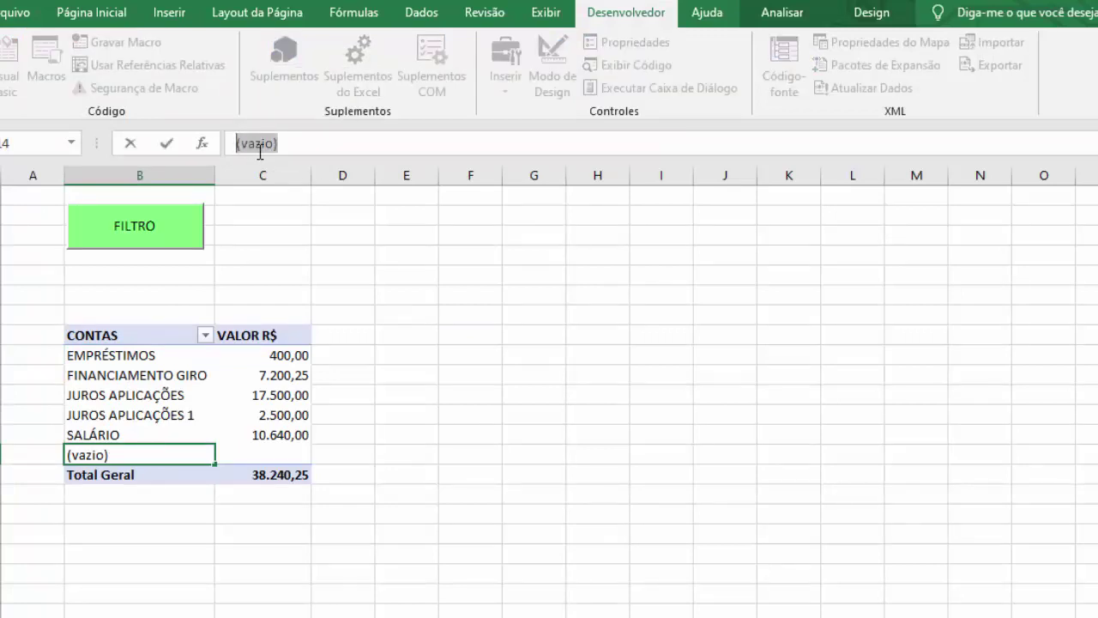
pyautogui.press('Tab')
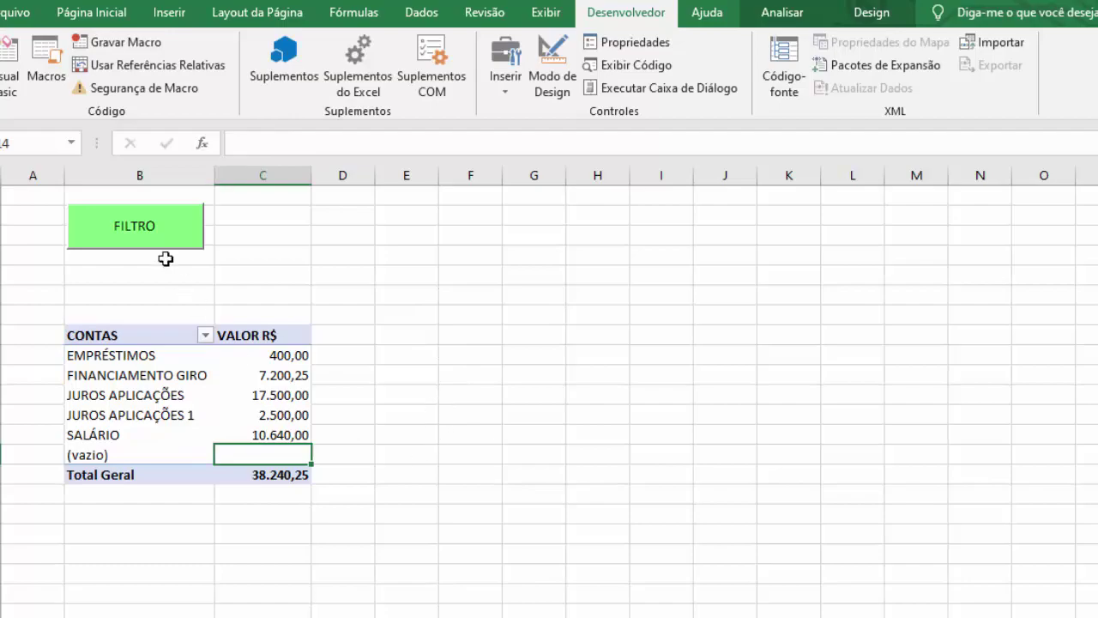
pyautogui.click(11, 64)
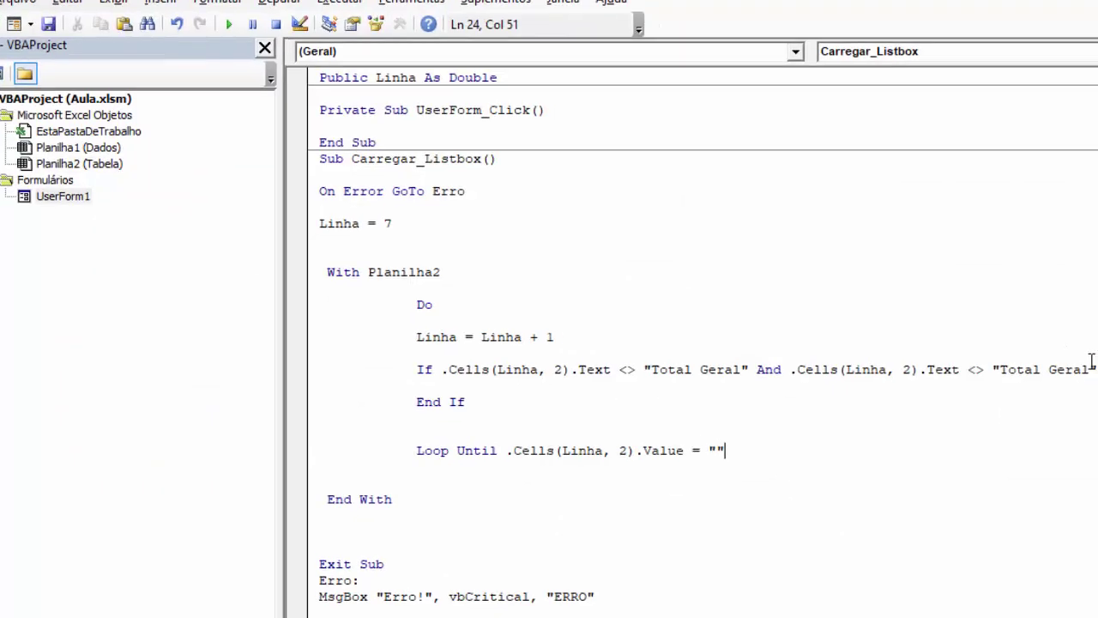
pyautogui.moveTo(1089, 369); pyautogui.dragTo(1002, 369)
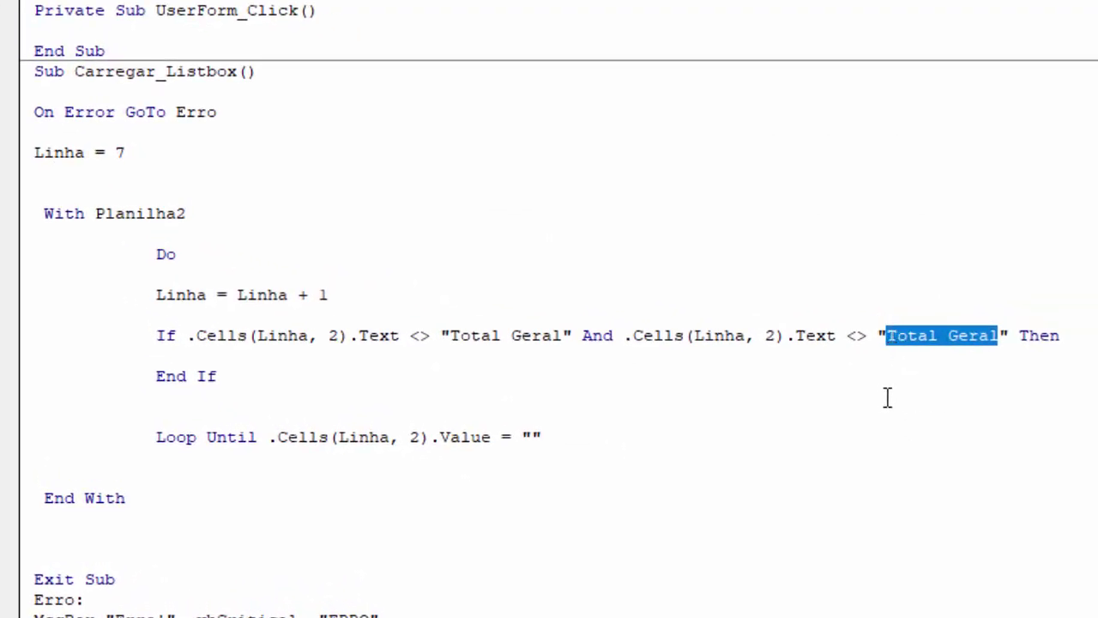
pyautogui.hotkey('ctrl', 'v')
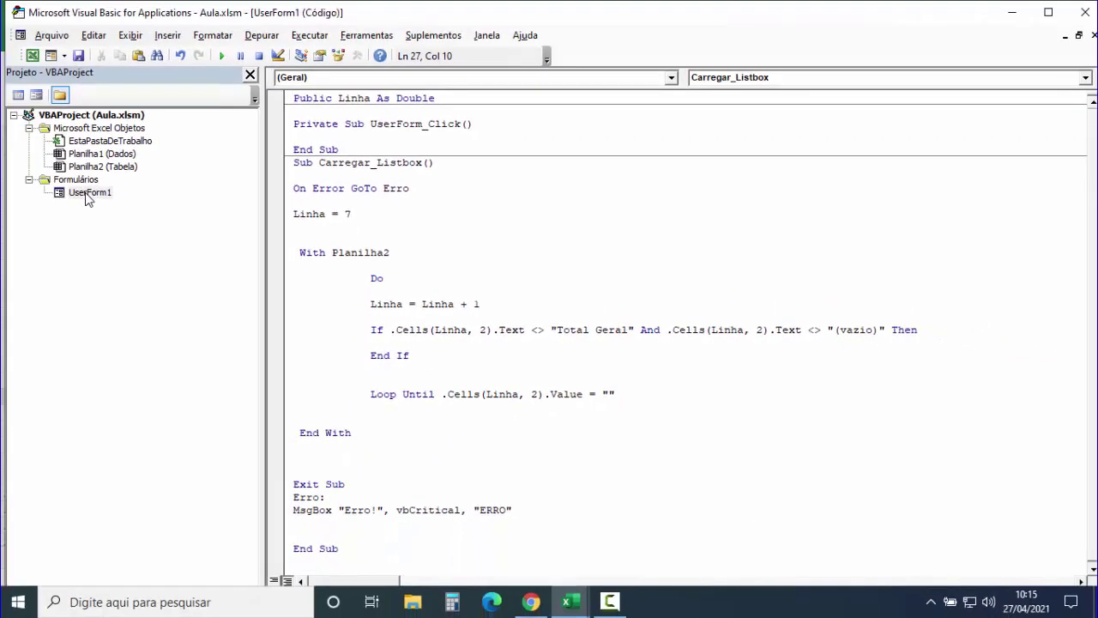
# Step: Confirm in the list box's Properties that its (Name) is ListBox1, then reopen the form code
pyautogui.doubleClick(86, 194)
pyautogui.click(428, 196)
pyautogui.rightClick(427, 195)
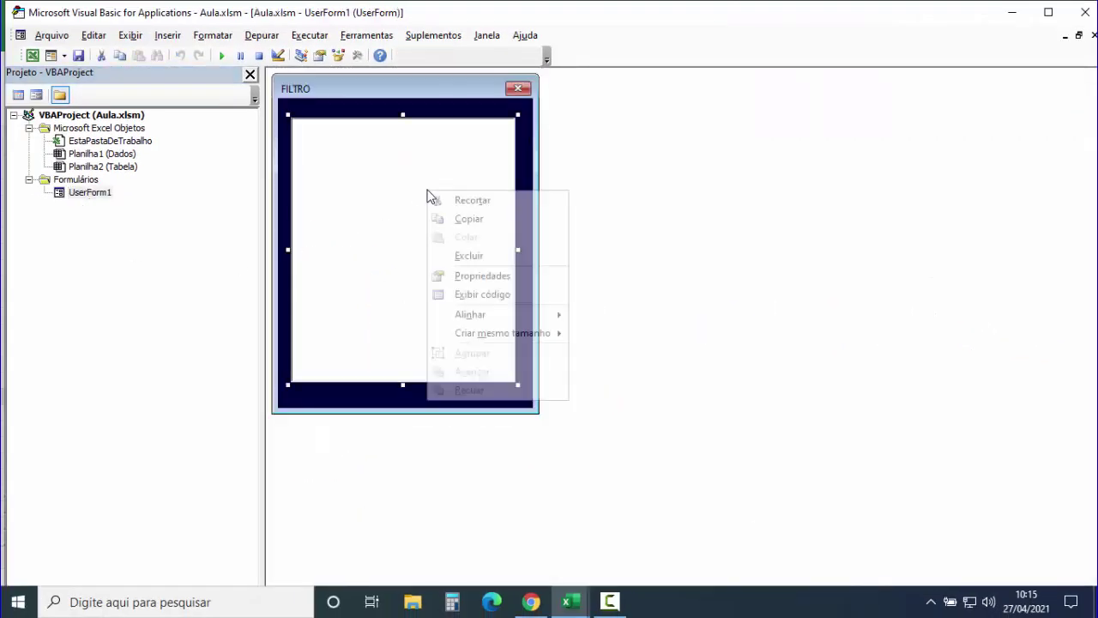
pyautogui.click(483, 275)
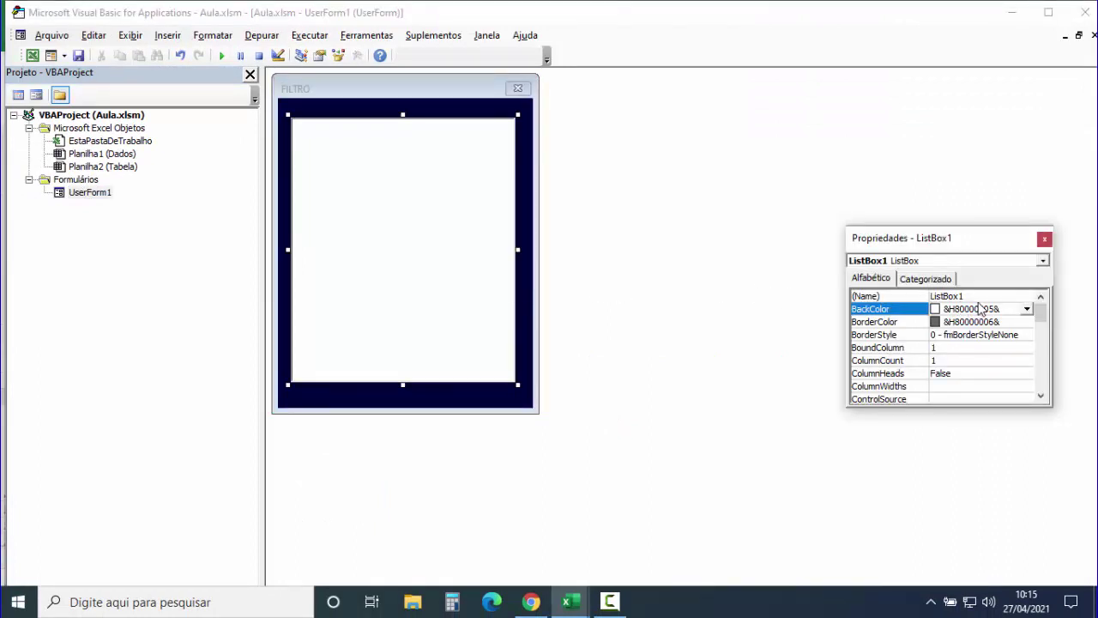
pyautogui.click(982, 297)
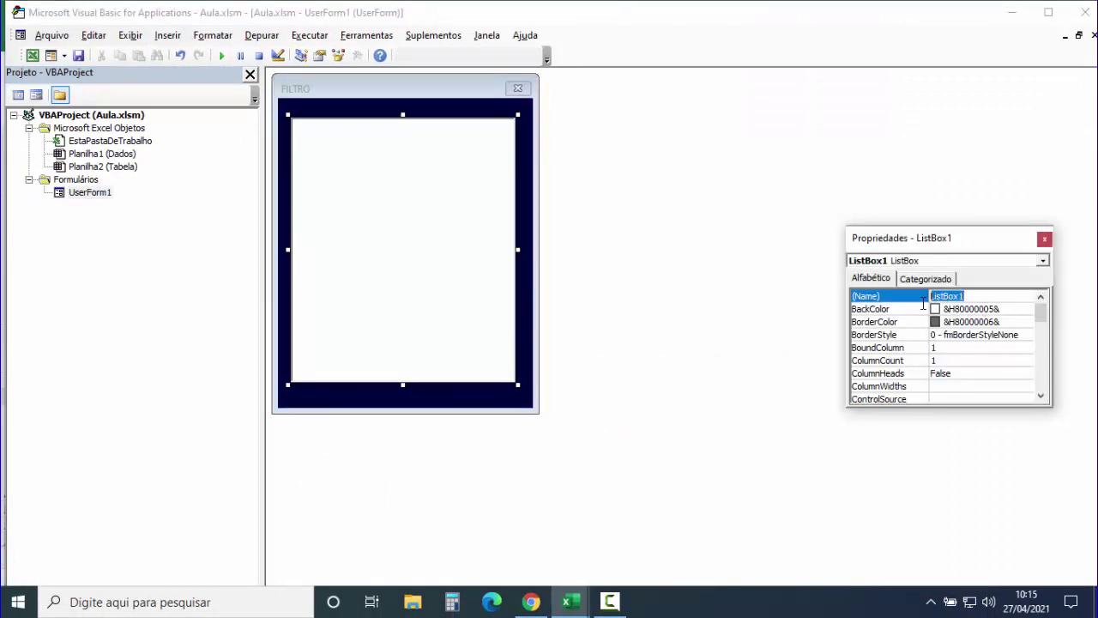
pyautogui.doubleClick(373, 112)
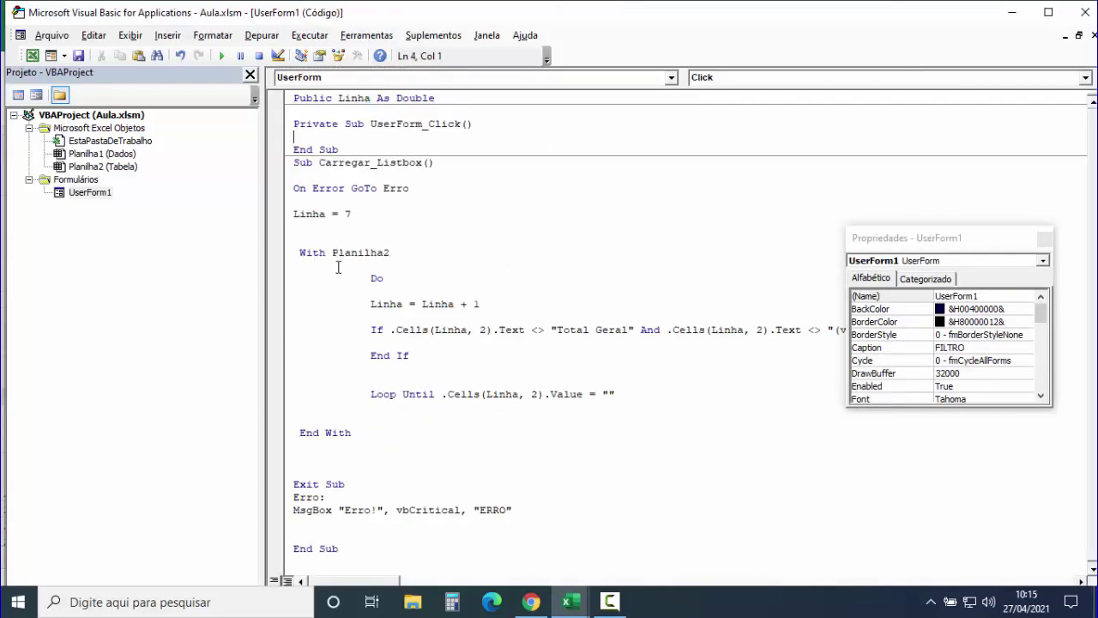
# Step: Add ListBox1.Clear after Linha = 7 and ListBox1.AddItem .Cells(Linha, 2).Value inside the If
pyautogui.click(311, 235)
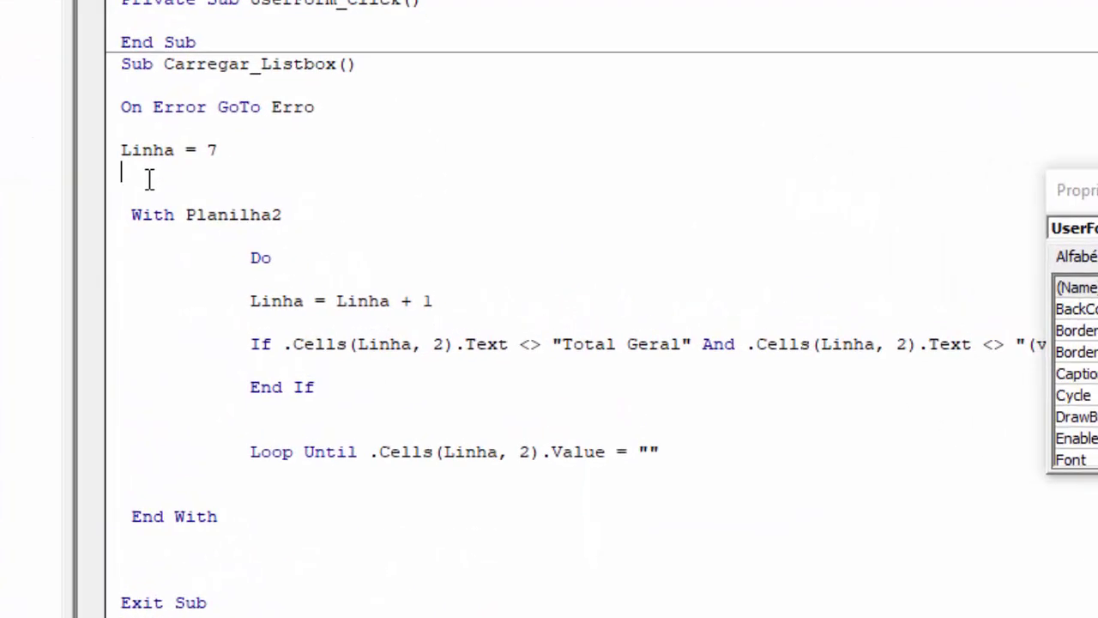
pyautogui.write('ListBox1.cl')
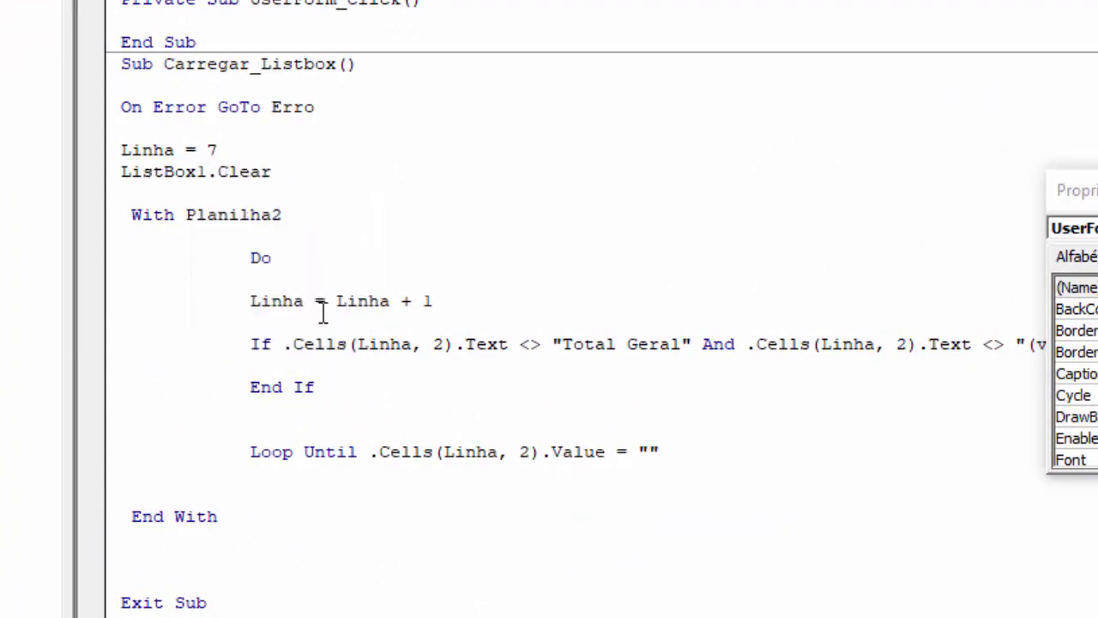
pyautogui.click(295, 364)
pyautogui.press('Return')
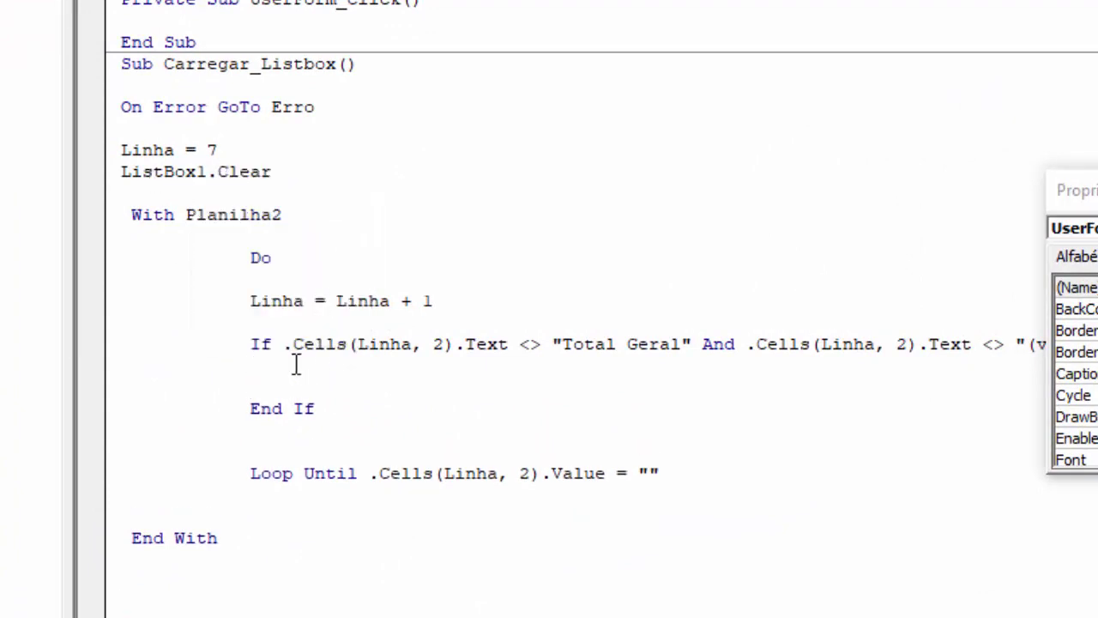
pyautogui.write('ListBox1.ad')
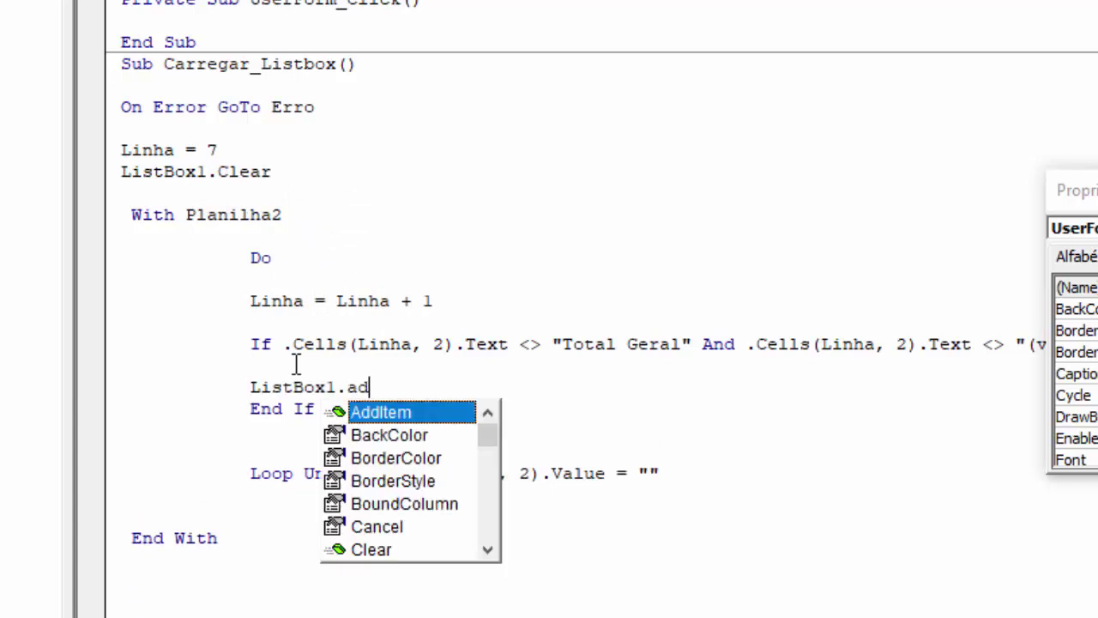
pyautogui.press('Return')
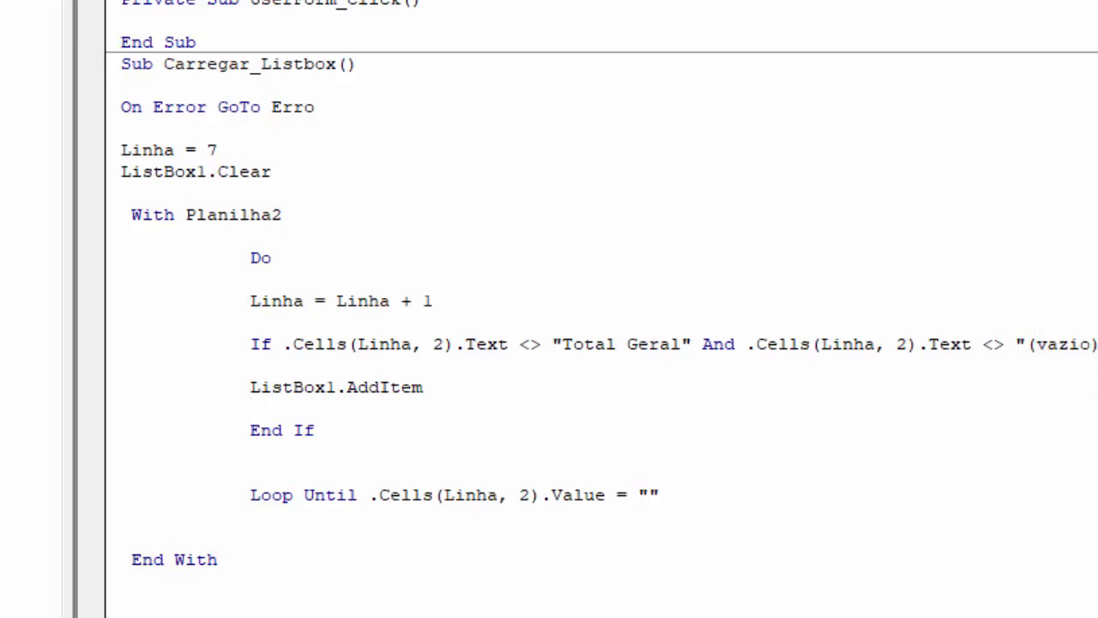
pyautogui.moveTo(368, 495); pyautogui.dragTo(610, 495)
pyautogui.hotkey('ctrl', 'c')
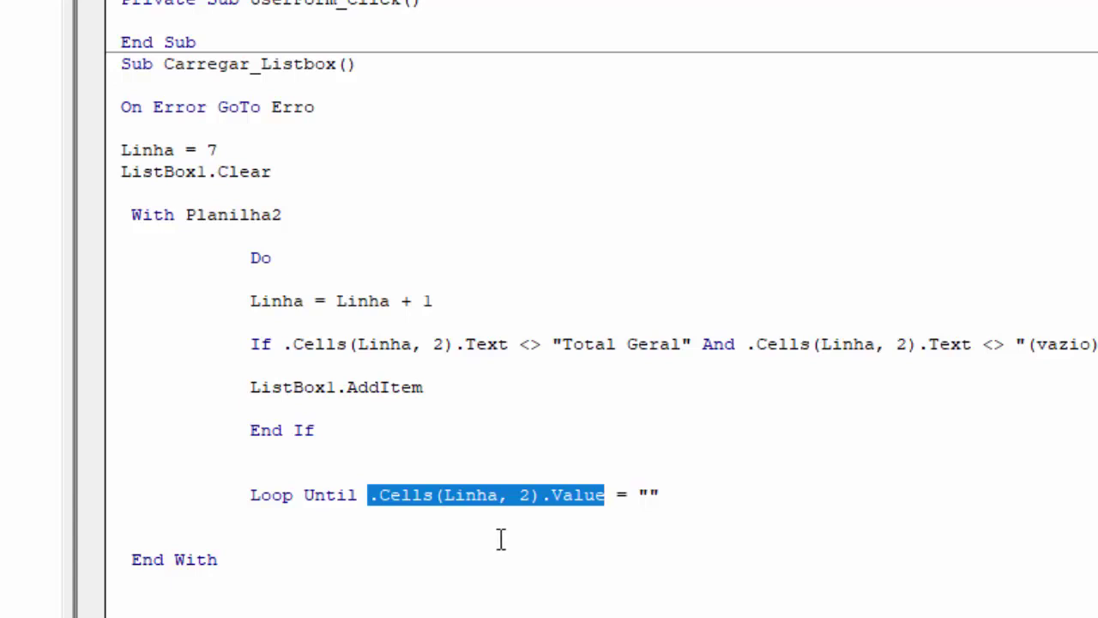
pyautogui.click(446, 395)
pyautogui.hotkey('ctrl', 'v')
pyautogui.click(553, 601)
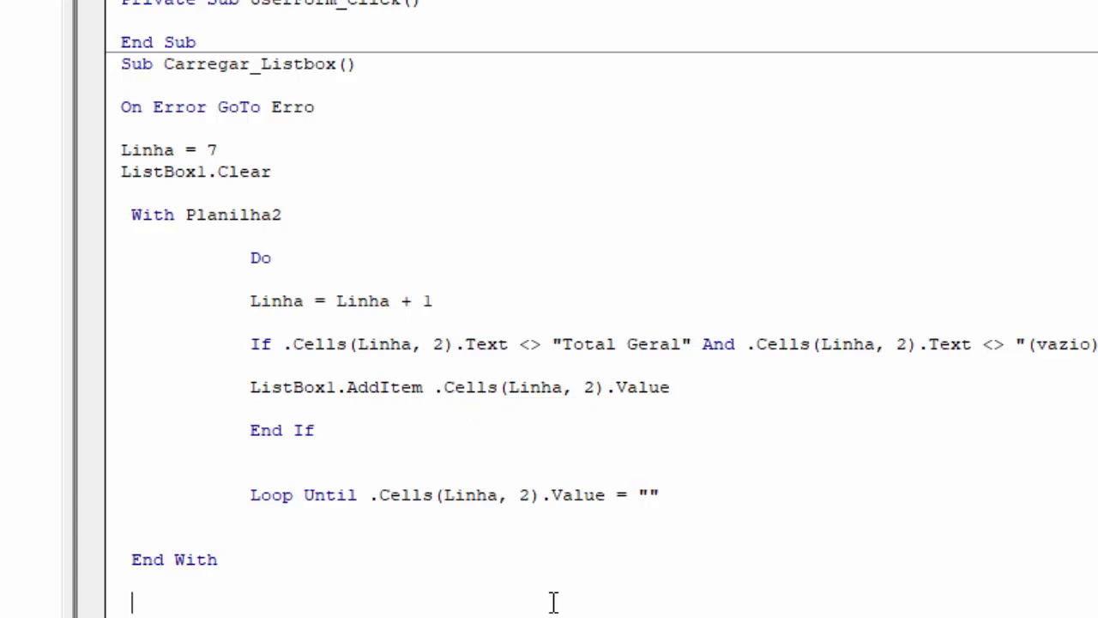
# Step: Indent the loop body one level and the AddItem line one level further
pyautogui.click(248, 283)
pyautogui.moveTo(248, 283); pyautogui.dragTo(329, 431)
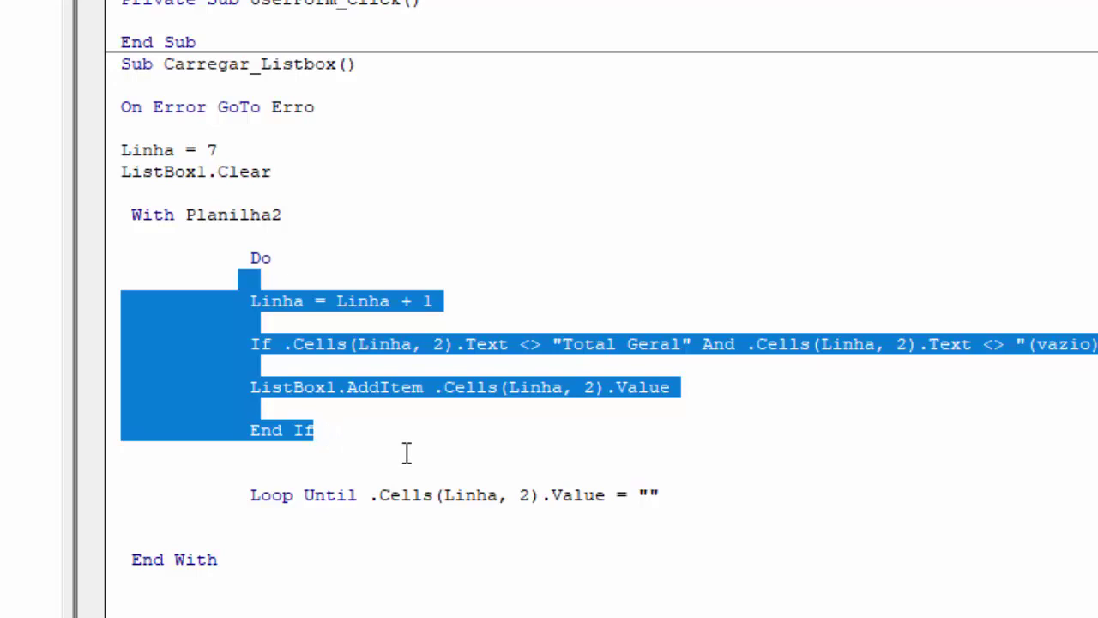
pyautogui.press('Tab')
pyautogui.click(494, 438)
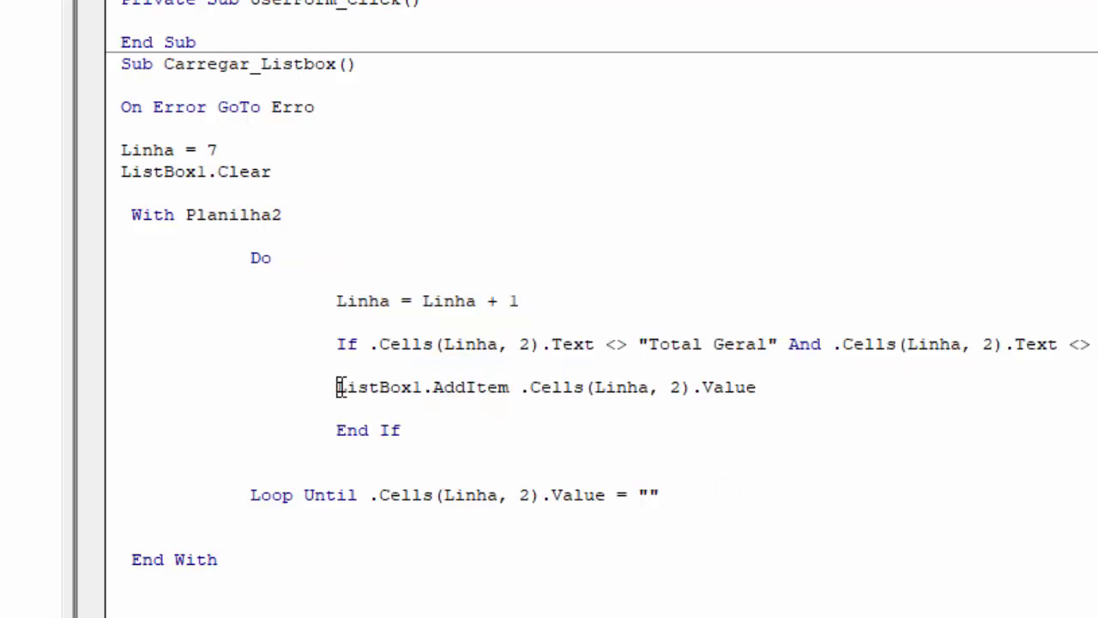
pyautogui.press('Tab')
pyautogui.press('Tab')
pyautogui.press('Tab')
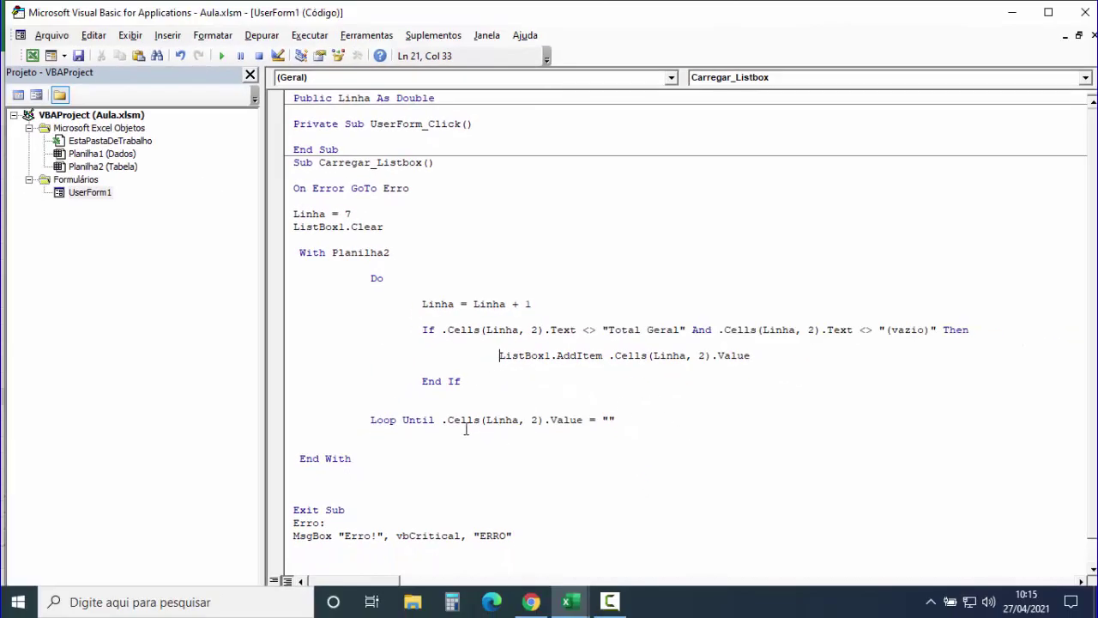
pyautogui.scroll(-1, 466, 429)
pyautogui.scroll(1, 463, 430)
pyautogui.moveTo(608, 332); pyautogui.dragTo(684, 331)
pyautogui.click(863, 340)
pyautogui.moveTo(888, 330); pyautogui.dragTo(926, 329)
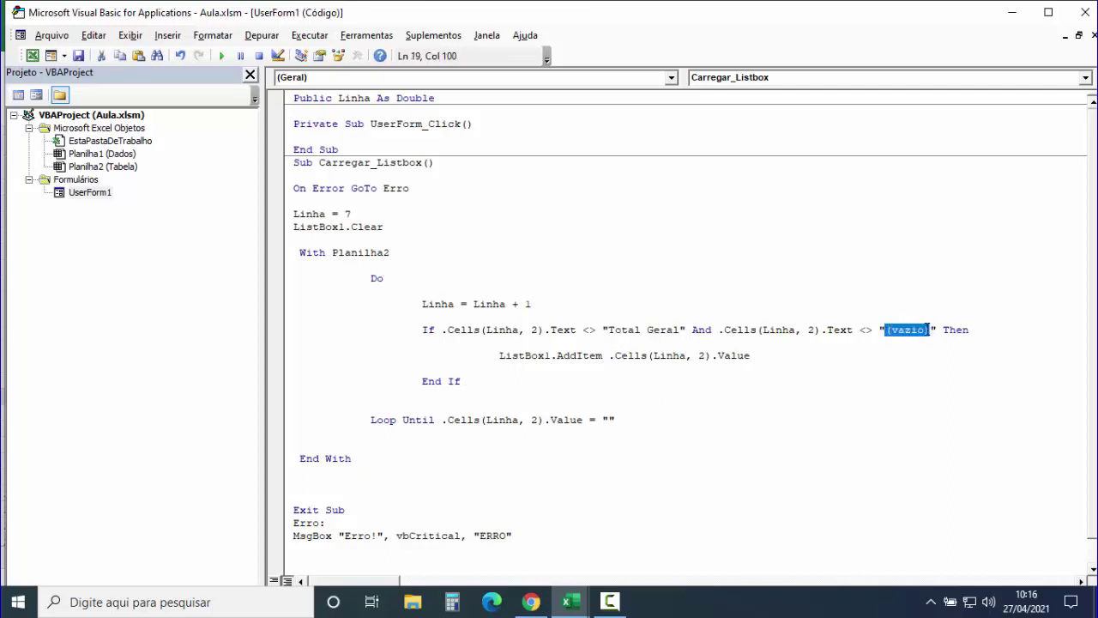
pyautogui.click(719, 385)
# Step: Run the FILTRO button, close the still-empty form, and return to the VBA editor
pyautogui.click(32, 56)
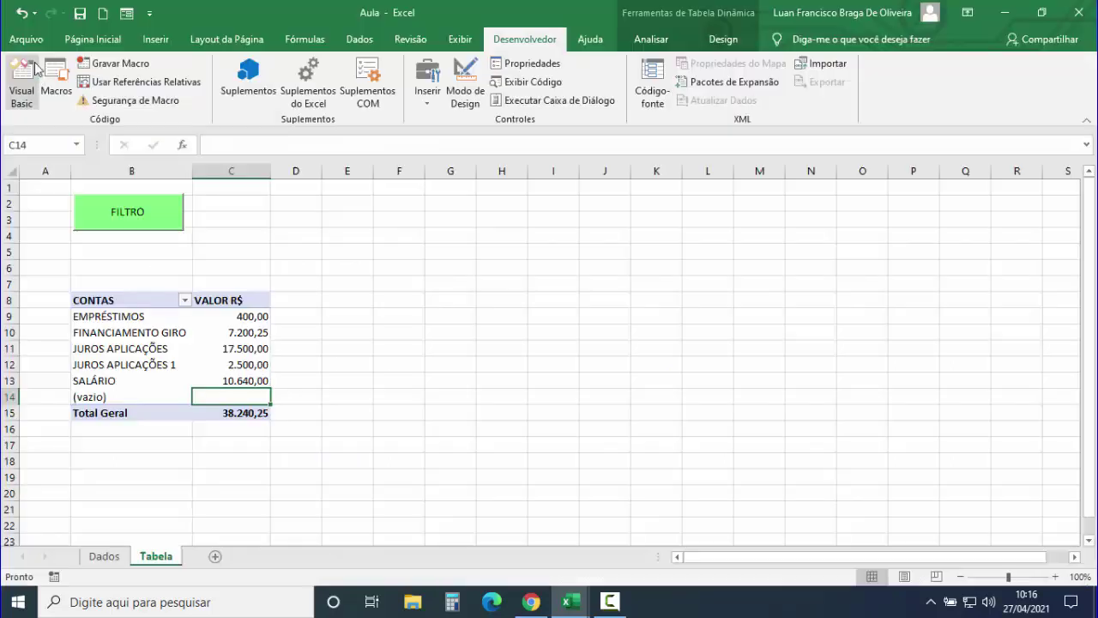
pyautogui.click(396, 345)
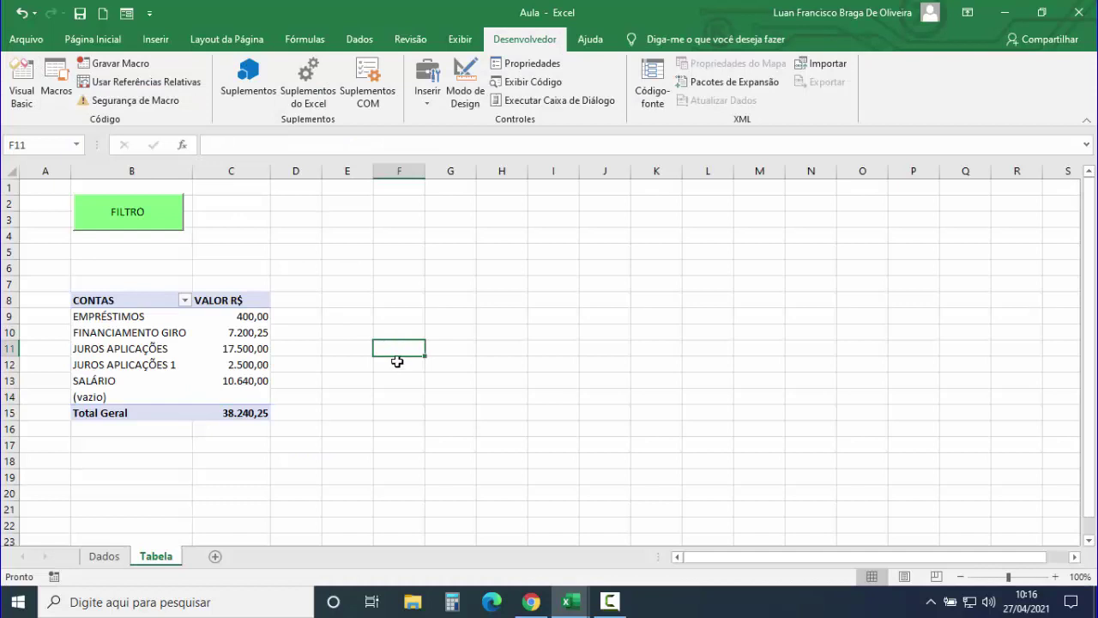
pyautogui.click(132, 221)
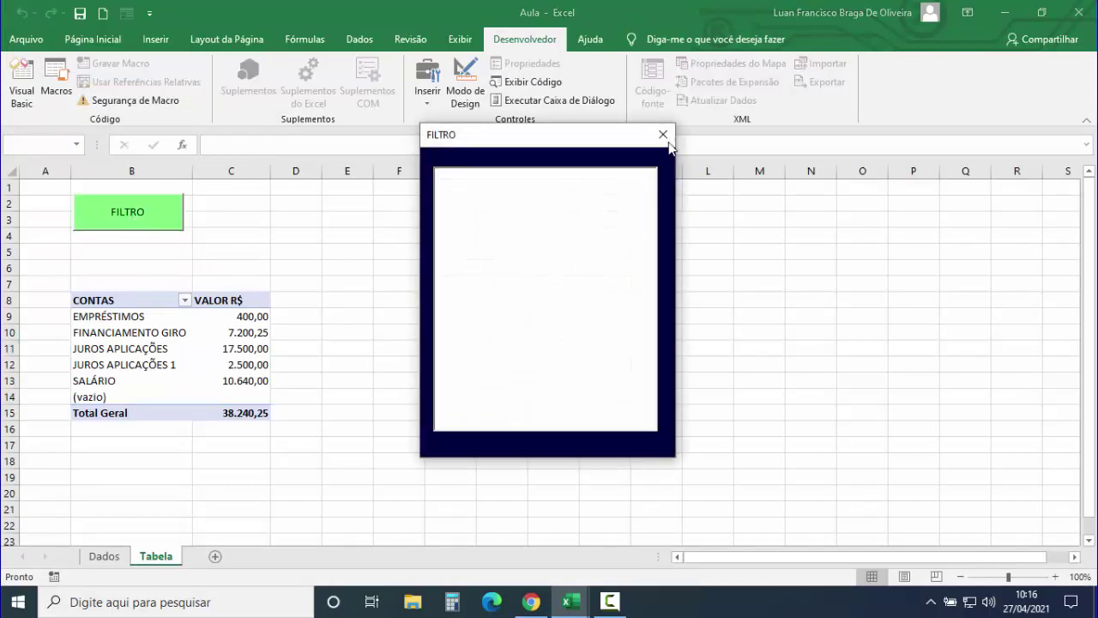
pyautogui.click(665, 135)
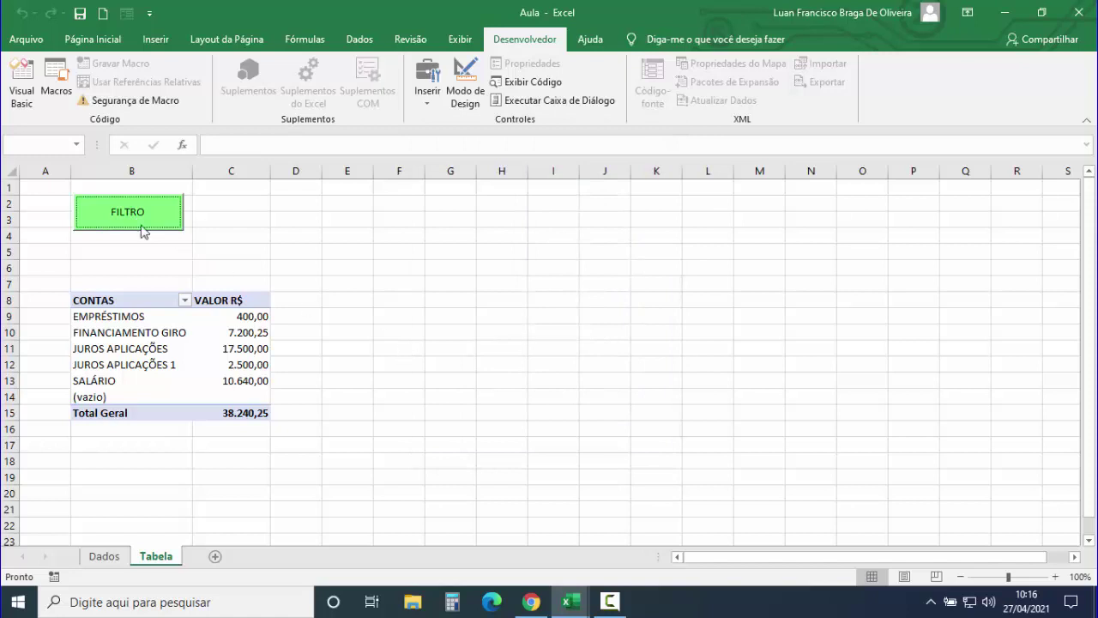
pyautogui.click(21, 82)
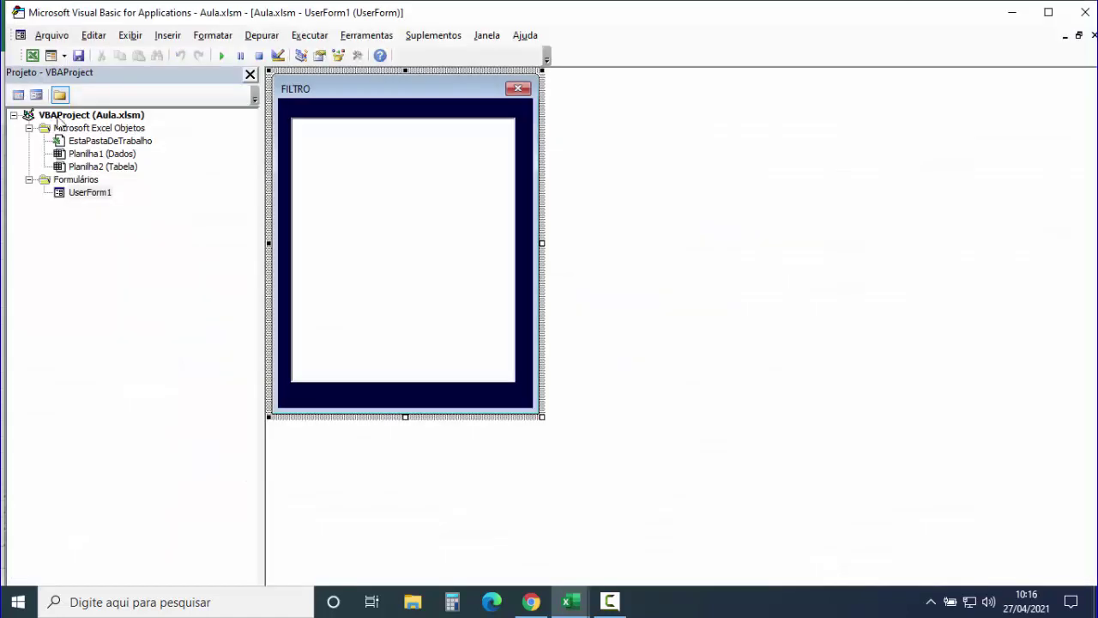
# Step: Review UserForm1's code and design, checking the Carregar_Listbox procedure name
pyautogui.doubleClick(398, 112)
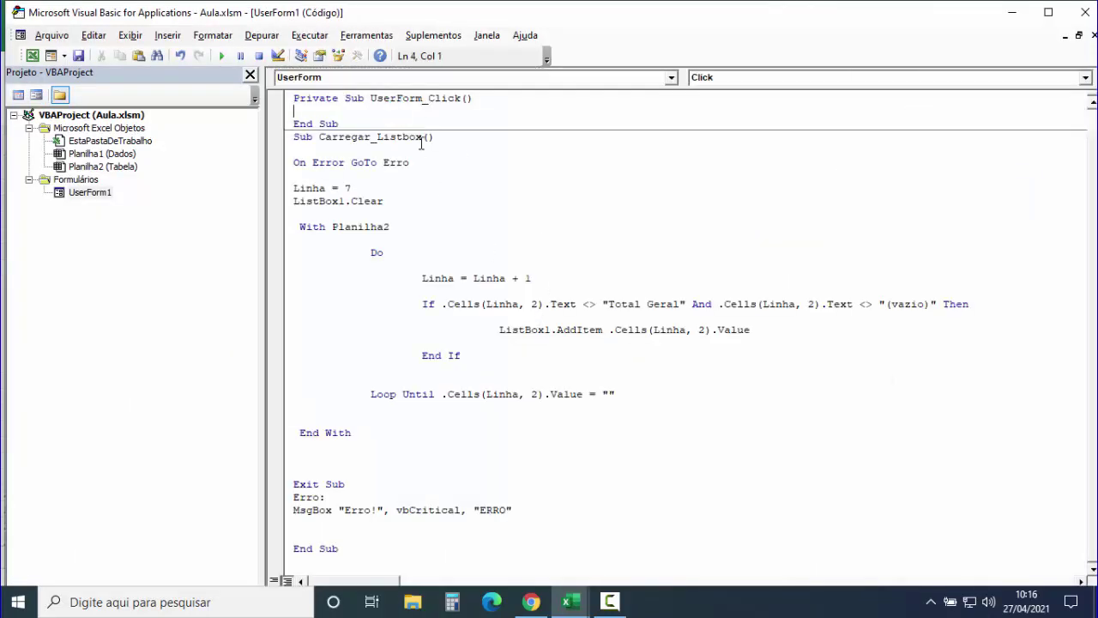
pyautogui.moveTo(421, 137)
pyautogui.mouseDown()
pyautogui.moveTo(315, 137)
pyautogui.moveTo(423, 138)
pyautogui.mouseUp()
pyautogui.click(470, 207)
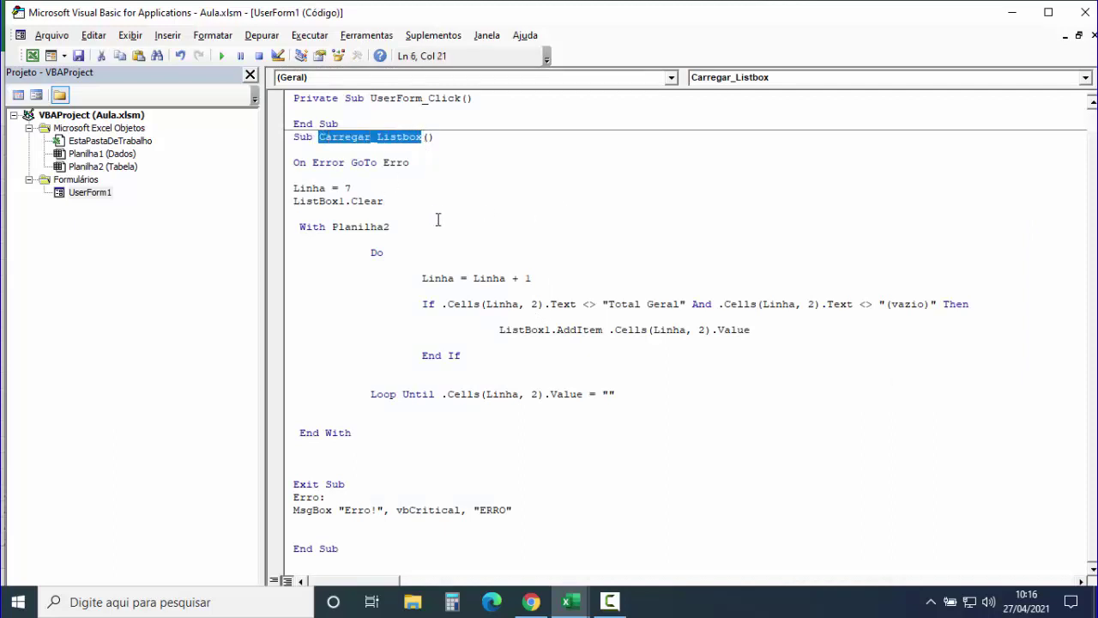
pyautogui.scroll(1, 437, 220)
pyautogui.doubleClick(99, 194)
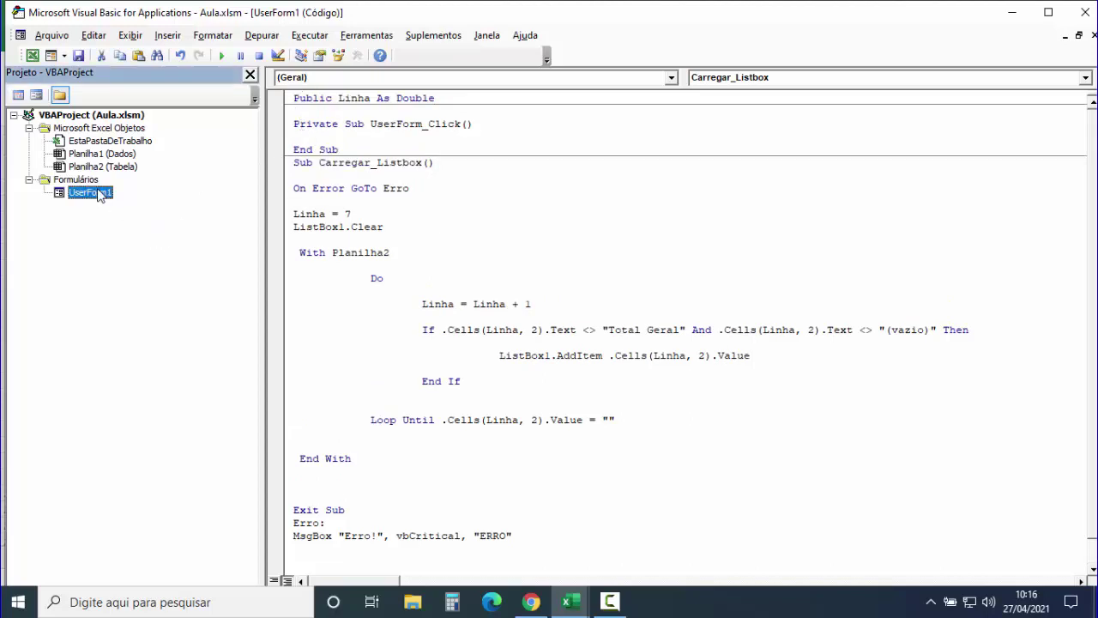
pyautogui.doubleClick(395, 109)
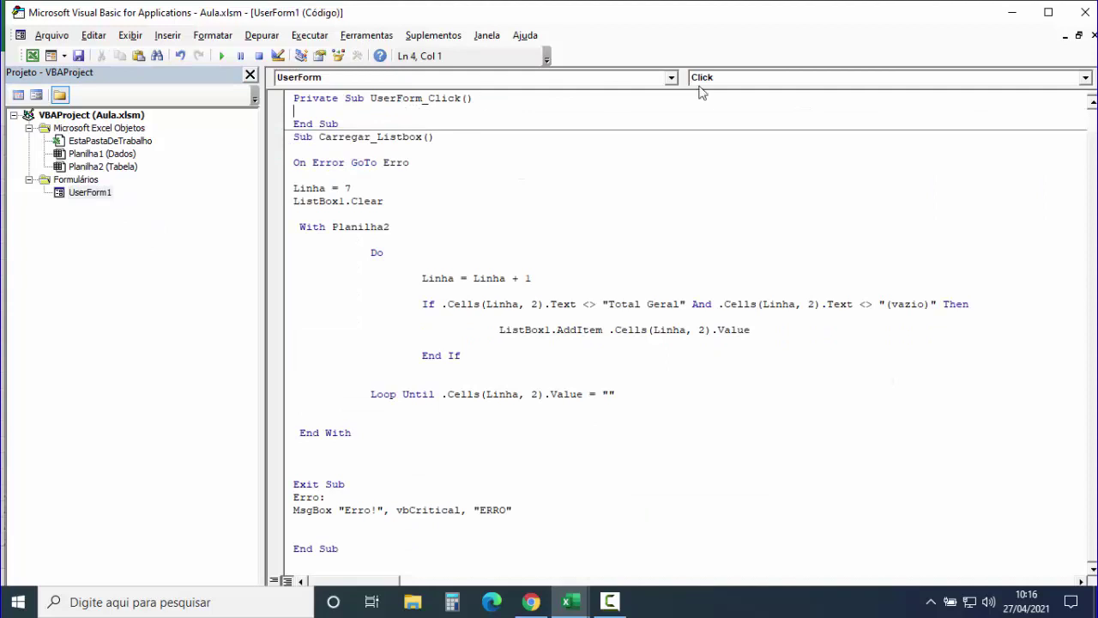
# Step: Add a UserForm_Initialize procedure containing the line Call Carregar_Listbox
pyautogui.click(1085, 77)
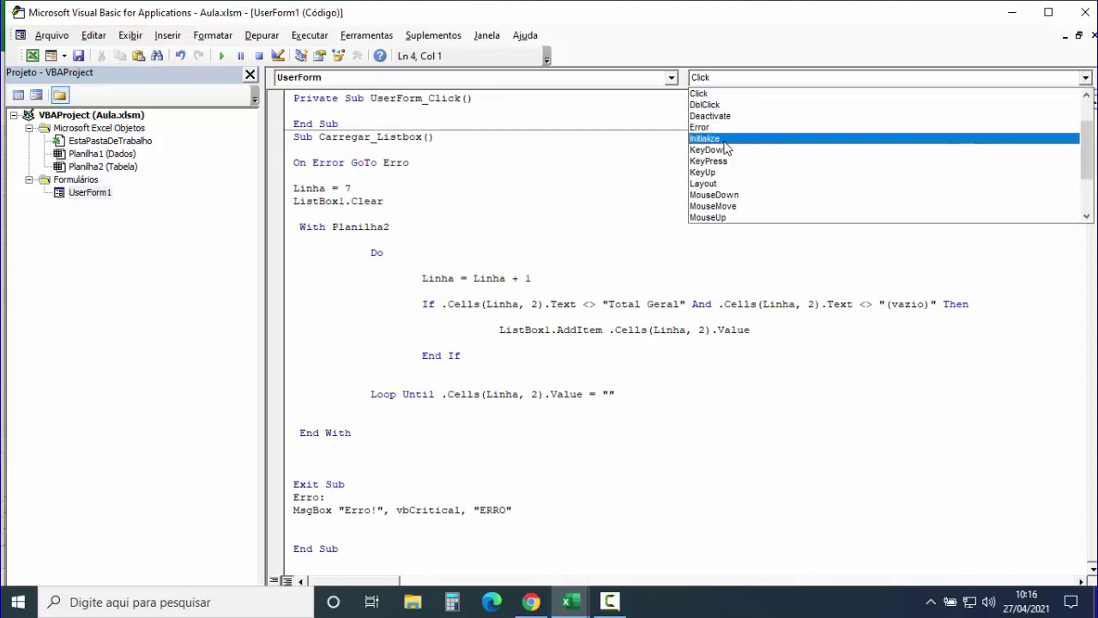
pyautogui.click(724, 140)
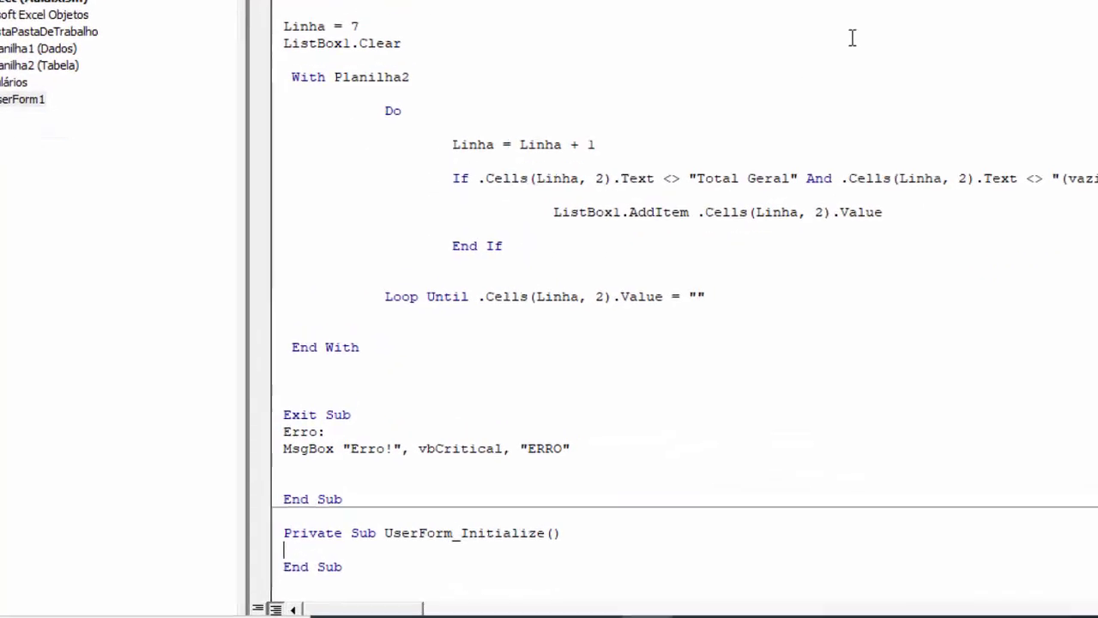
pyautogui.press('Return')
pyautogui.write('call ')
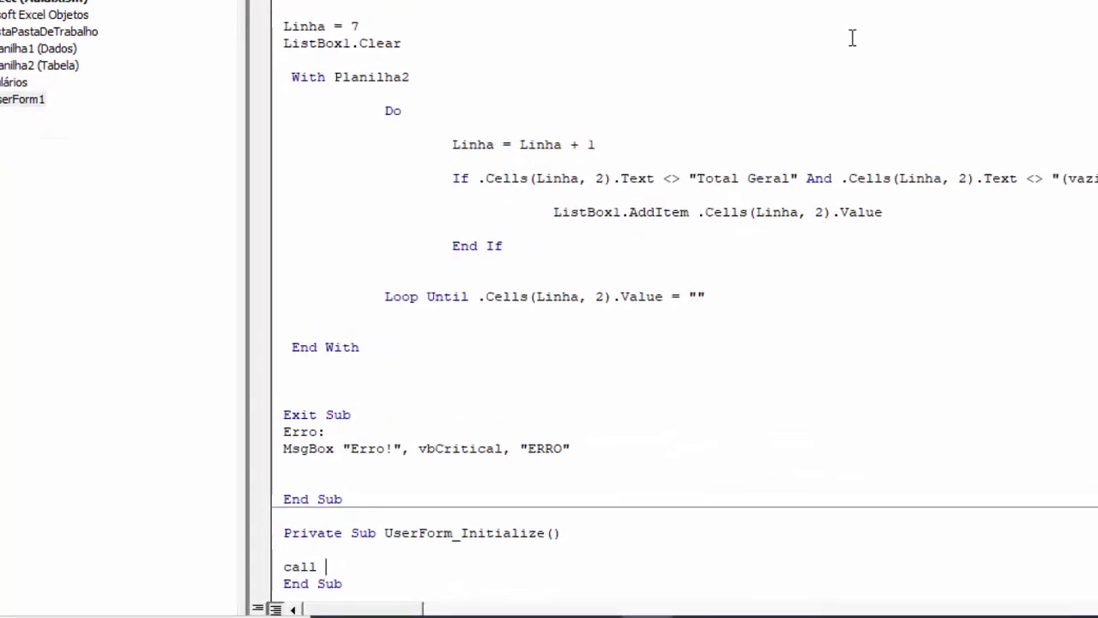
pyautogui.write('Carregar_Listbox')
pyautogui.press('Return')
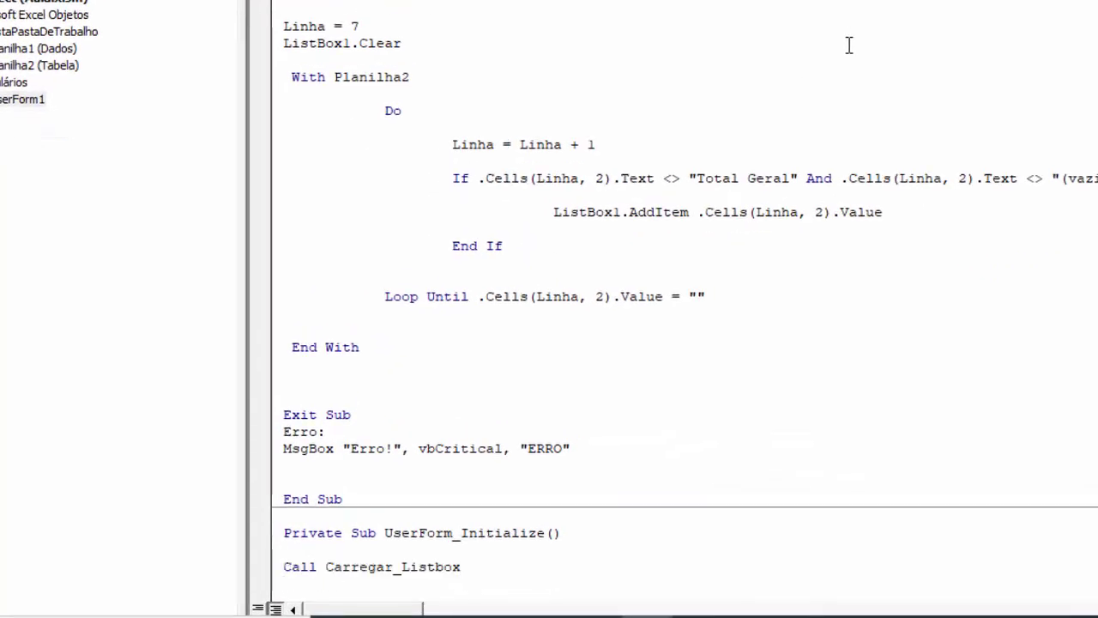
# Step: Delete the stray blank line and the empty UserForm_Click procedure, then save the project
pyautogui.scroll(-1, 632, 368)
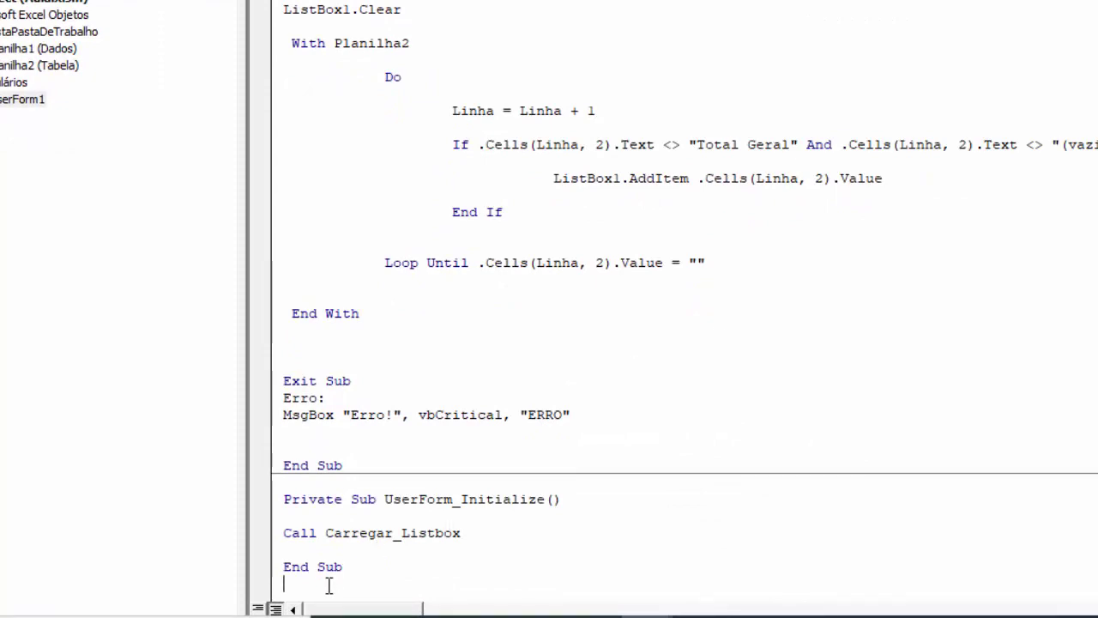
pyautogui.scroll(-1, 328, 586)
pyautogui.scroll(-2, 343, 574)
pyautogui.click(301, 363)
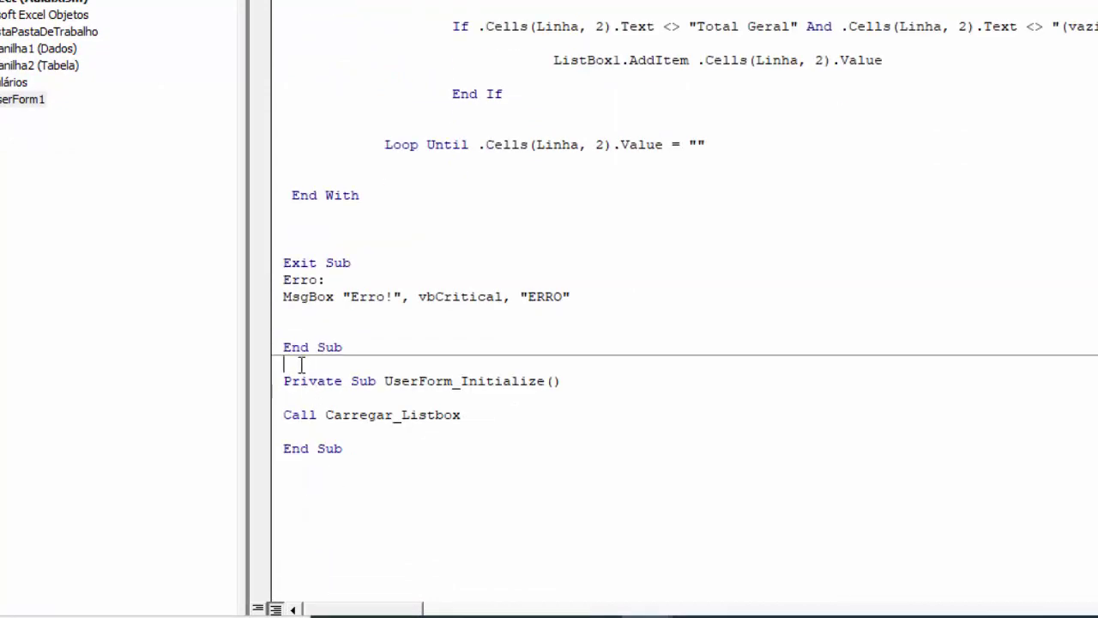
pyautogui.press('Delete')
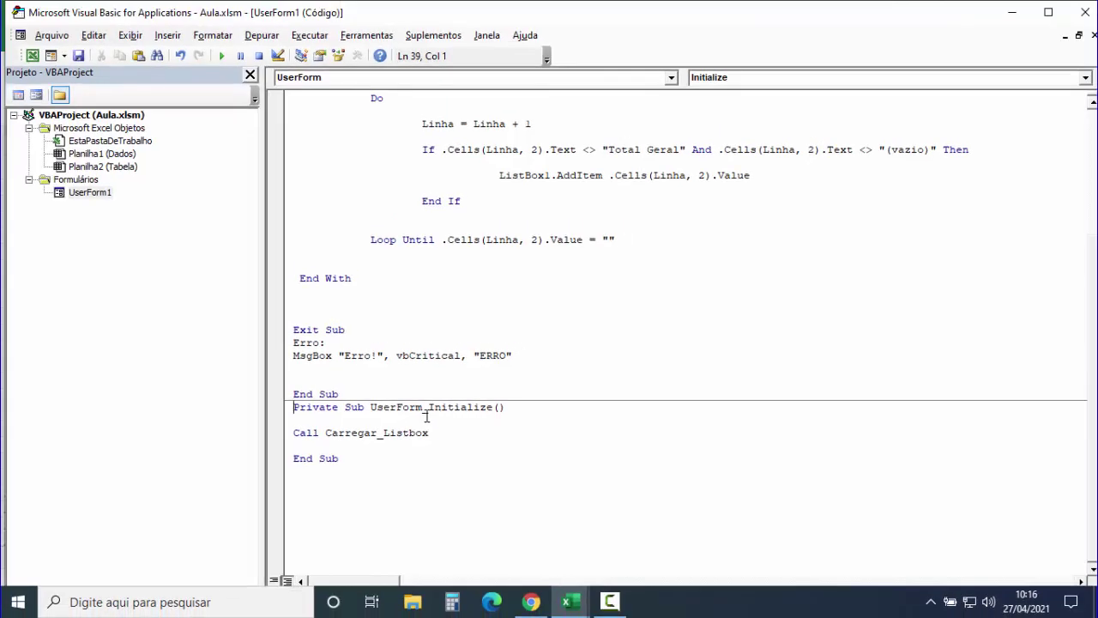
pyautogui.scroll(4, 508, 385)
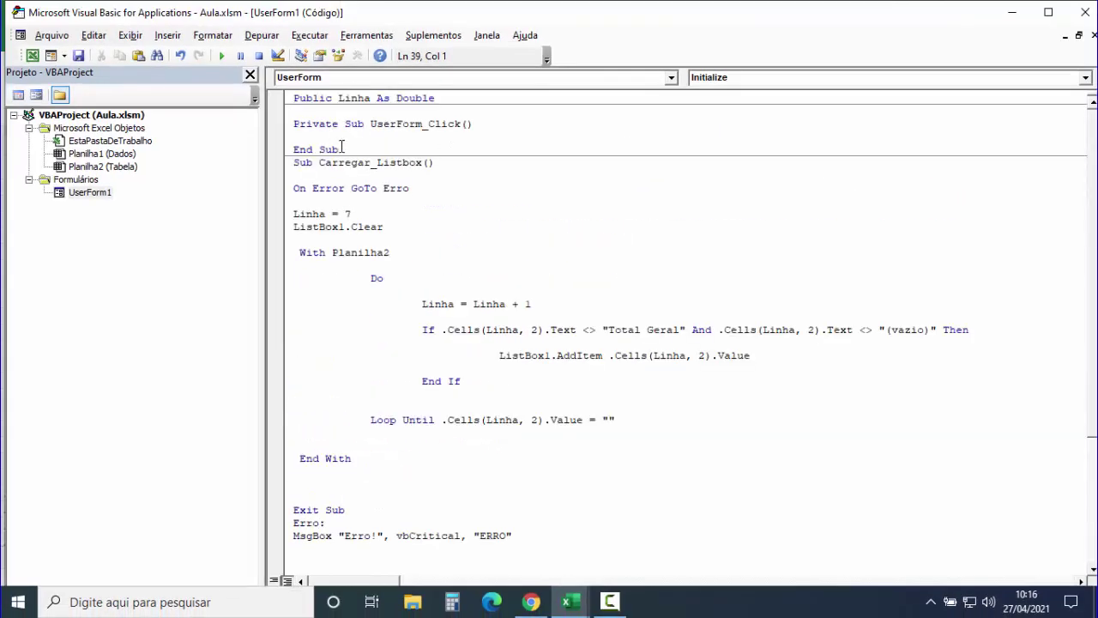
pyautogui.moveTo(342, 148); pyautogui.dragTo(296, 111)
pyautogui.press('Delete')
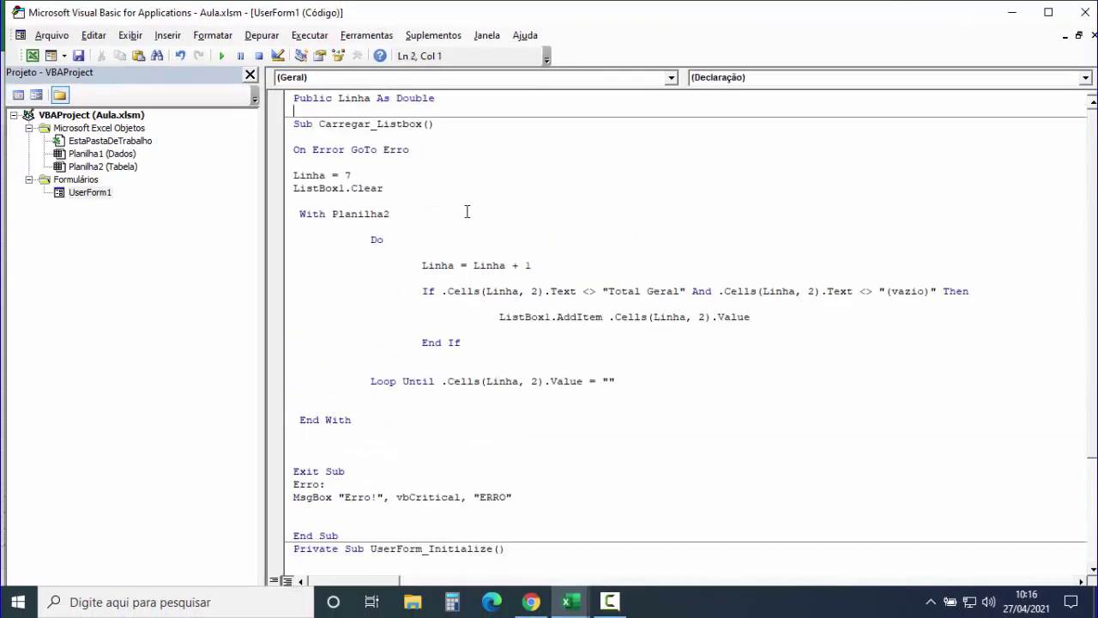
pyautogui.press('Delete')
pyautogui.click(375, 289)
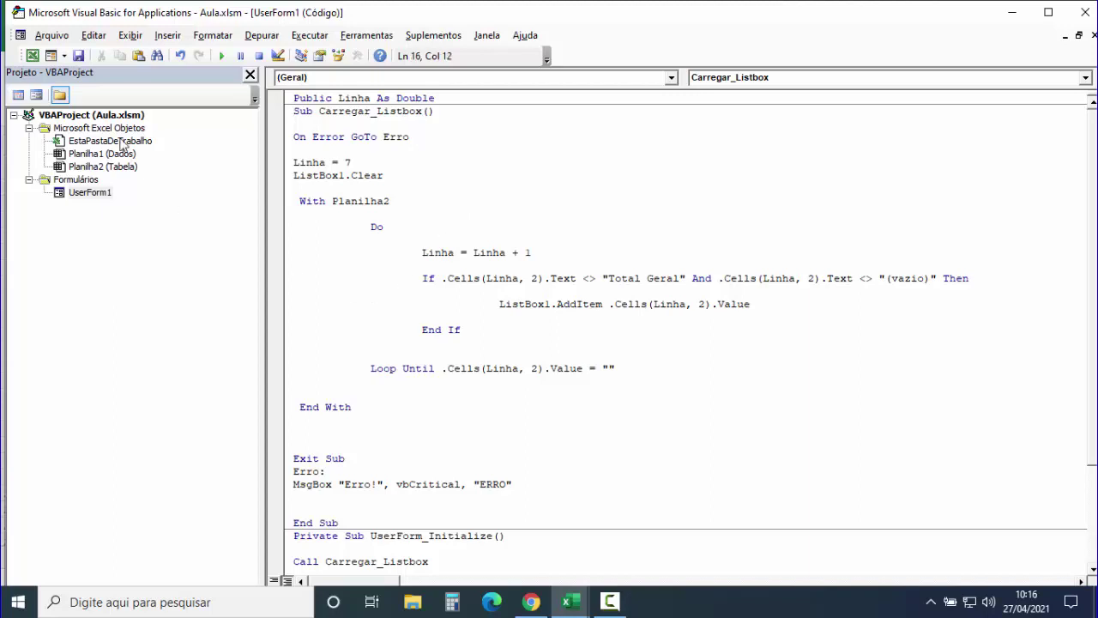
pyautogui.click(80, 58)
# Step: Back in Excel, test the FILTRO button, browse the listed accounts, and close the form
pyautogui.click(31, 57)
pyautogui.click(364, 297)
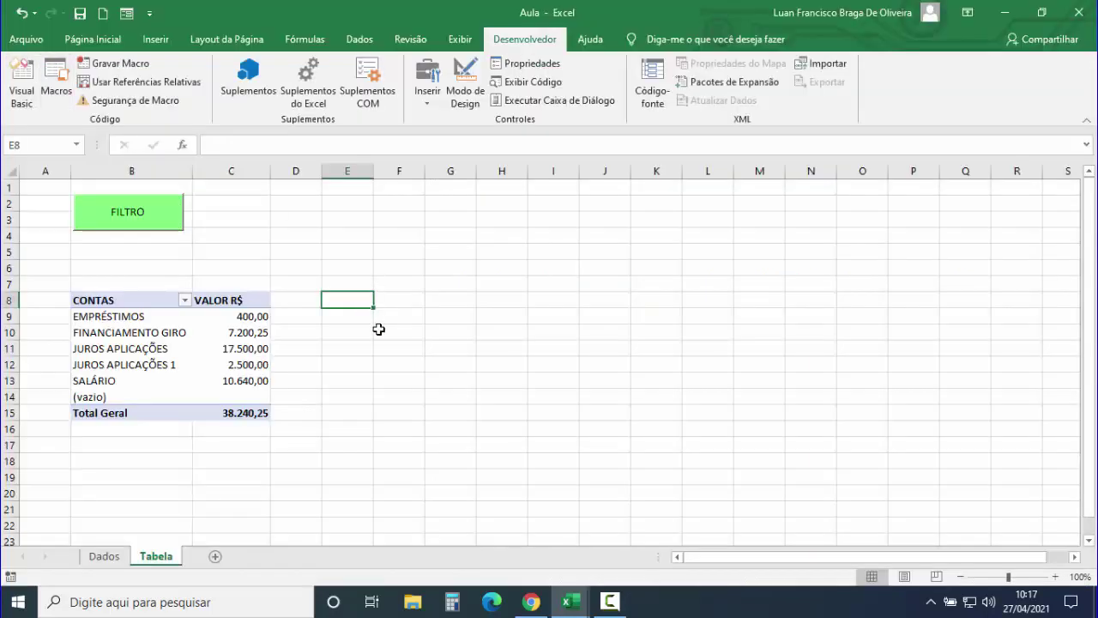
pyautogui.click(139, 220)
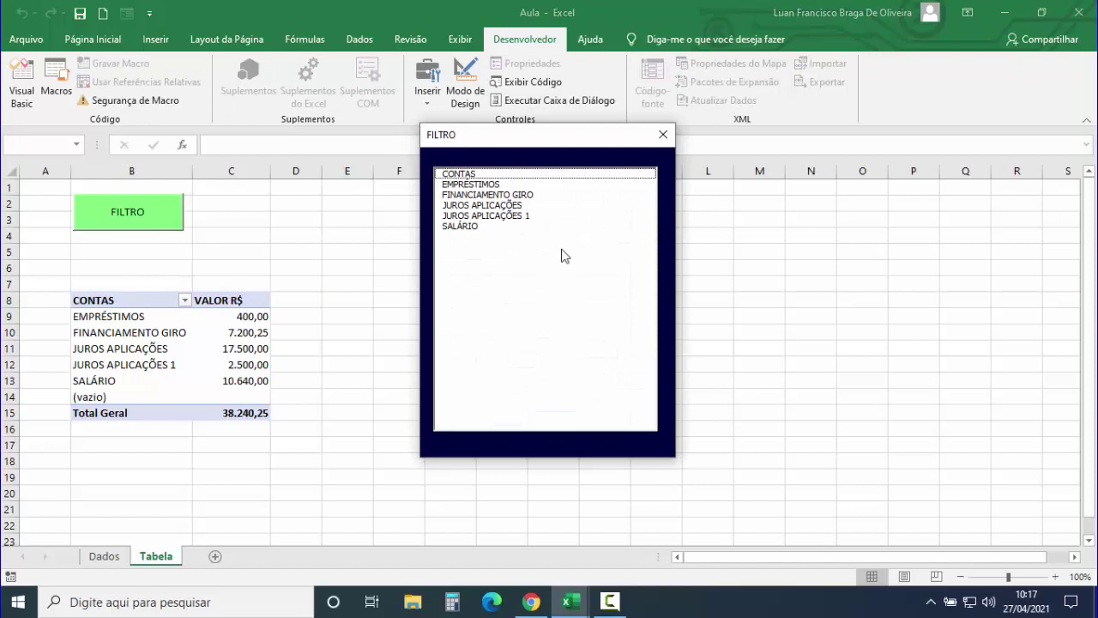
pyautogui.moveTo(483, 177)
pyautogui.mouseDown()
pyautogui.moveTo(500, 198)
pyautogui.moveTo(483, 248)
pyautogui.mouseUp()
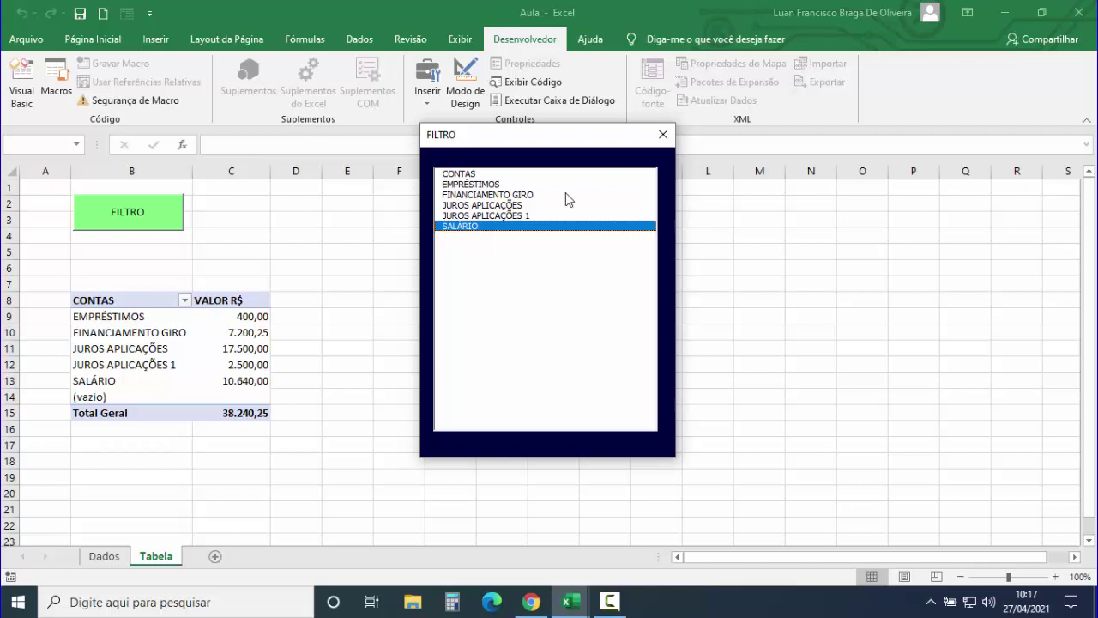
pyautogui.click(664, 135)
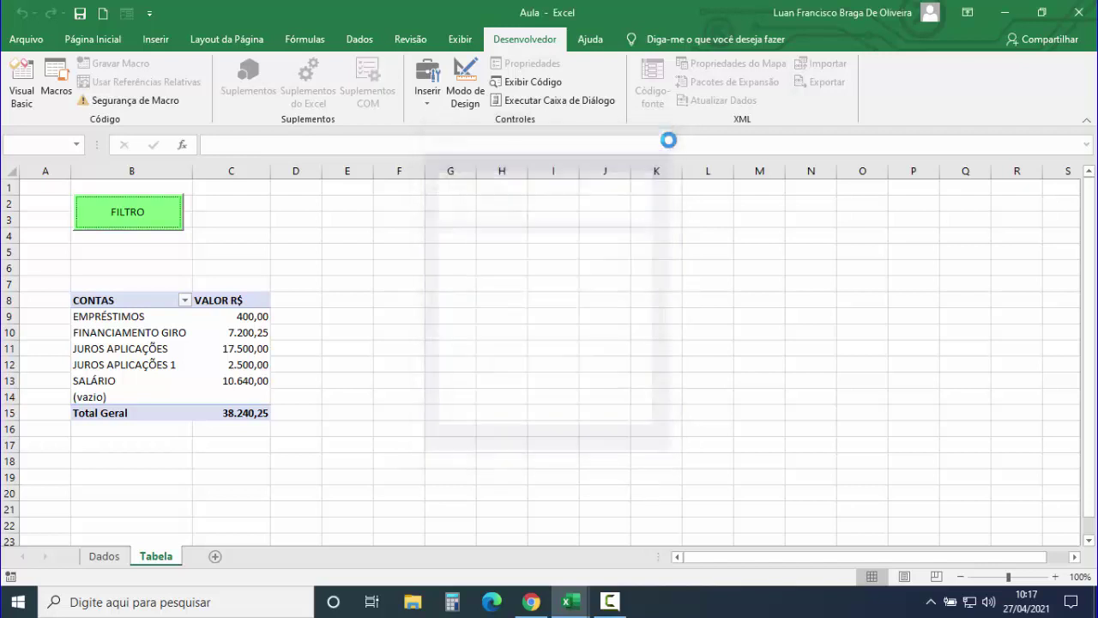
# Step: Filter CONTAS to EMPRÉSTIMOS, FINANCIAMENTO GIRO and JUROS APLICAÇÕES, then reopen the FILTRO form
pyautogui.click(185, 299)
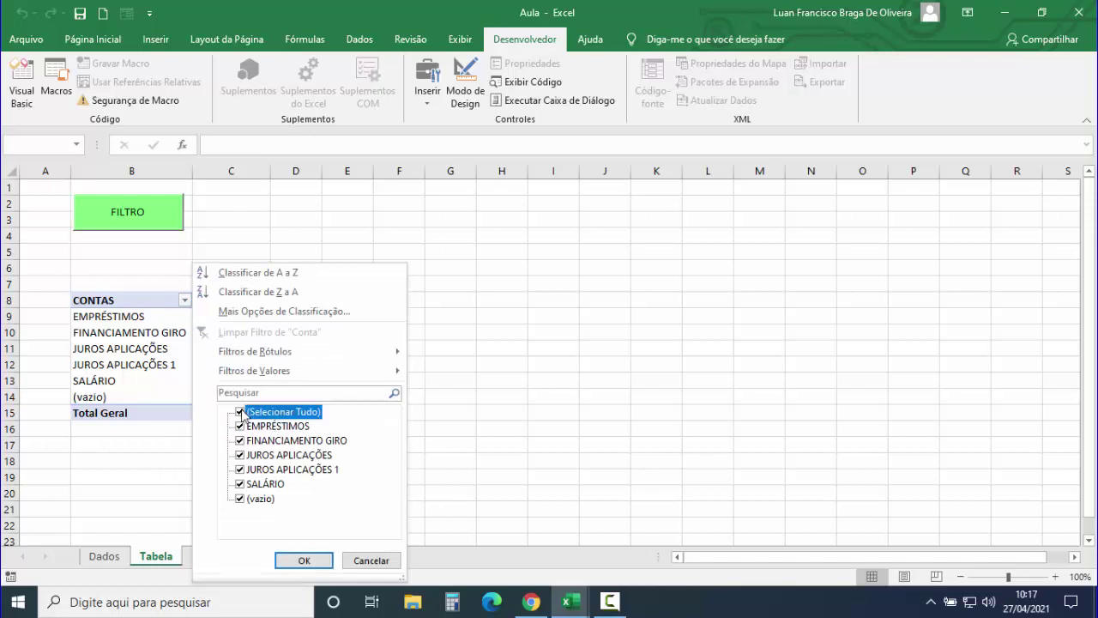
pyautogui.click(240, 412)
pyautogui.click(240, 425)
pyautogui.click(241, 440)
pyautogui.click(241, 455)
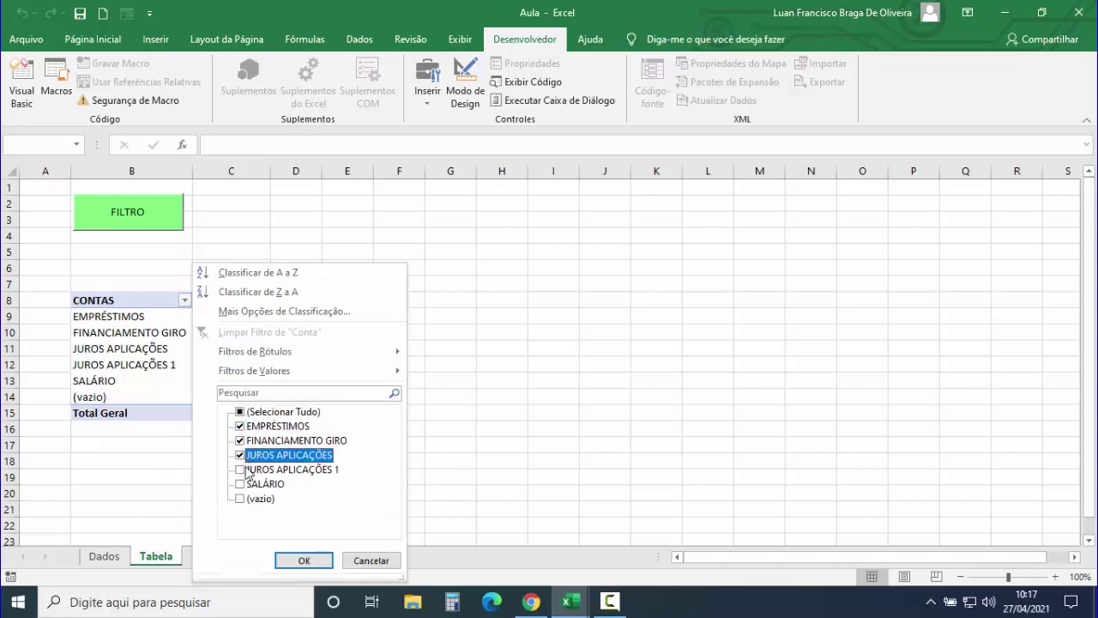
pyautogui.click(304, 560)
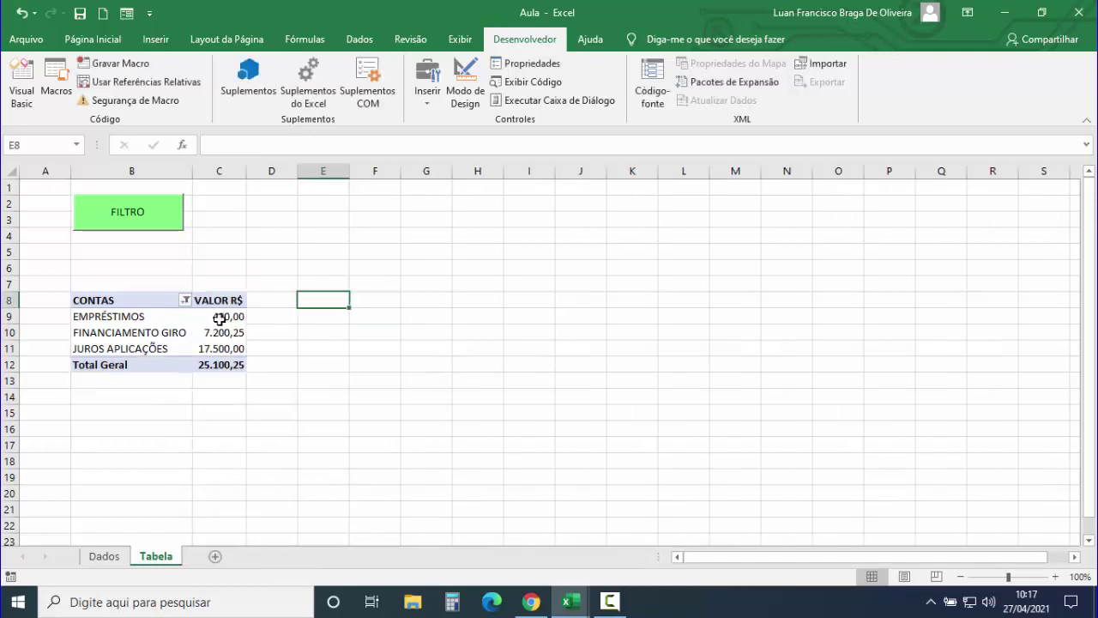
pyautogui.click(134, 216)
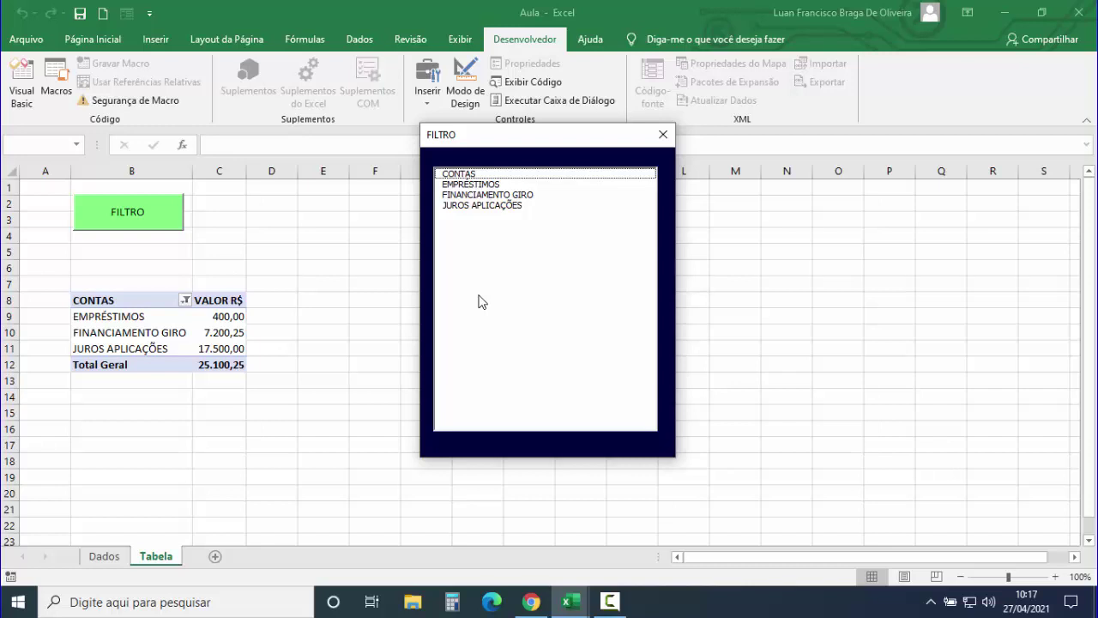
# Step: Record a 'limpar' macro that clears the CONTAS pivot filter, restoring the 38.240,25 total
pyautogui.click(663, 135)
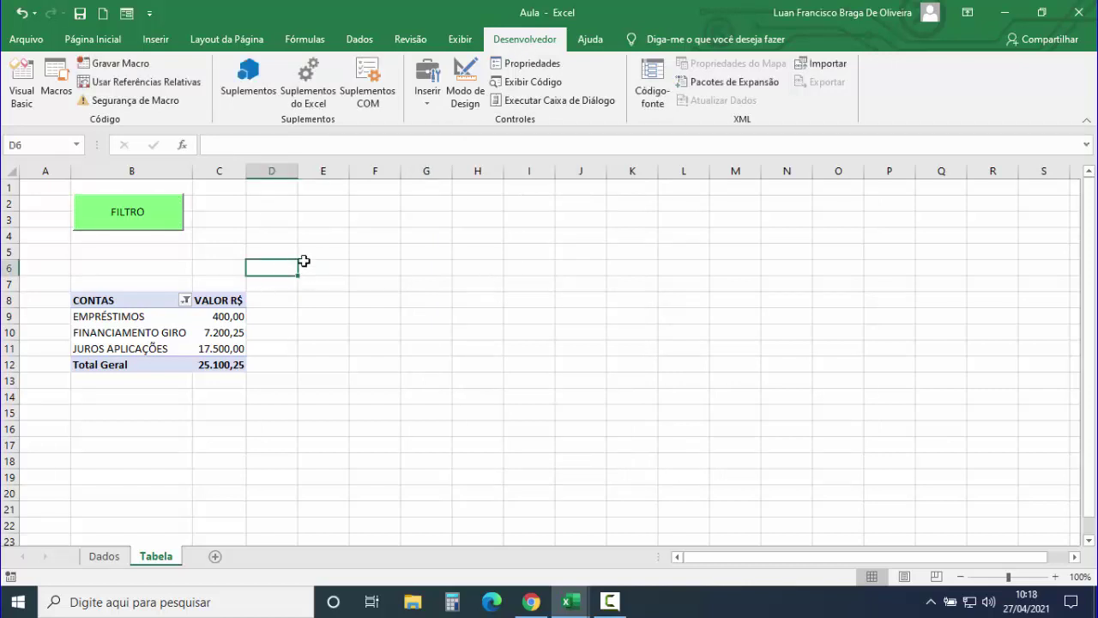
pyautogui.click(120, 67)
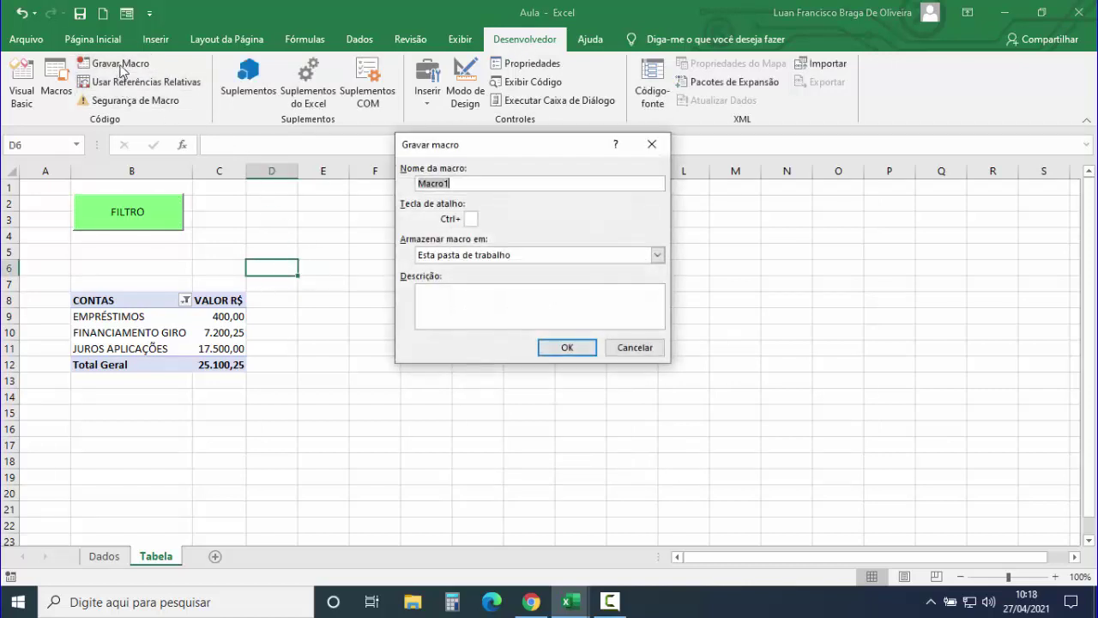
pyautogui.write('fil')
pyautogui.click(567, 346)
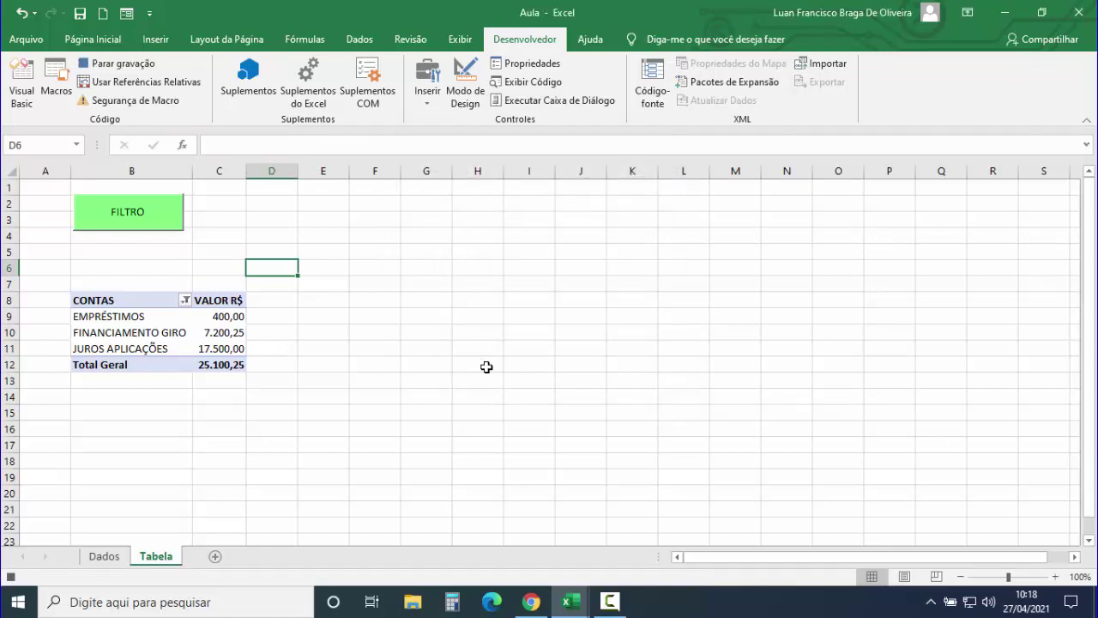
pyautogui.click(185, 300)
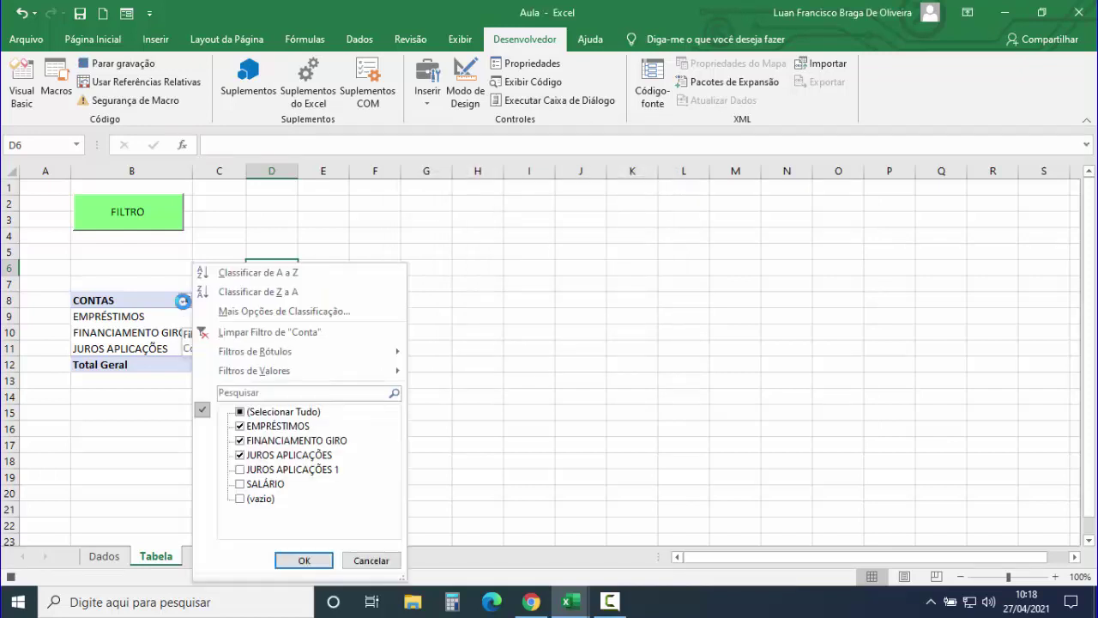
pyautogui.click(275, 333)
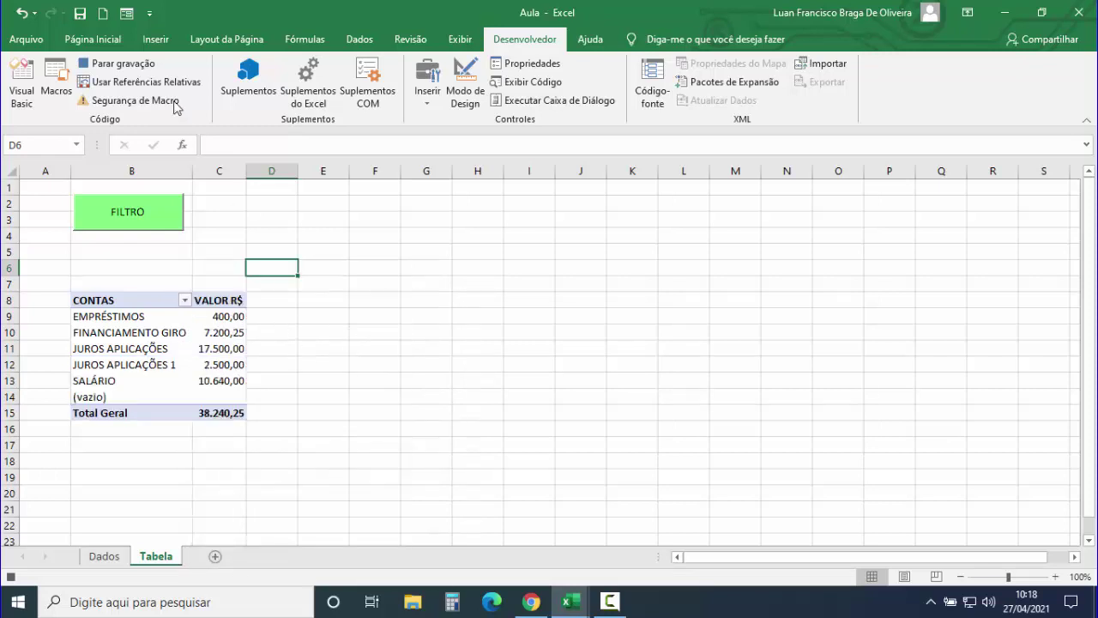
pyautogui.click(124, 64)
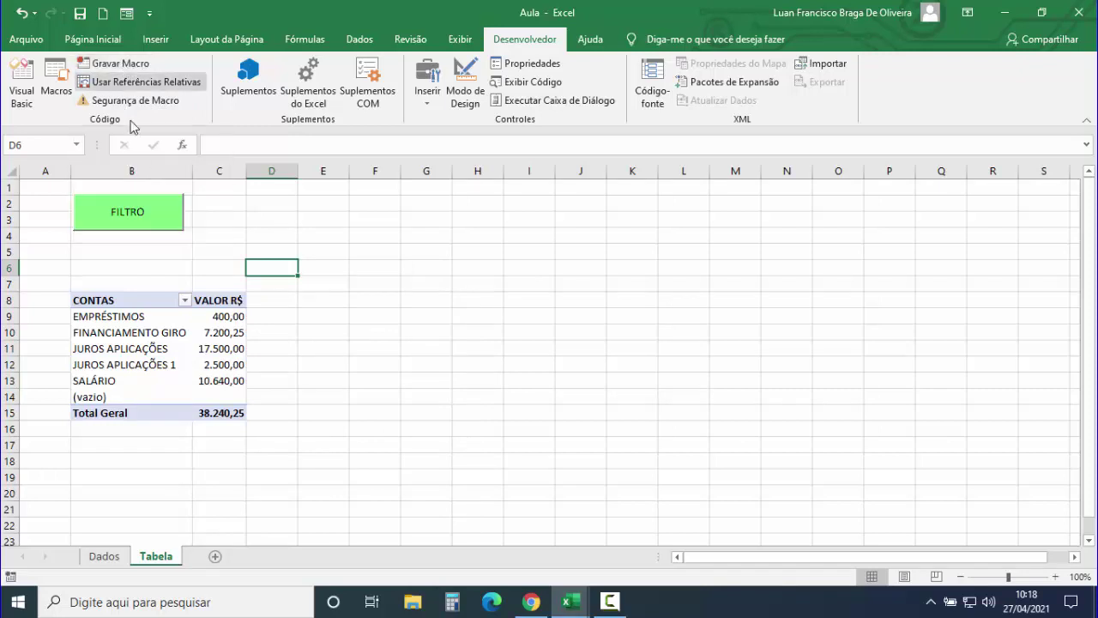
# Step: Select the recorded ClearAllFilters statement in Módulo1's limpar code, then return to the FILTRO form
pyautogui.click(22, 86)
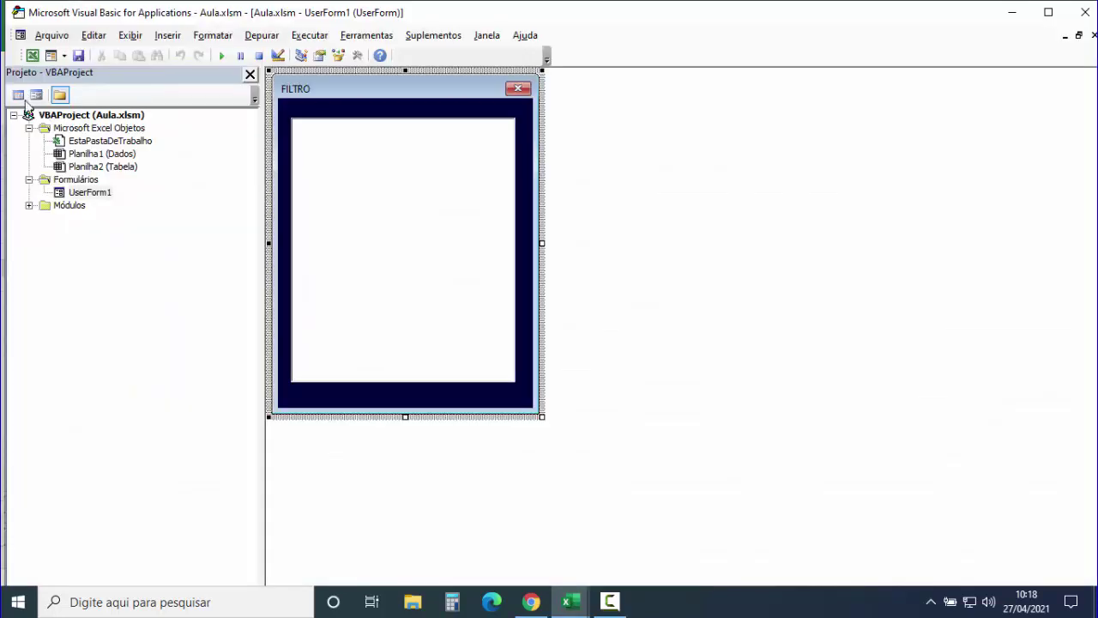
pyautogui.click(28, 206)
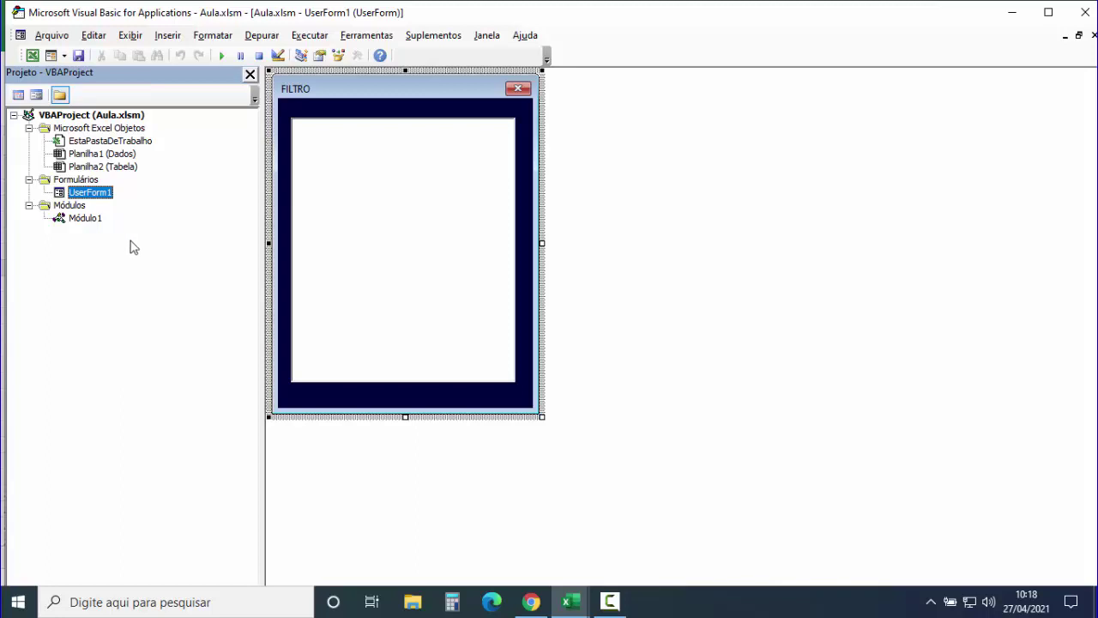
pyautogui.doubleClick(88, 218)
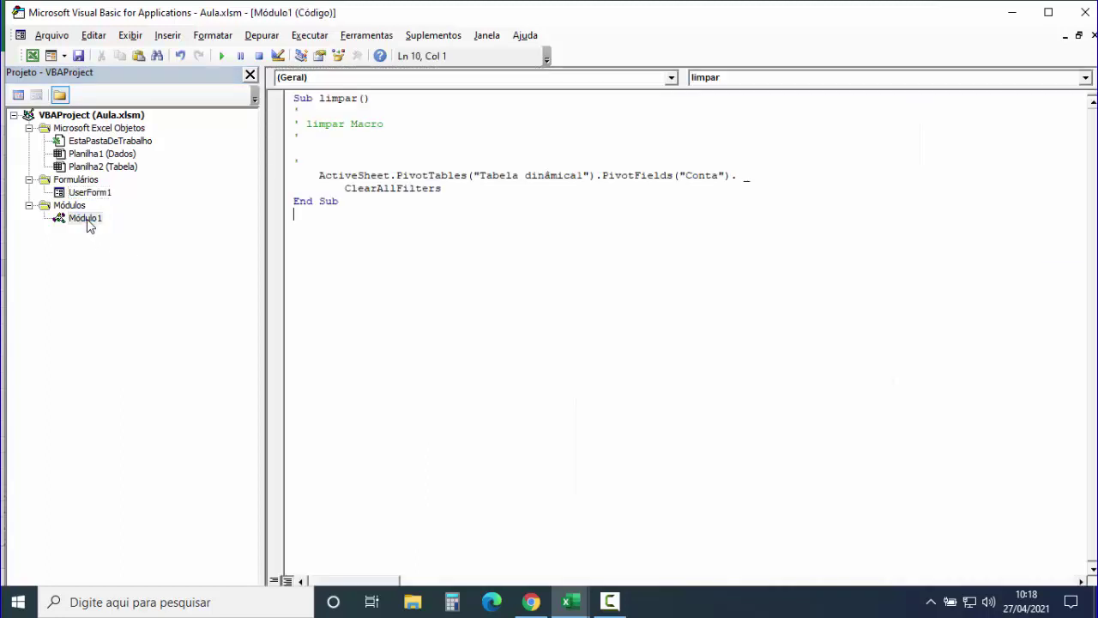
pyautogui.click(446, 190)
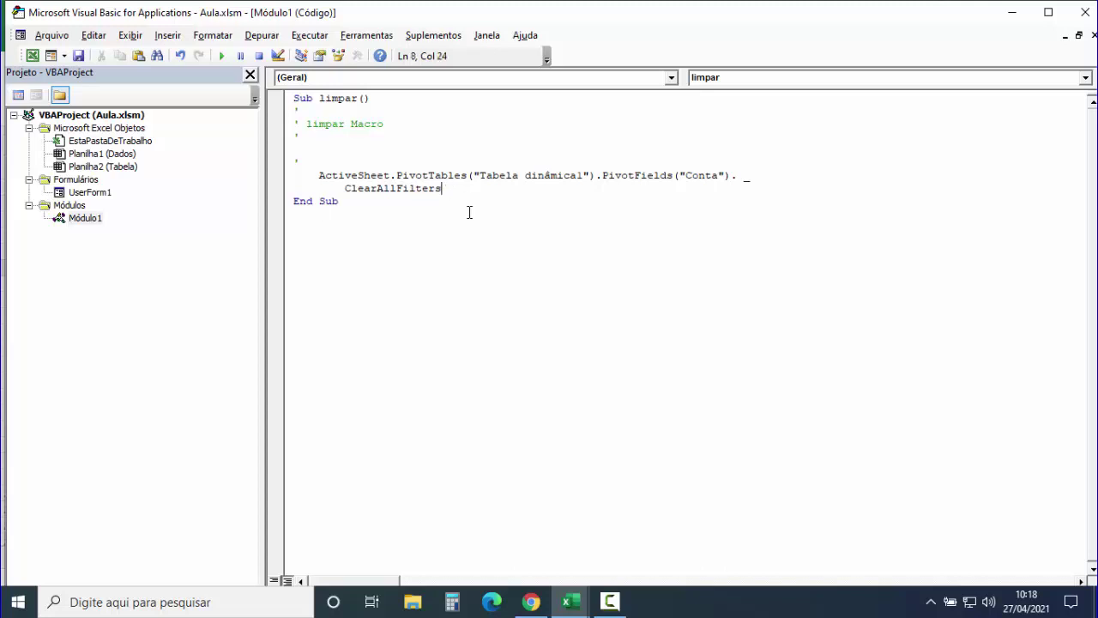
pyautogui.press('Return')
pyautogui.press('Return')
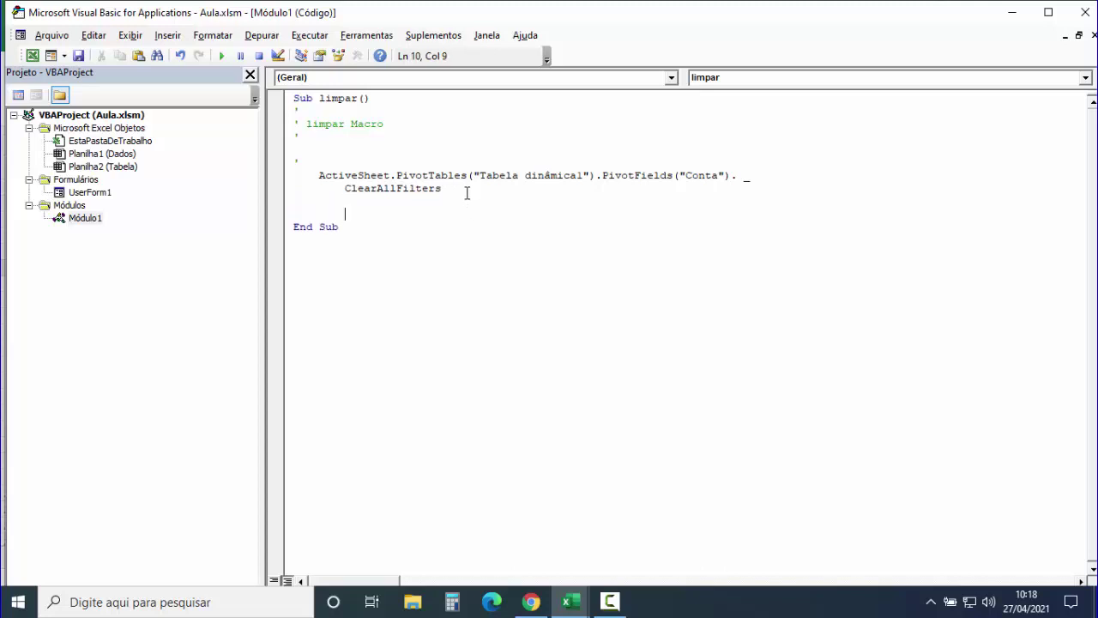
pyautogui.moveTo(467, 192); pyautogui.dragTo(288, 179)
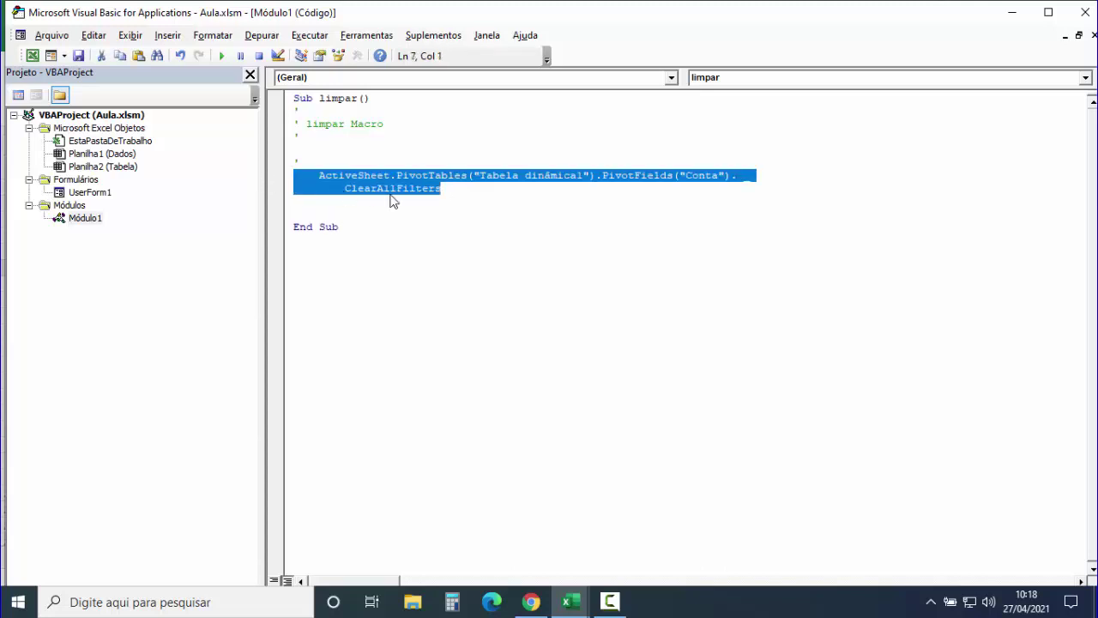
pyautogui.doubleClick(89, 193)
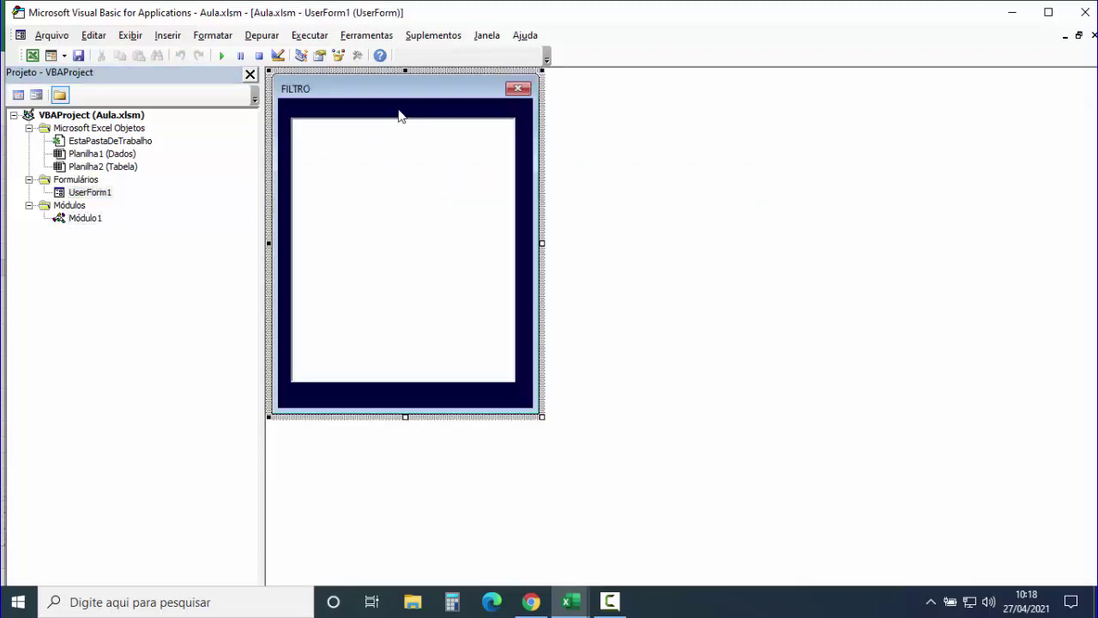
# Step: Paste the ClearAllFilters statement into UserForm_Initialize as one unindented line above Call Carregar_Listbox
pyautogui.press('F7')
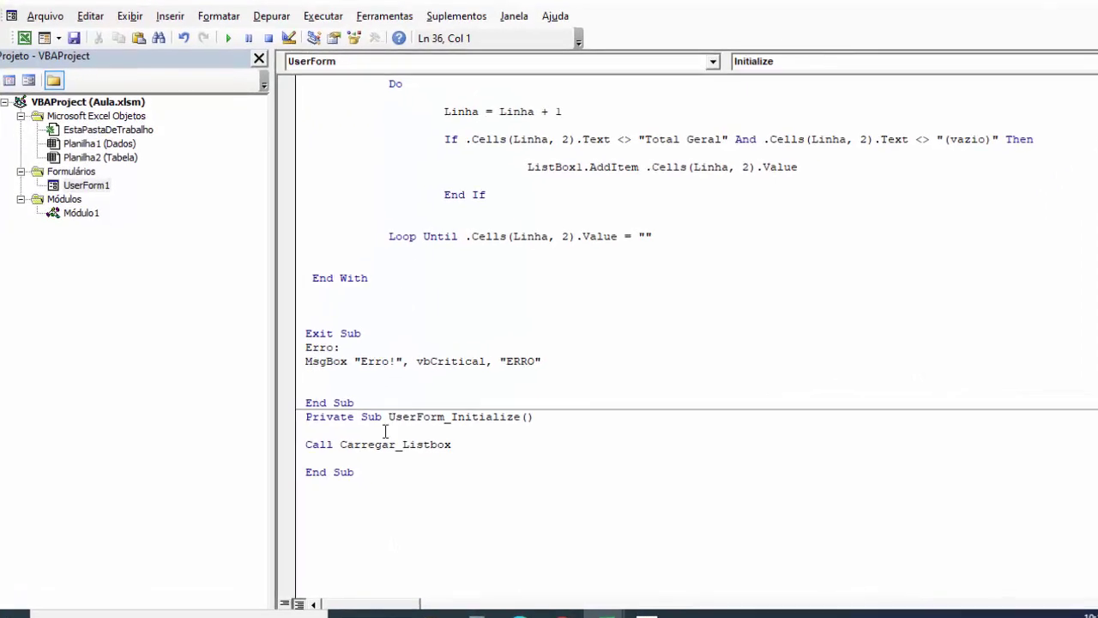
pyautogui.write('ActiveSheet.PivotTables("Tabela dinâmica1").PivotFields("Conta"). _         ClearAllFilters')
pyautogui.press('Return')
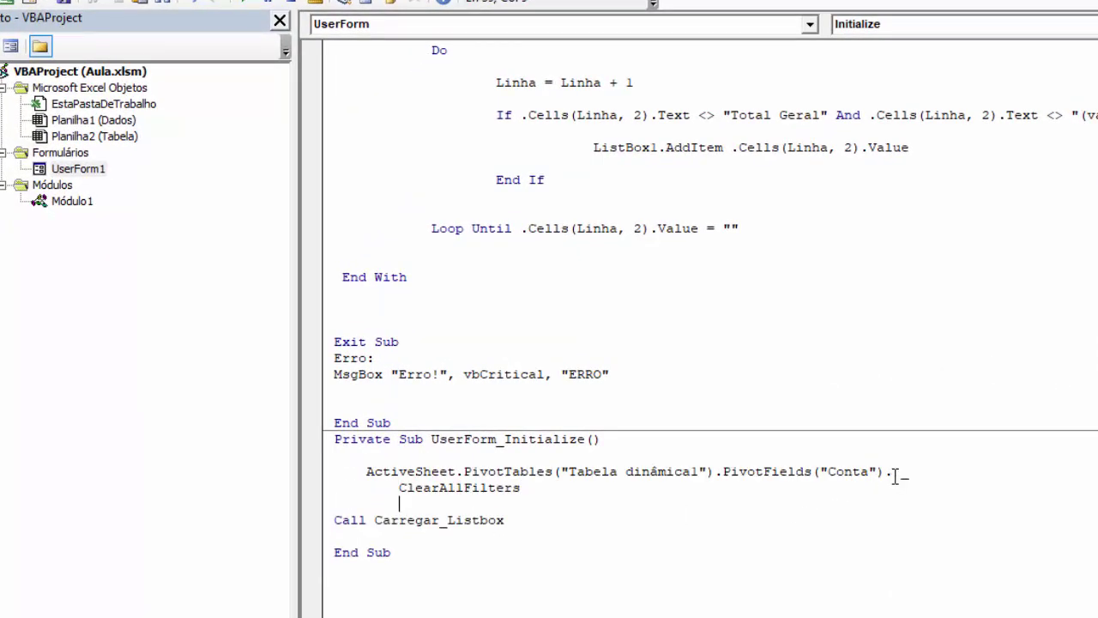
pyautogui.moveTo(890, 471); pyautogui.dragTo(912, 474)
pyautogui.press('Delete')
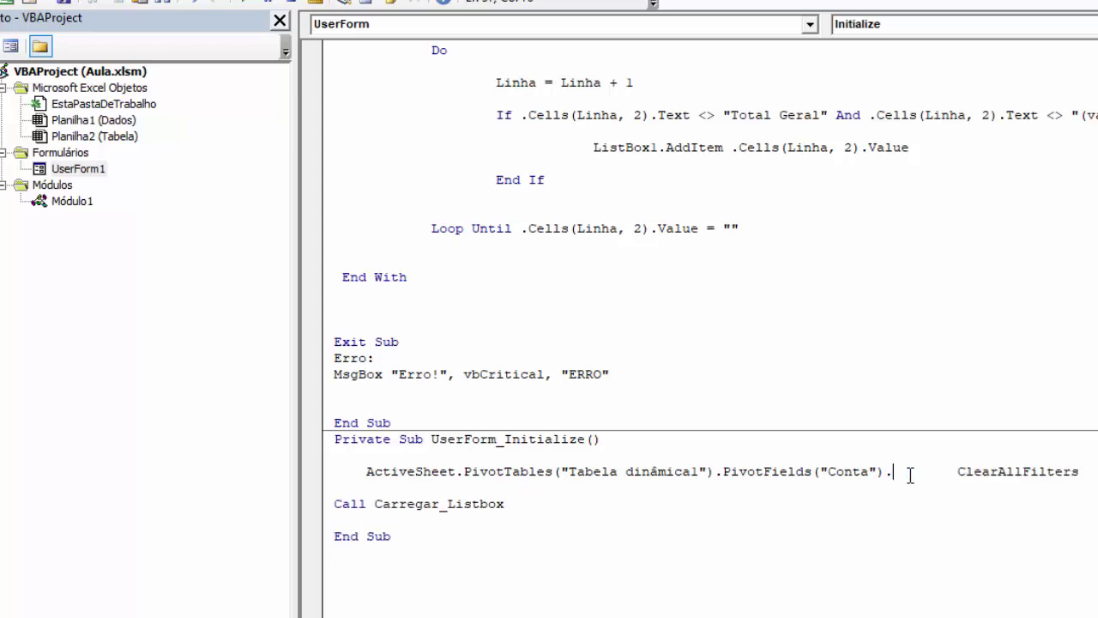
pyautogui.press('Delete')
pyautogui.press('Delete')
pyautogui.press('Delete')
pyautogui.press('Delete')
pyautogui.press('Delete')
pyautogui.press('Delete')
pyautogui.press('Delete')
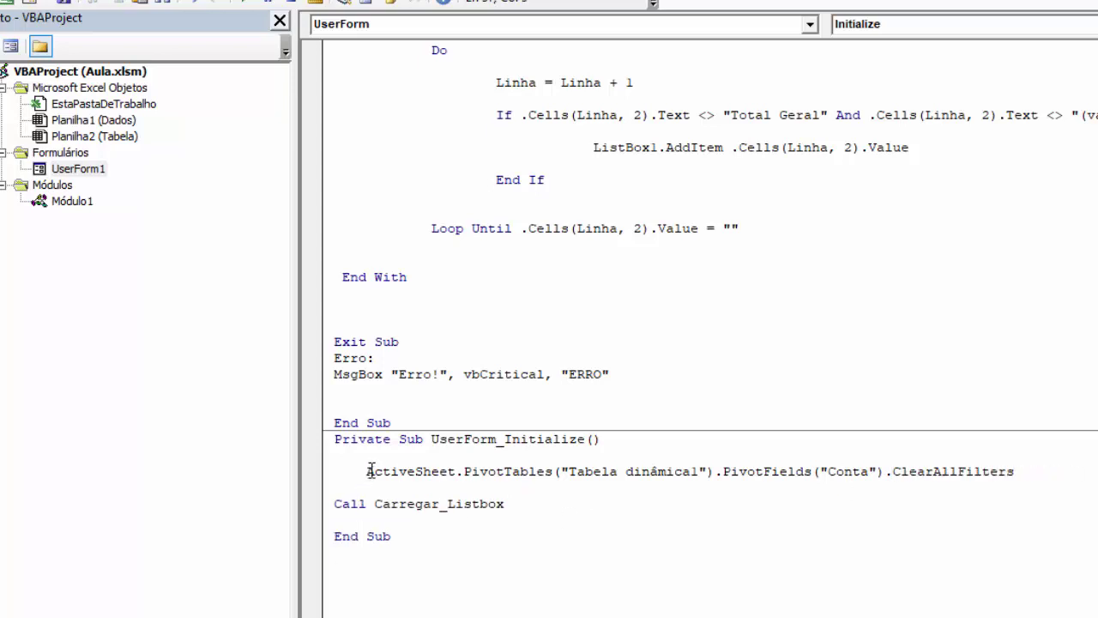
pyautogui.press('BackSpace')
pyautogui.click(1012, 477)
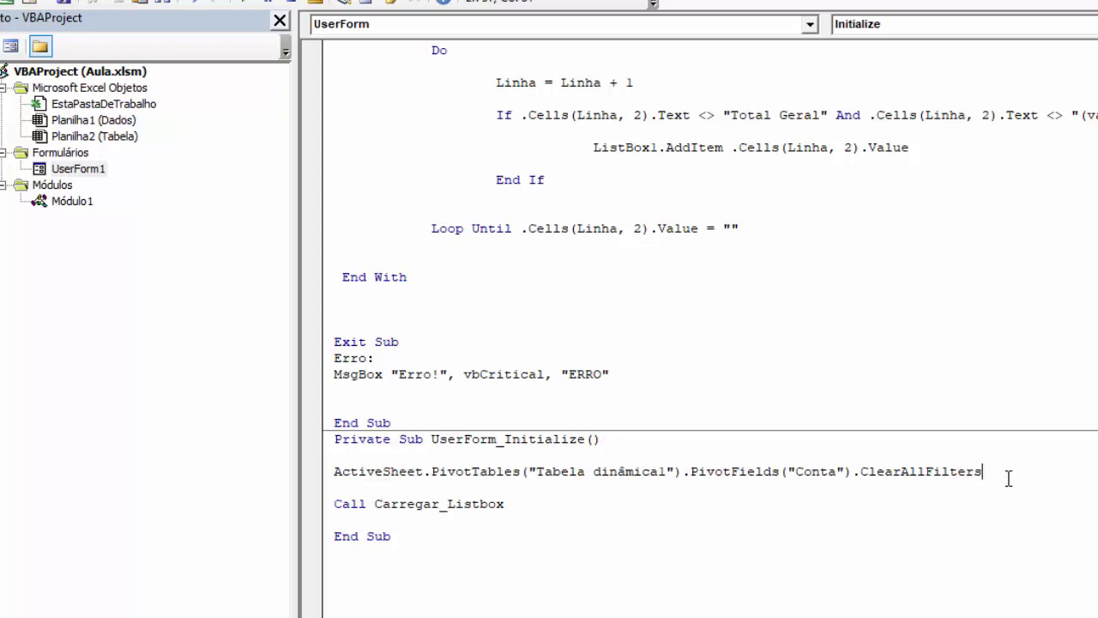
pyautogui.press('Delete')
# Step: Review the pivot name Tabela dinâmica1 and field name Conta in the pasted statement
pyautogui.scroll(-1, 563, 504)
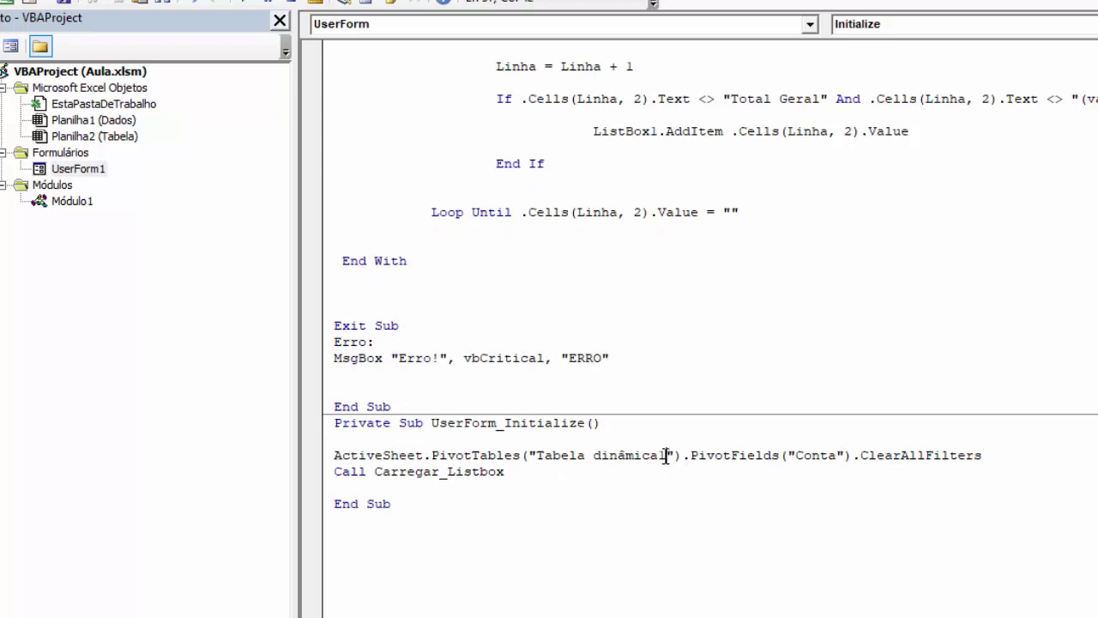
pyautogui.moveTo(666, 455); pyautogui.dragTo(537, 455)
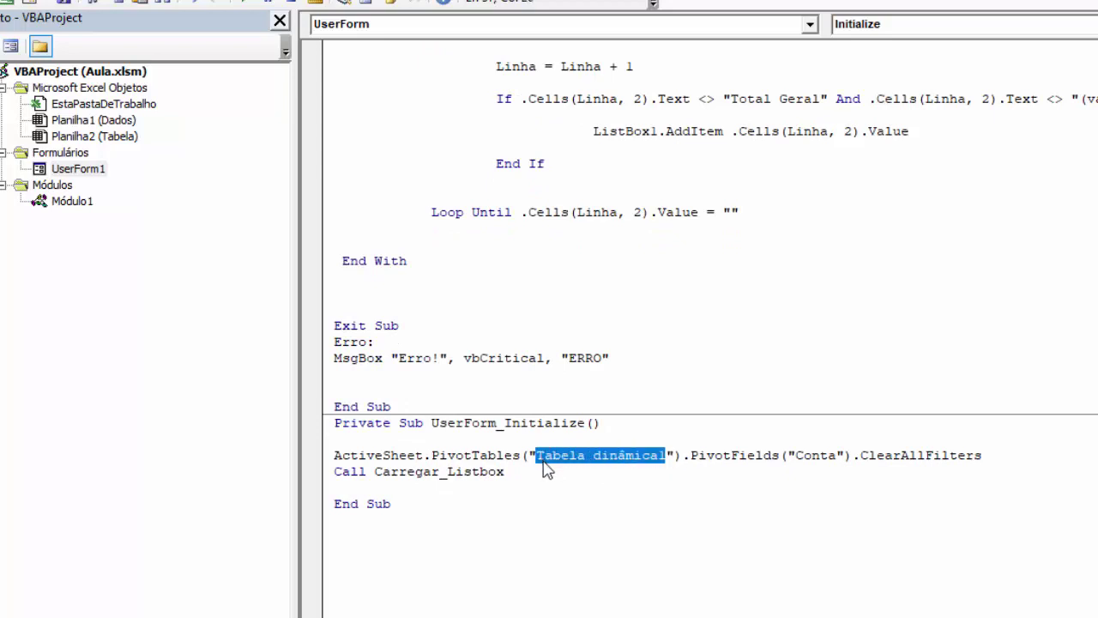
pyautogui.click(742, 484)
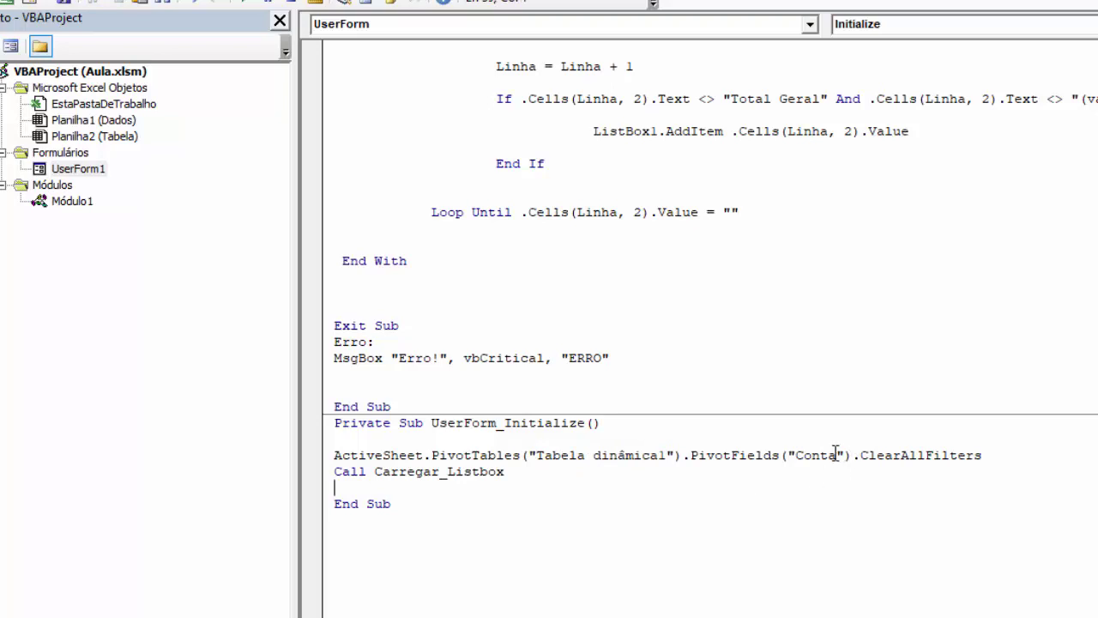
pyautogui.moveTo(835, 455); pyautogui.dragTo(795, 455)
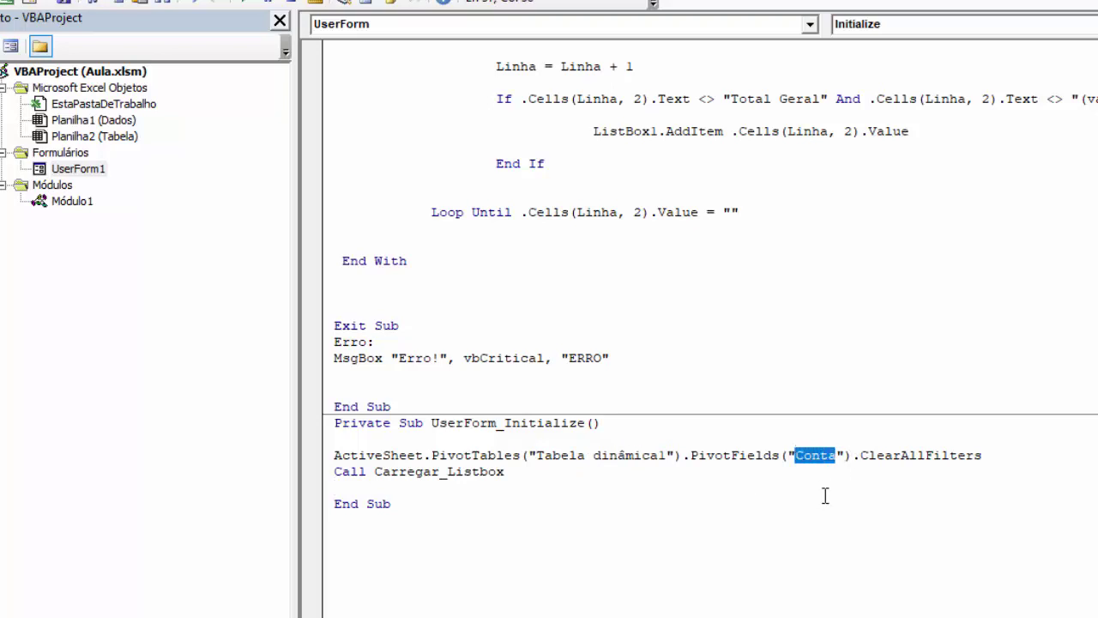
pyautogui.click(34, 62)
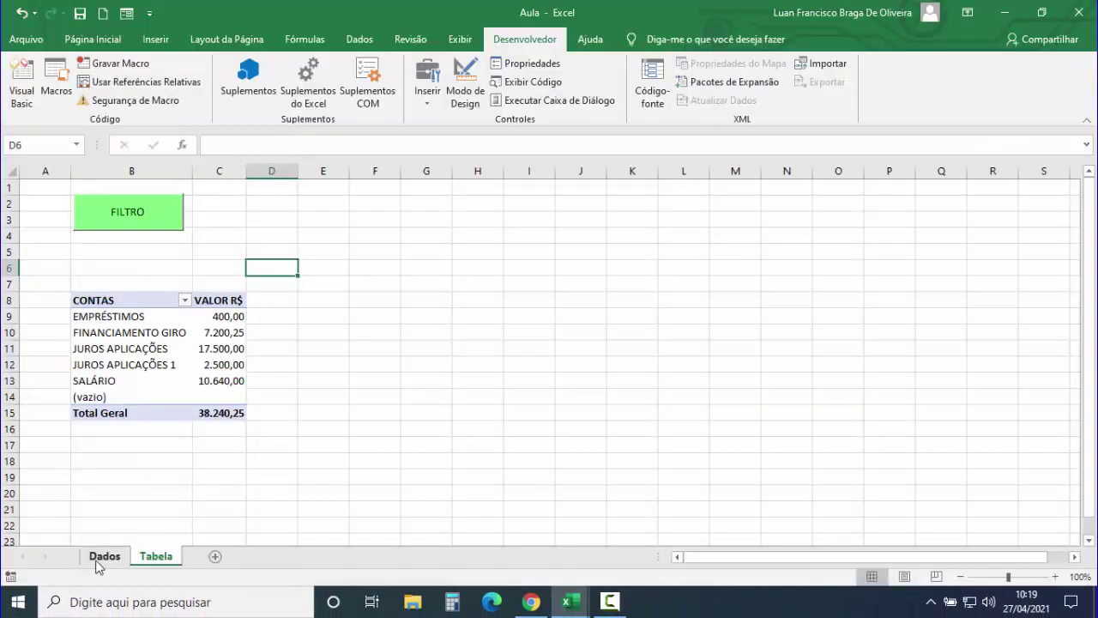
# Step: Check the Conta header in Dados cell G1, then review UserForm1's Initialize code and declarations
pyautogui.click(99, 559)
pyautogui.click(451, 190)
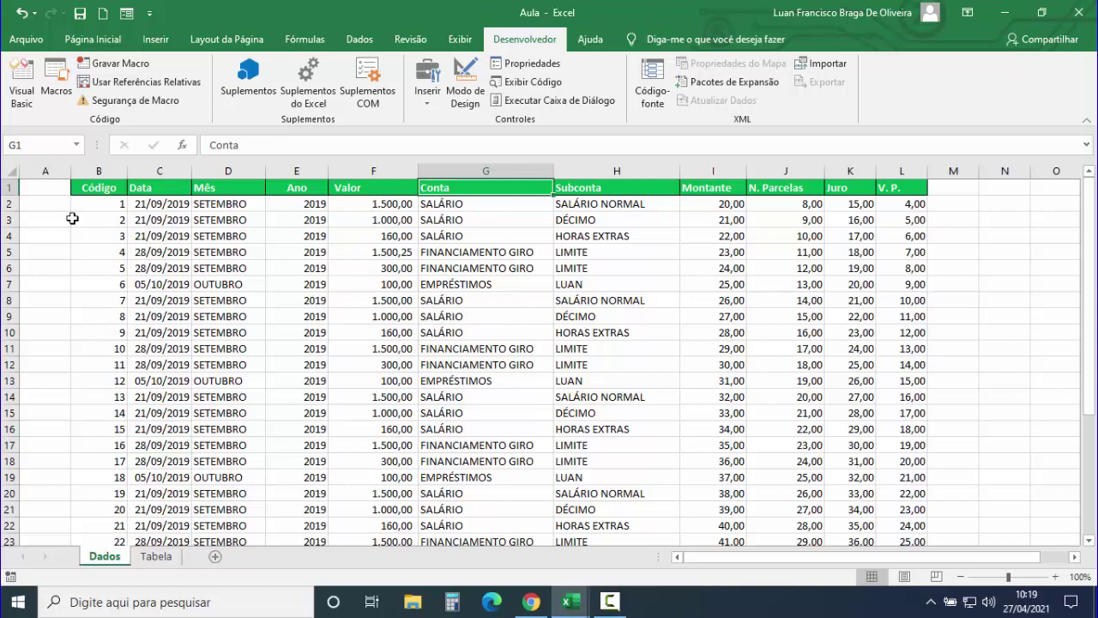
pyautogui.click(21, 86)
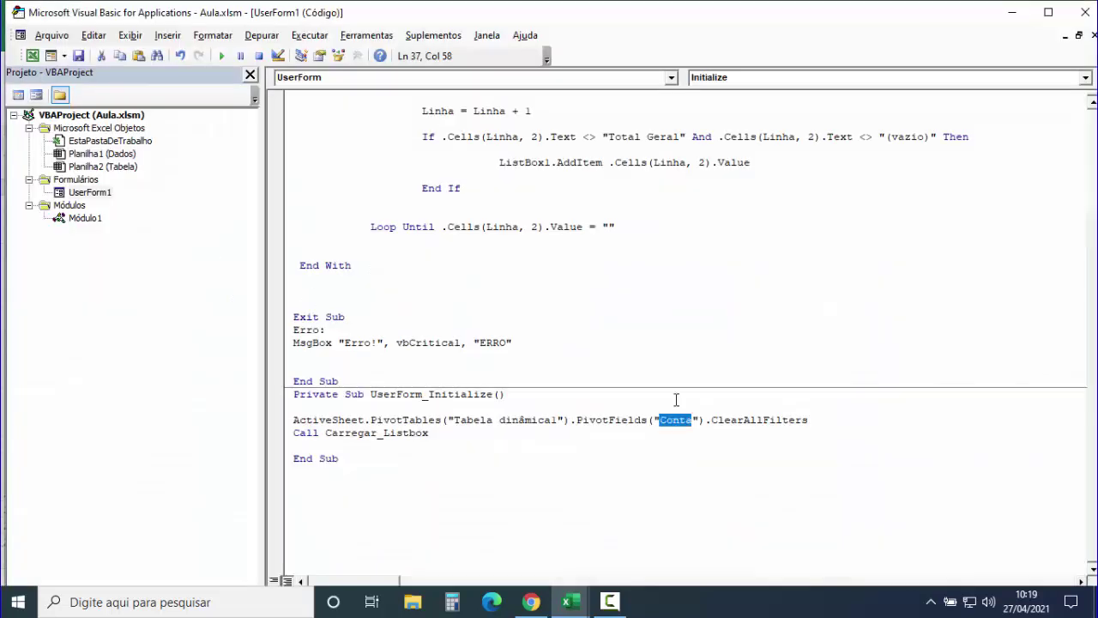
pyautogui.click(680, 429)
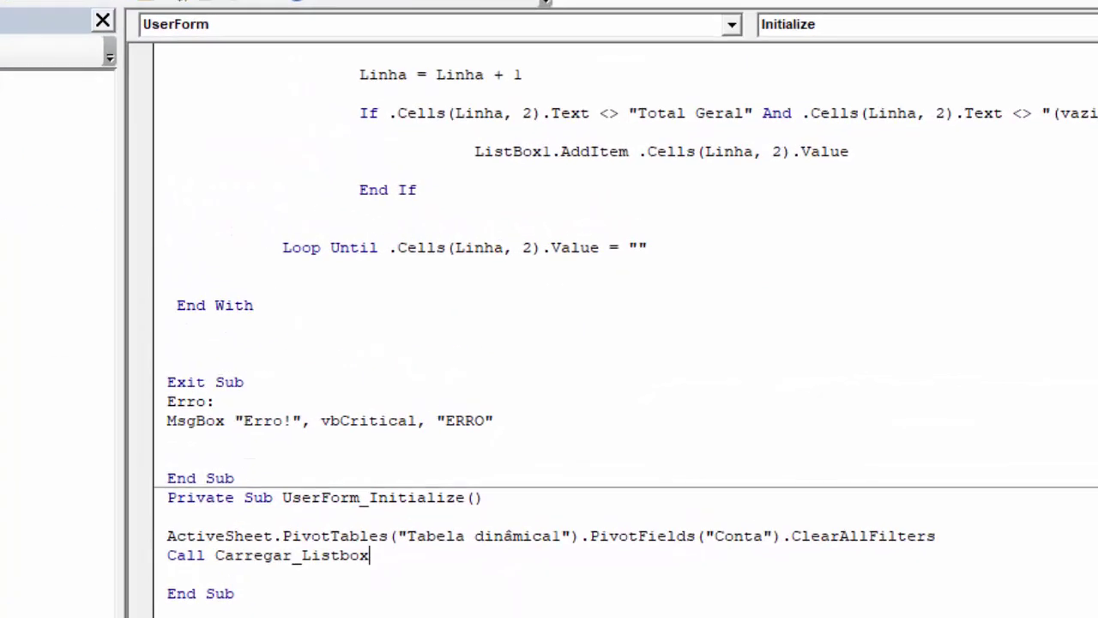
pyautogui.moveTo(408, 535); pyautogui.dragTo(563, 536)
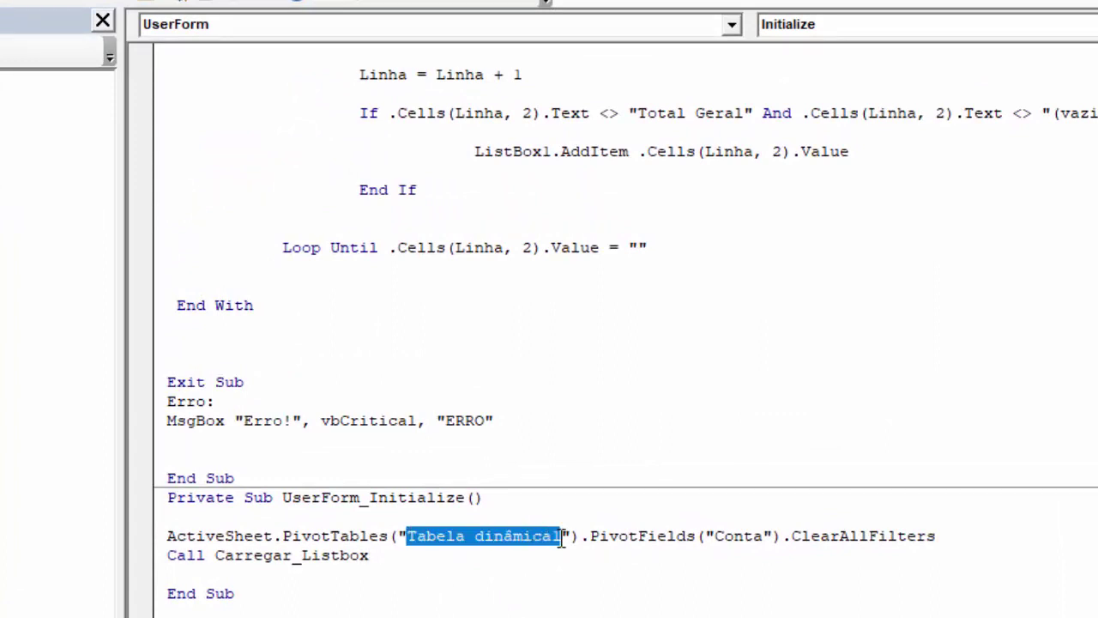
pyautogui.click(503, 578)
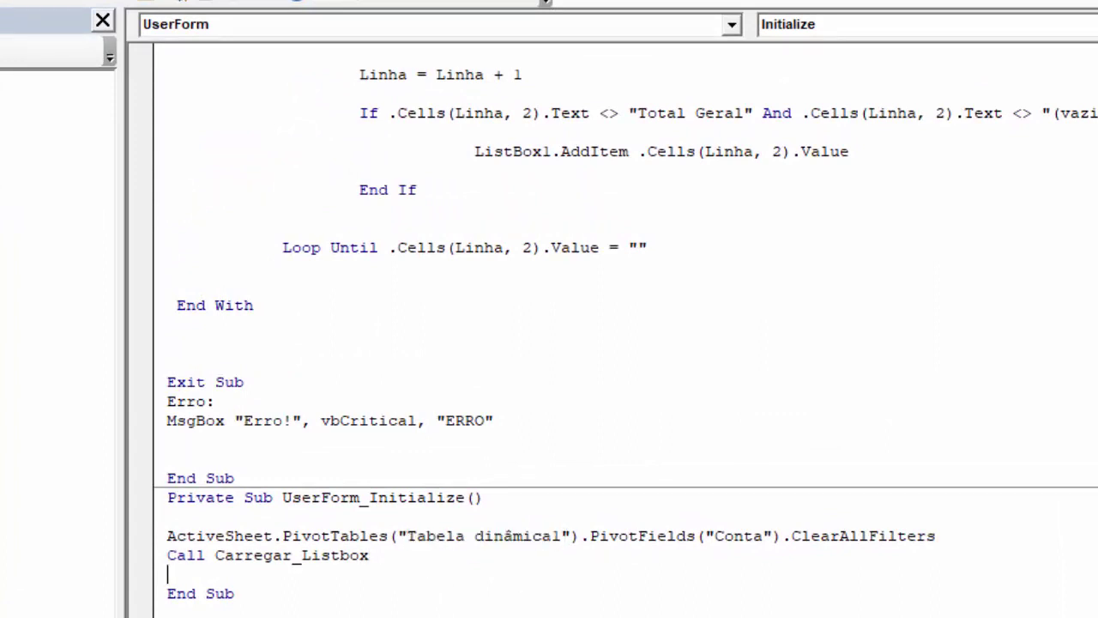
pyautogui.scroll(1, 626, 334)
pyautogui.scroll(3, 625, 333)
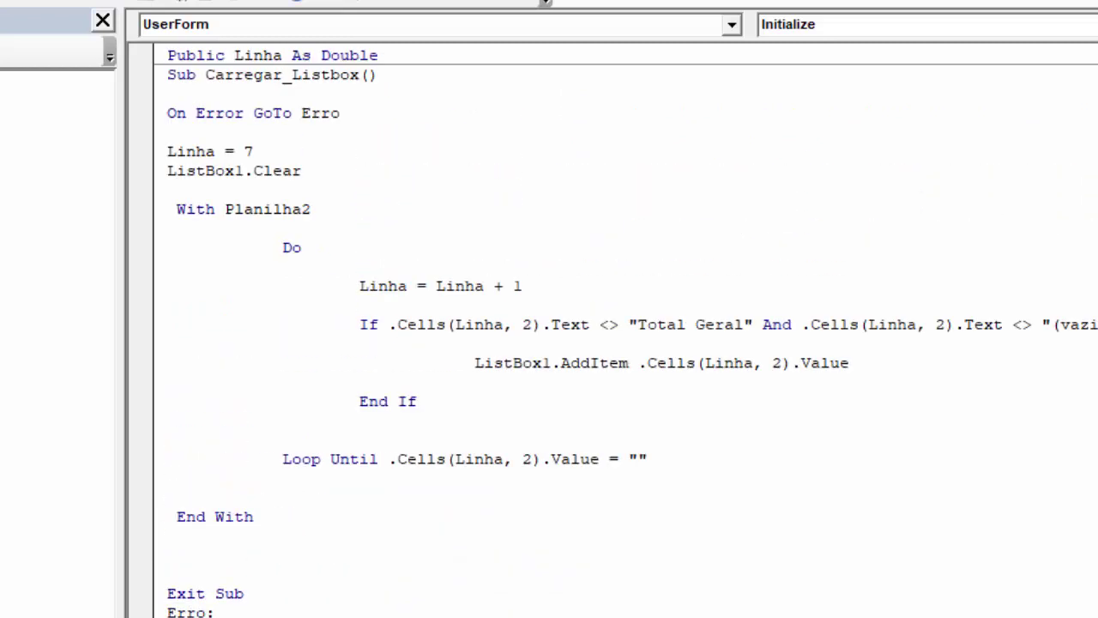
# Step: Declare 'Public Tabela As String' below the Linha declaration
pyautogui.click(399, 58)
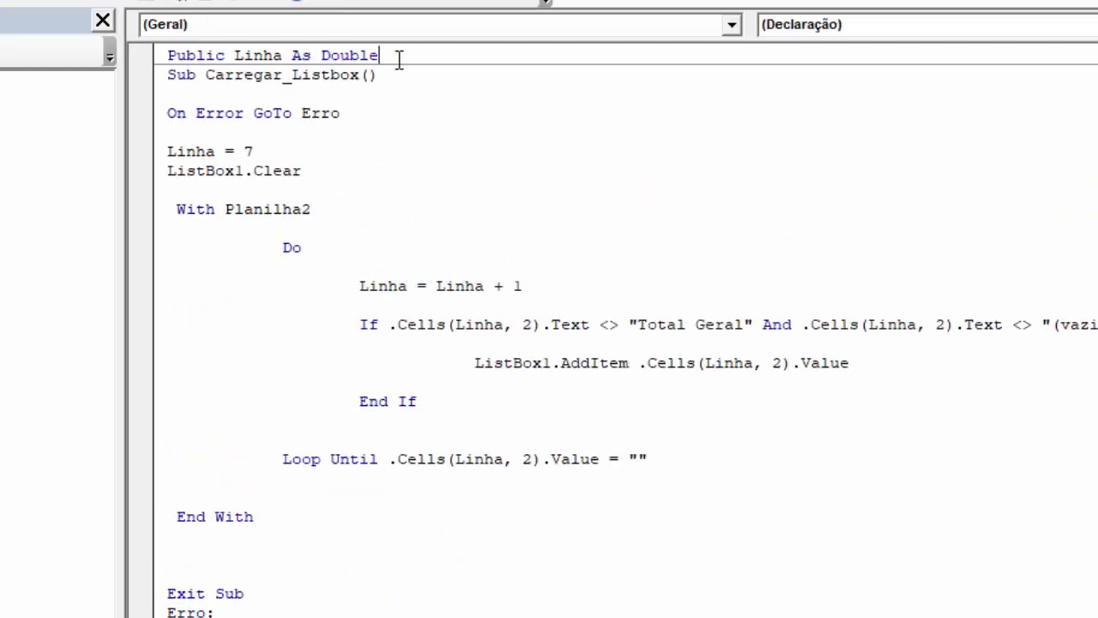
pyautogui.press('Return')
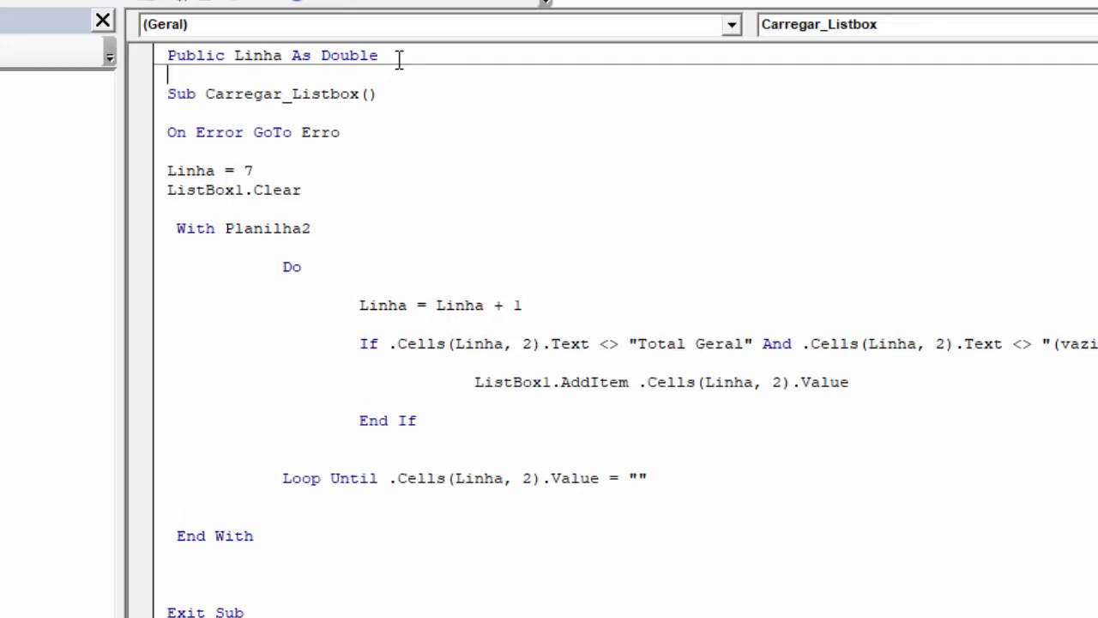
pyautogui.write('Public ')
pyautogui.write('Tabela as ')
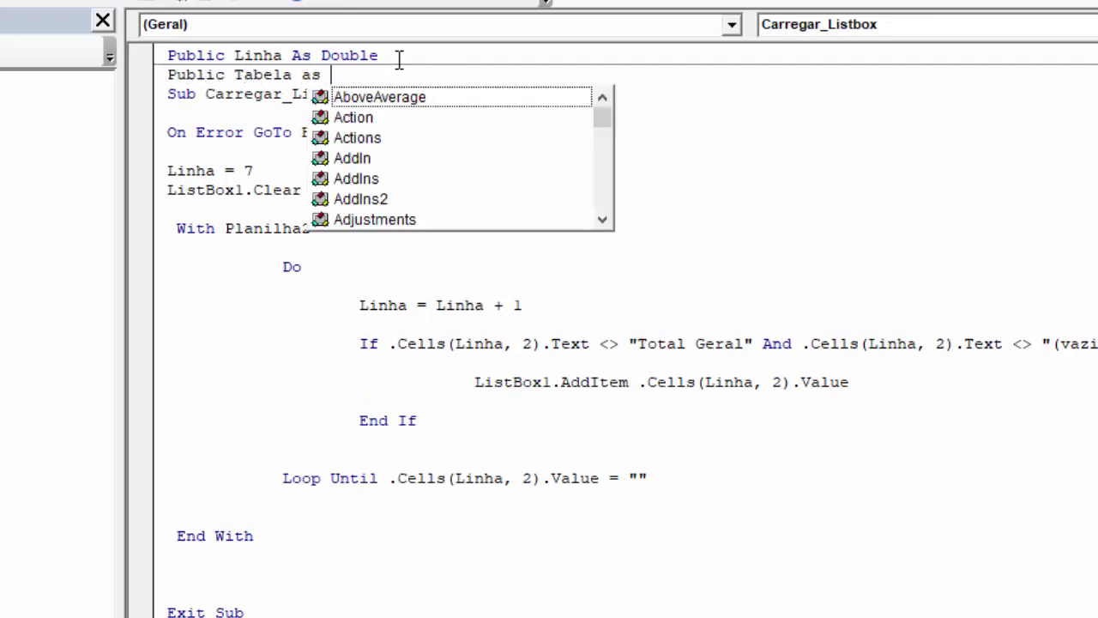
pyautogui.write('String')
pyautogui.press('Return')
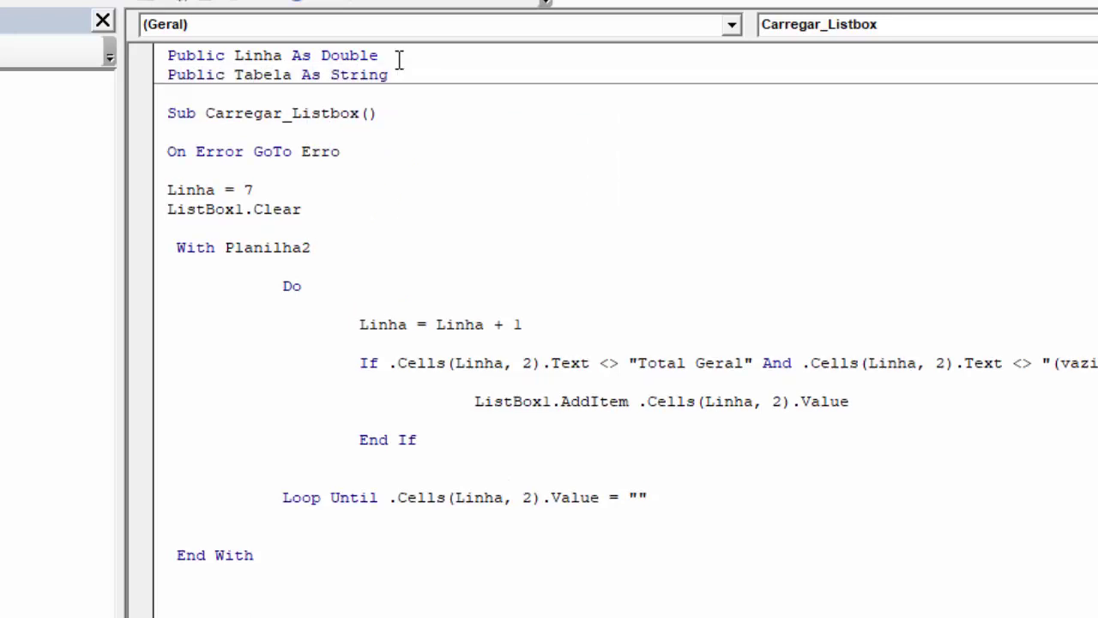
pyautogui.click(290, 76)
pyautogui.moveTo(294, 76); pyautogui.dragTo(234, 76)
# Step: Assign Tabela = "Tabela dinâmica1" in UserForm_Initialize
pyautogui.scroll(-4, 559, 429)
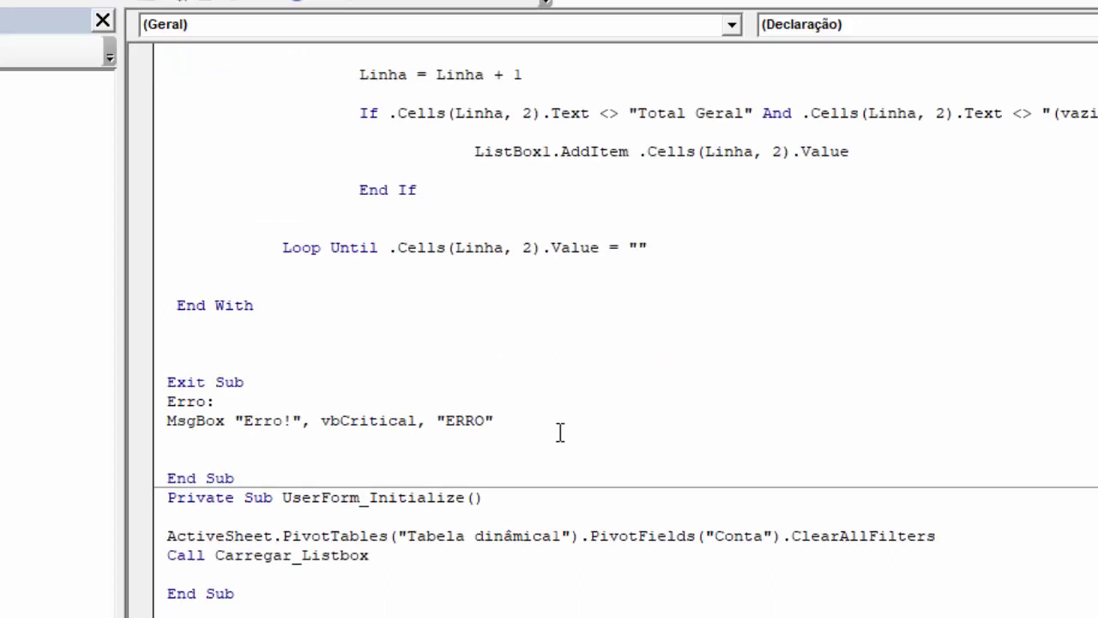
pyautogui.click(189, 515)
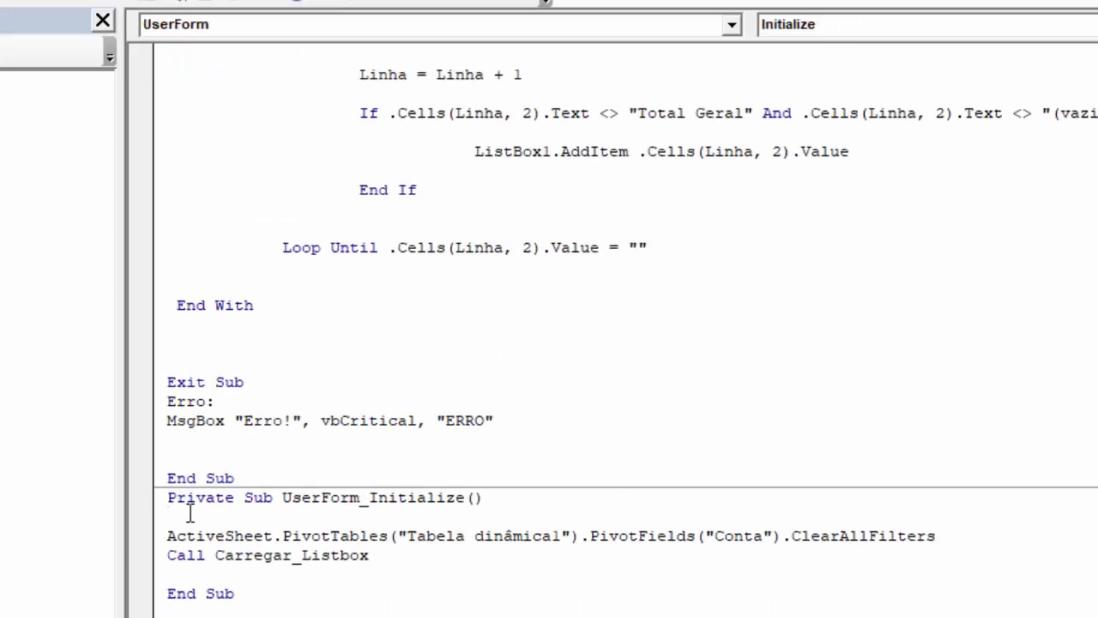
pyautogui.press('Return')
pyautogui.write('Tabela')
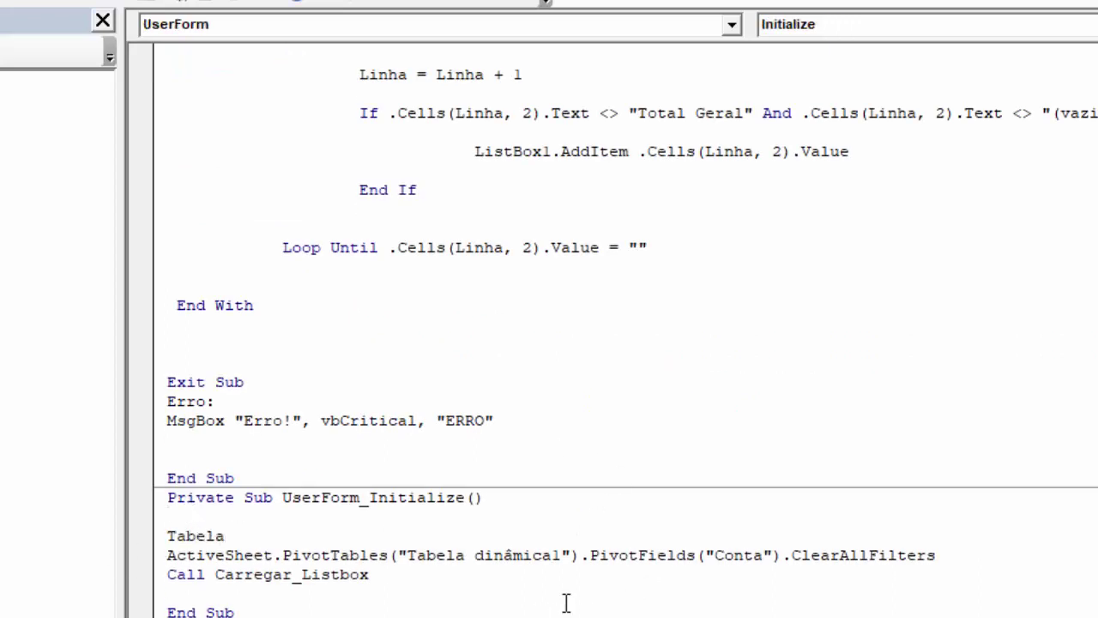
pyautogui.moveTo(569, 554); pyautogui.dragTo(398, 554)
pyautogui.hotkey('ctrl', 'c')
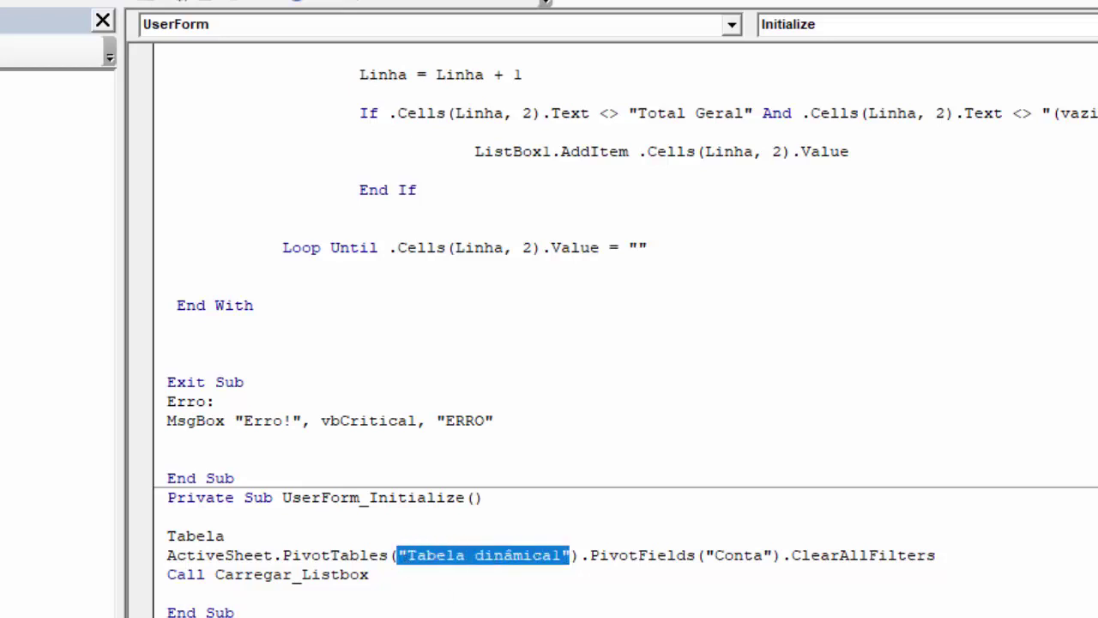
pyautogui.click(255, 536)
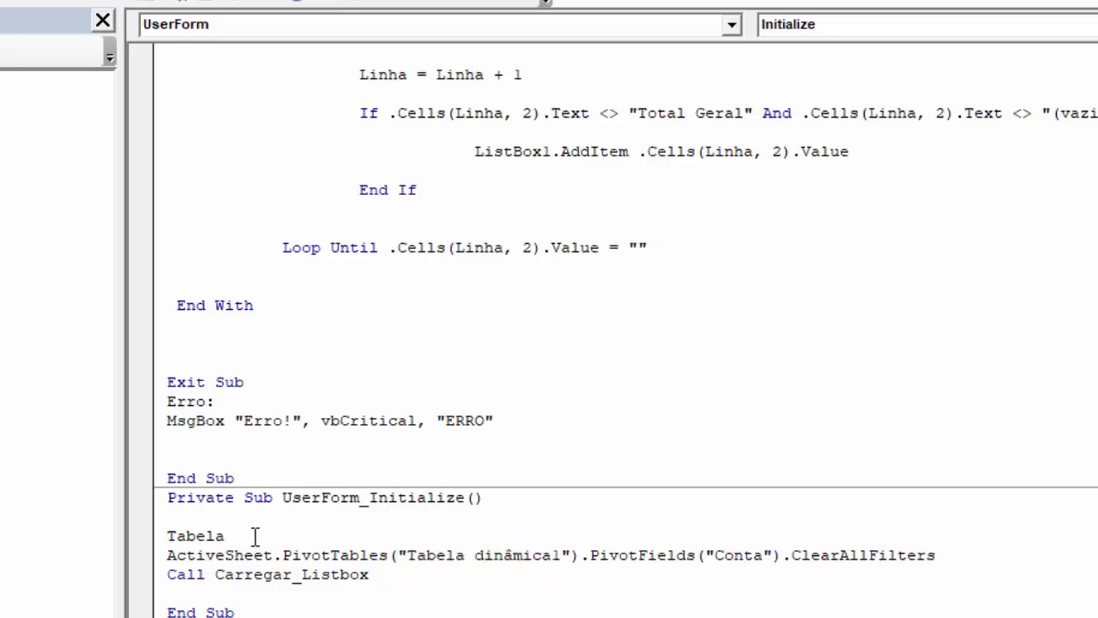
pyautogui.write('=')
pyautogui.hotkey('ctrl', 'v')
pyautogui.press('Return')
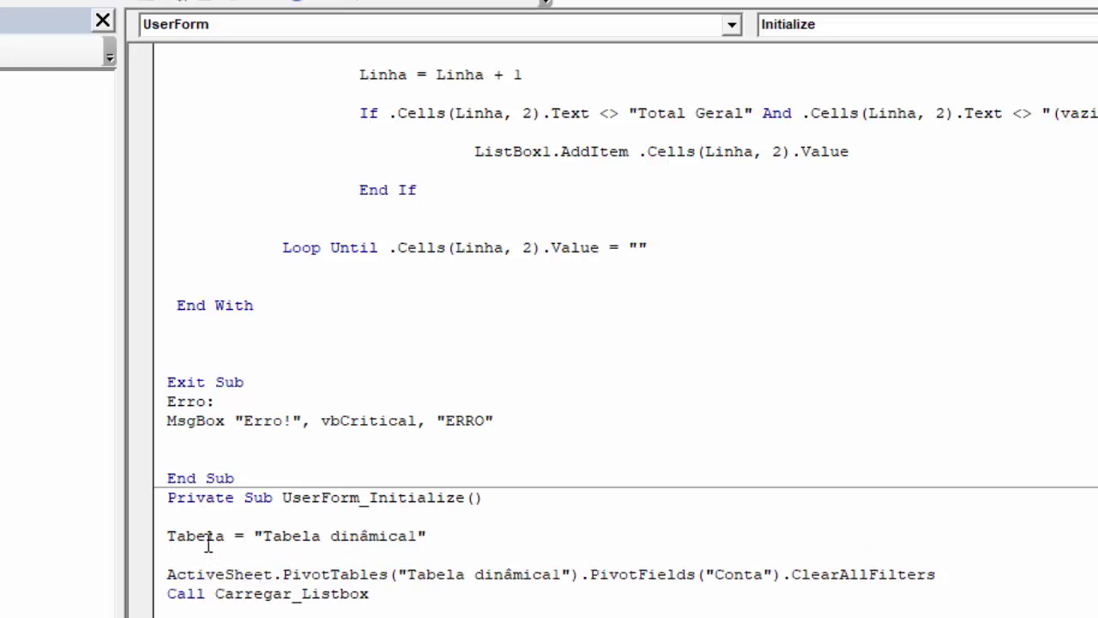
# Step: Replace the literal pivot table name in PivotTables() with the Tabela variable
pyautogui.doubleClick(216, 535)
pyautogui.hotkey('ctrl', 'c')
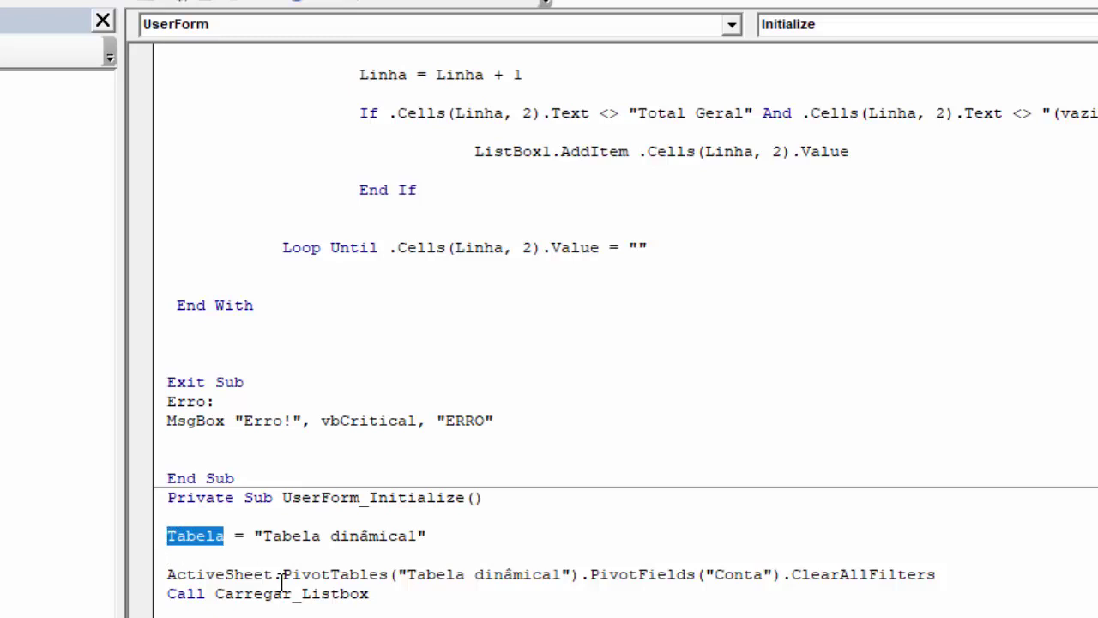
pyautogui.moveTo(570, 573); pyautogui.dragTo(397, 574)
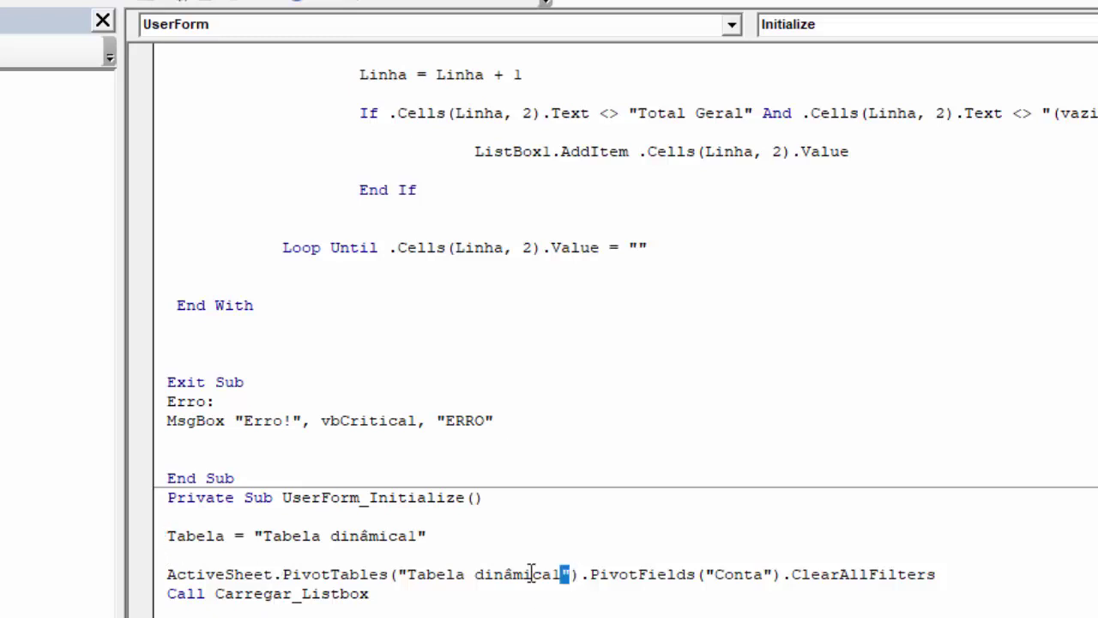
pyautogui.hotkey('ctrl', 'v')
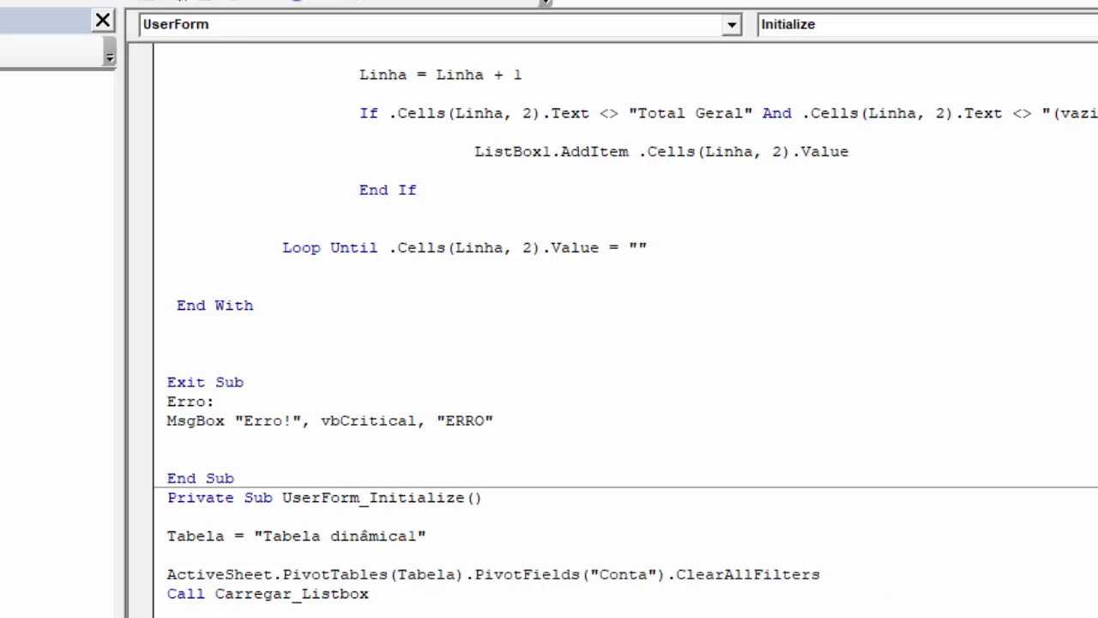
pyautogui.scroll(4, 549, 326)
# Step: Add a 'Public ColunaFiltro As String' declaration below the Tabela declaration
pyautogui.click(422, 77)
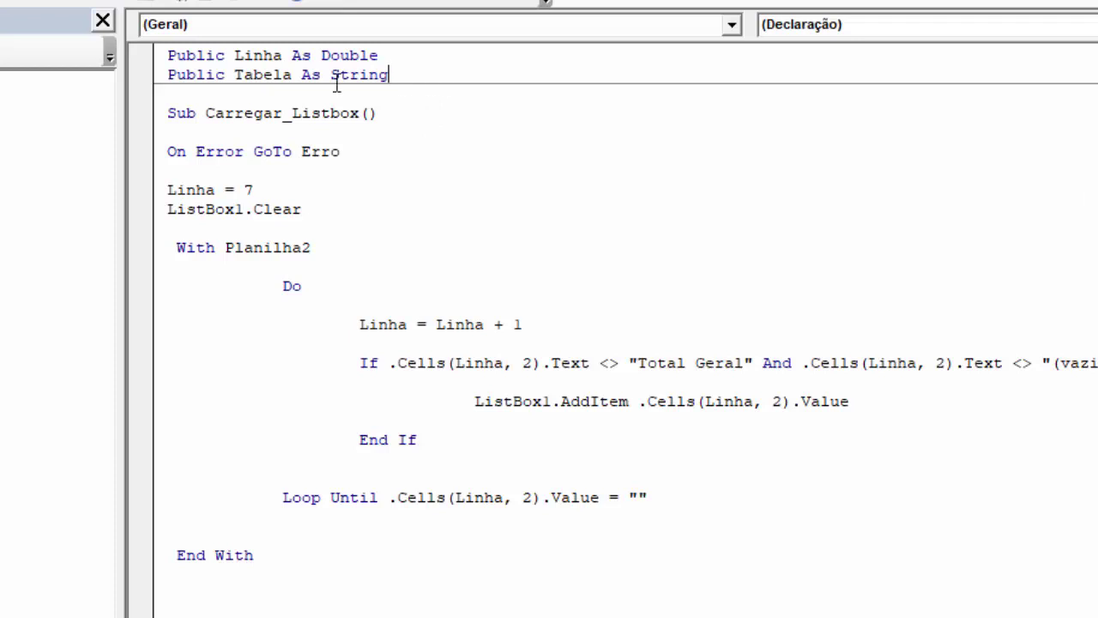
pyautogui.keyDown('shift'); pyautogui.click(166, 77); pyautogui.keyUp('shift')
pyautogui.click(400, 75)
pyautogui.press('Return')
pyautogui.write('Public Tabela As String')
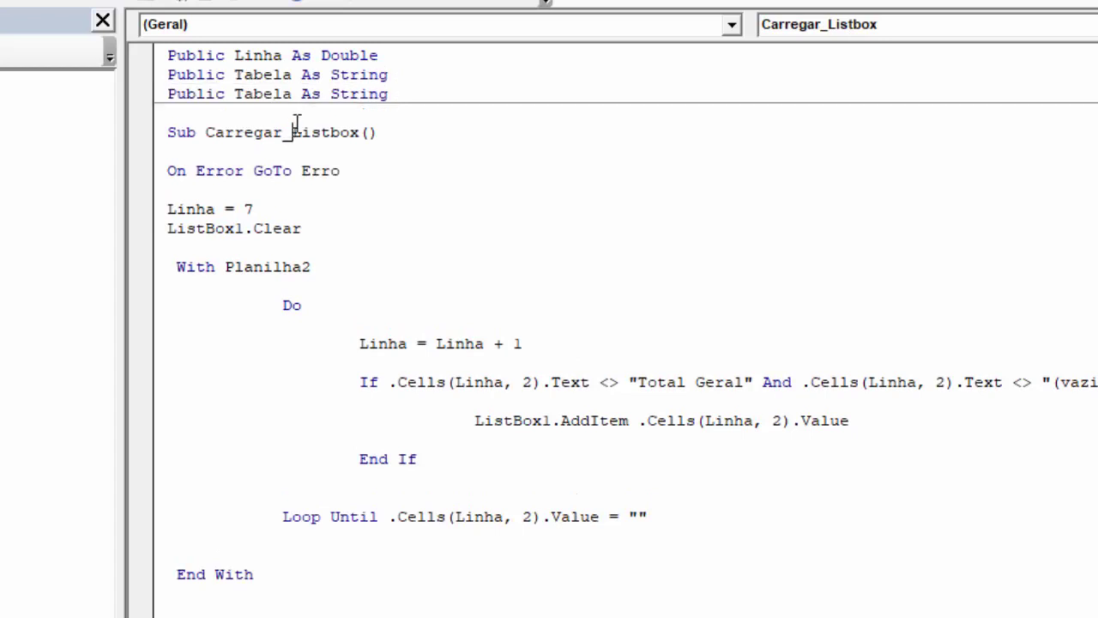
pyautogui.moveTo(294, 96); pyautogui.dragTo(234, 95)
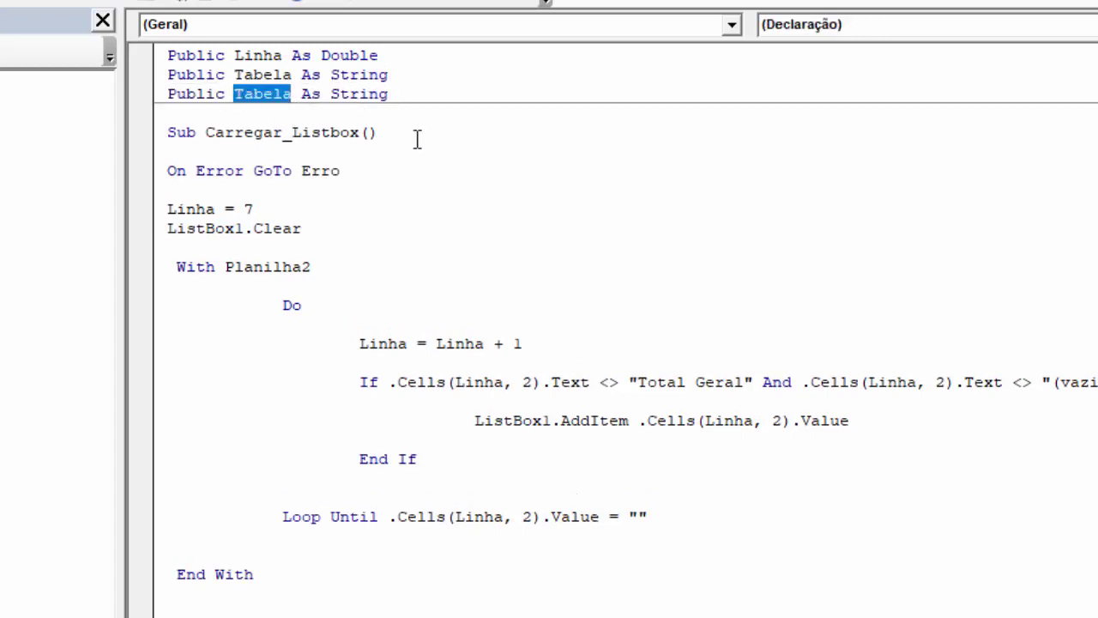
pyautogui.write('Coluna')
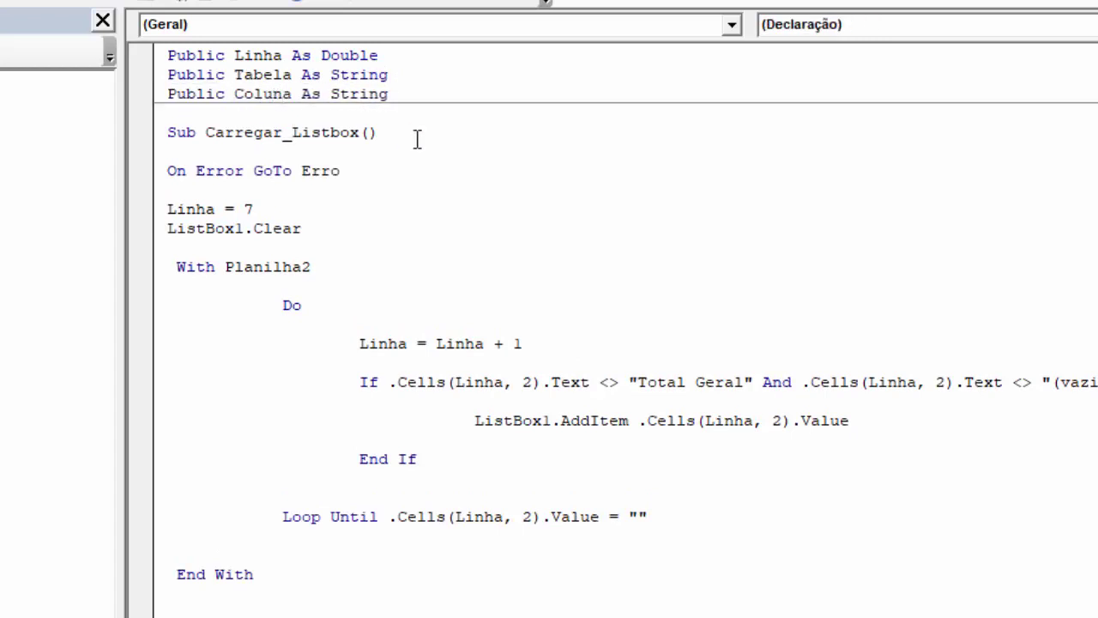
pyautogui.write('Filtro')
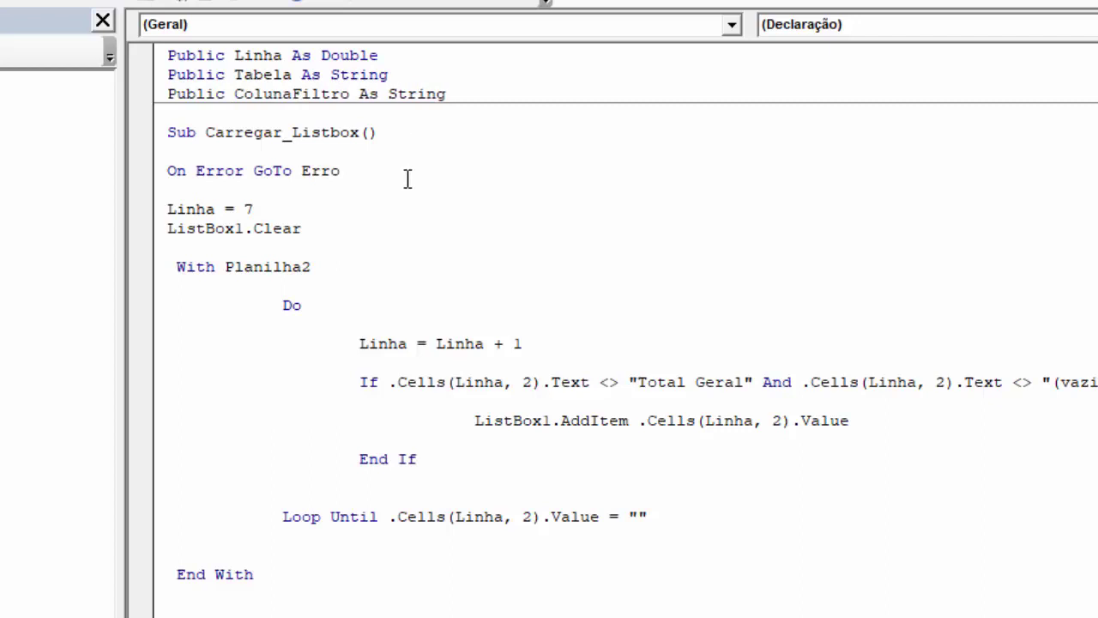
pyautogui.click(407, 180)
pyautogui.moveTo(349, 94); pyautogui.dragTo(234, 96)
pyautogui.hotkey('ctrl', 'c')
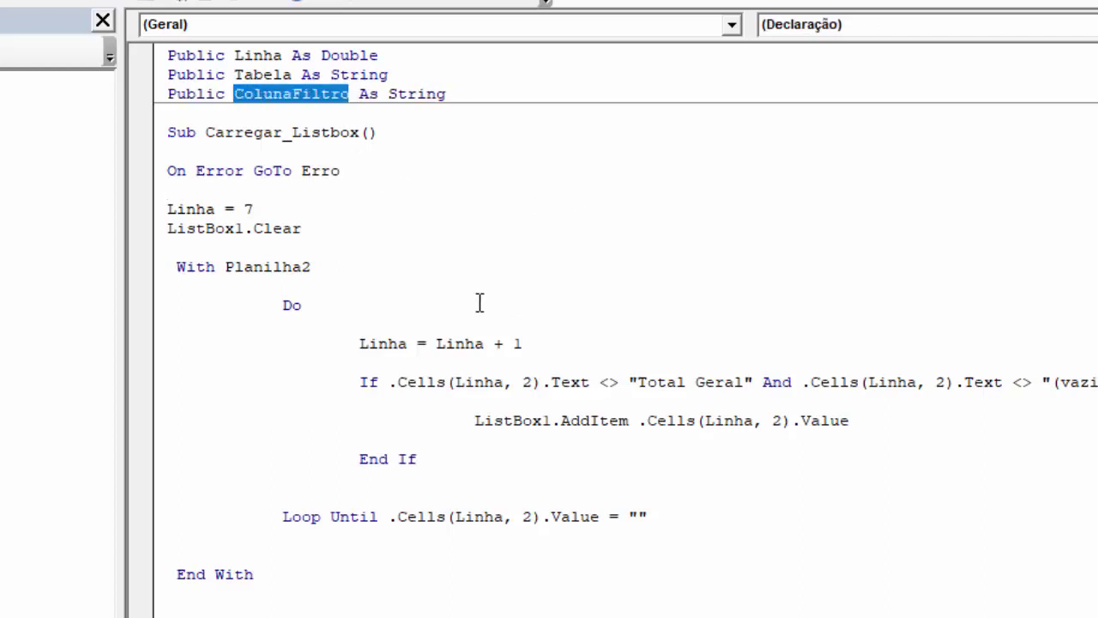
# Step: Assign ColunaFiltro = "Conta" in UserForm_Initialize after the Tabela assignment
pyautogui.scroll(-5, 385, 317)
pyautogui.scroll(-1, 385, 316)
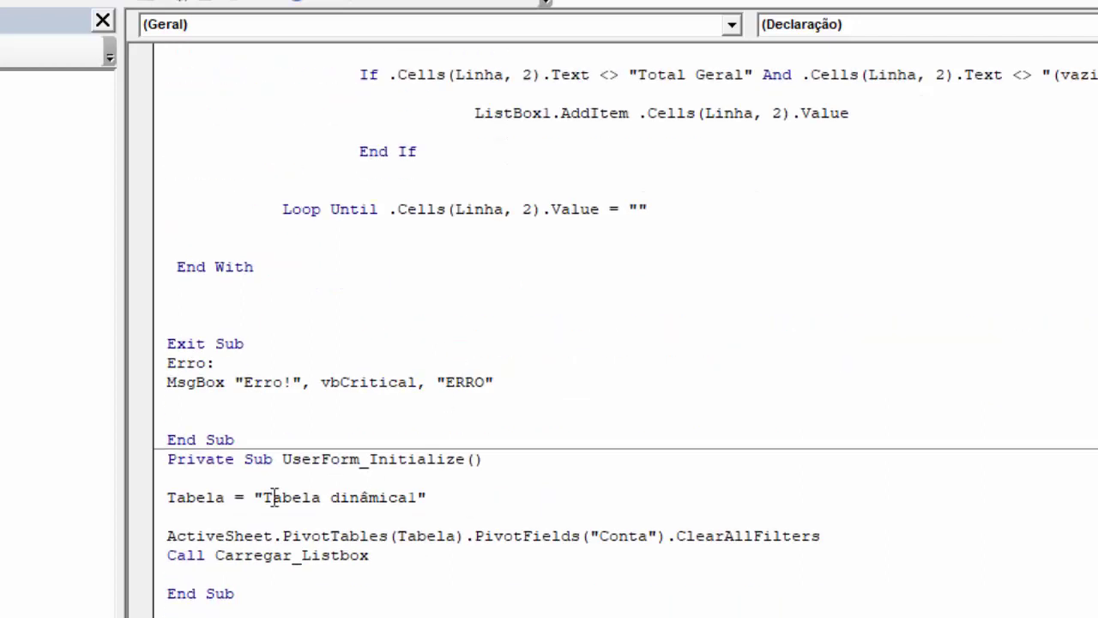
pyautogui.click(197, 514)
pyautogui.hotkey('ctrl', 'v')
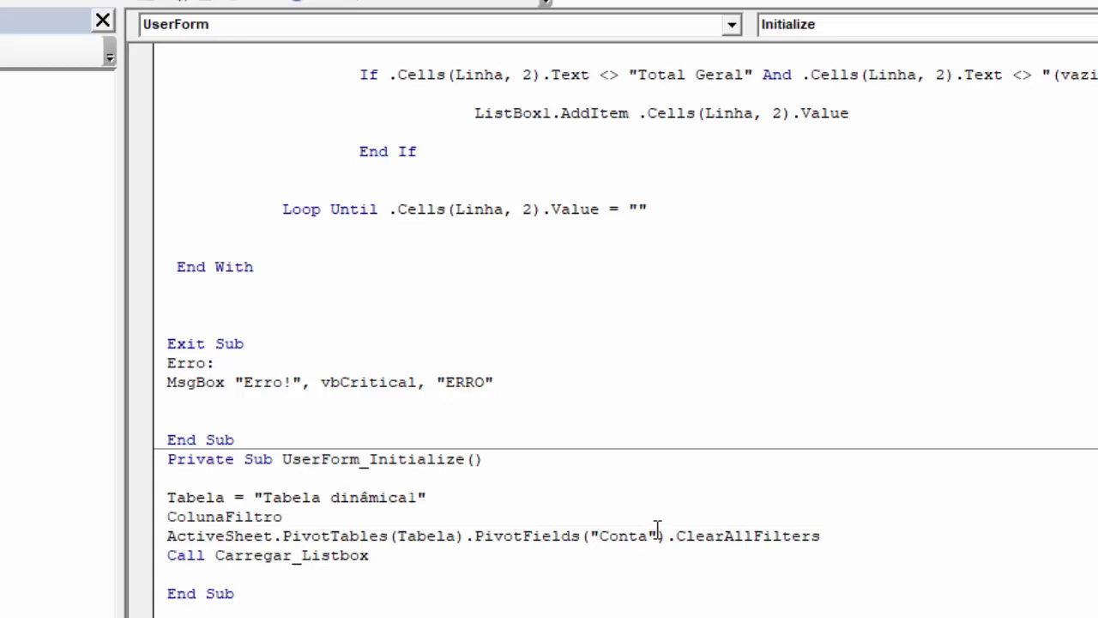
pyautogui.moveTo(657, 529); pyautogui.dragTo(594, 528)
pyautogui.hotkey('ctrl', 'c')
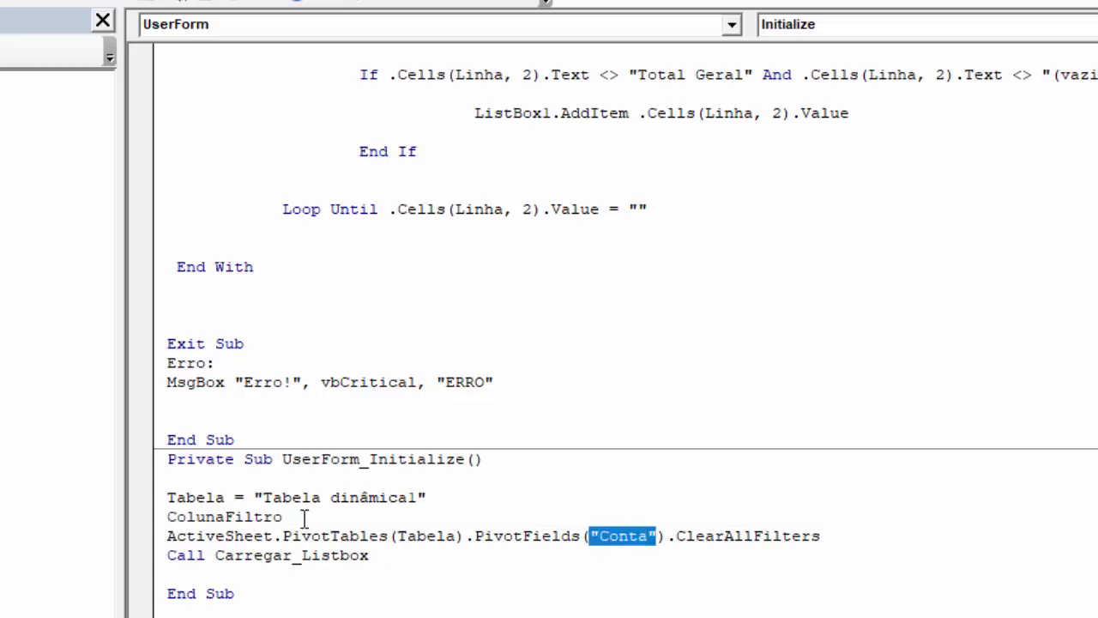
pyautogui.click(345, 531)
pyautogui.hotkey('ctrl', 'v')
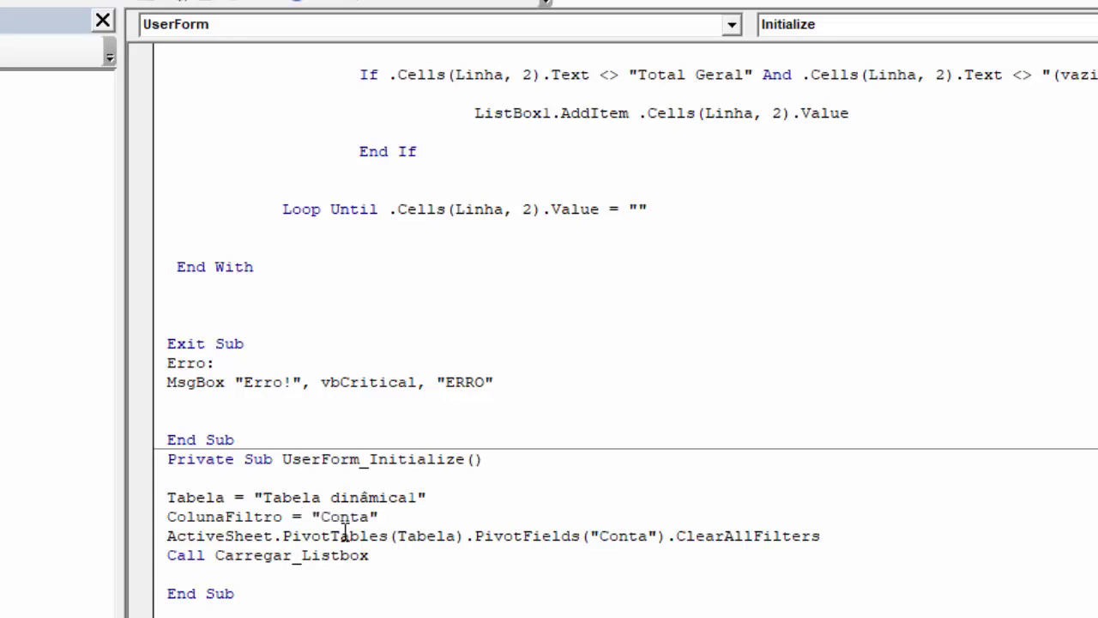
pyautogui.press('Return')
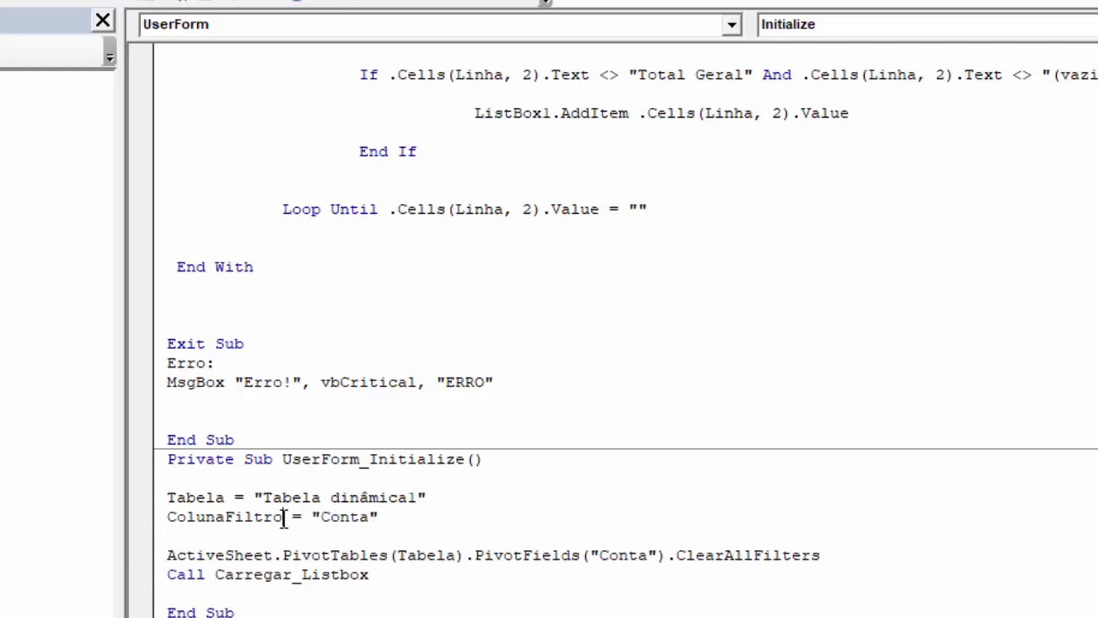
# Step: Replace the literal "Conta" in PivotFields() with the ColunaFiltro variable
pyautogui.moveTo(283, 518); pyautogui.dragTo(158, 518)
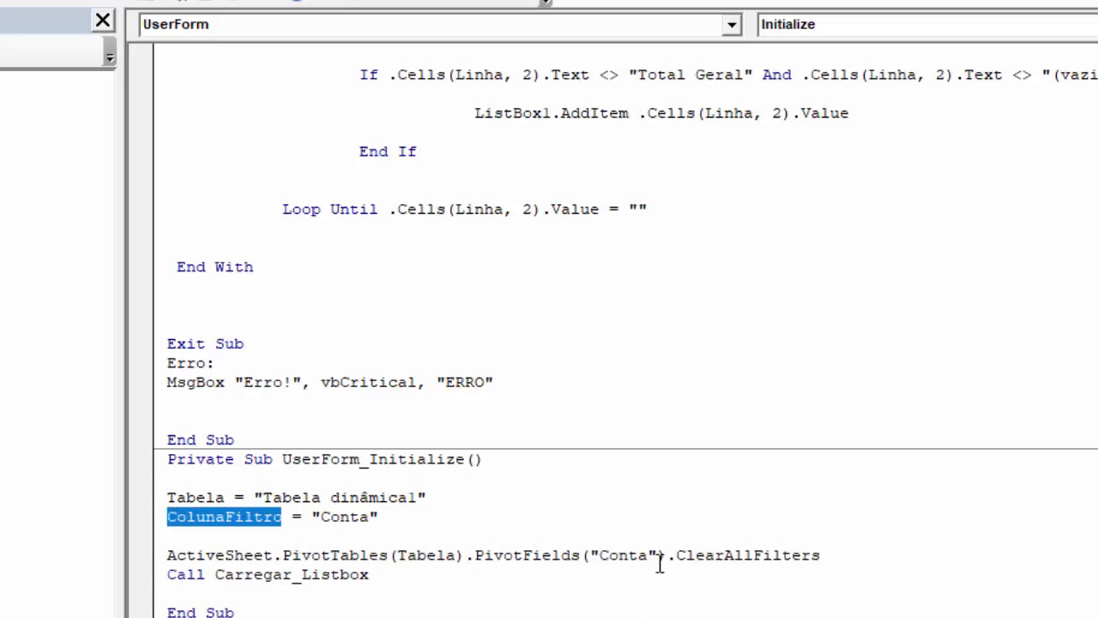
pyautogui.moveTo(658, 555); pyautogui.dragTo(589, 555)
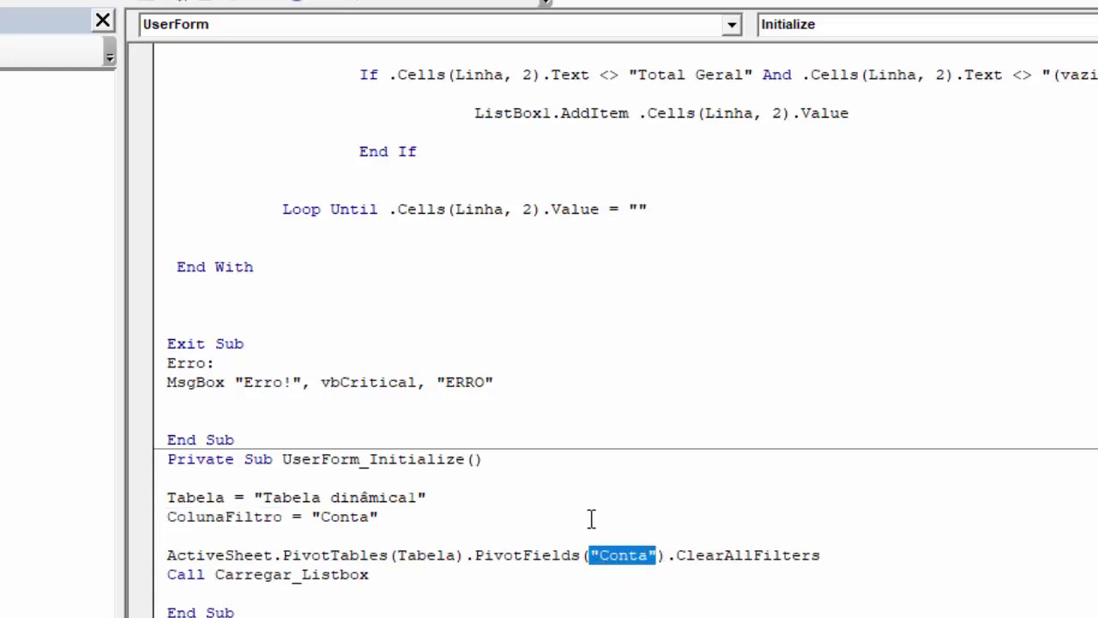
pyautogui.write('ColunaFiltro')
pyautogui.press('Up')
pyautogui.press('Up')
pyautogui.press('Up')
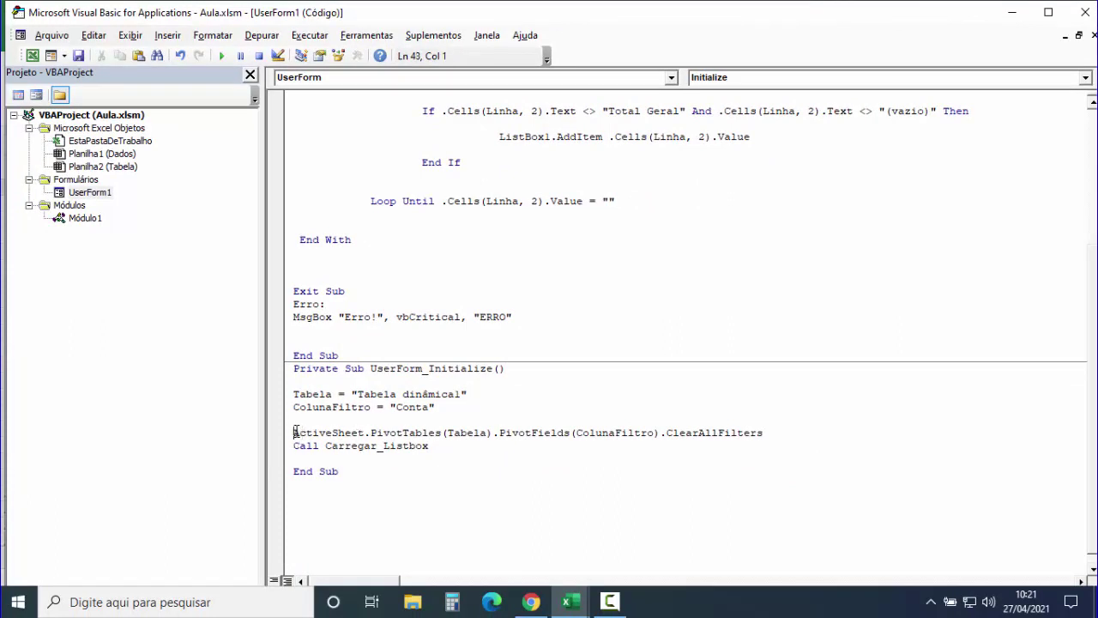
# Step: Insert a blank line after the ClearAllFilters line
pyautogui.moveTo(294, 433); pyautogui.dragTo(796, 433)
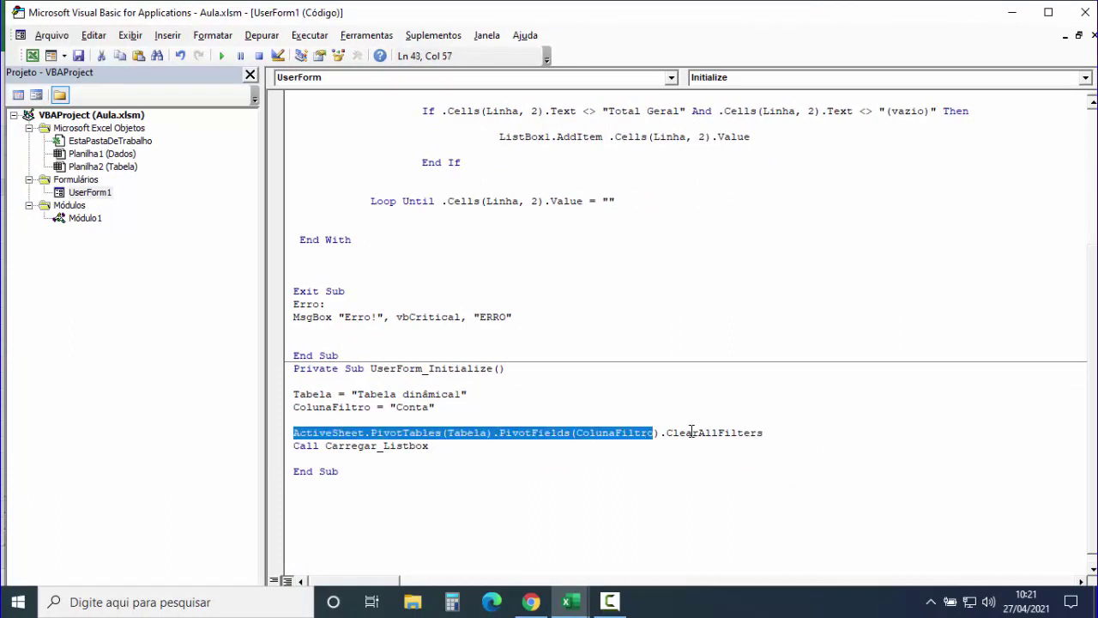
pyautogui.click(763, 440)
pyautogui.press('Return')
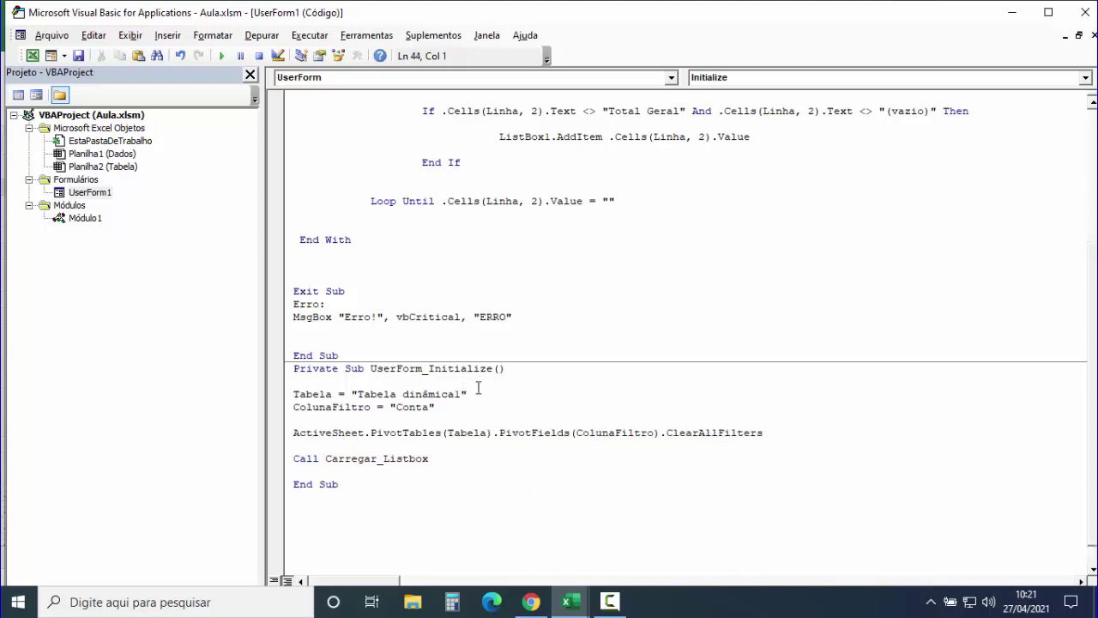
# Step: Create a UserForm_QueryClose routine containing the ClearAllFilters line using Tabela and ColunaFiltro
pyautogui.click(1085, 78)
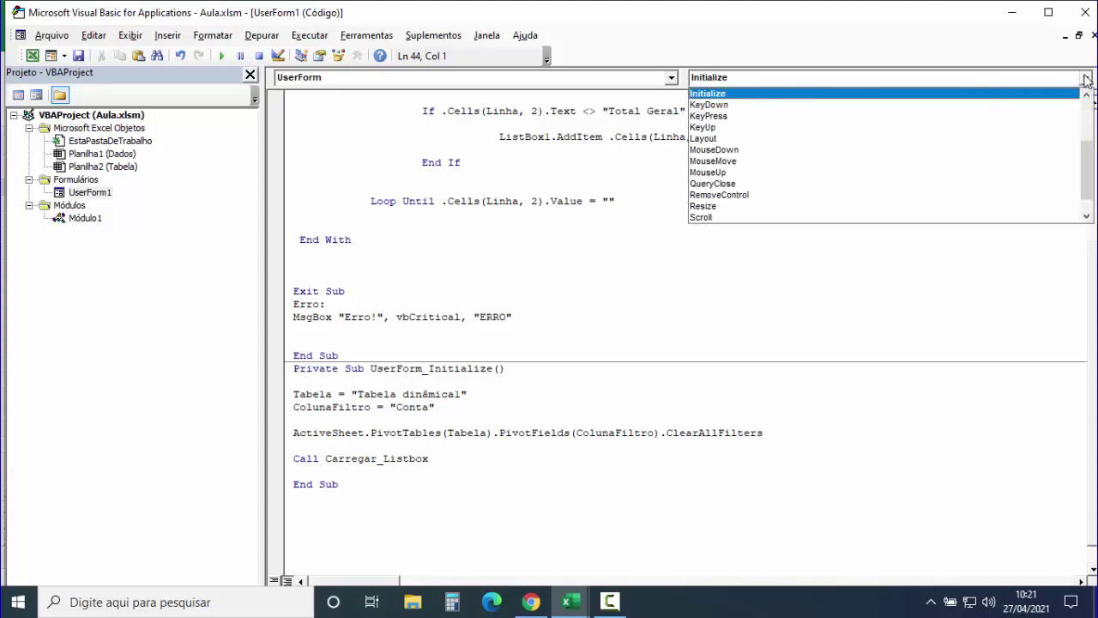
pyautogui.click(734, 183)
pyautogui.press('Return')
pyautogui.write('ActiveSheet.PivotTables(Tabela).PivotFields(ColunaFiltro).ClearAllFilters')
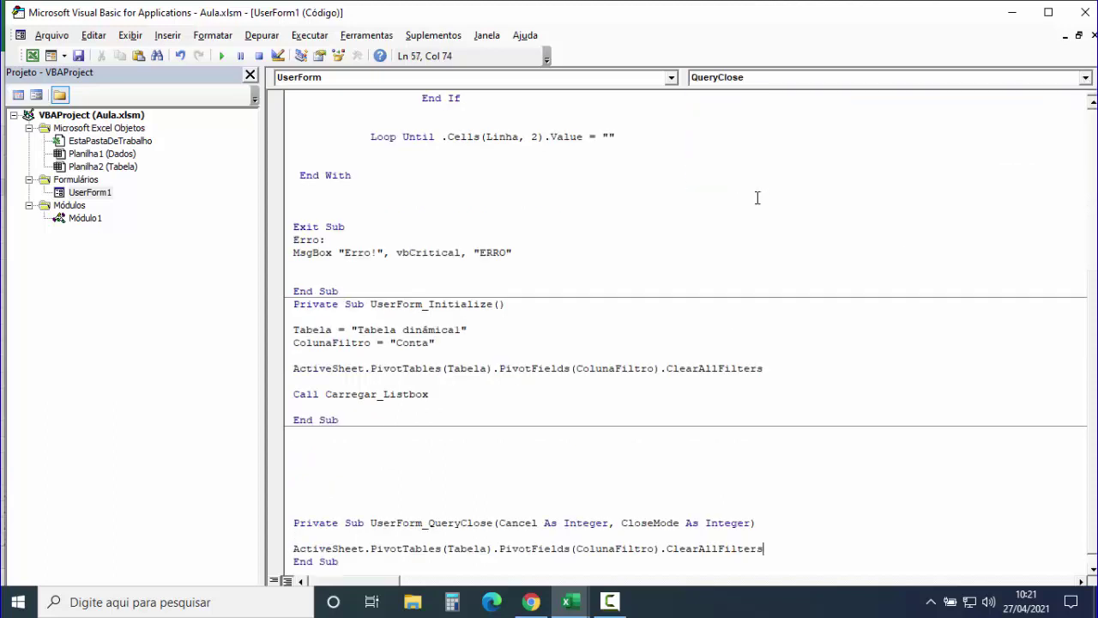
pyautogui.press('Return')
pyautogui.scroll(-1, 727, 236)
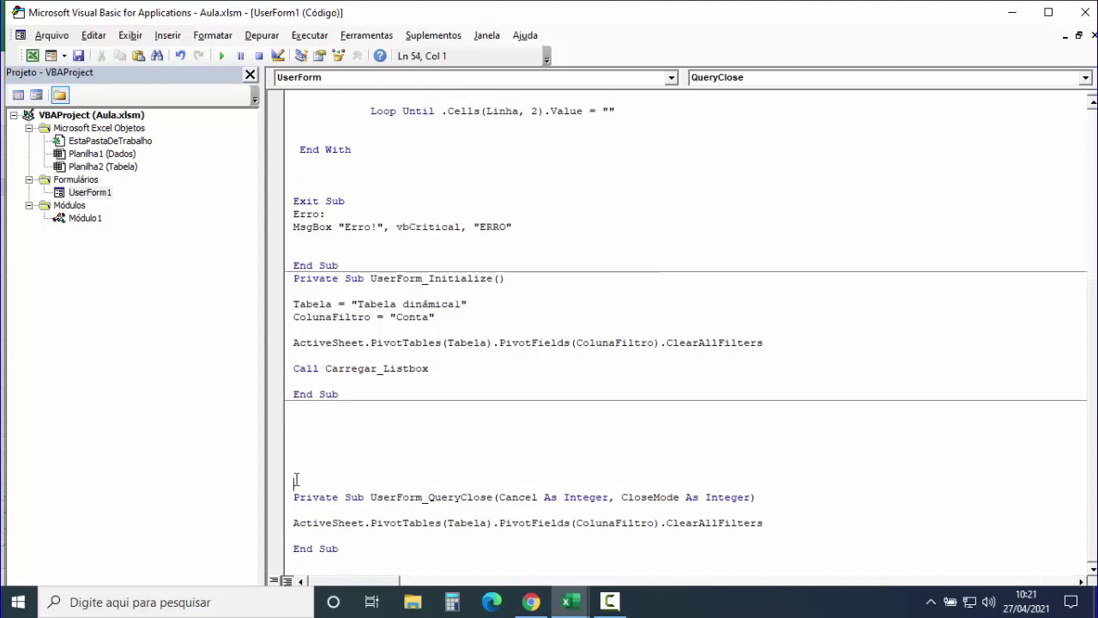
pyautogui.moveTo(296, 483); pyautogui.dragTo(279, 427)
pyautogui.press('Delete')
pyautogui.press('Delete')
pyautogui.click(346, 553)
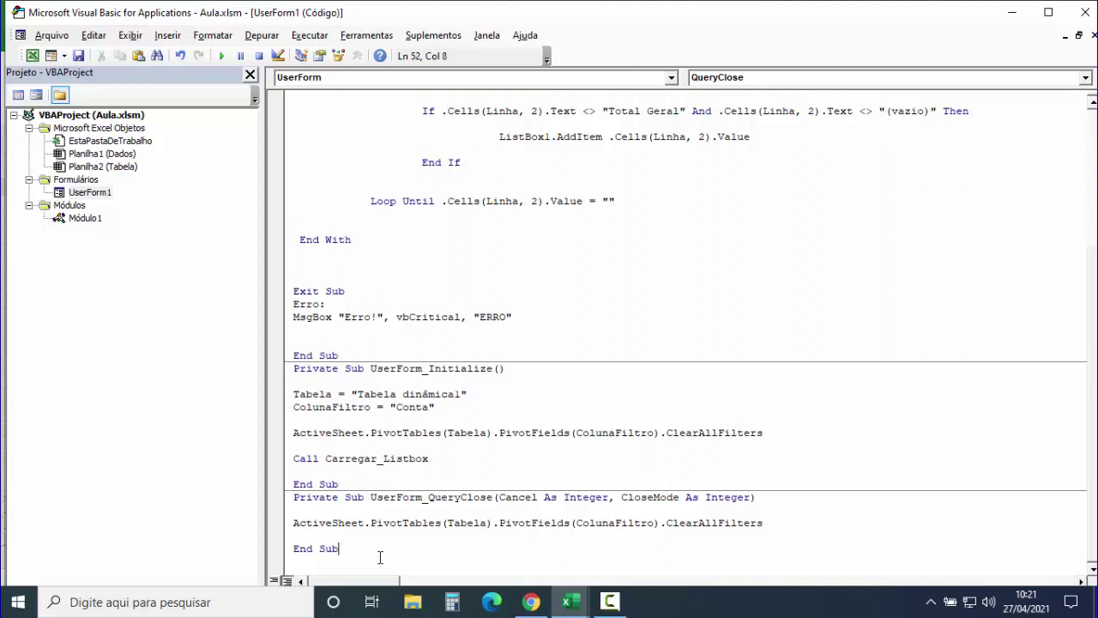
pyautogui.click(470, 525)
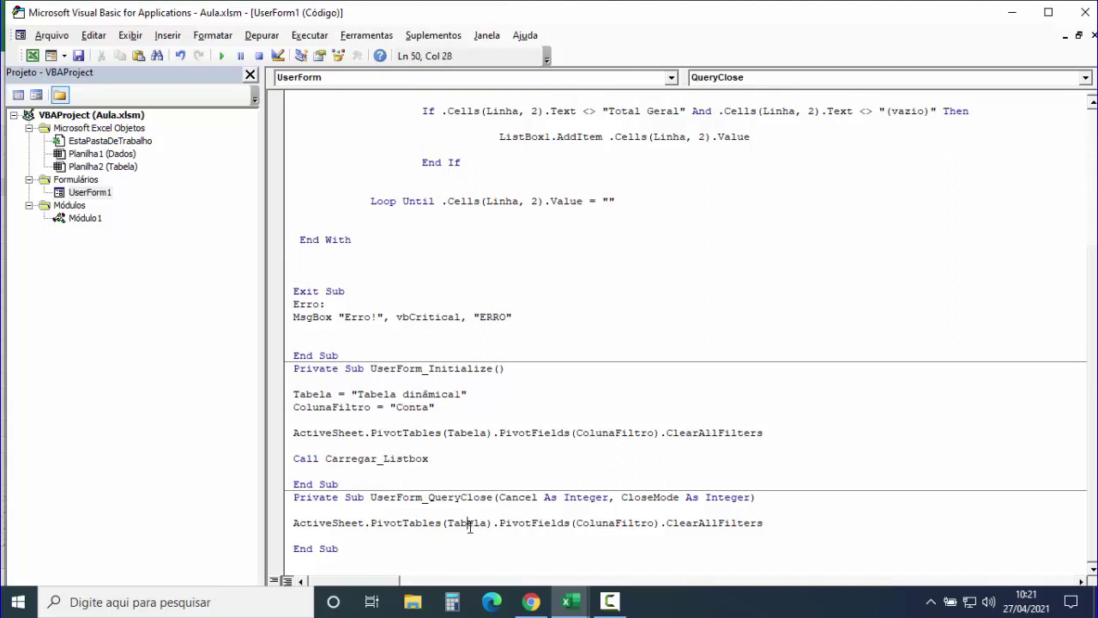
pyautogui.click(627, 525)
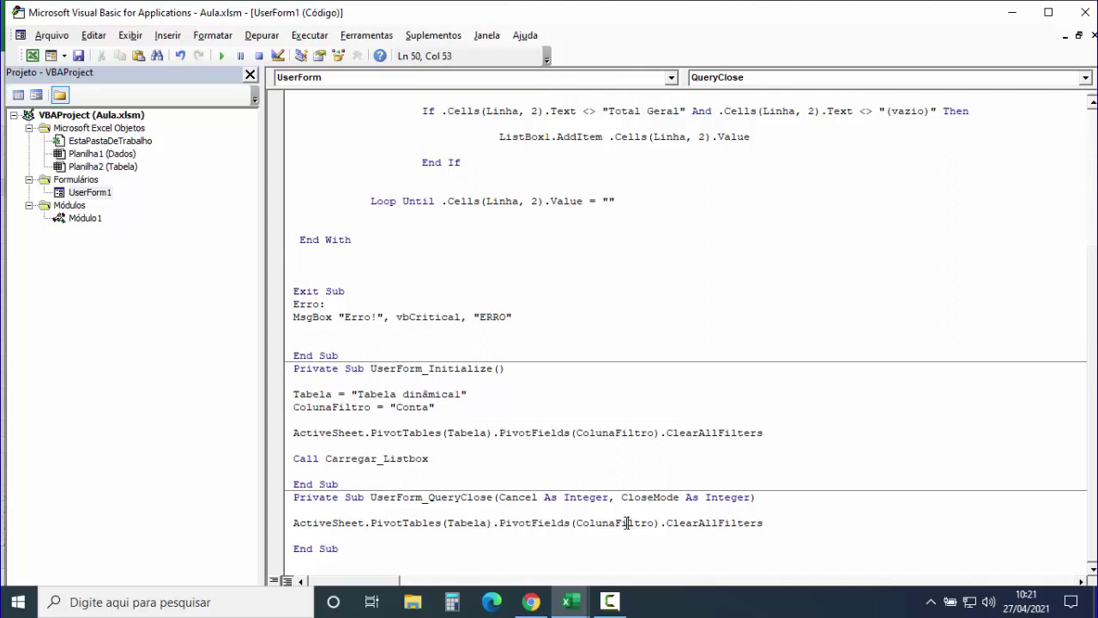
# Step: Save the workbook and remove Módulo1 from the project without exporting it
pyautogui.click(78, 56)
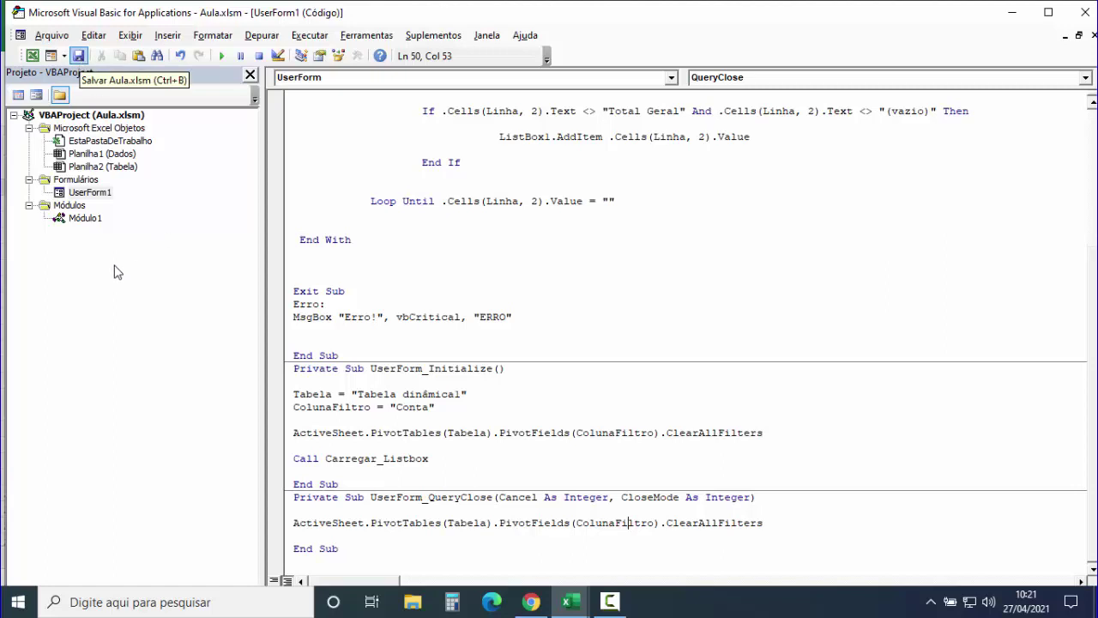
pyautogui.rightClick(93, 220)
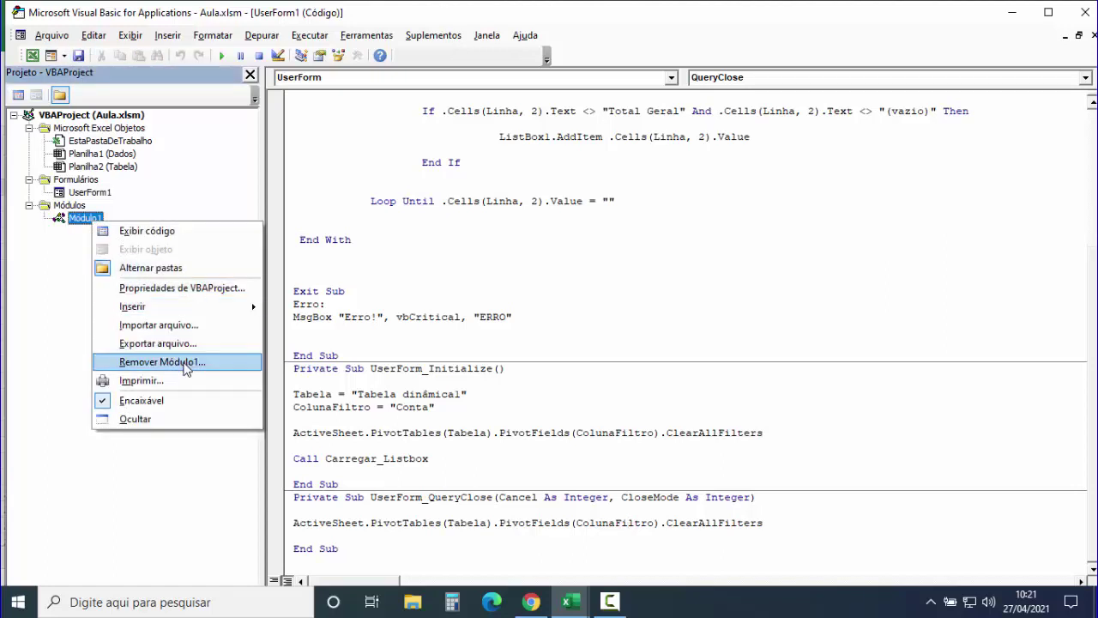
pyautogui.click(186, 362)
pyautogui.click(527, 358)
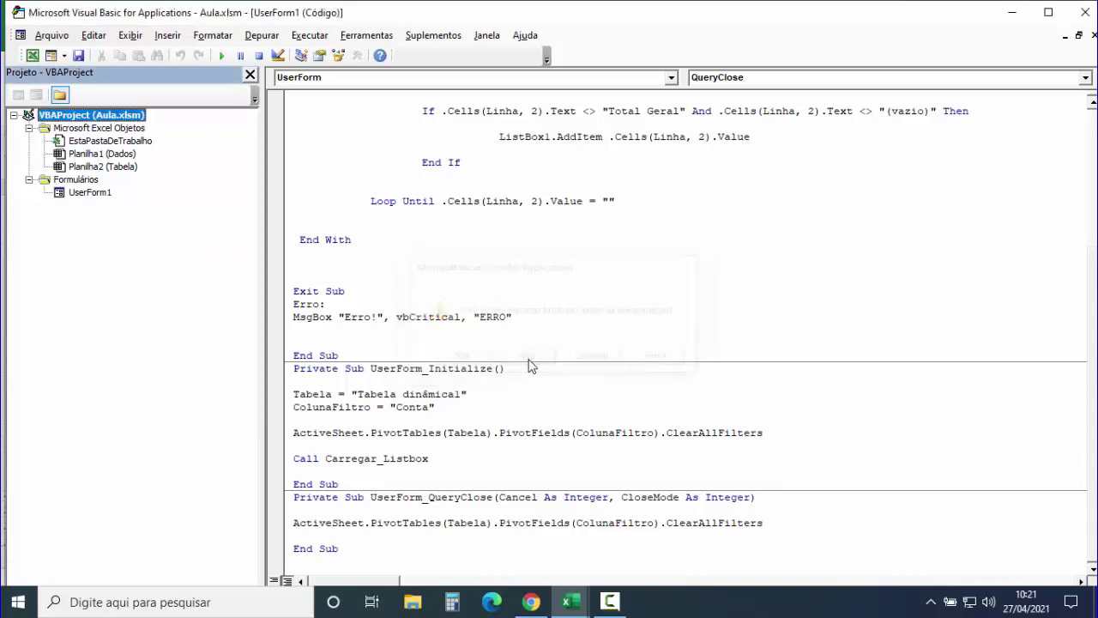
# Step: Filter EMPRÉSTIMOS and FINANCIAMENTO GIRO out of the Tabela pivot's CONTAS field
pyautogui.click(32, 54)
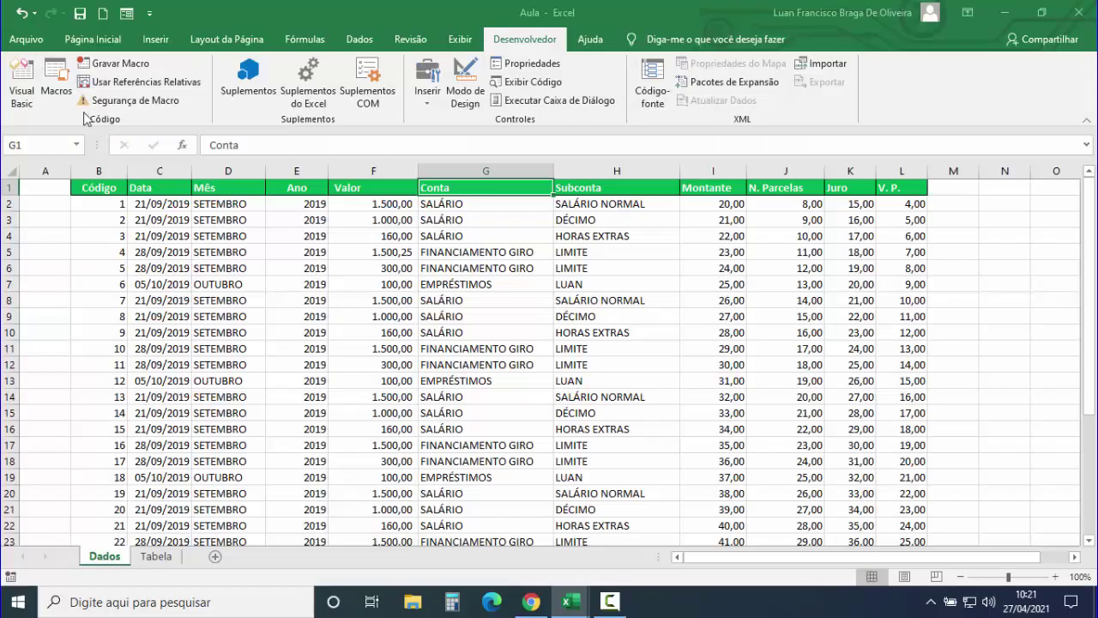
pyautogui.click(159, 556)
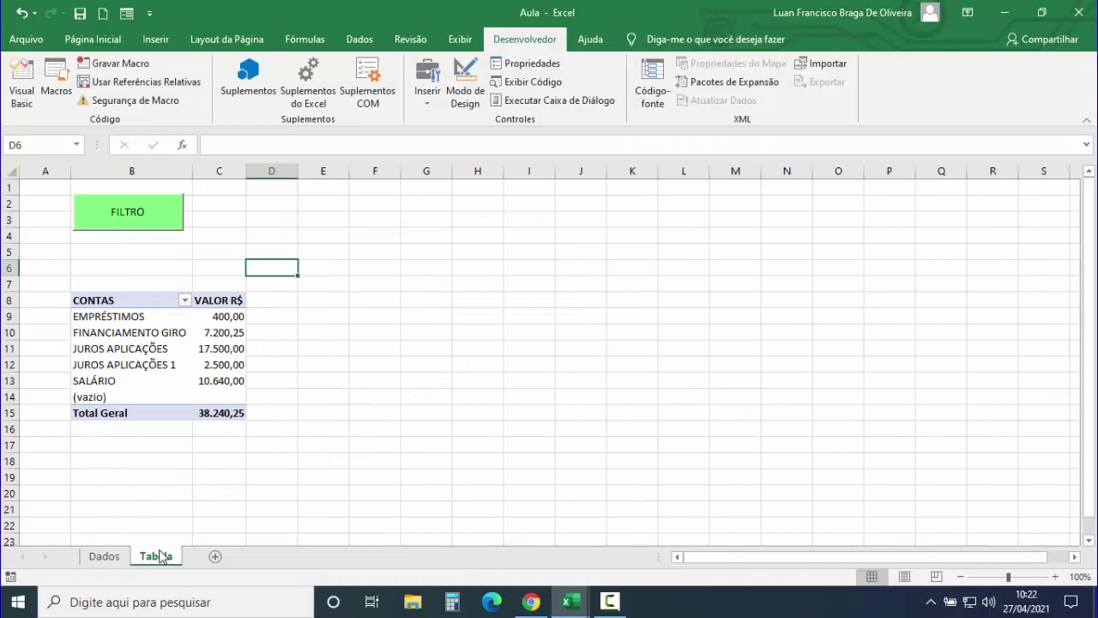
pyautogui.click(184, 299)
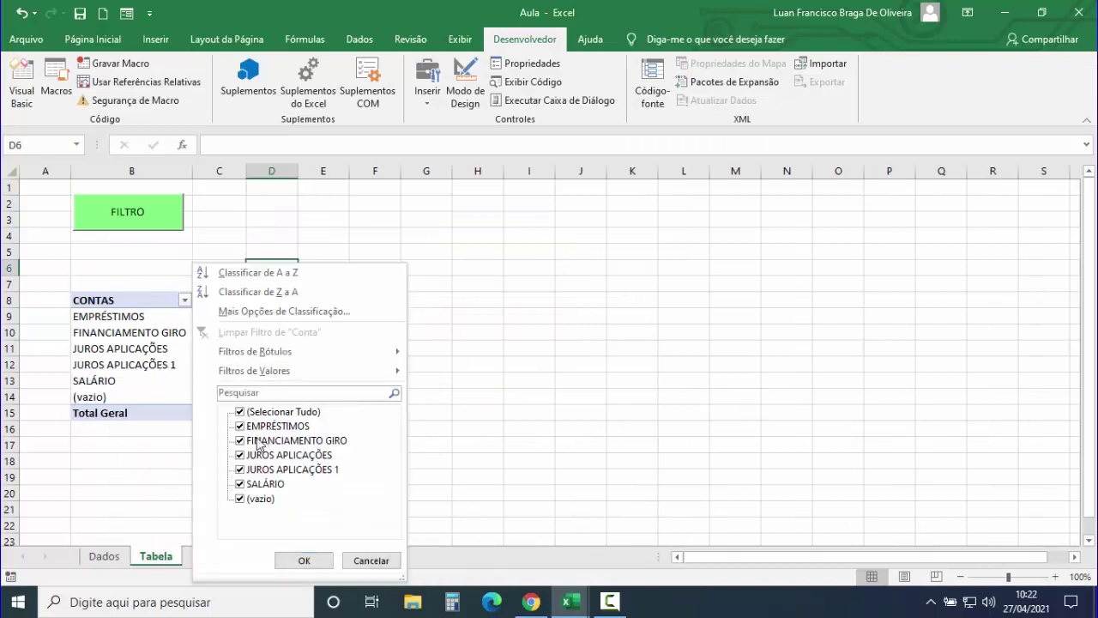
pyautogui.click(240, 411)
pyautogui.click(240, 412)
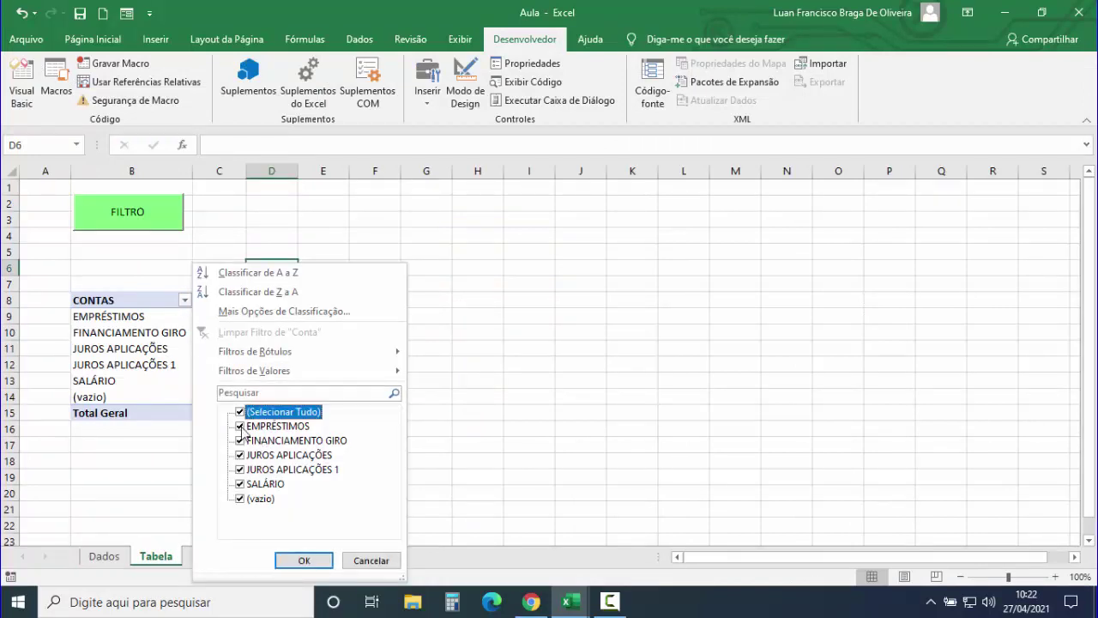
pyautogui.click(240, 427)
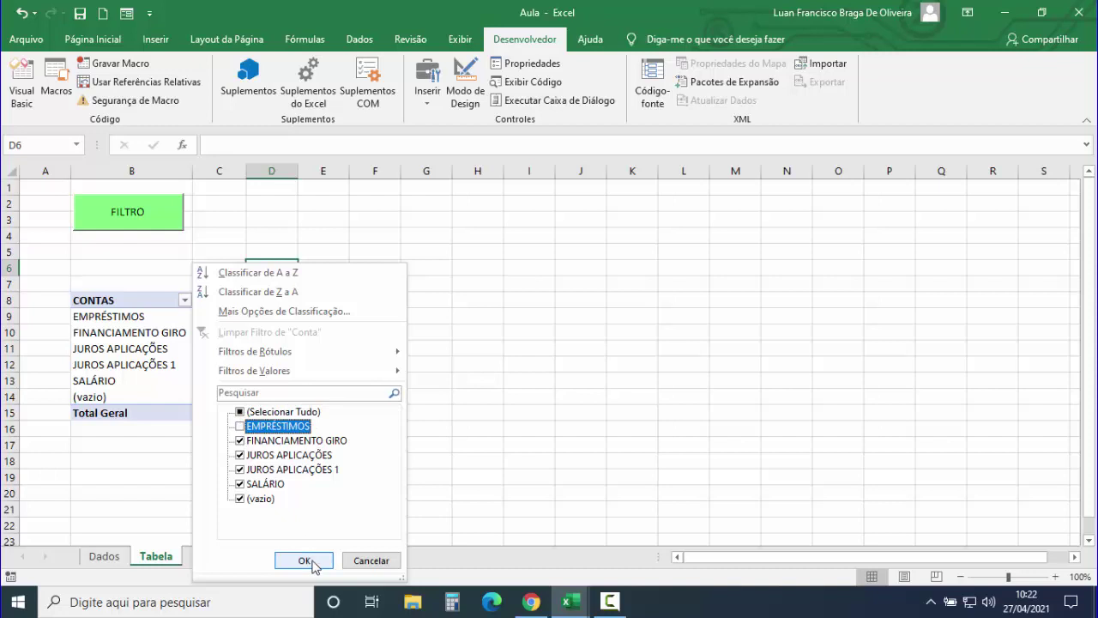
pyautogui.click(240, 440)
pyautogui.click(302, 561)
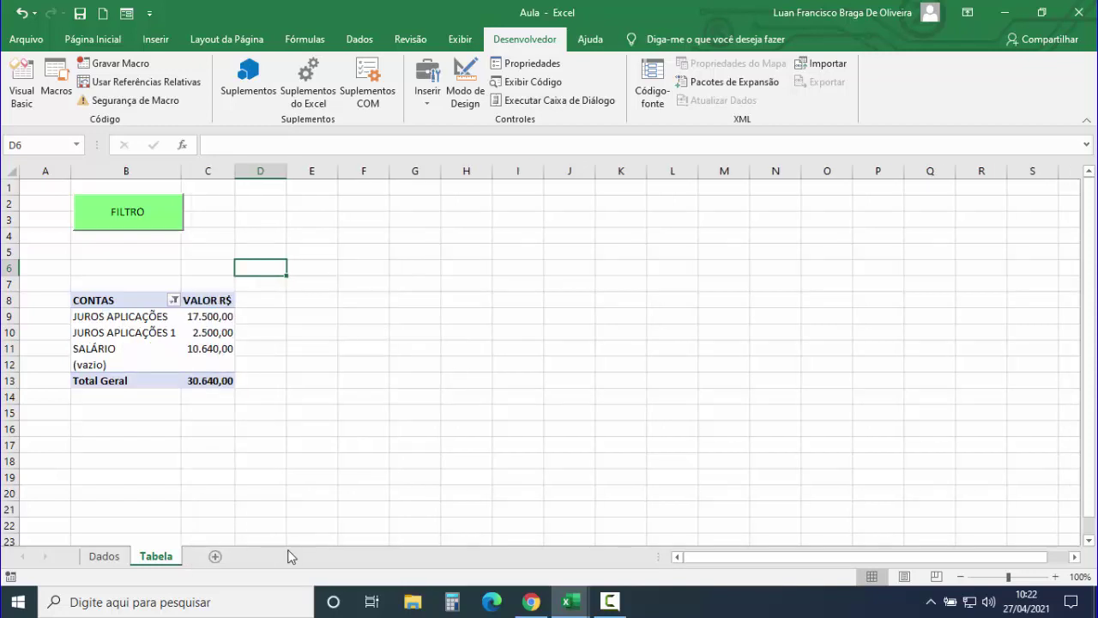
# Step: Open the FILTRO form, pick EMPRÉSTIMOS and SALÁRIO, and close it to verify all accounts return
pyautogui.click(137, 219)
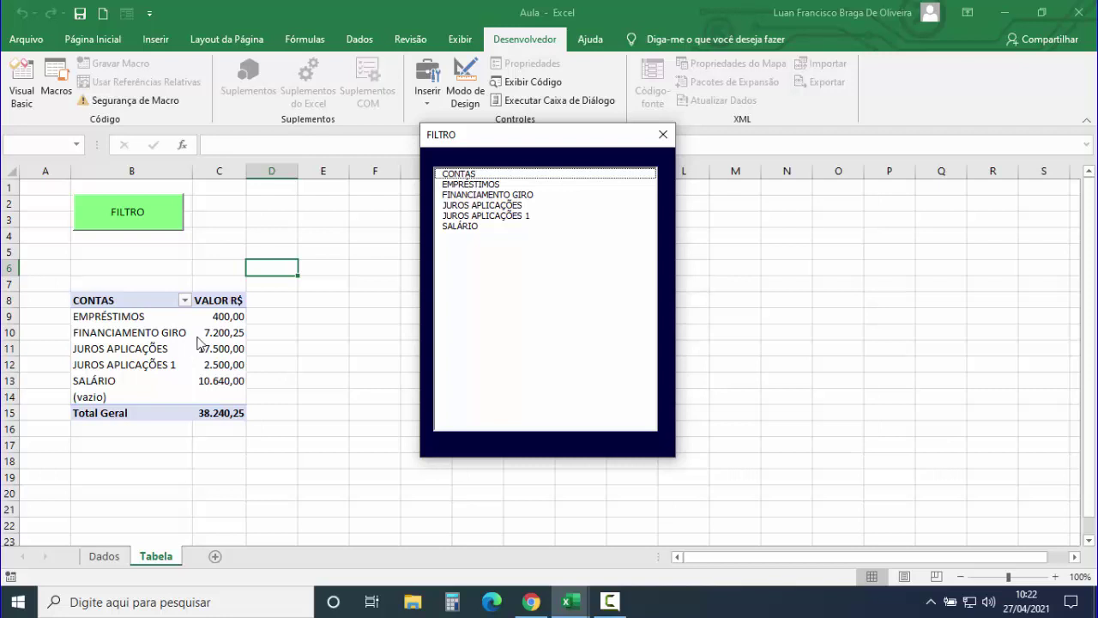
pyautogui.click(486, 185)
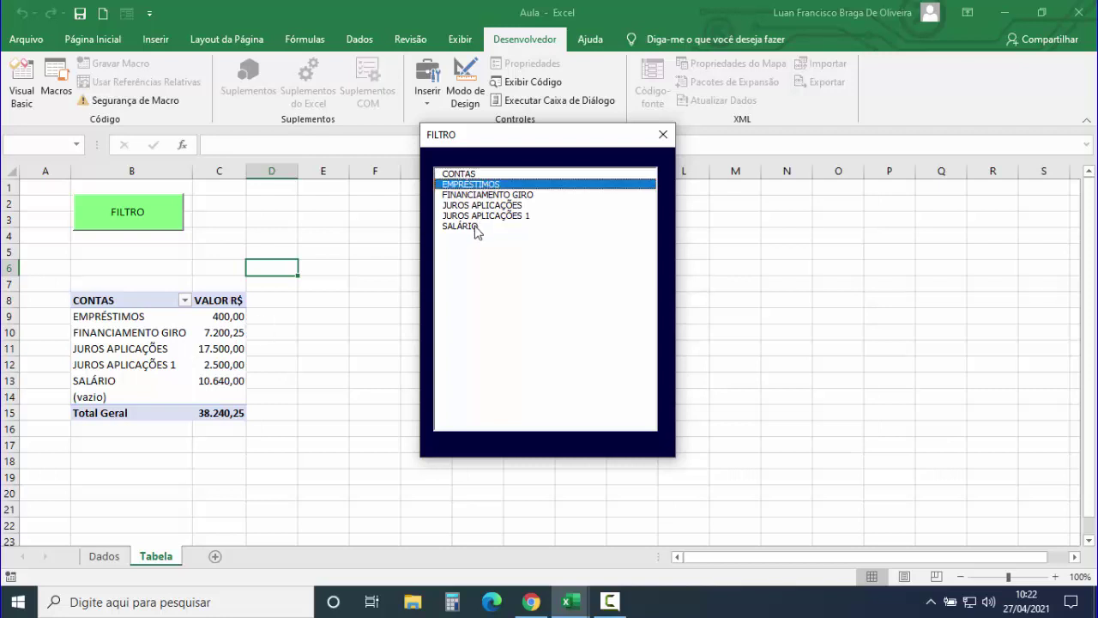
pyautogui.click(477, 226)
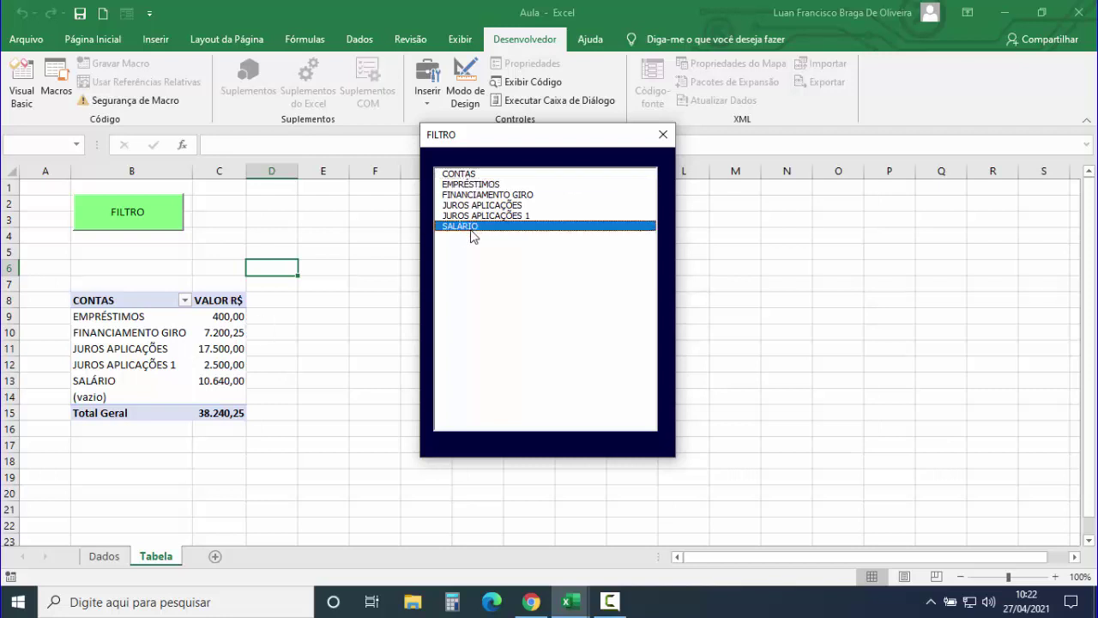
pyautogui.click(663, 135)
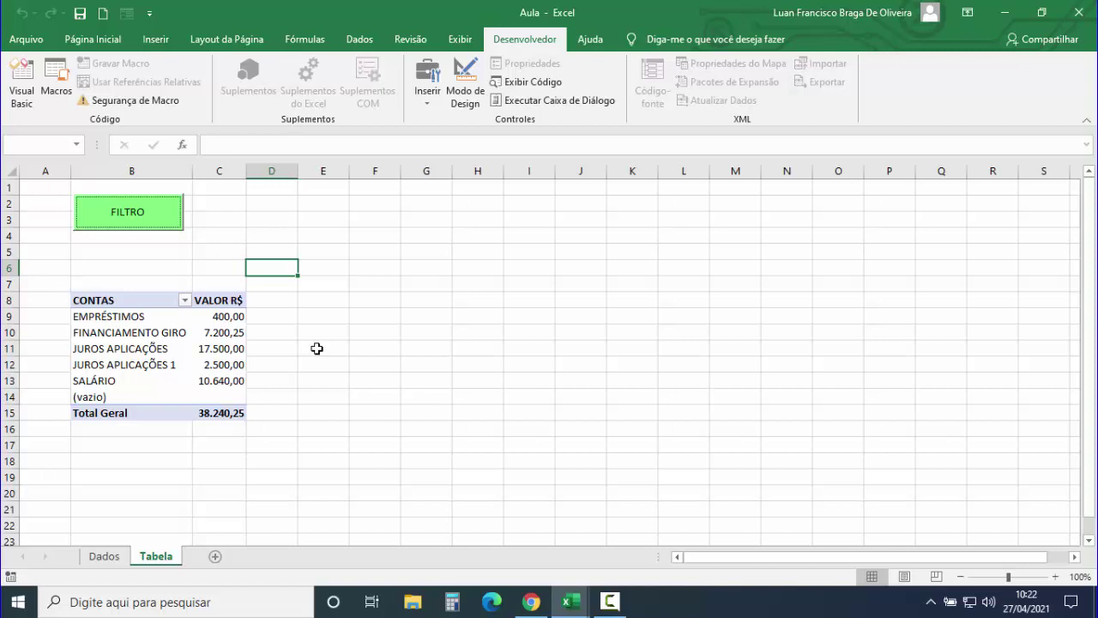
# Step: Create a ListBox1_Change routine for the listbox and delete the empty ListBox1_Click routine
pyautogui.click(25, 94)
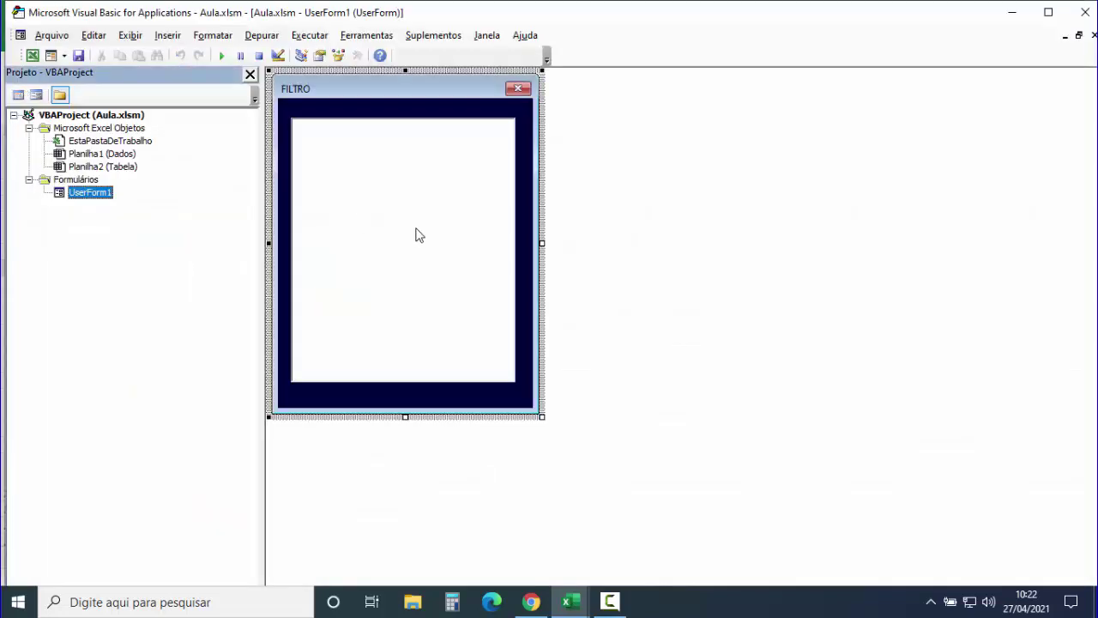
pyautogui.doubleClick(401, 225)
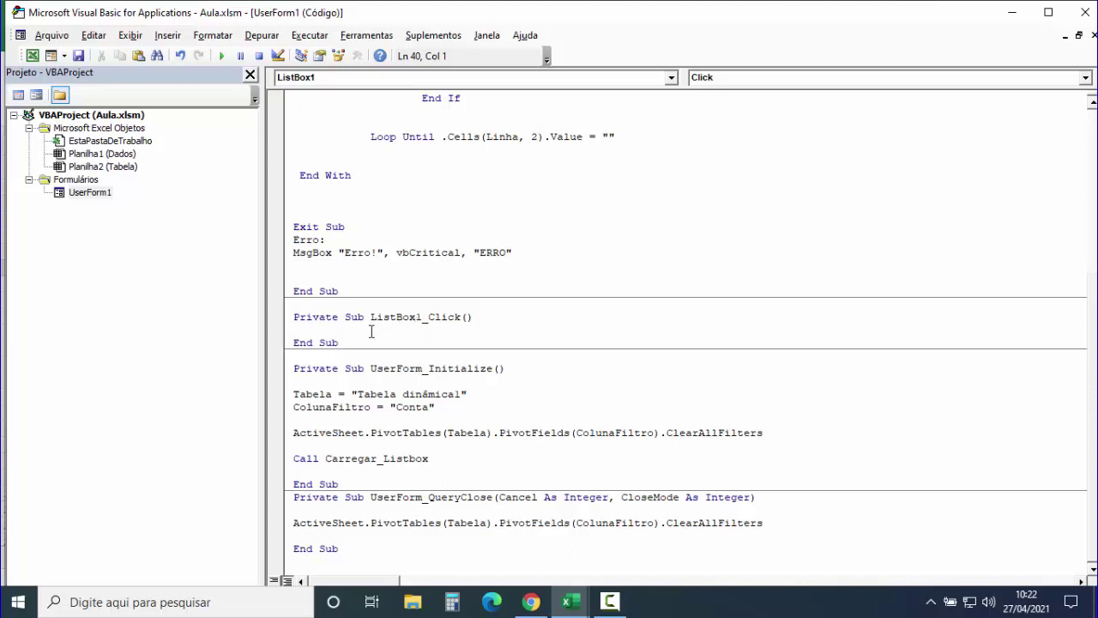
pyautogui.click(1086, 77)
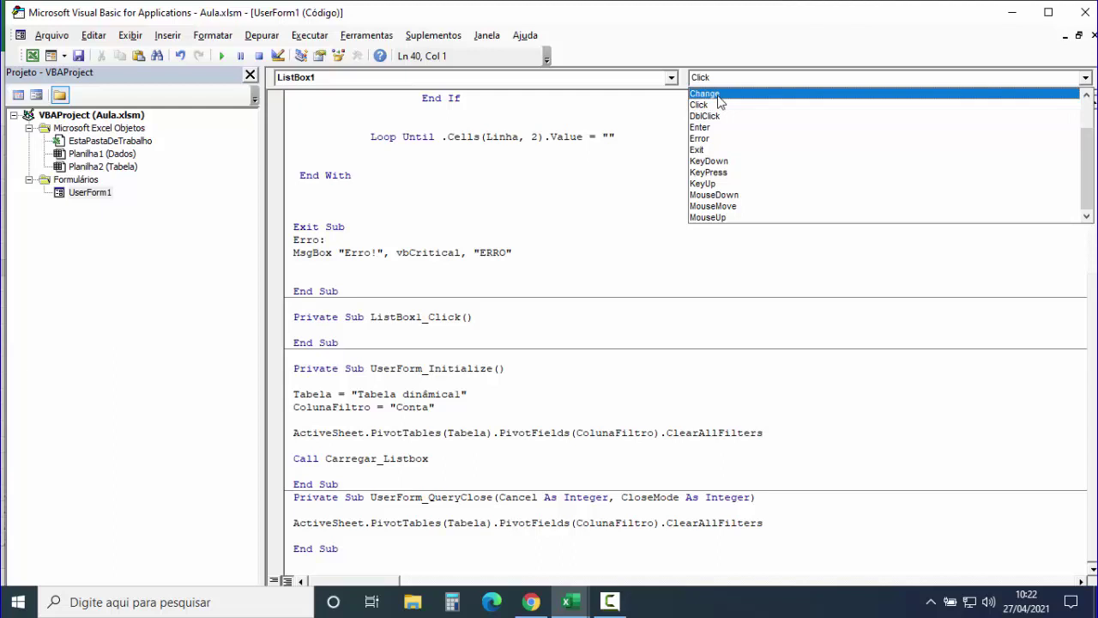
pyautogui.click(719, 94)
pyautogui.press('Return')
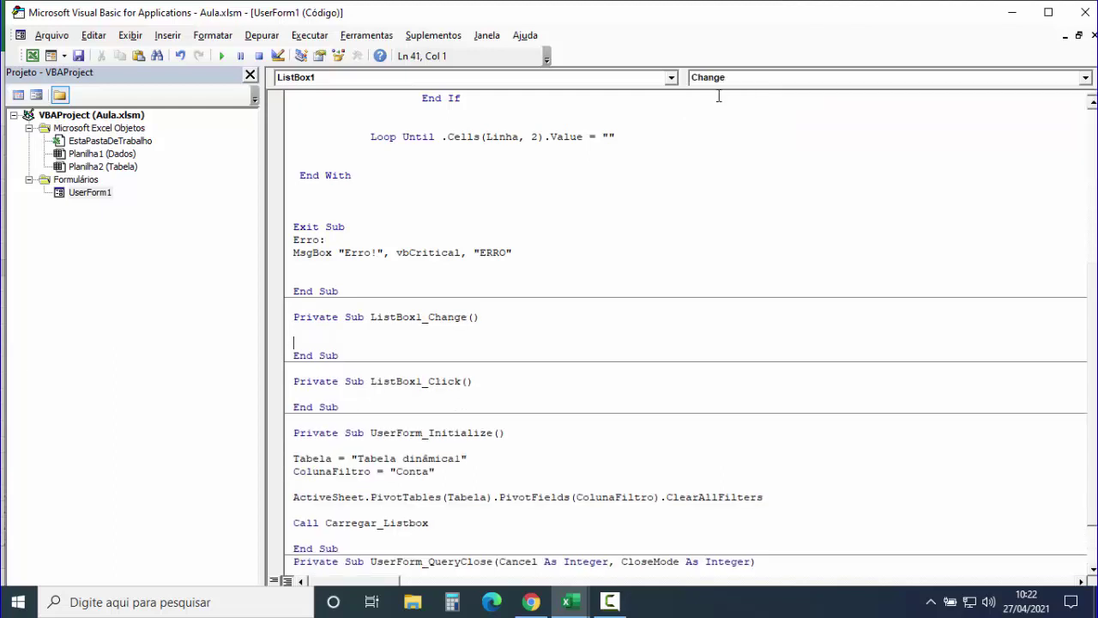
pyautogui.moveTo(343, 406); pyautogui.dragTo(294, 381)
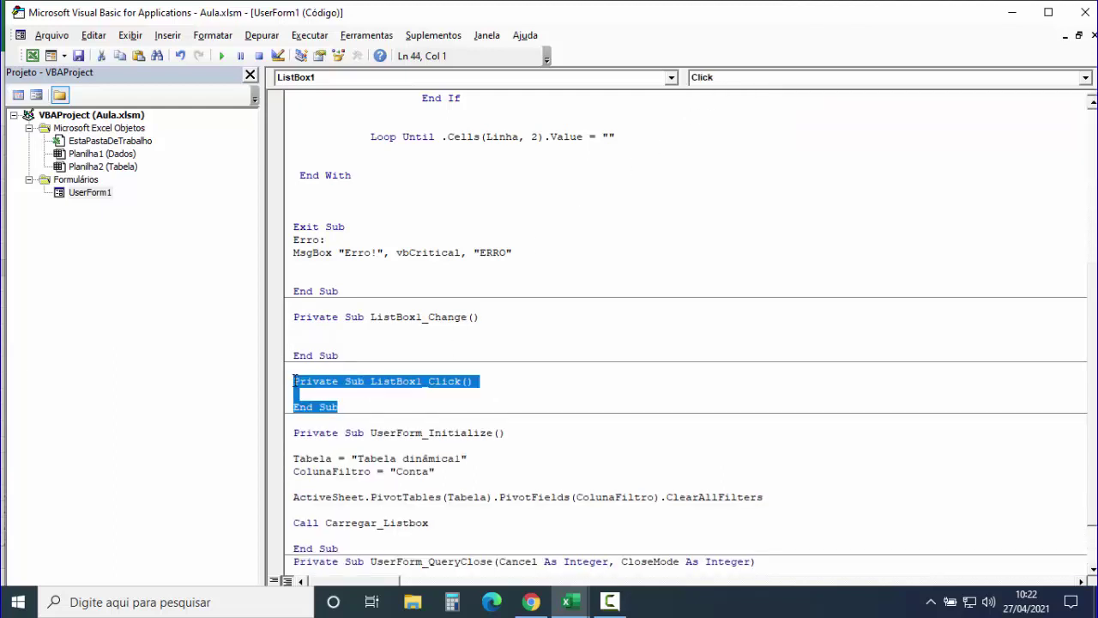
pyautogui.press('Delete')
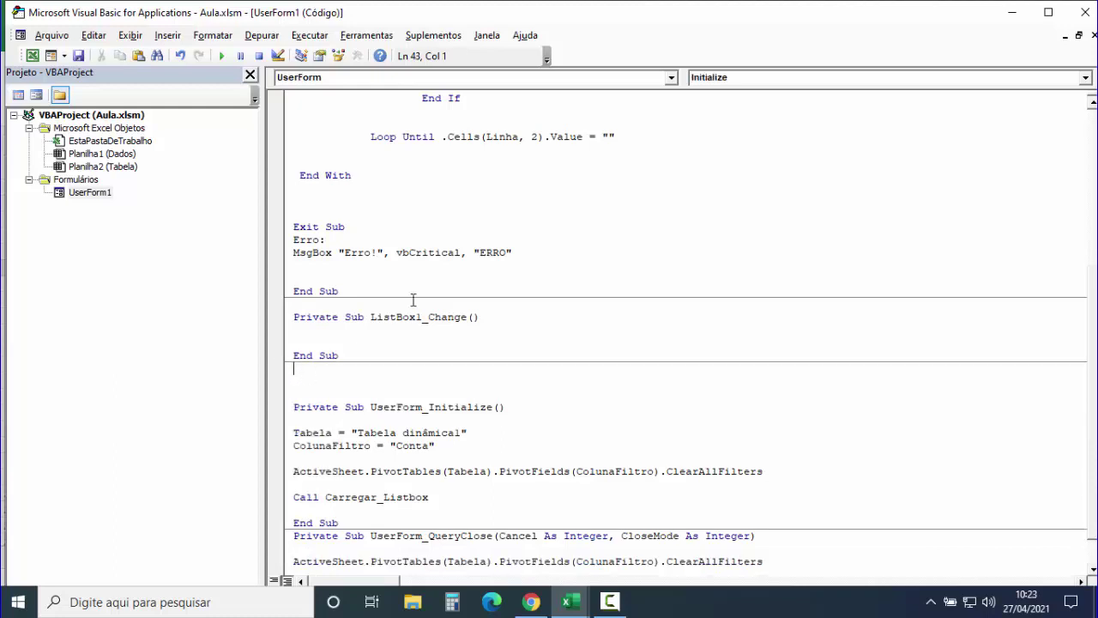
# Step: Paste the Exit Sub and error-handler lines into ListBox1_Change
pyautogui.moveTo(515, 252); pyautogui.dragTo(266, 227)
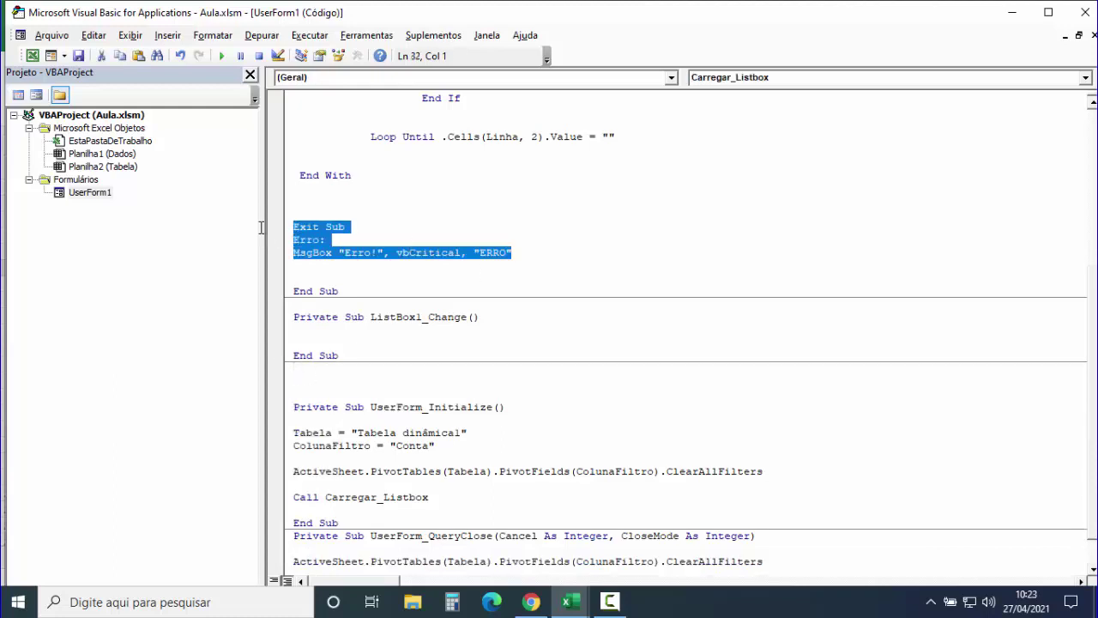
pyautogui.click(314, 344)
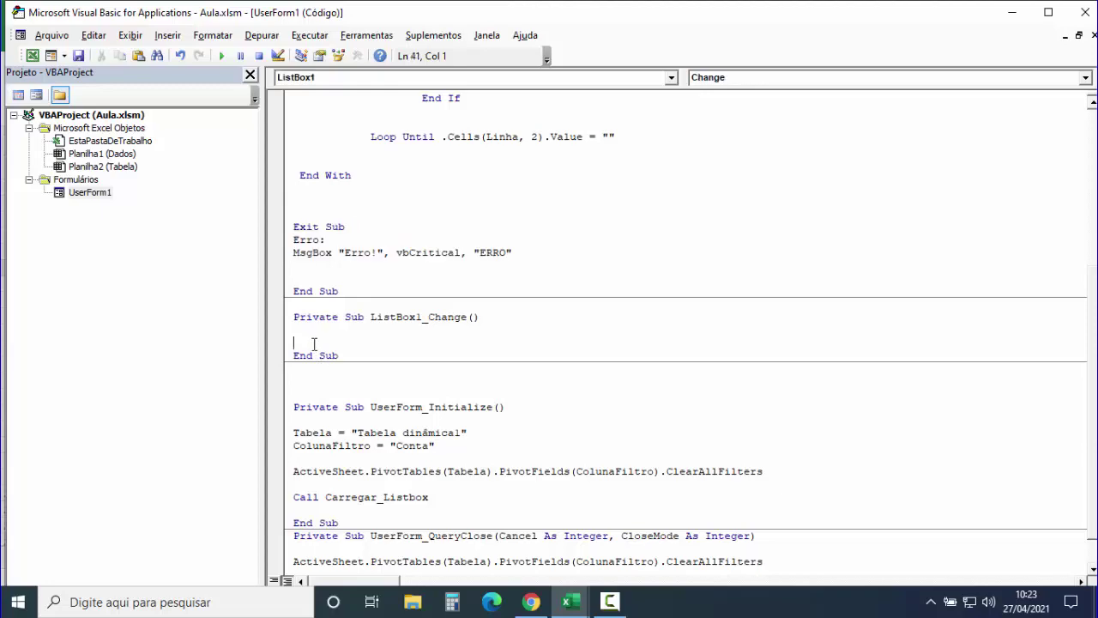
pyautogui.write('Exit Sub Erro: MsgBox "Erro!", vbCritical, "ERRO"')
pyautogui.scroll(4, 314, 343)
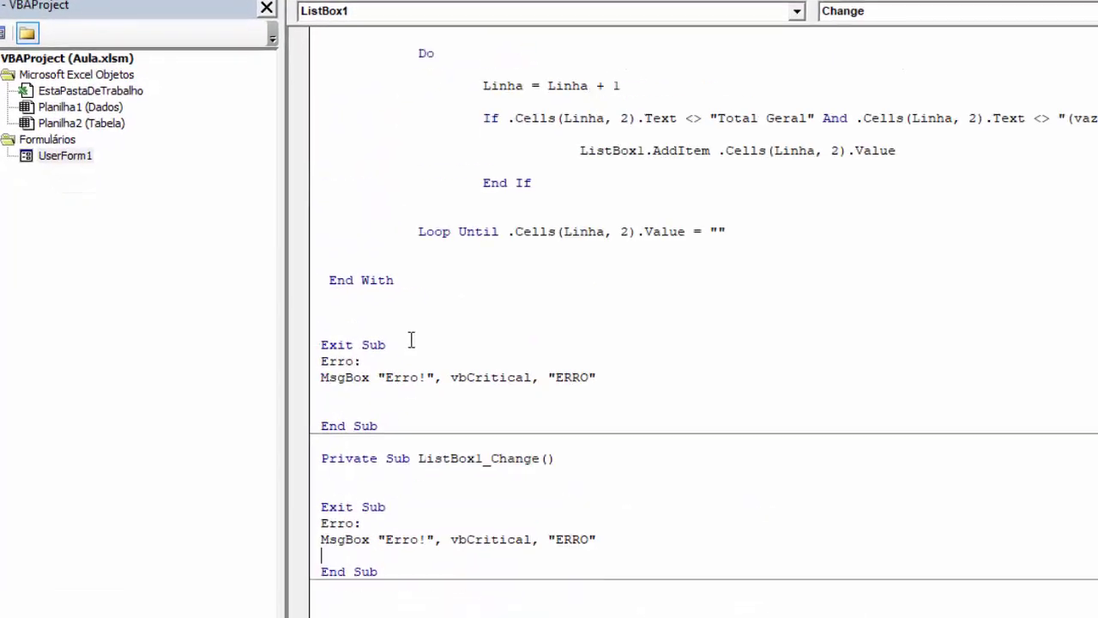
pyautogui.scroll(3, 314, 343)
pyautogui.moveTo(395, 166); pyautogui.dragTo(308, 139)
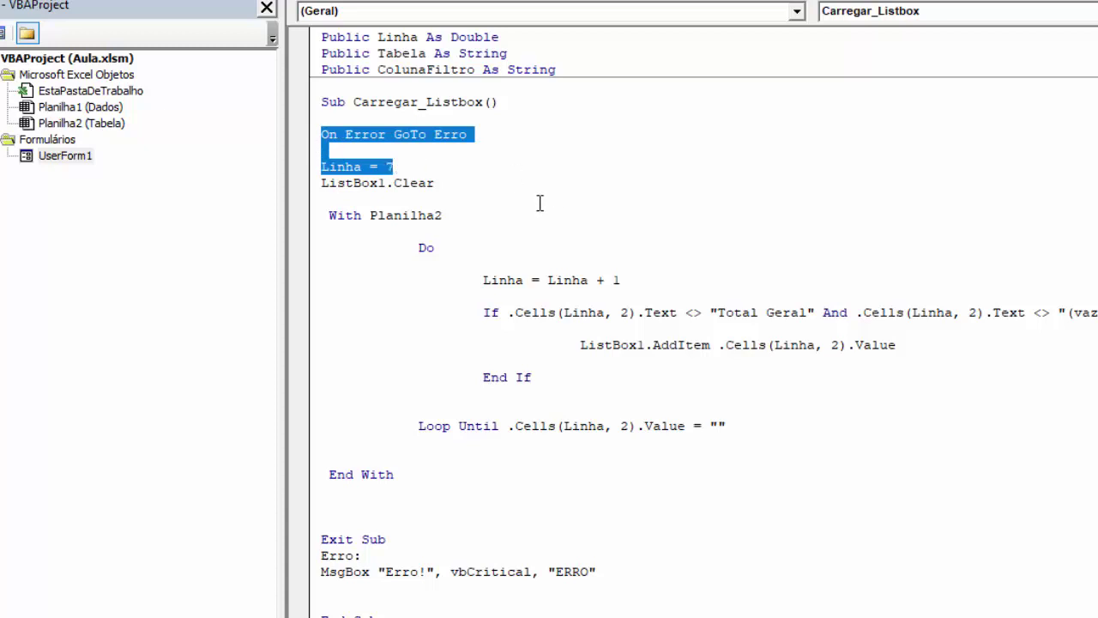
pyautogui.scroll(-3, 505, 275)
pyautogui.scroll(-4, 505, 274)
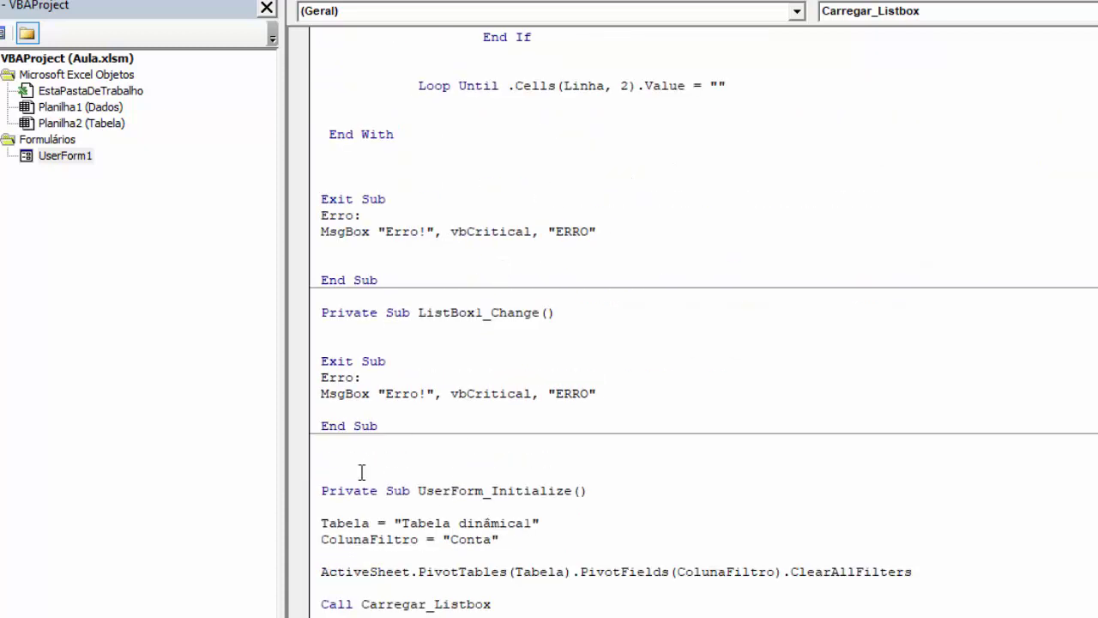
# Step: Add the lines On Error GoTo Erro and Linha = ListBox1.ListIndex to the handler
pyautogui.click(335, 330)
pyautogui.press('Return')
pyautogui.write('On Error GoTo Erro')
pyautogui.press('Return')
pyautogui.press('Return')
pyautogui.write('Linha = 7')
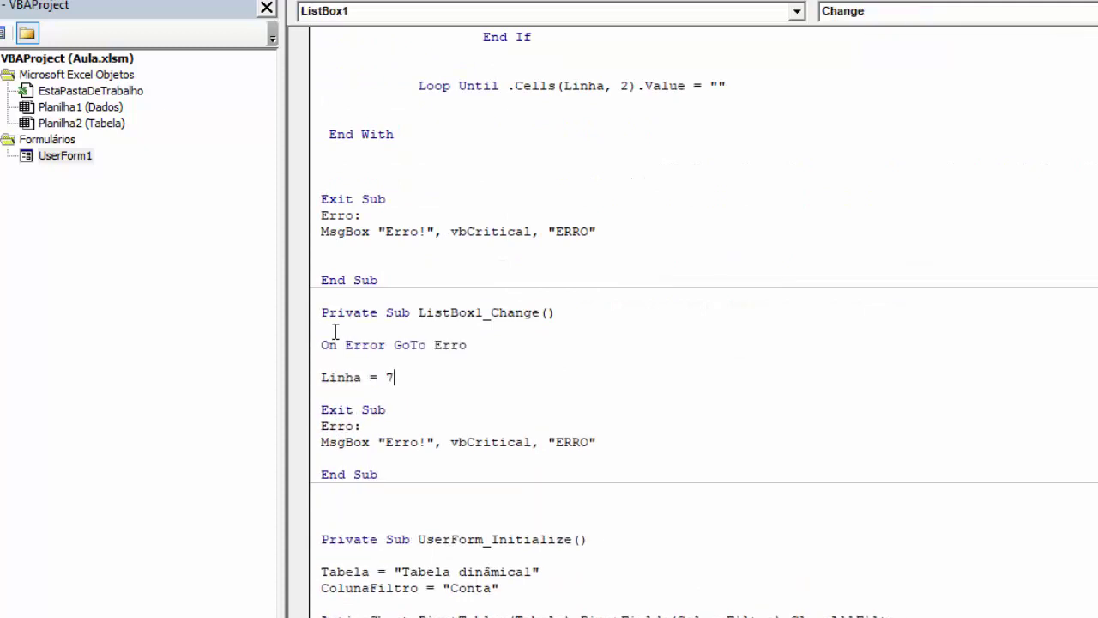
pyautogui.press('Return')
pyautogui.click(331, 297)
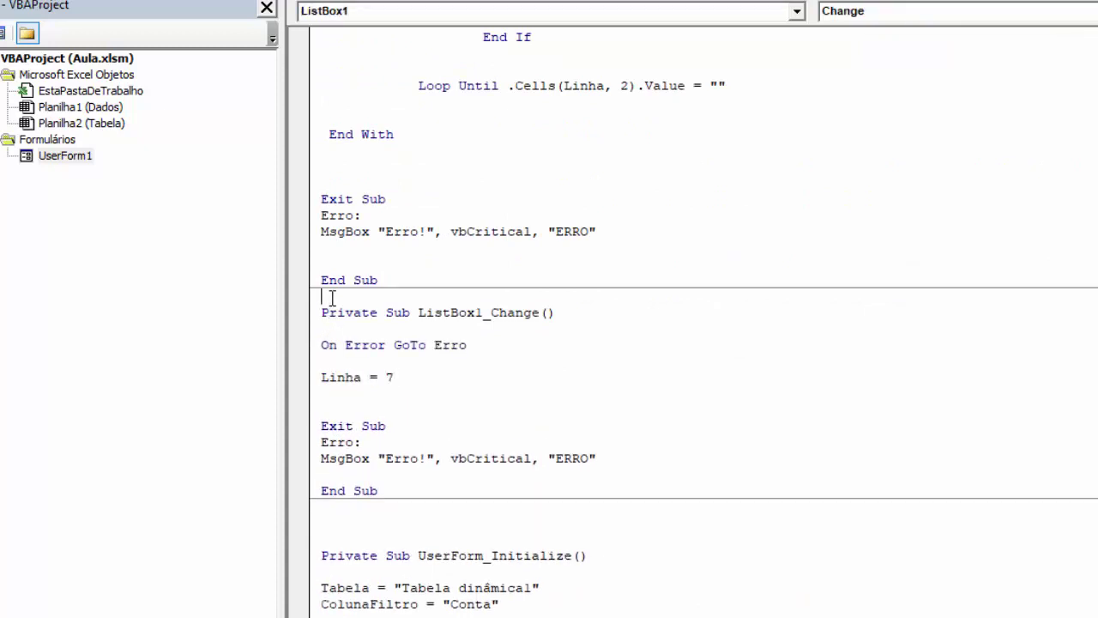
pyautogui.press('Delete')
pyautogui.click(410, 364)
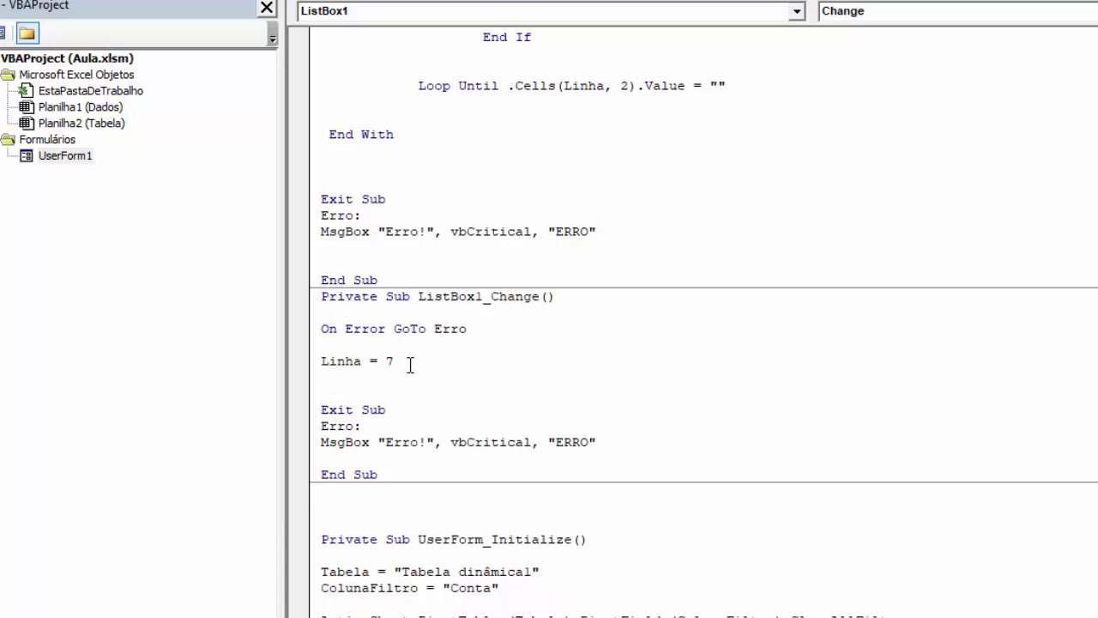
pyautogui.press('BackSpace')
pyautogui.write('listb')
pyautogui.write('ox1.list')
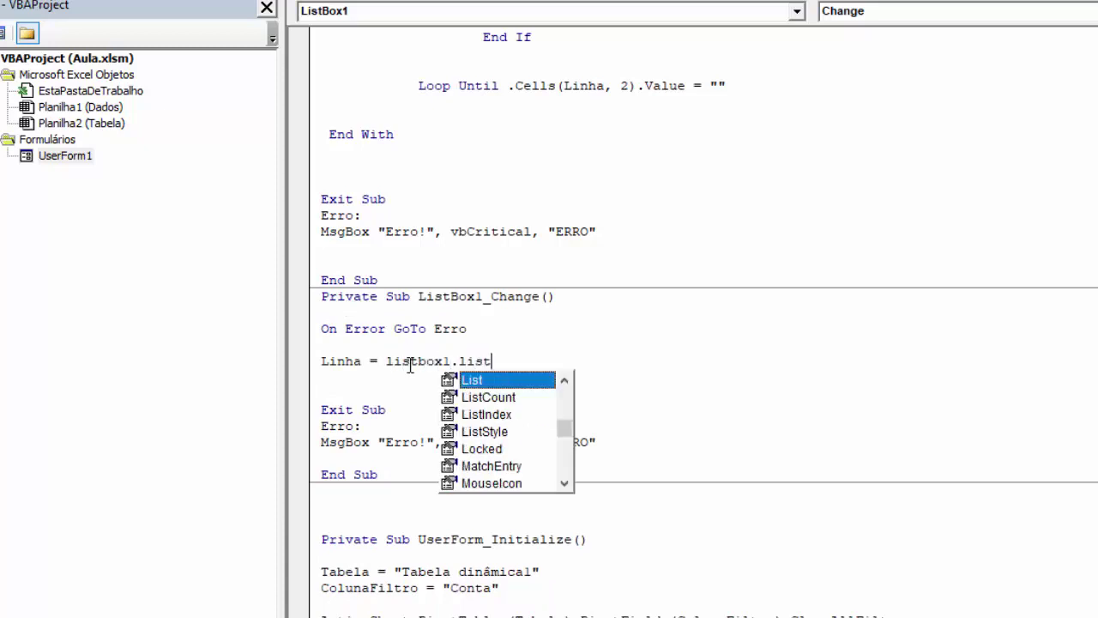
pyautogui.doubleClick(514, 419)
pyautogui.click(495, 415)
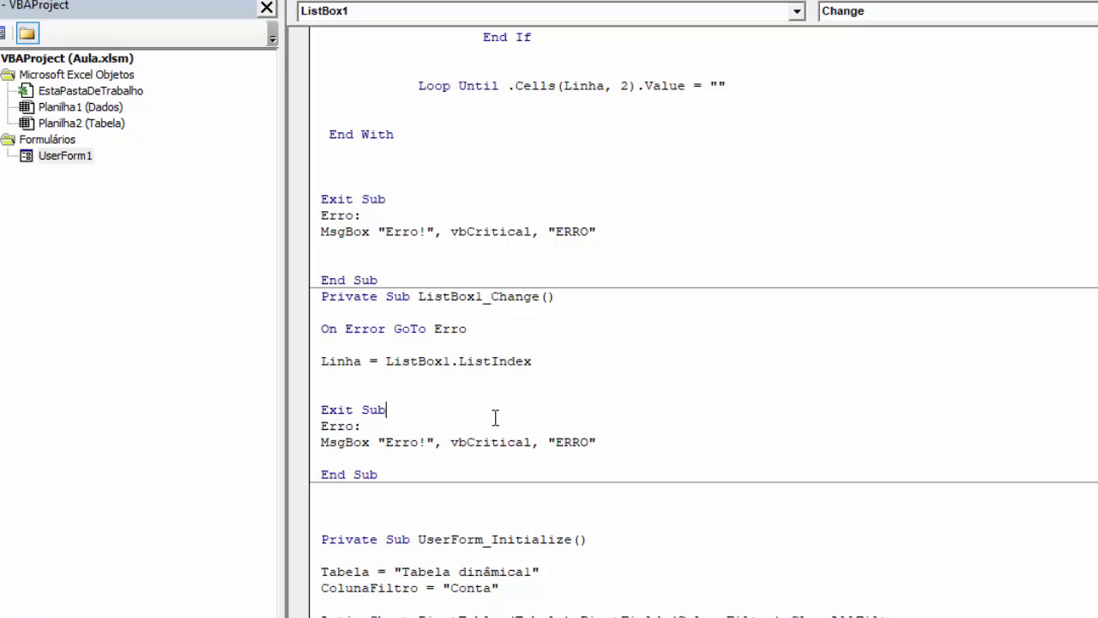
# Step: Add If Linha < 1 Then / Exit Sub / End If above the error-handler Exit Sub
pyautogui.click(359, 383)
pyautogui.press('Return')
pyautogui.write('if ')
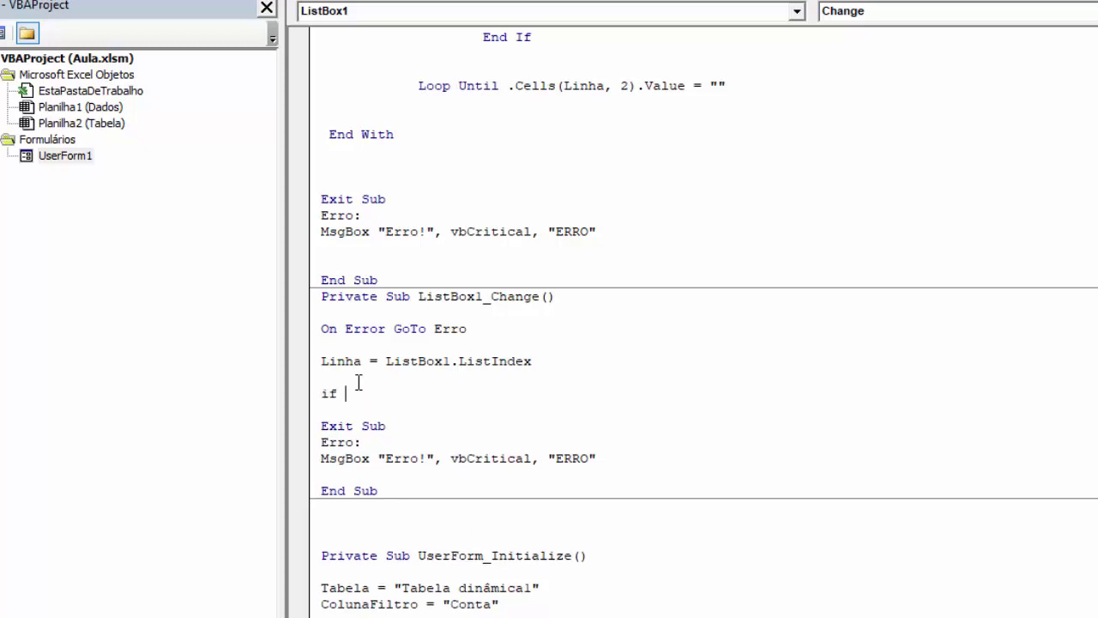
pyautogui.write('Lin')
pyautogui.write('ha < 1 ')
pyautogui.write('then')
pyautogui.press('Return')
pyautogui.write('ex')
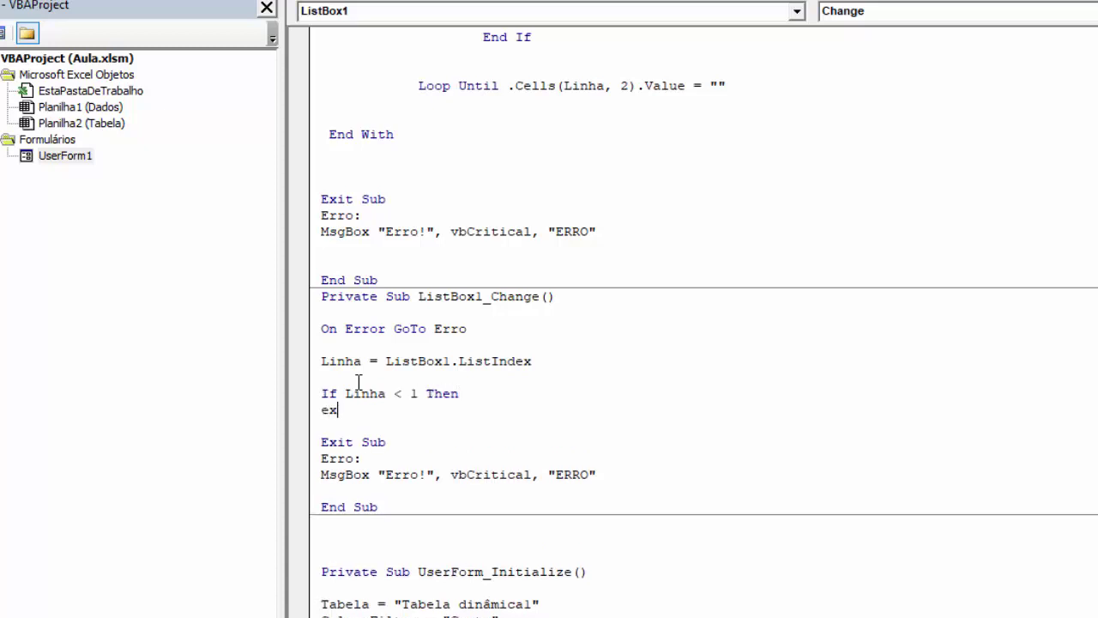
pyautogui.write('it sub')
pyautogui.press('Return')
pyautogui.write('end')
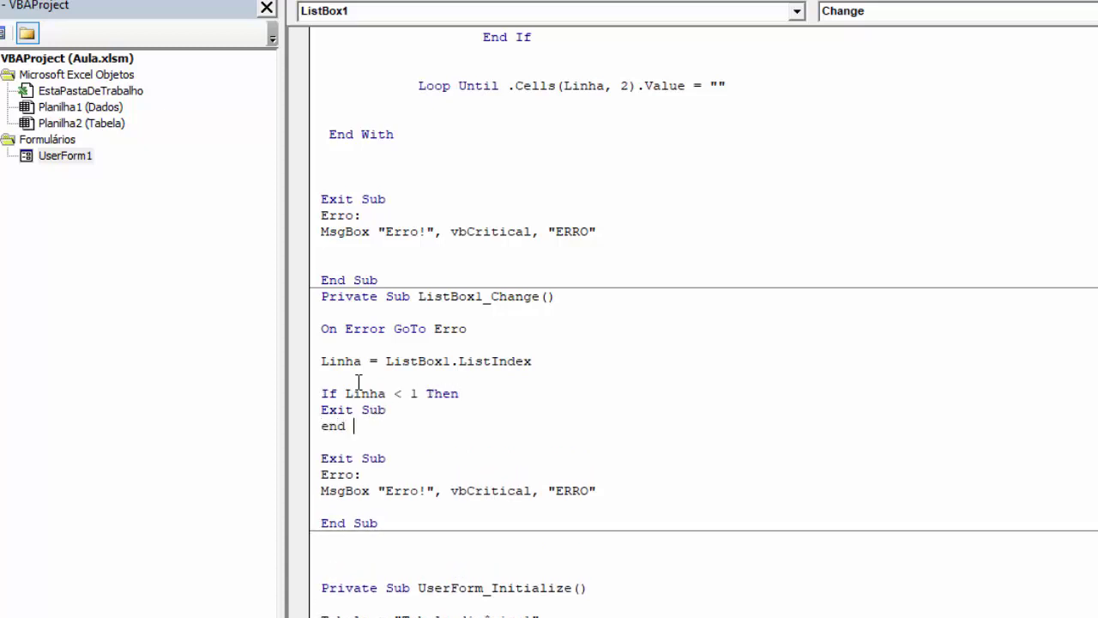
pyautogui.write(' if')
pyautogui.press('Return')
pyautogui.press('Return')
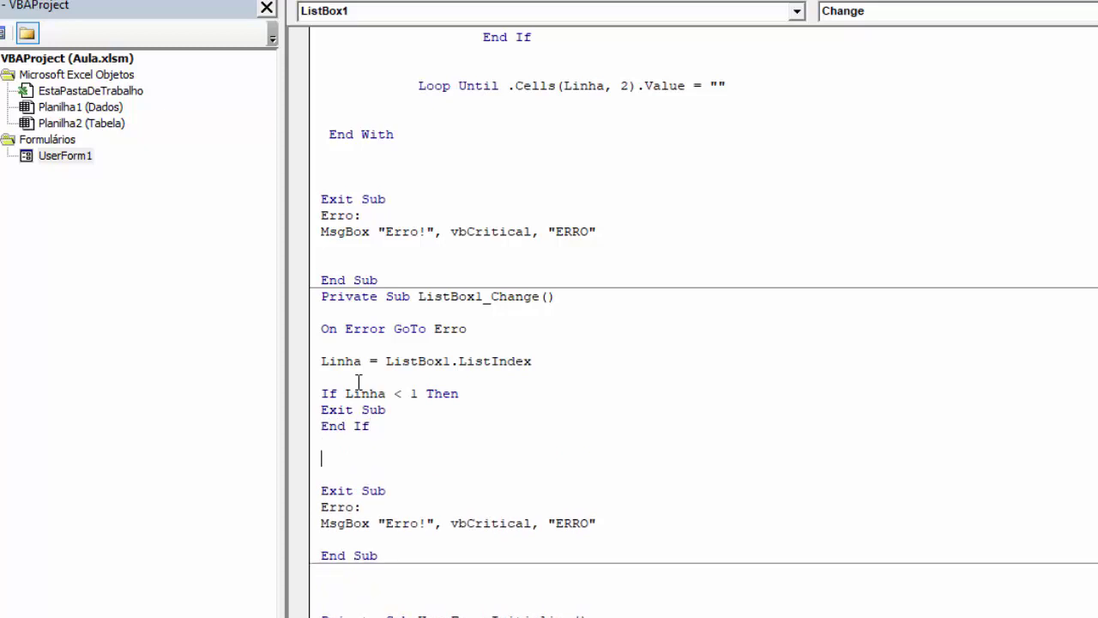
pyautogui.scroll(-3, 385, 378)
pyautogui.scroll(-2, 387, 377)
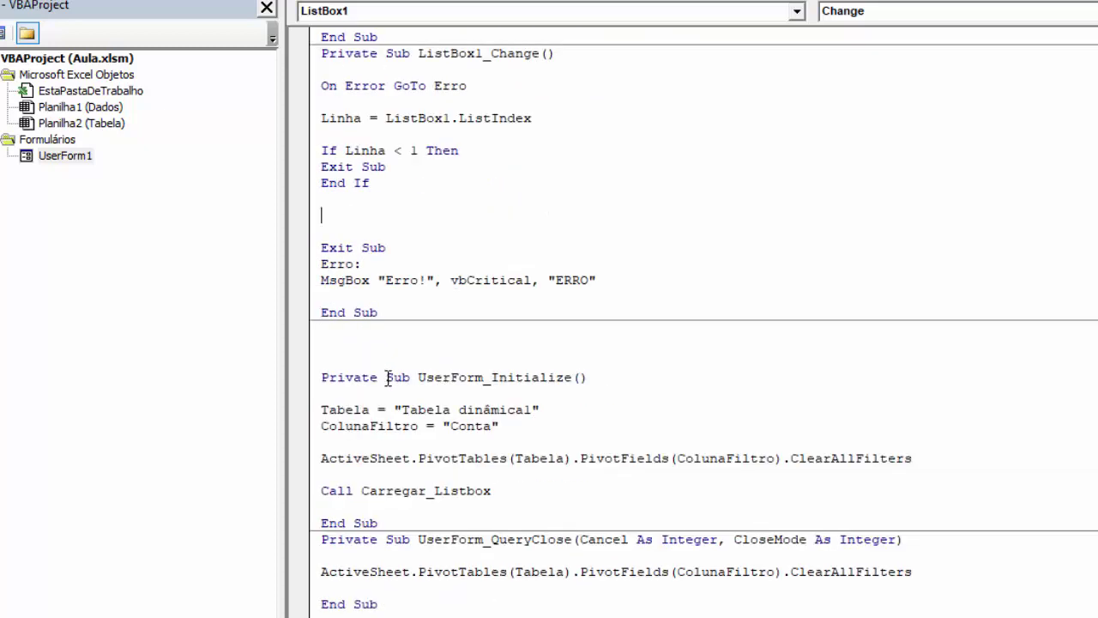
pyautogui.click(381, 611)
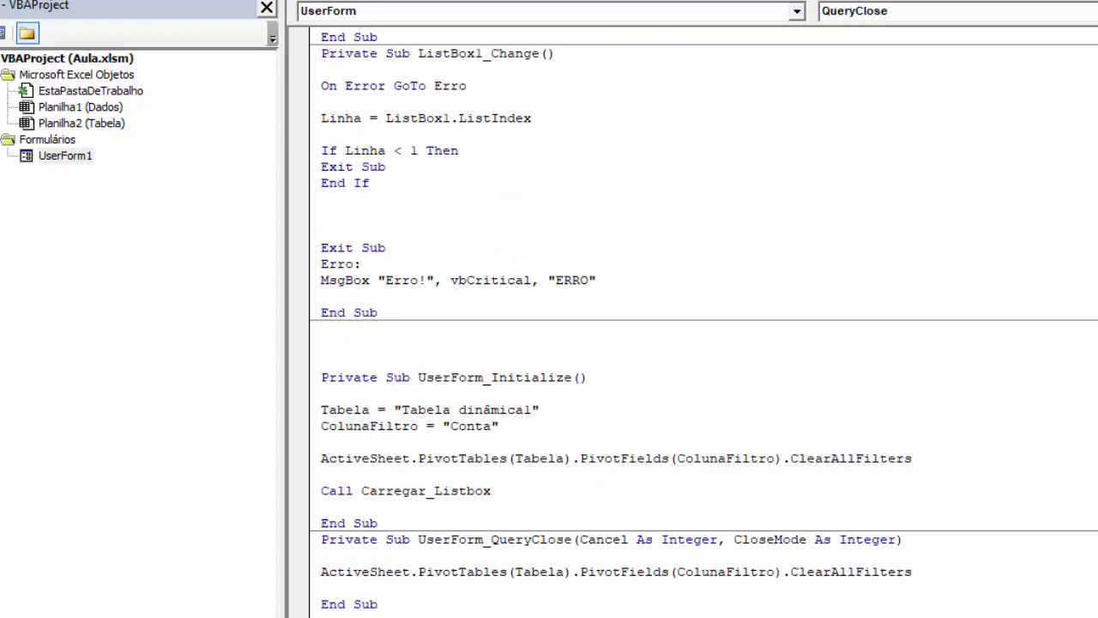
pyautogui.scroll(2, 442, 515)
pyautogui.click(337, 294)
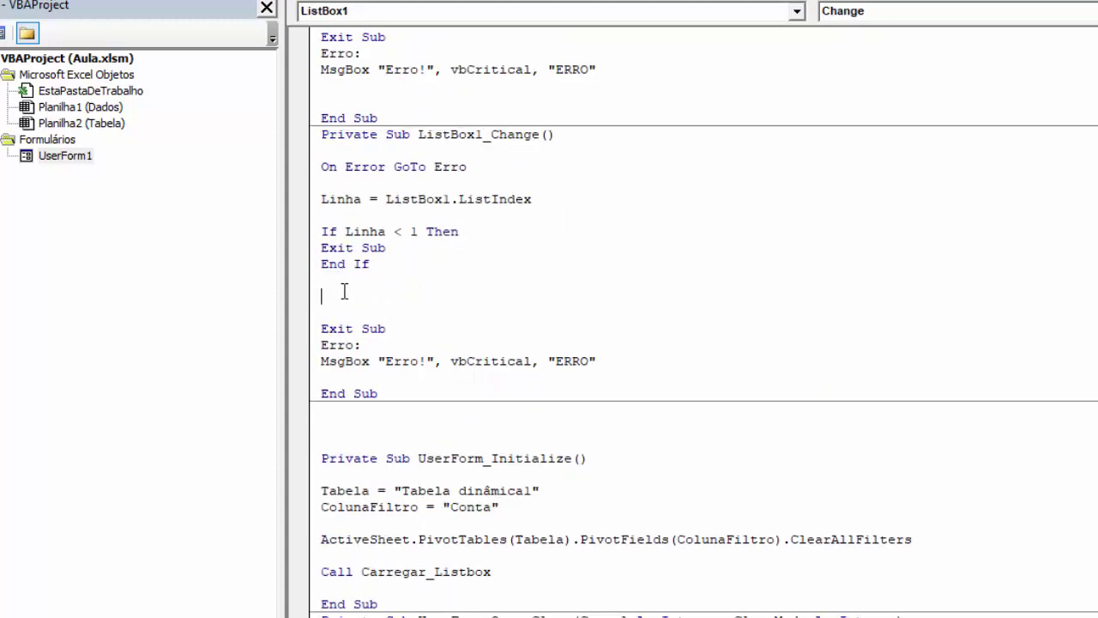
# Step: Below End If, write For Linha = 1 To ListBox1.ListCount - 1 and its closing Next Linha
pyautogui.press('Return')
pyautogui.press('Return')
pyautogui.click(330, 296)
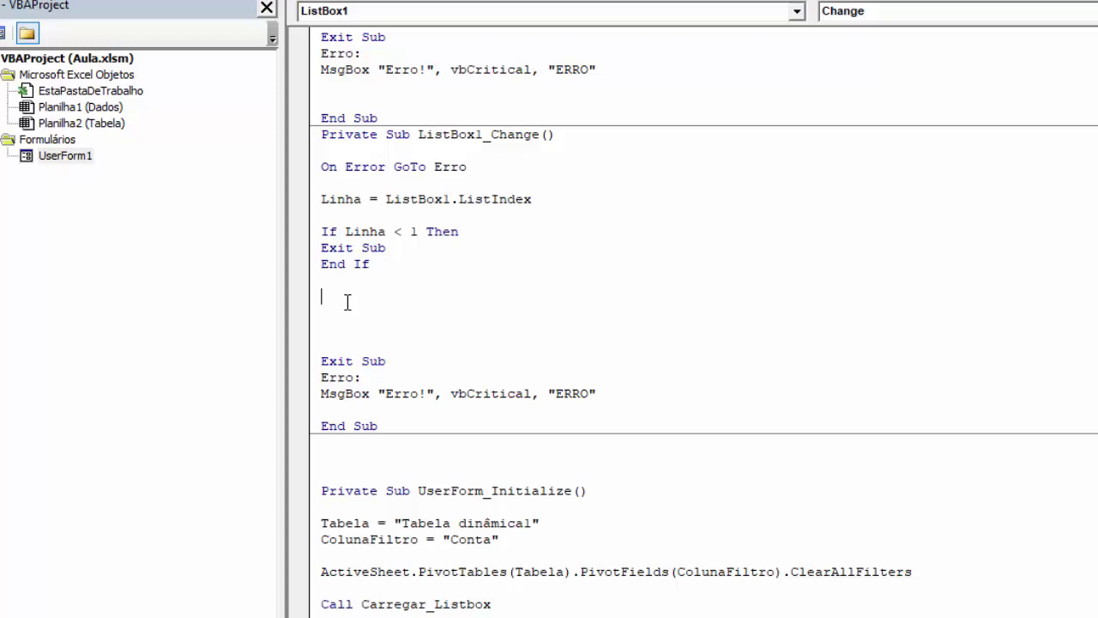
pyautogui.write('For ')
pyautogui.write('Linha')
pyautogui.write('= 1 to ')
pyautogui.write('Lis')
pyautogui.write('tbox1')
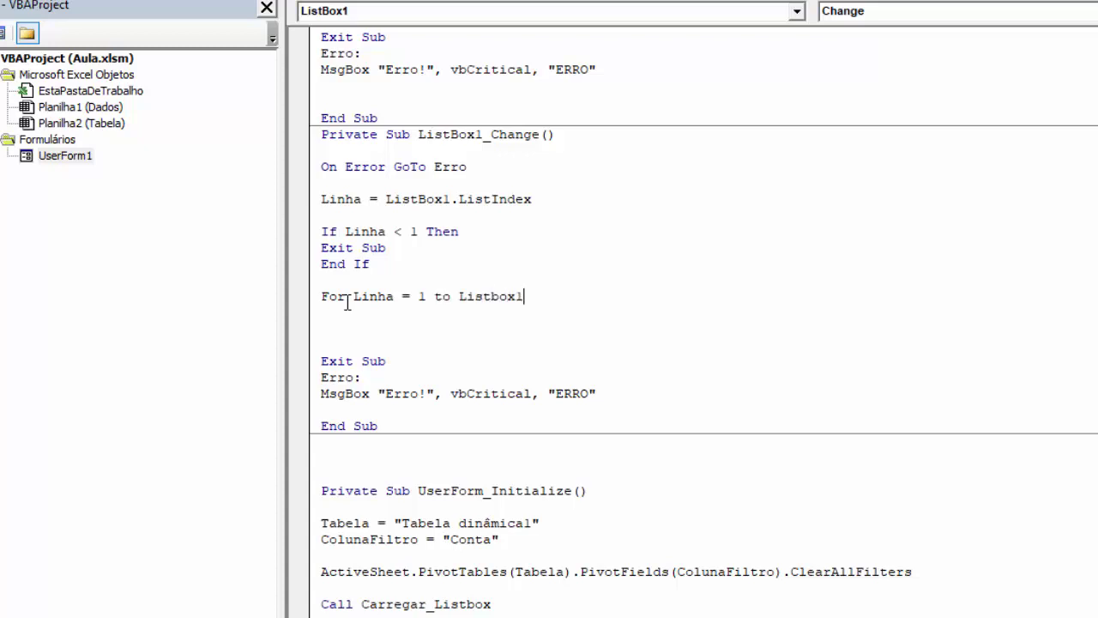
pyautogui.write('.')
pyautogui.press('BackSpace')
pyautogui.write('.list')
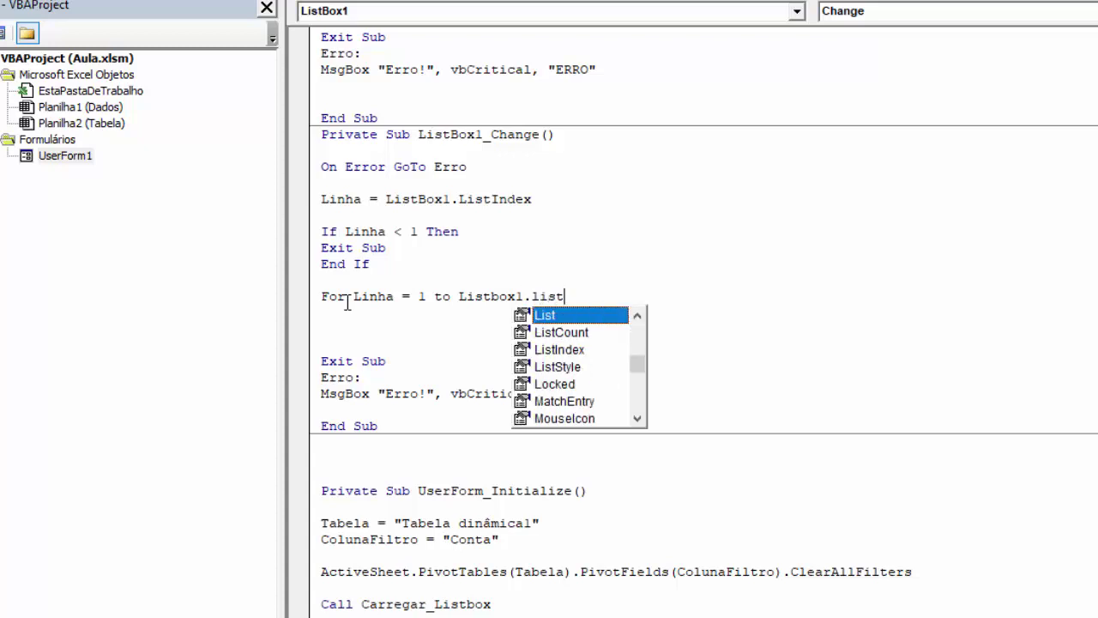
pyautogui.write('c ')
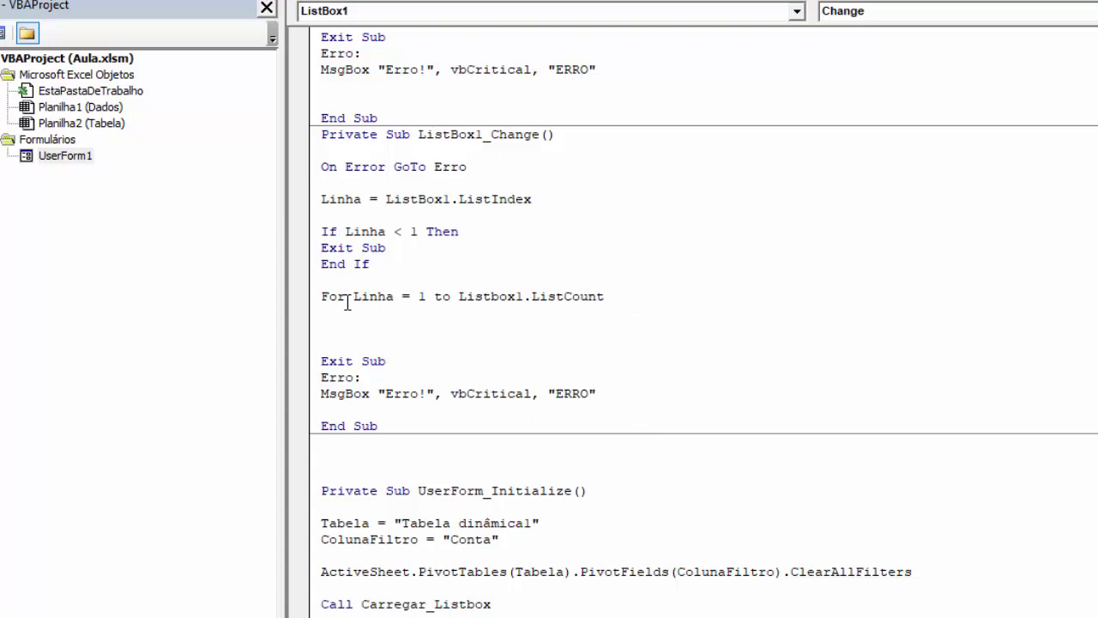
pyautogui.write('- 1')
pyautogui.press('Return')
pyautogui.press('Return')
pyautogui.press('Return')
pyautogui.press('Return')
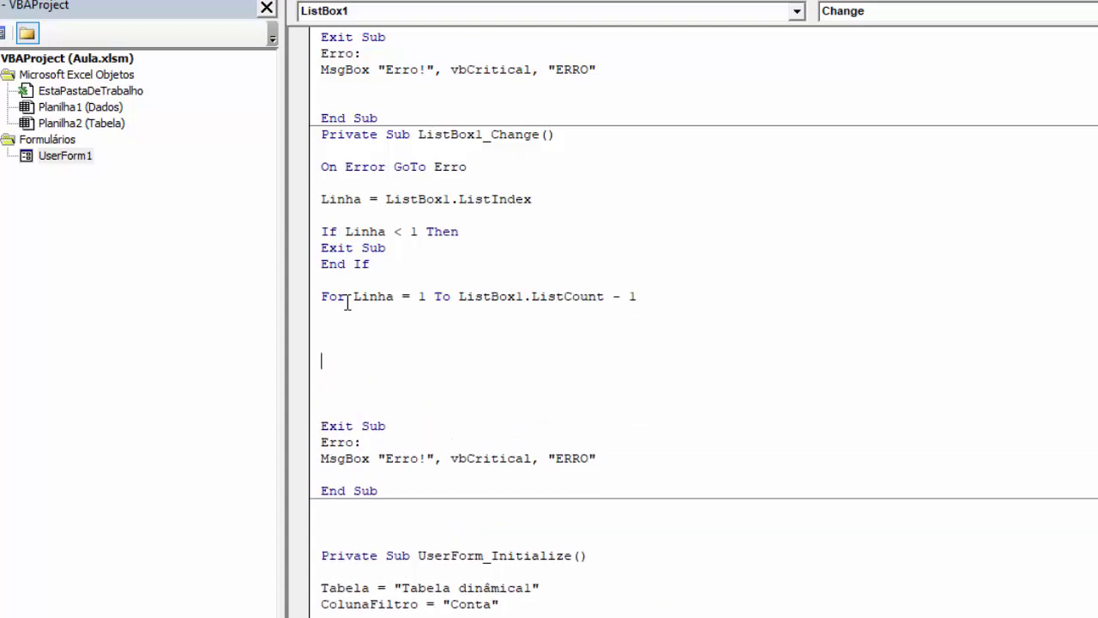
pyautogui.write('next ')
pyautogui.write('Linha')
pyautogui.press('Return')
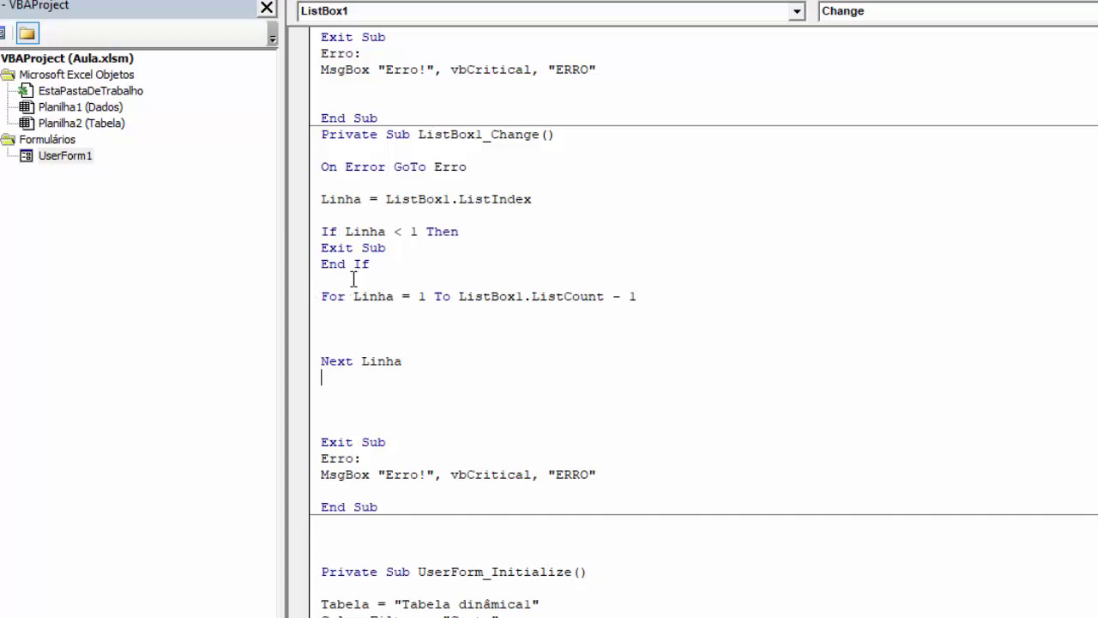
pyautogui.click(352, 280)
pyautogui.press('Return')
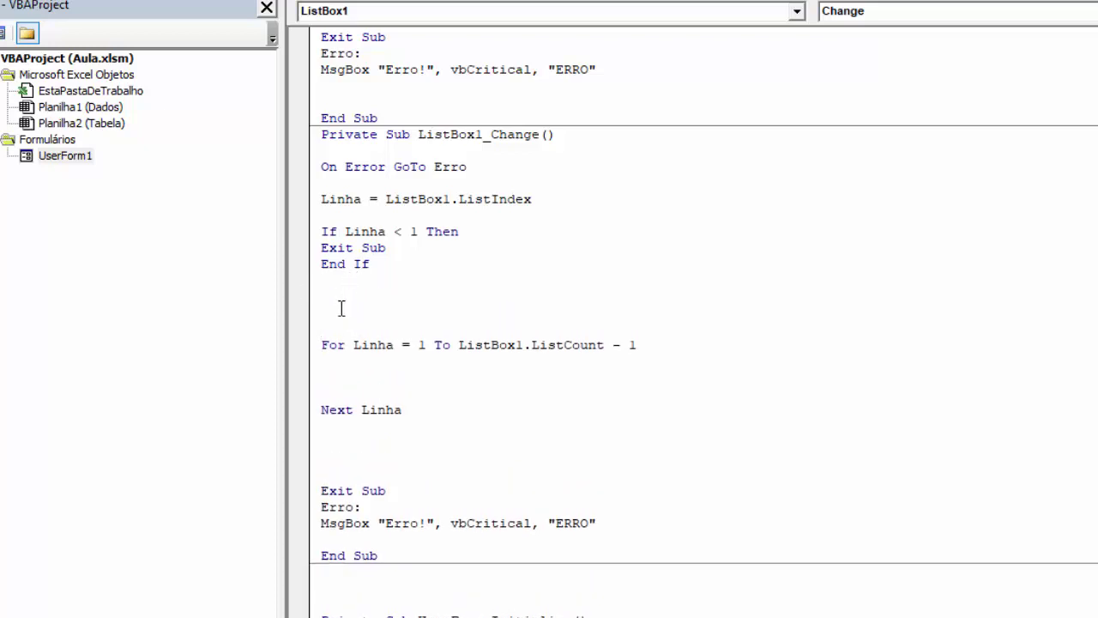
# Step: Declare Dim Texto As String and add Texto = Empty inside the loop
pyautogui.write('Dim T')
pyautogui.write('exto as string')
pyautogui.press('Return')
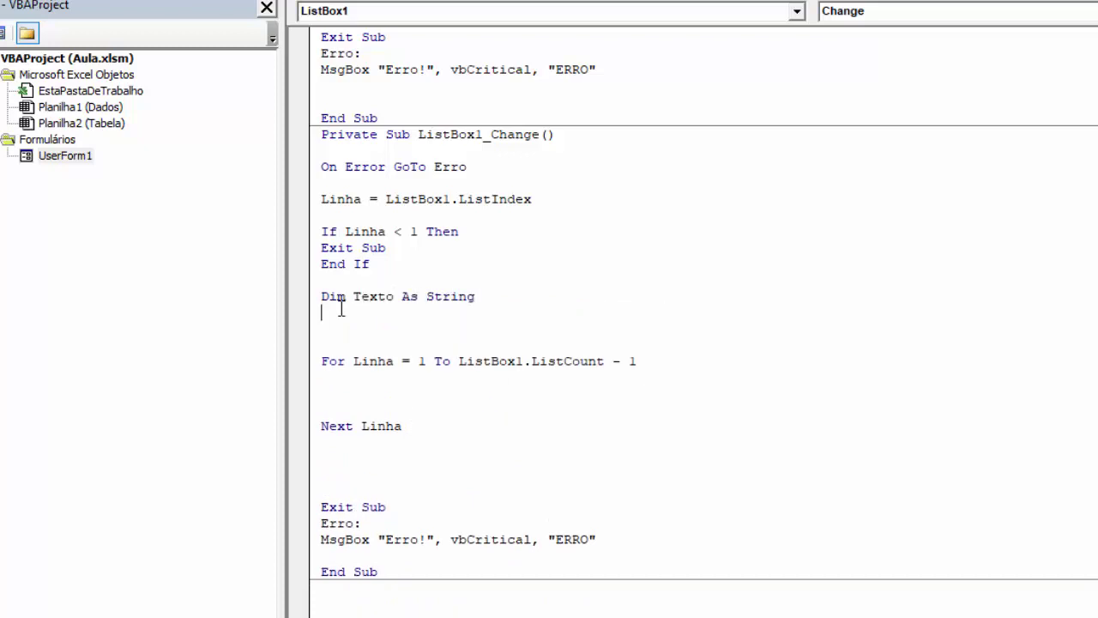
pyautogui.click(368, 390)
pyautogui.moveTo(394, 296); pyautogui.dragTo(352, 296)
pyautogui.hotkey('ctrl', 'c')
pyautogui.click(383, 388)
pyautogui.hotkey('ctrl', 'v')
pyautogui.write('= empty')
pyautogui.press('Return')
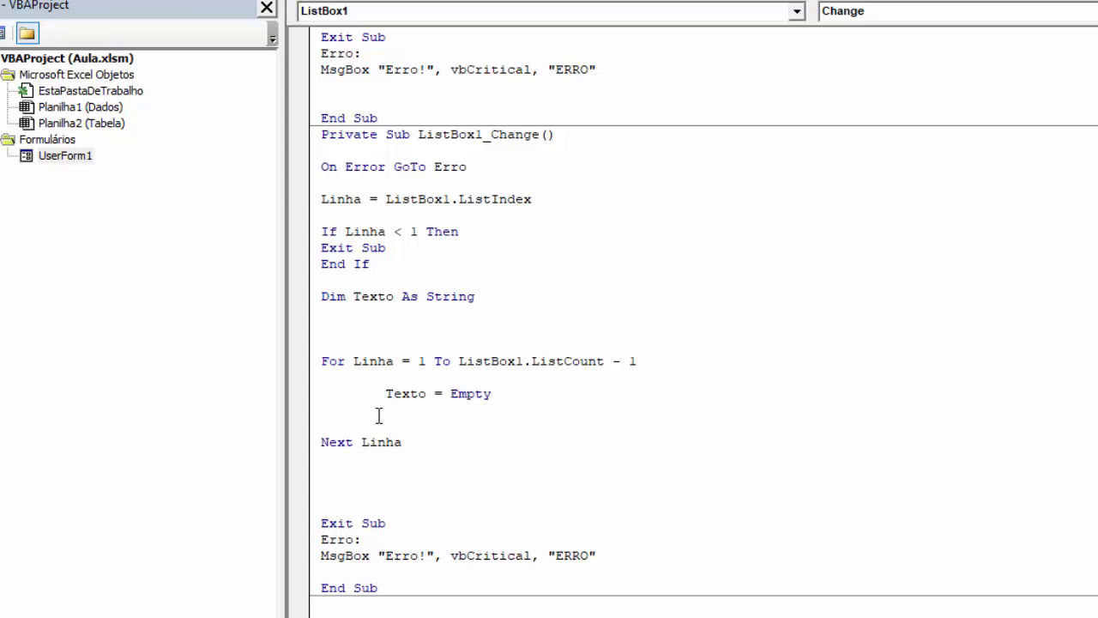
# Step: Add Texto = ListBox1.List(Linha, 0) on the next loop line
pyautogui.hotkey('ctrl', 'v')
pyautogui.write('= ')
pyautogui.write('Lis')
pyautogui.write('tbox1.')
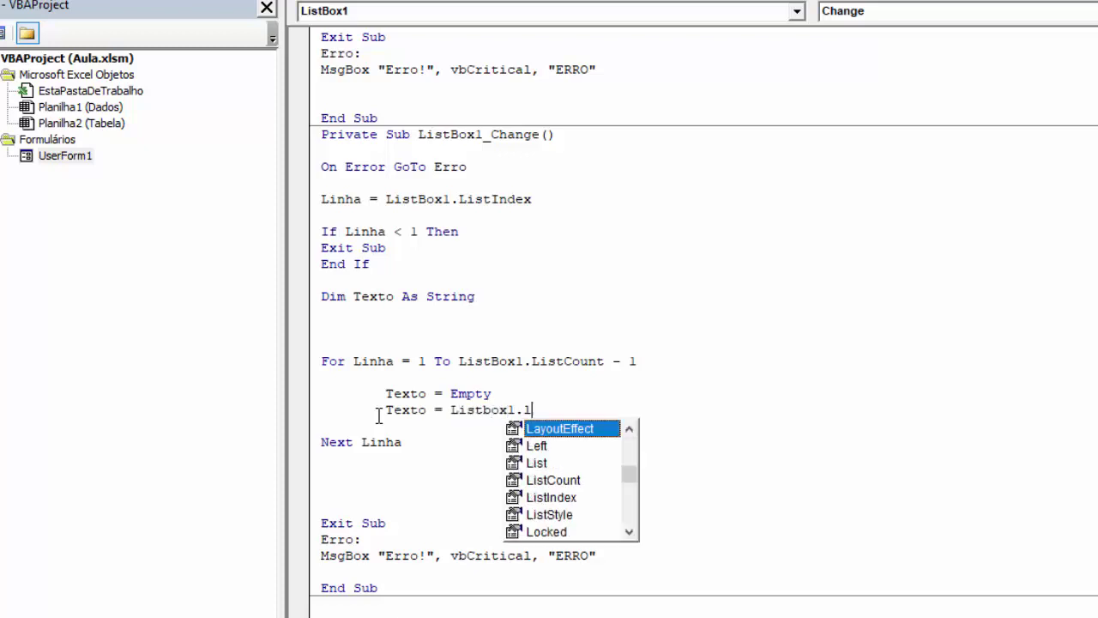
pyautogui.write('List')
pyautogui.press('BackSpace')
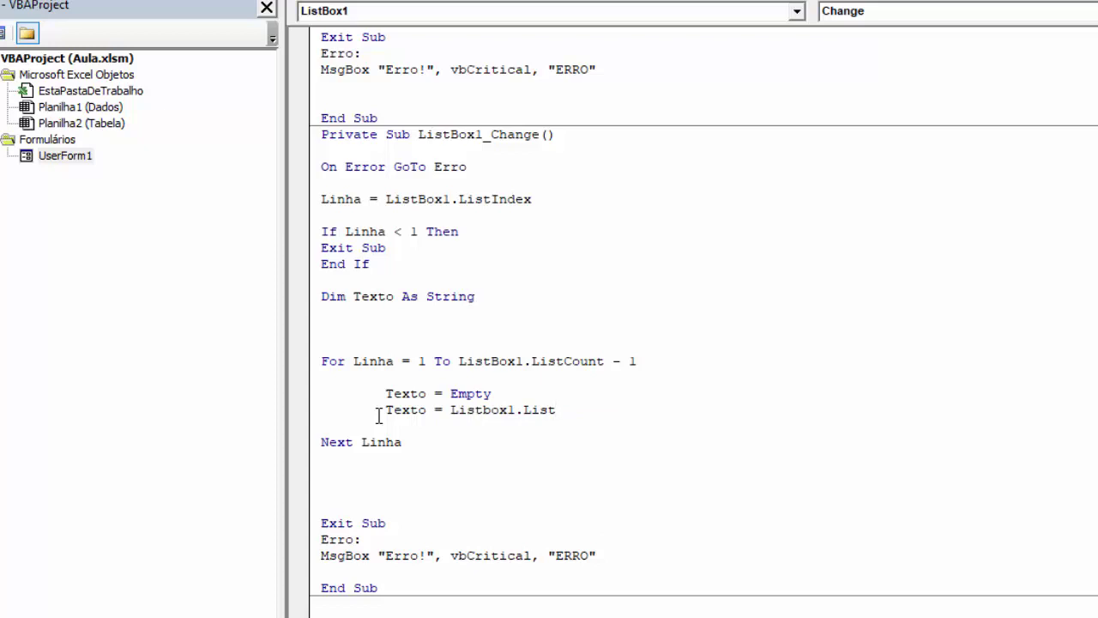
pyautogui.write('(')
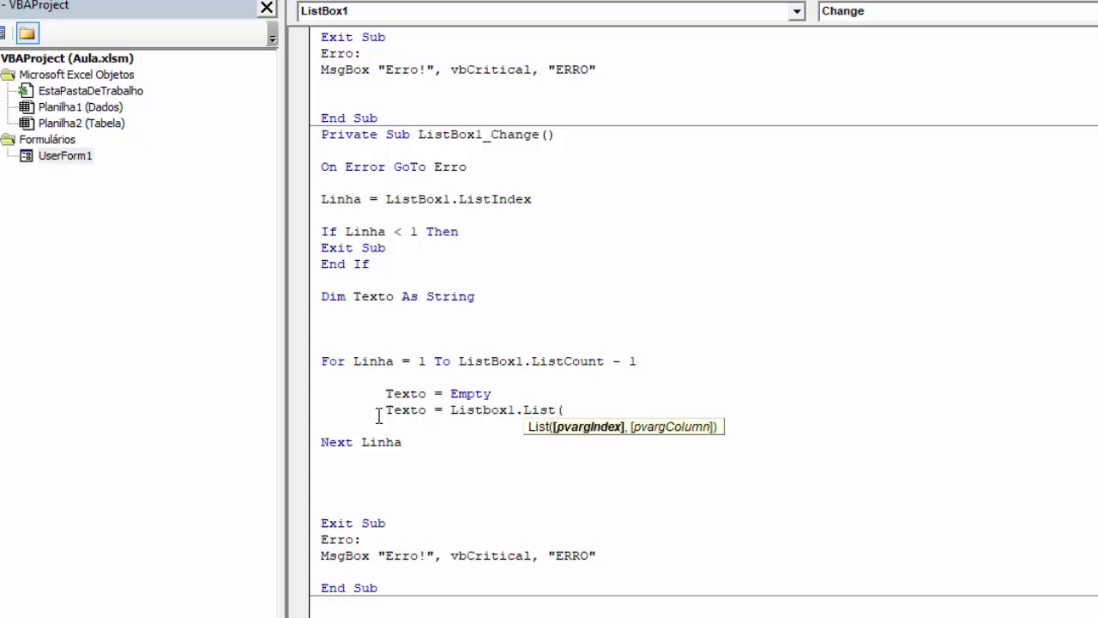
pyautogui.write('Linh')
pyautogui.write('a')
pyautogui.write(',0')
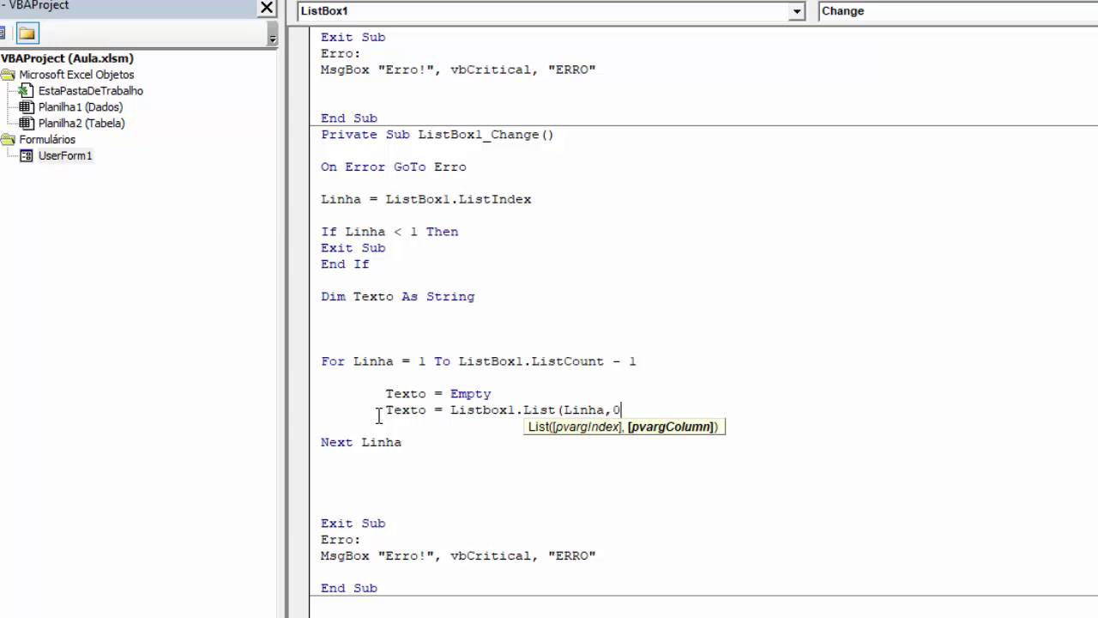
pyautogui.press('Return')
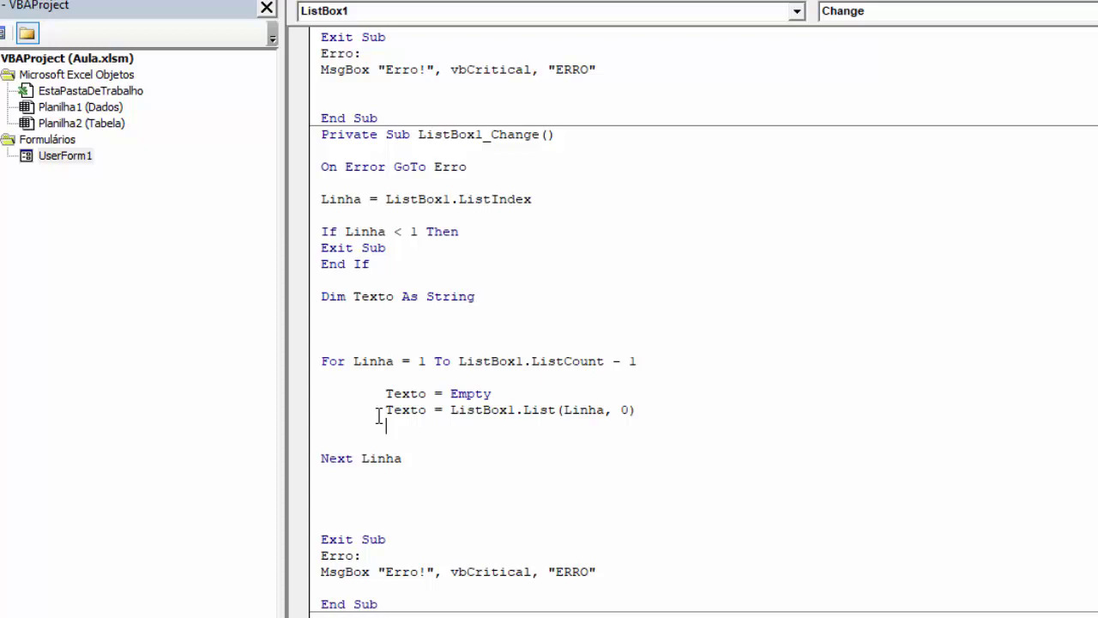
pyautogui.scroll(-3, 378, 416)
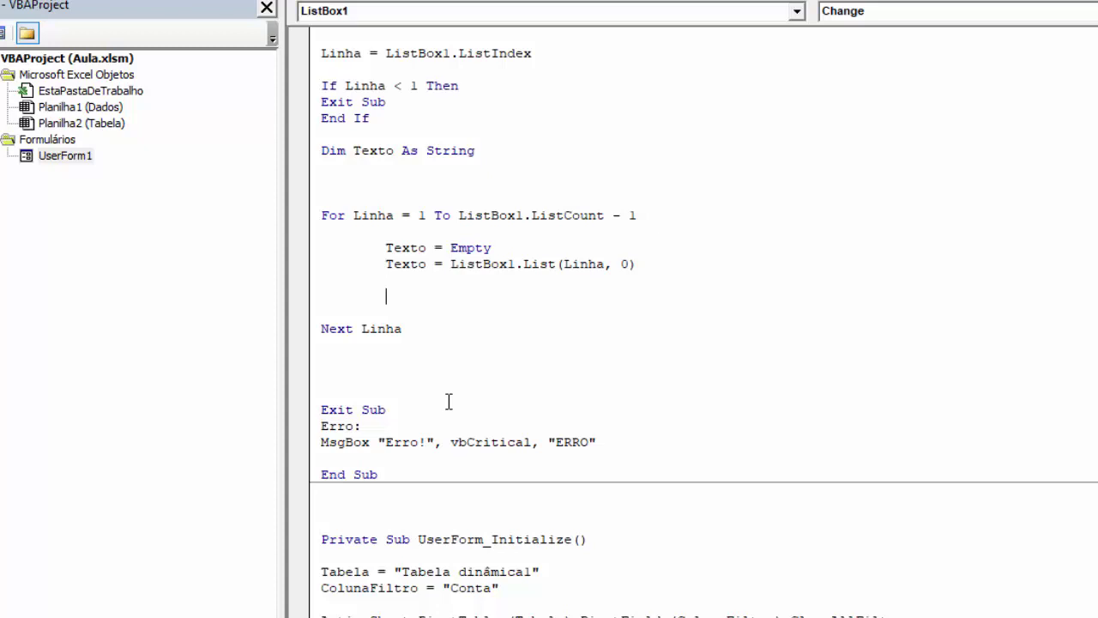
# Step: Write If ListBox1.Selected(Linha) = True Then with empty Else and End If lines in the loop
pyautogui.write('If ')
pyautogui.write('Listbox1')
pyautogui.write('.se')
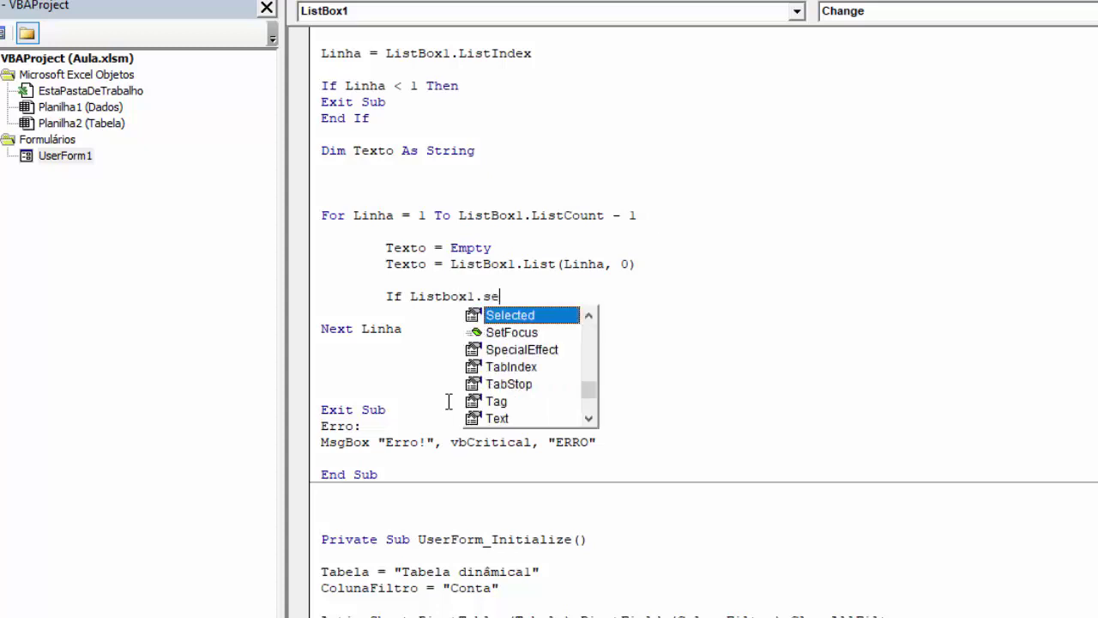
pyautogui.write('le')
pyautogui.press('space')
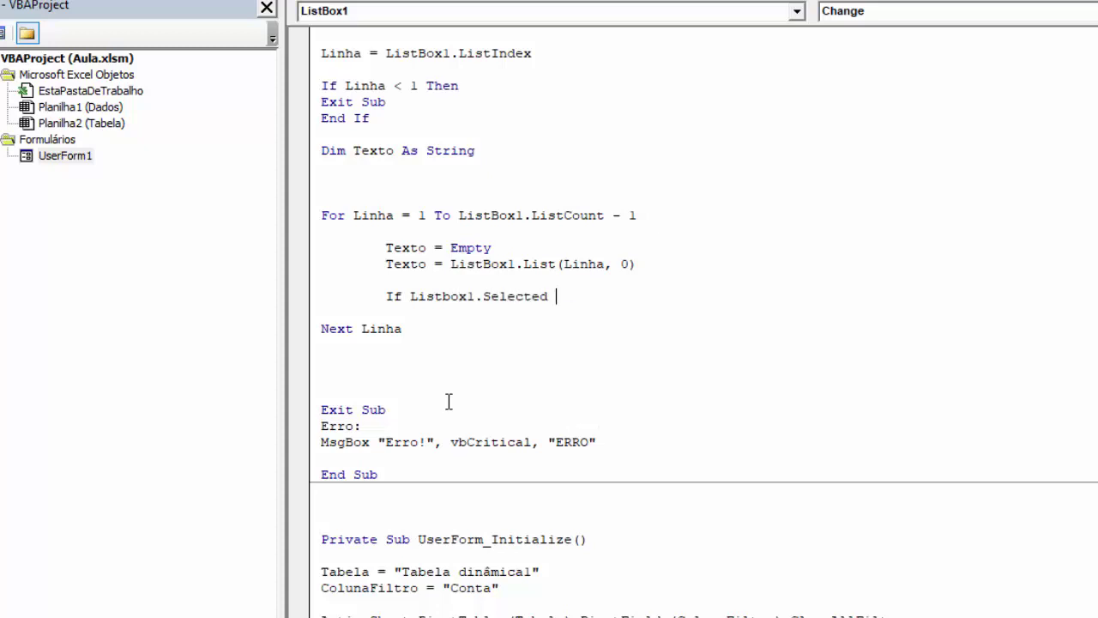
pyautogui.press('BackSpace')
pyautogui.write('()')
pyautogui.write('Linha')
pyautogui.click(630, 297)
pyautogui.write('= True ')
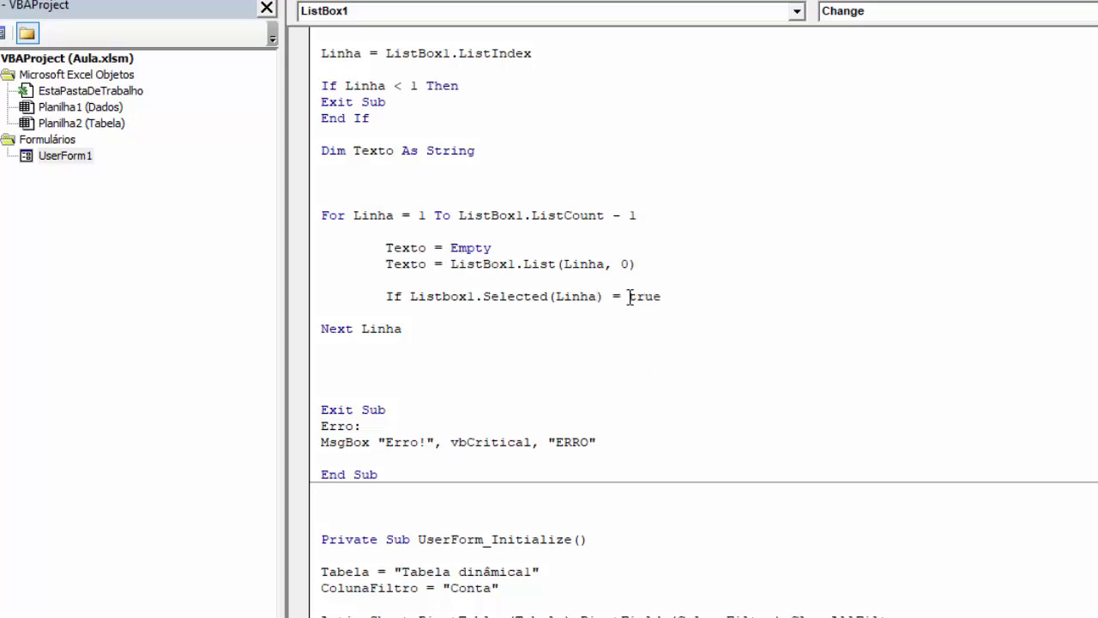
pyautogui.write('then')
pyautogui.press('Return')
pyautogui.press('Return')
pyautogui.write('el')
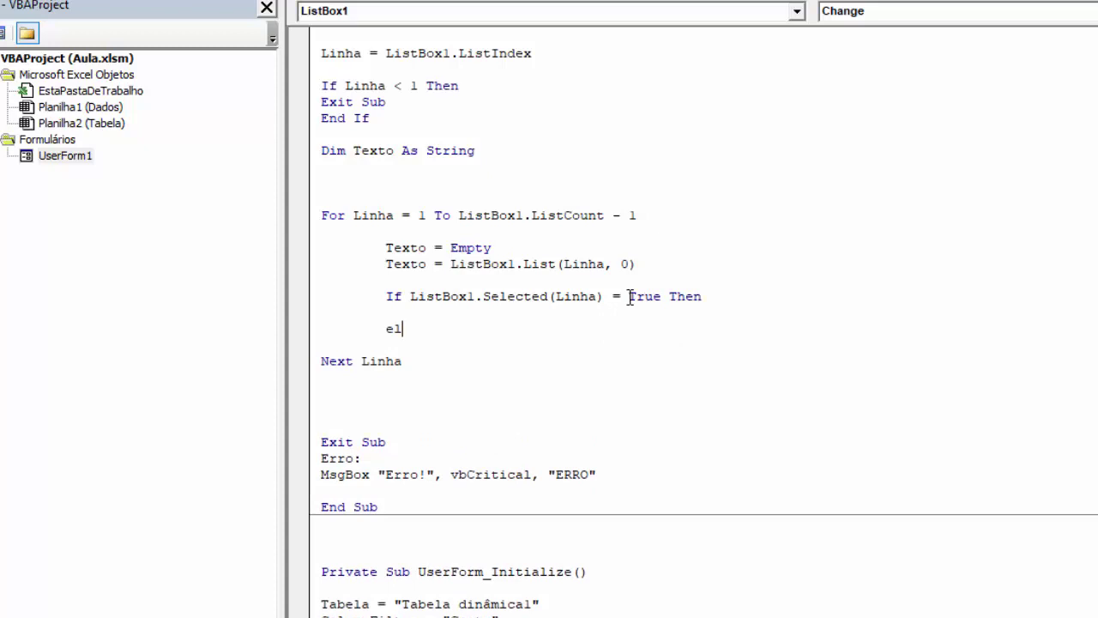
pyautogui.write('se')
pyautogui.press('Return')
pyautogui.press('Return')
pyautogui.press('Return')
pyautogui.write('e')
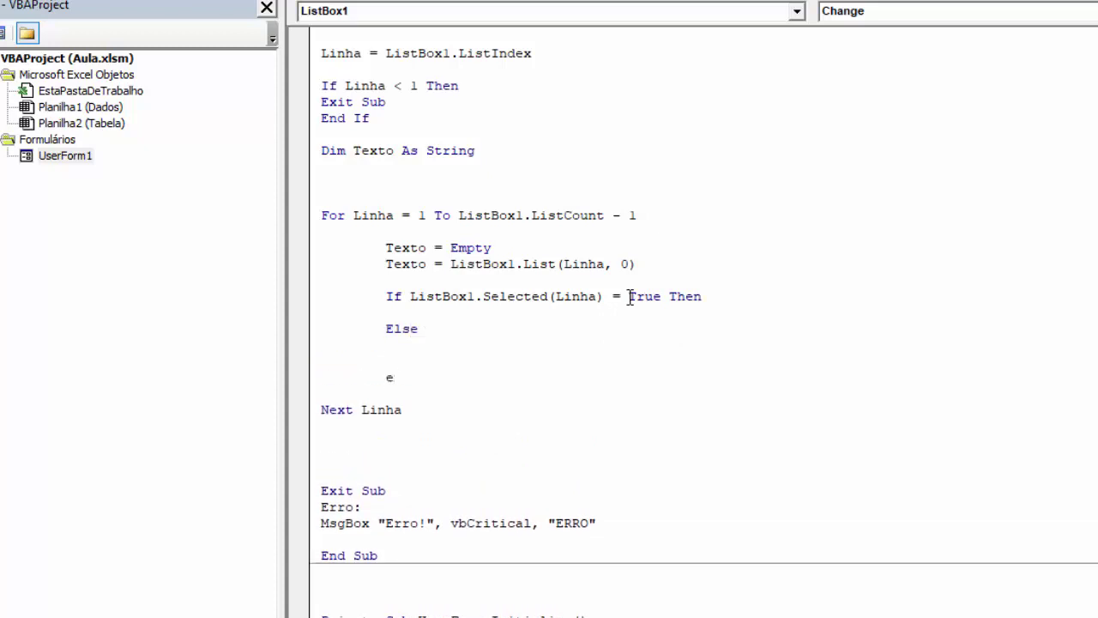
pyautogui.write('nd if')
pyautogui.press('Return')
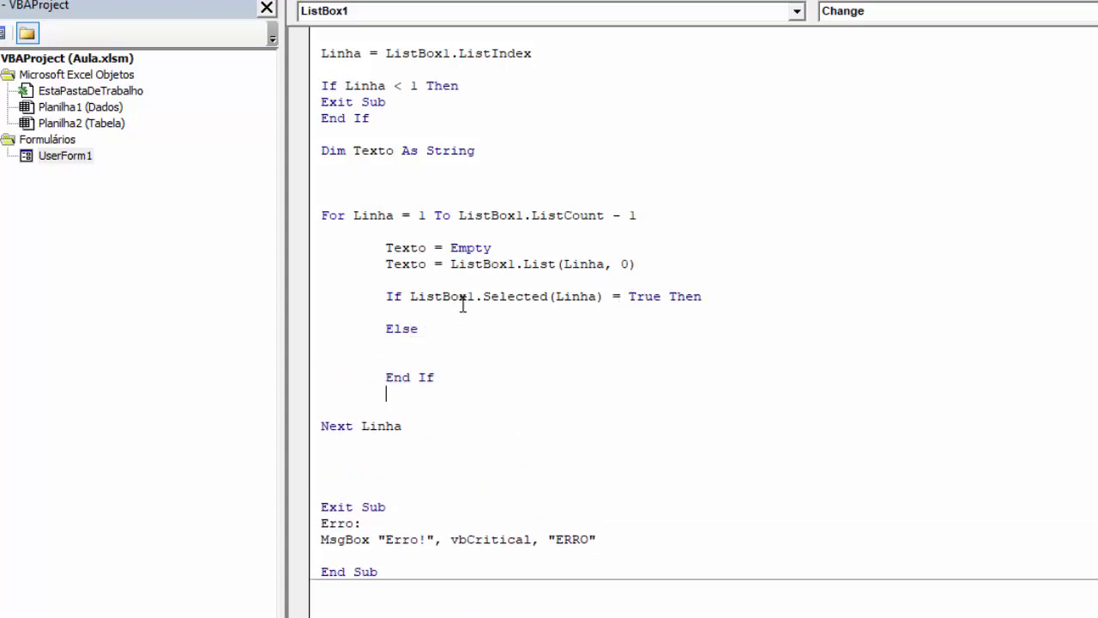
pyautogui.click(421, 312)
pyautogui.press('Return')
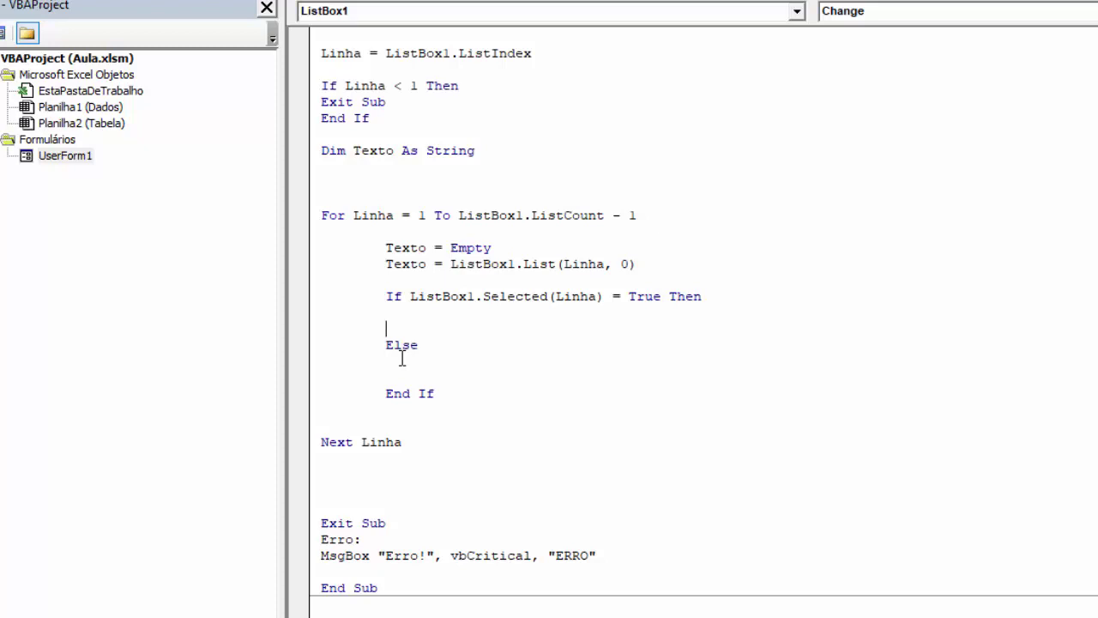
pyautogui.click(67, 158)
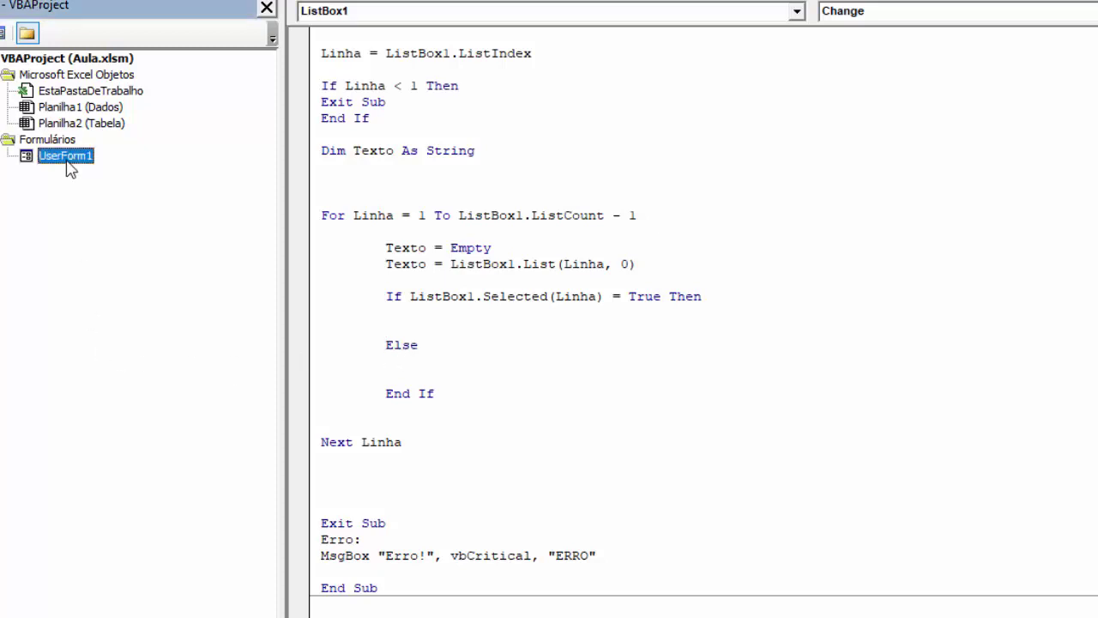
pyautogui.doubleClick(67, 158)
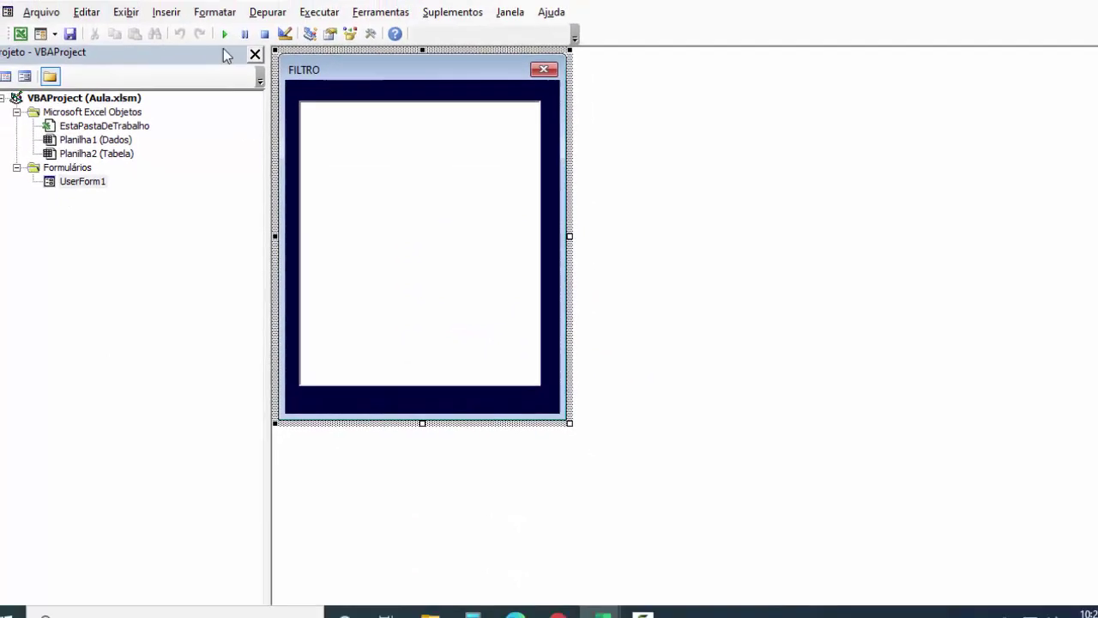
pyautogui.click(224, 34)
pyautogui.click(483, 236)
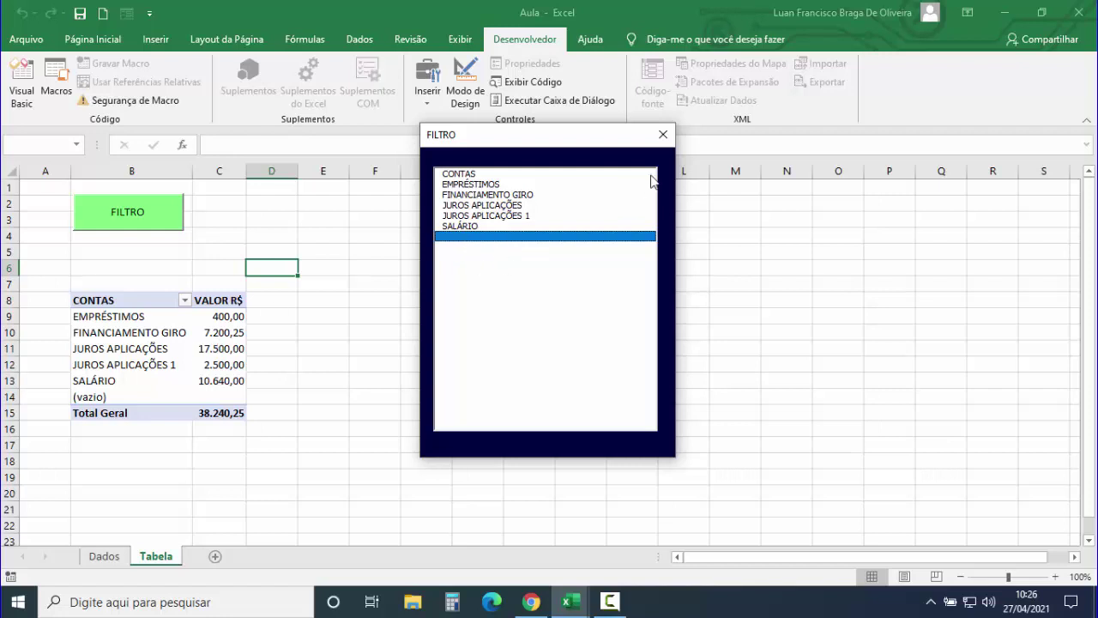
pyautogui.click(663, 134)
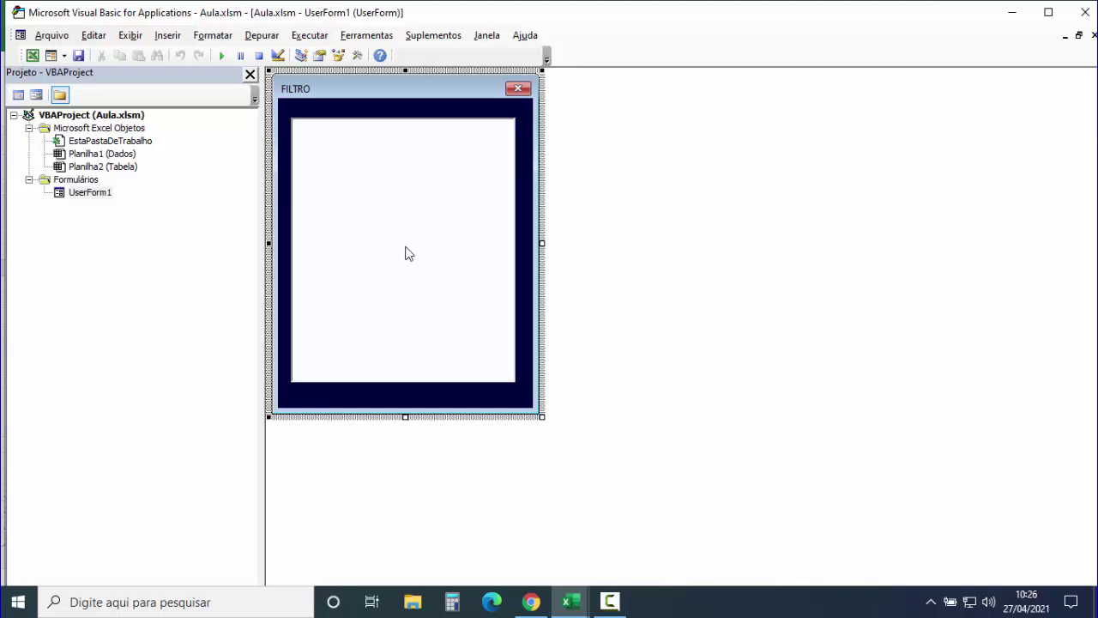
pyautogui.doubleClick(408, 253)
# Step: Under the Selected check, type an indented If Texto = "" Then with its End If
pyautogui.click(382, 355)
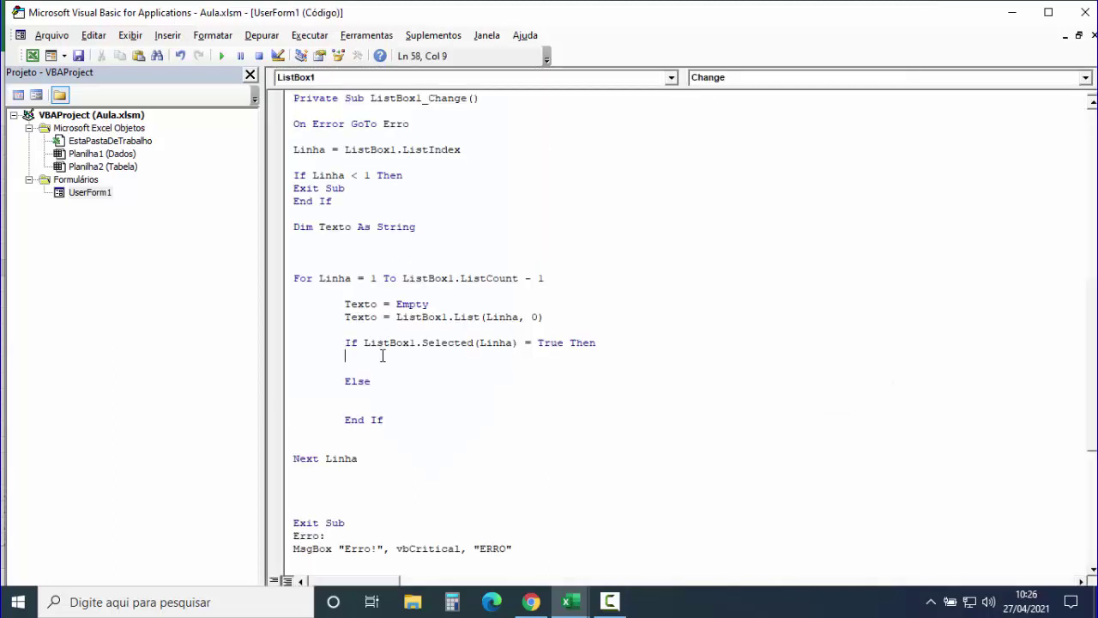
pyautogui.press('Return')
pyautogui.press('Tab')
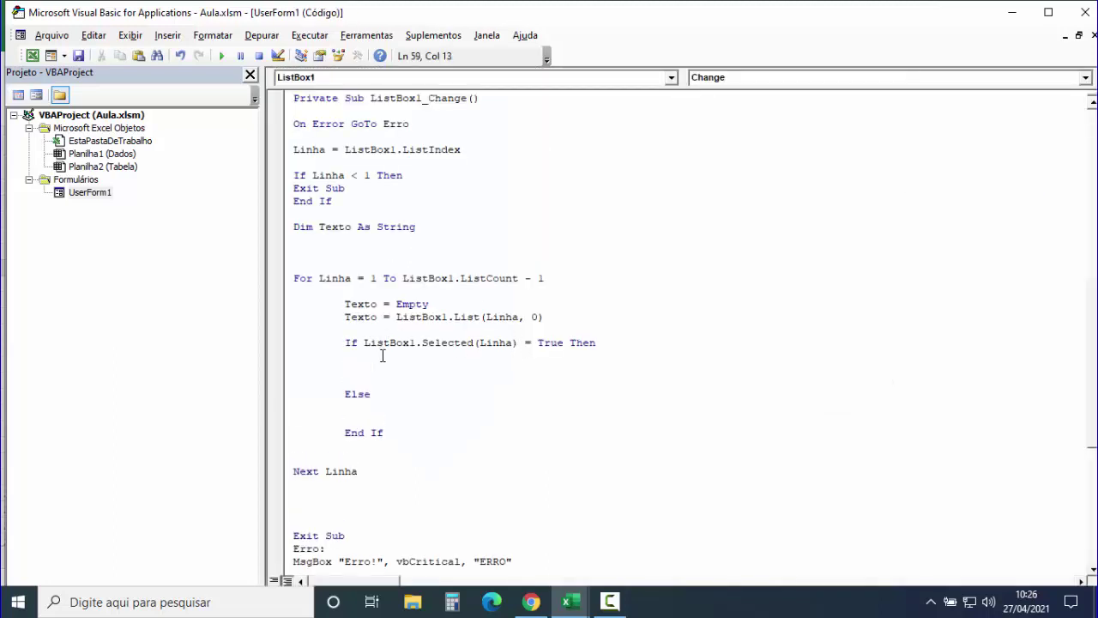
pyautogui.write('ifT')
pyautogui.write('exto')
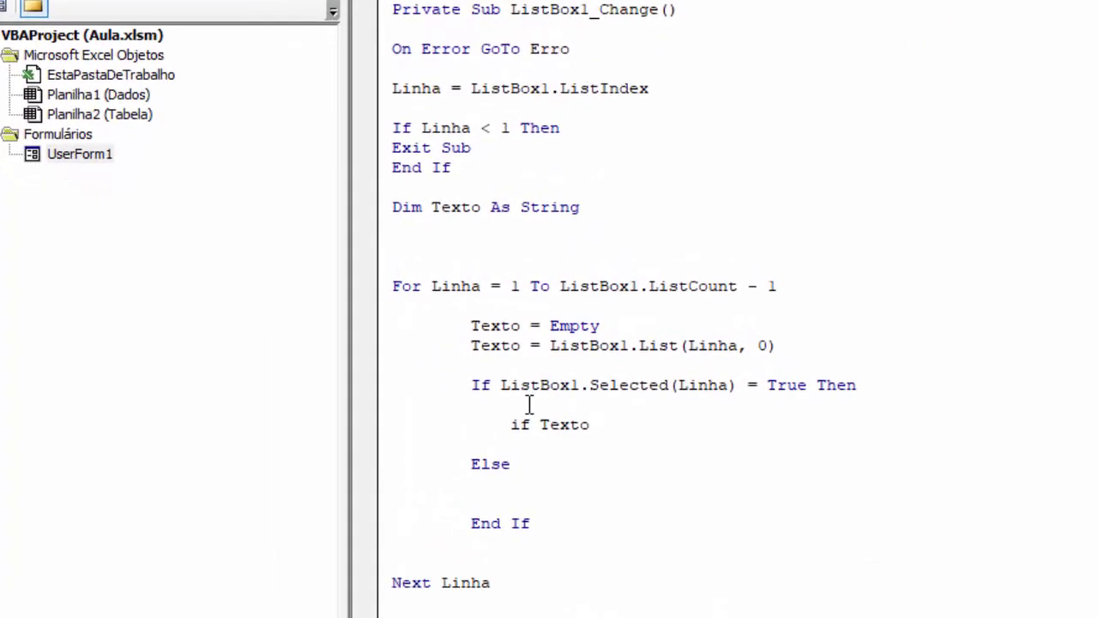
pyautogui.write(' = "')
pyautogui.write('" the')
pyautogui.write('n')
pyautogui.press('Return')
pyautogui.press('Return')
pyautogui.write('end i')
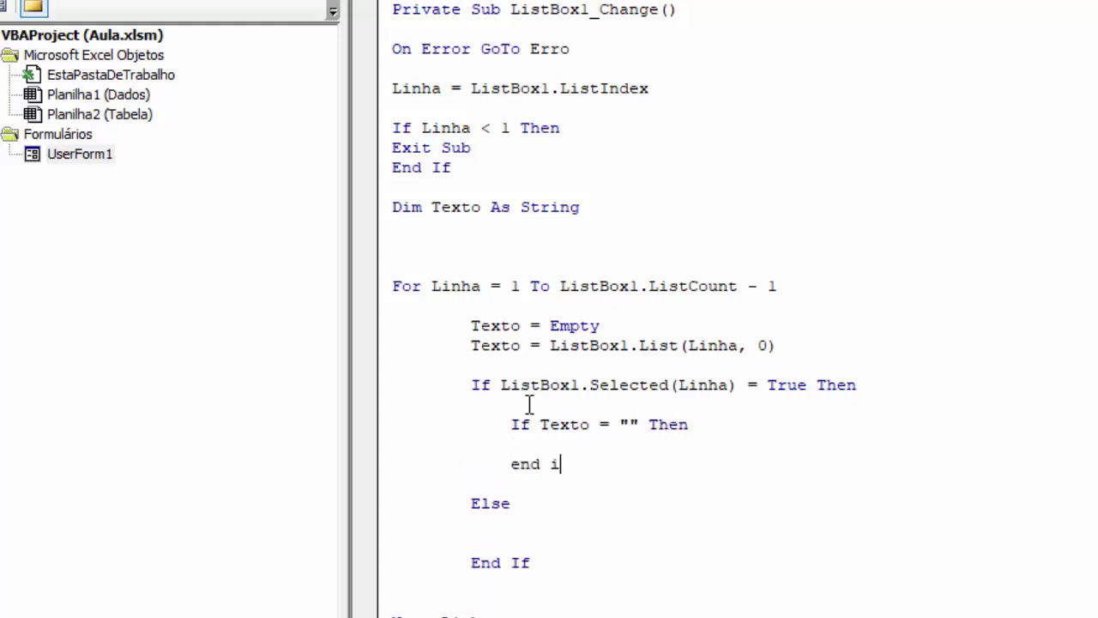
pyautogui.write('f')
pyautogui.press('Return')
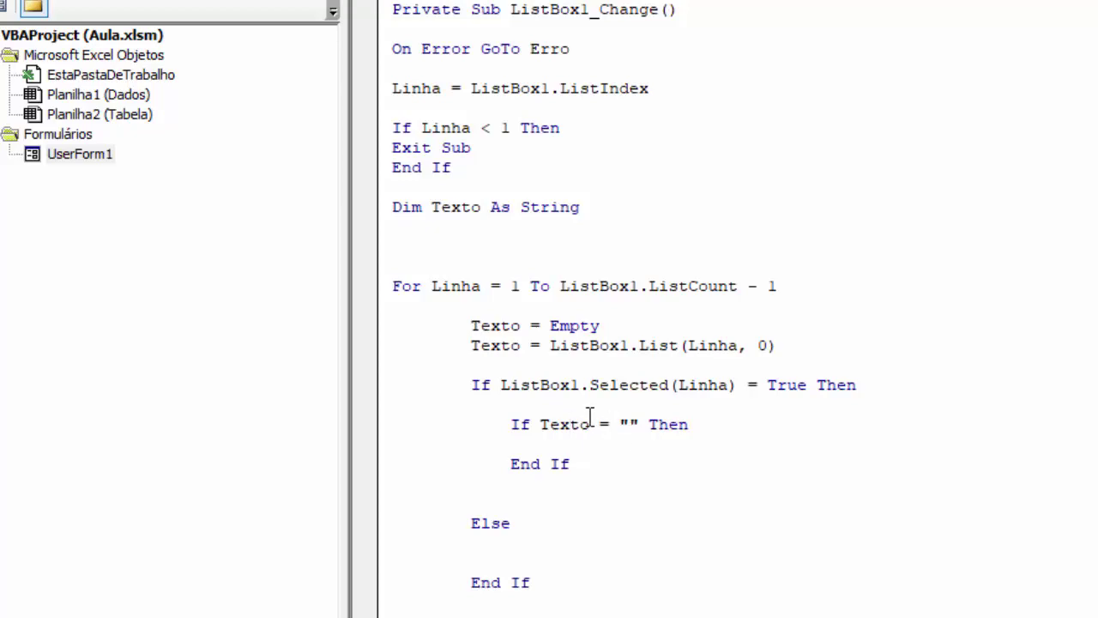
pyautogui.scroll(-5, 566, 378)
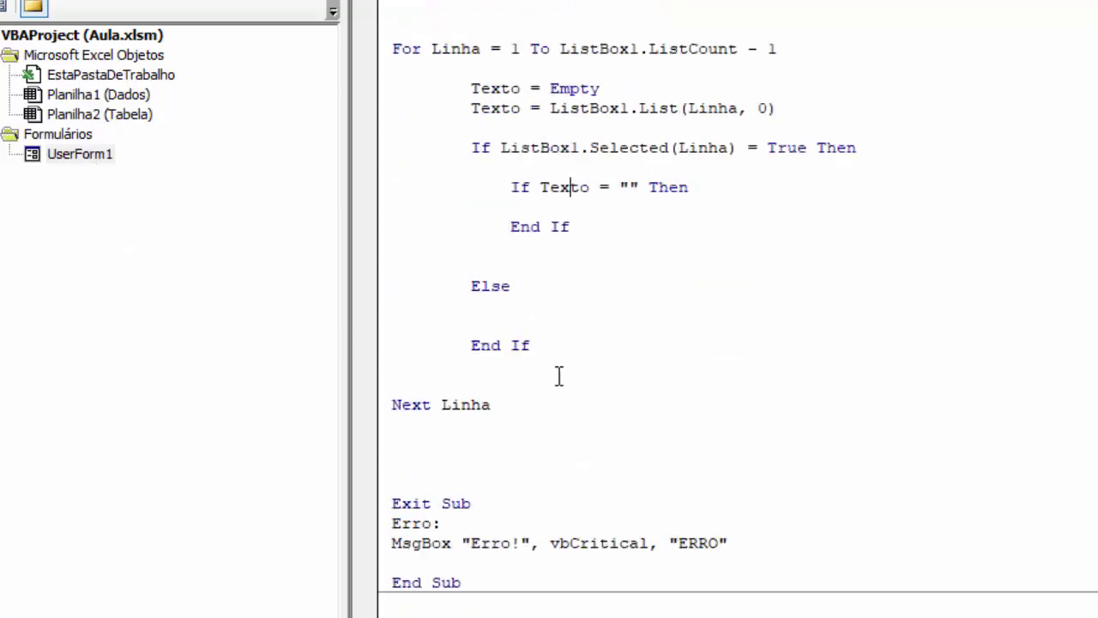
pyautogui.scroll(-4, 566, 377)
pyautogui.scroll(-1, 566, 377)
# Step: Paste the ClearAllFilters line from UserForm_Initialize into the If Texto = "" block, indented one level
pyautogui.moveTo(319, 398); pyautogui.dragTo(883, 398)
pyautogui.hotkey('ctrl', 'c')
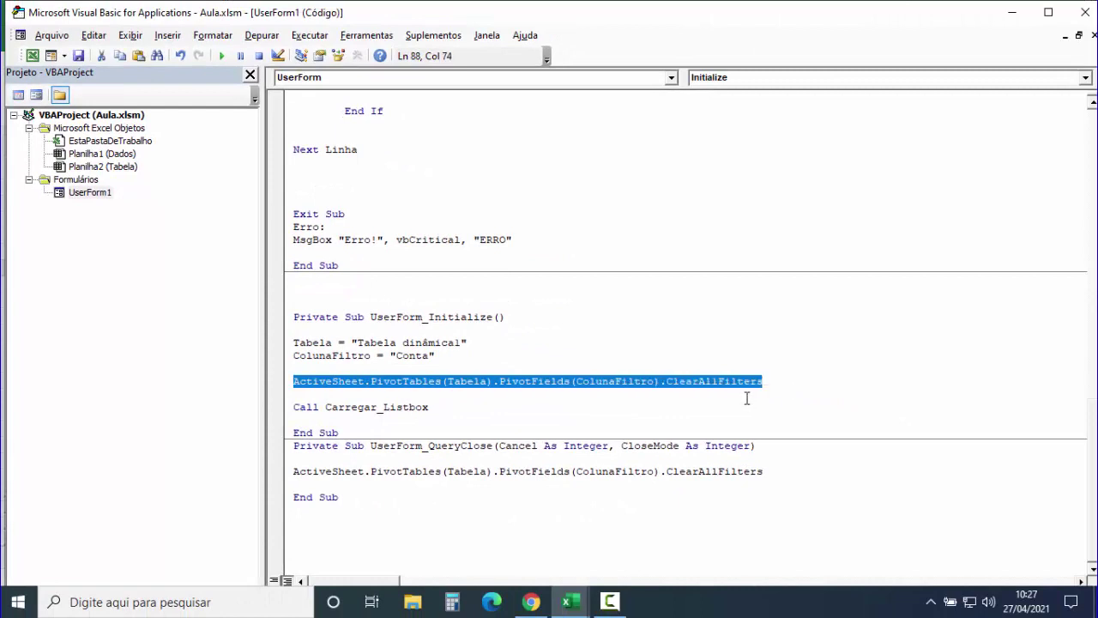
pyautogui.scroll(3, 573, 410)
pyautogui.scroll(3, 583, 411)
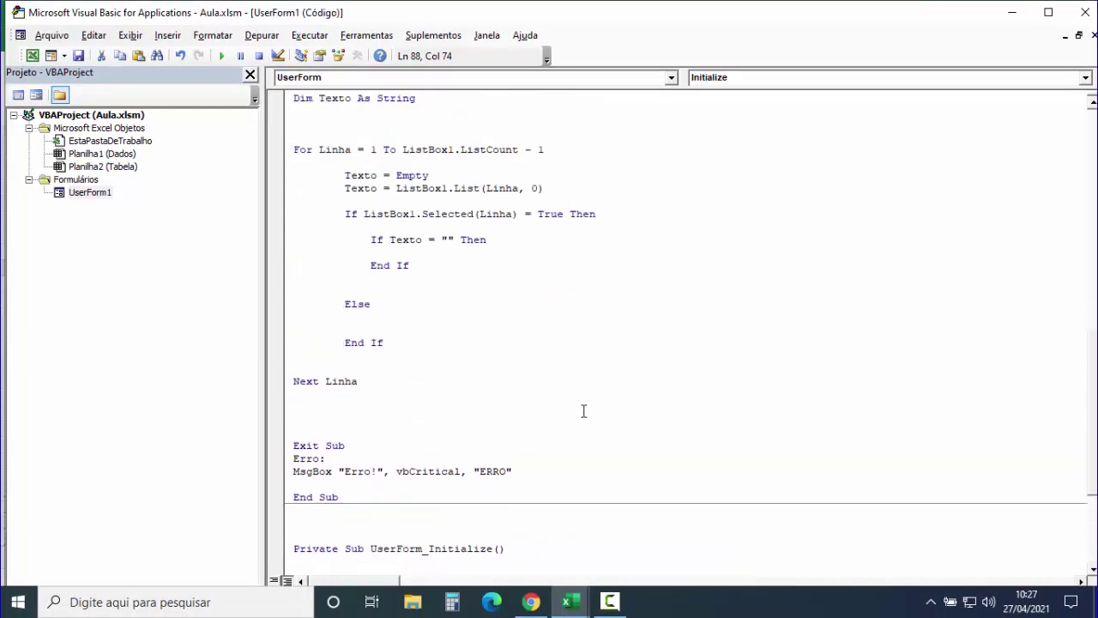
pyautogui.click(405, 253)
pyautogui.hotkey('ctrl', 'v')
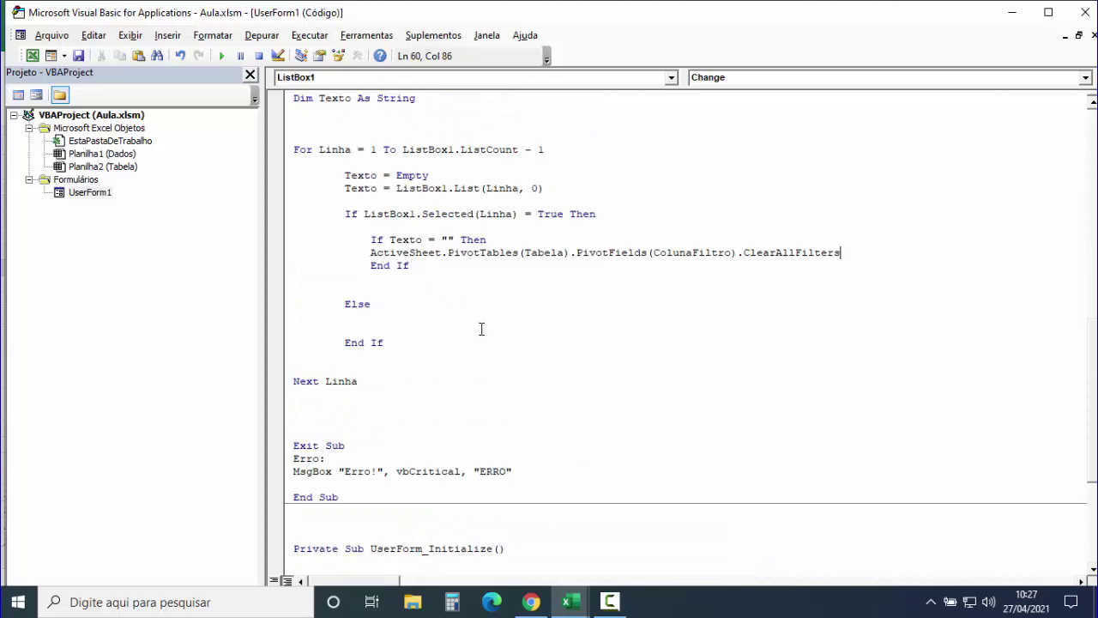
pyautogui.click(371, 254)
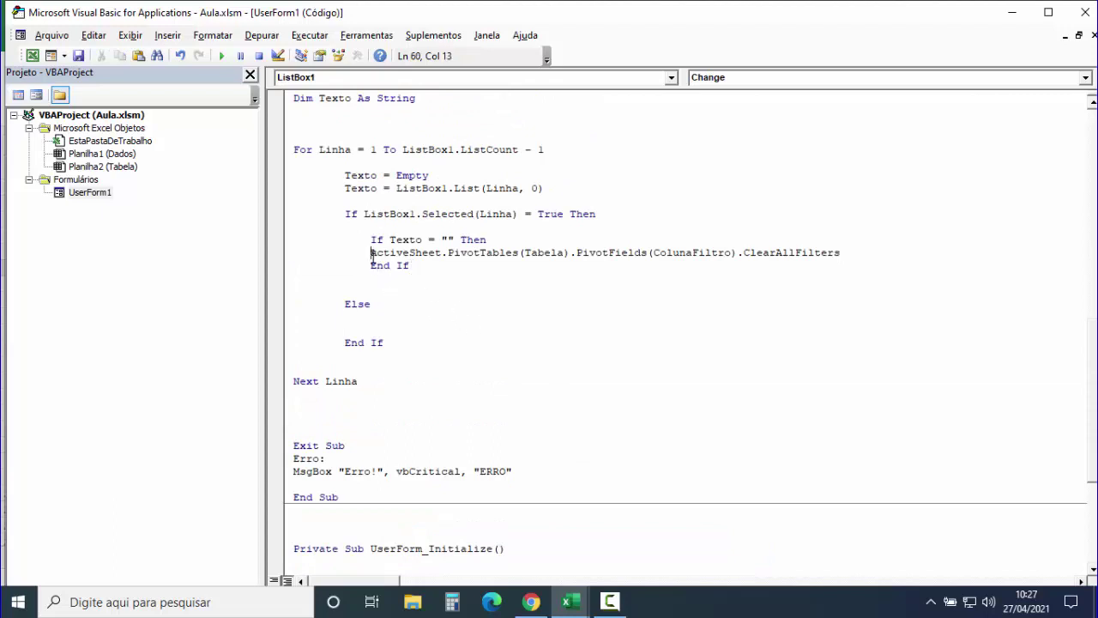
pyautogui.press('Tab')
pyautogui.click(434, 316)
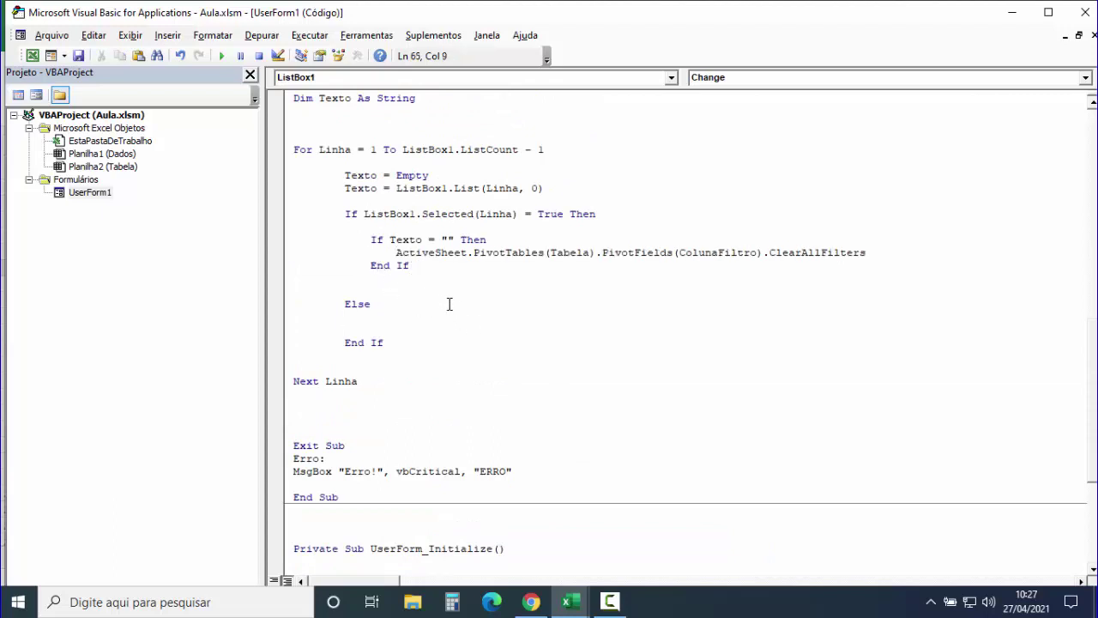
pyautogui.click(405, 275)
pyautogui.press('Return')
pyautogui.press('Return')
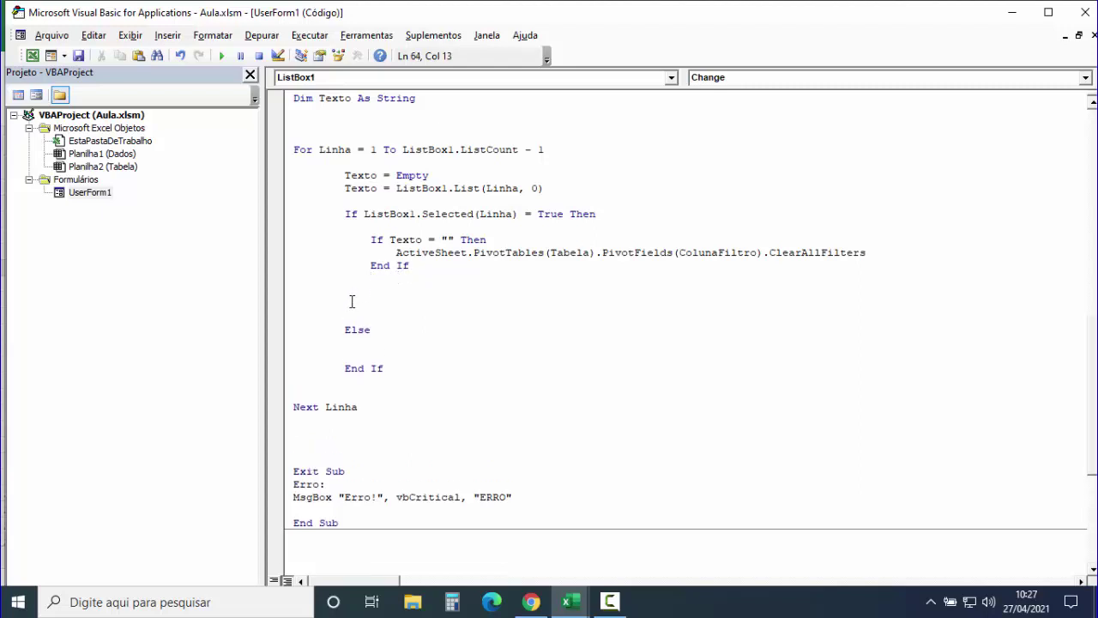
pyautogui.scroll(-1, 352, 302)
pyautogui.scroll(-1, 421, 309)
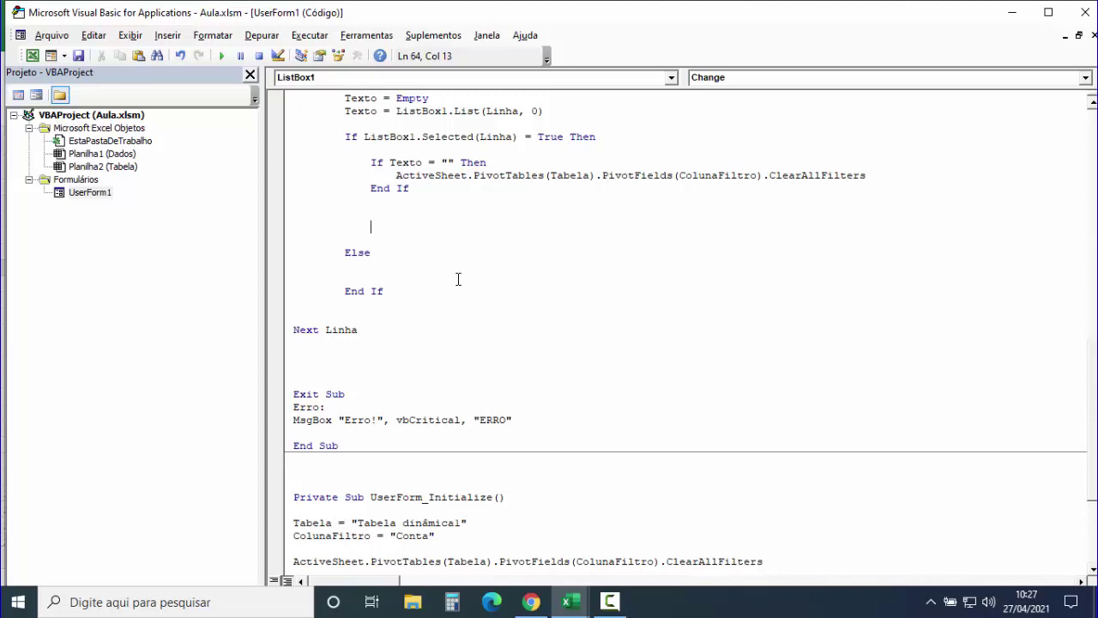
# Step: Write With ActiveSheet.PivotTables(Tabela).PivotFields(ColunaFiltro), reusing the copied reference, then End With
pyautogui.write('wi')
pyautogui.write('th')
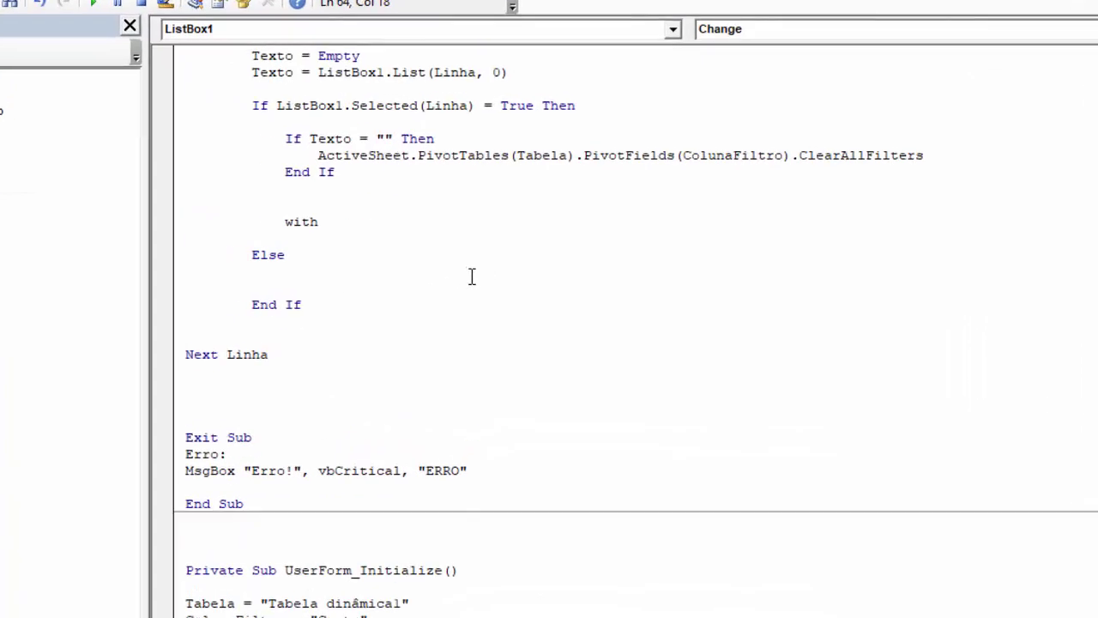
pyautogui.click(696, 221)
pyautogui.click(487, 430)
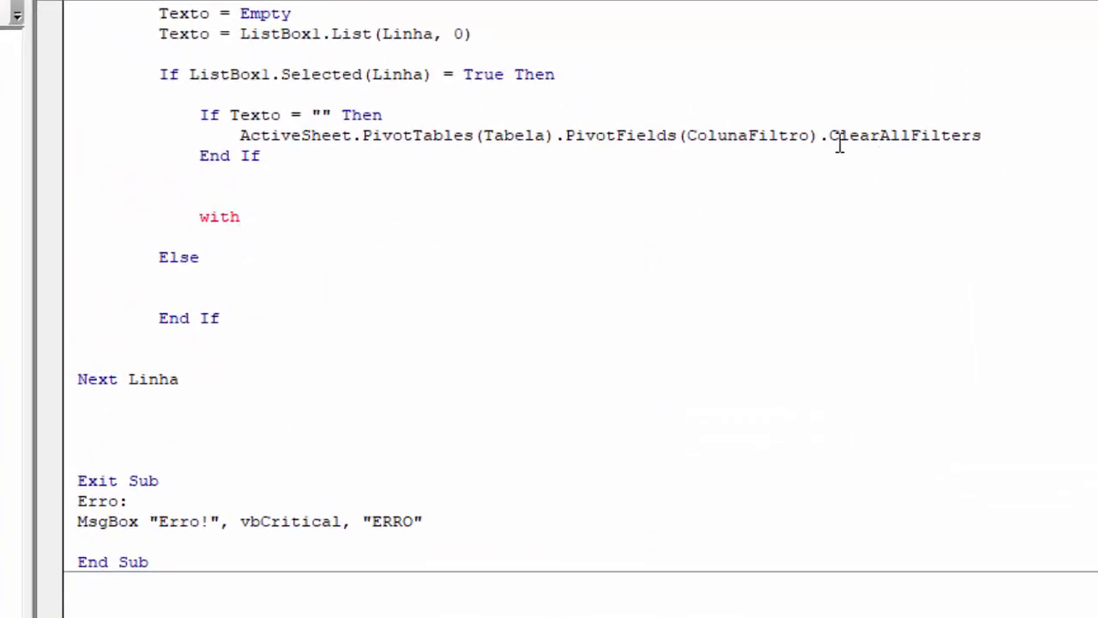
pyautogui.moveTo(817, 135); pyautogui.dragTo(240, 136)
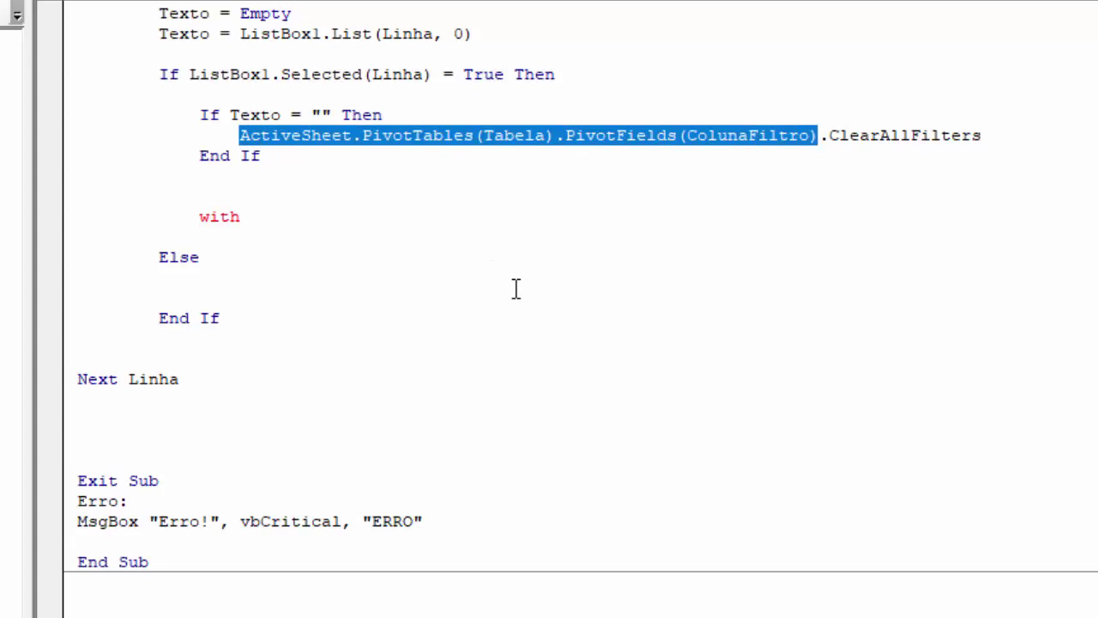
pyautogui.hotkey('ctrl', 'c')
pyautogui.click(270, 215)
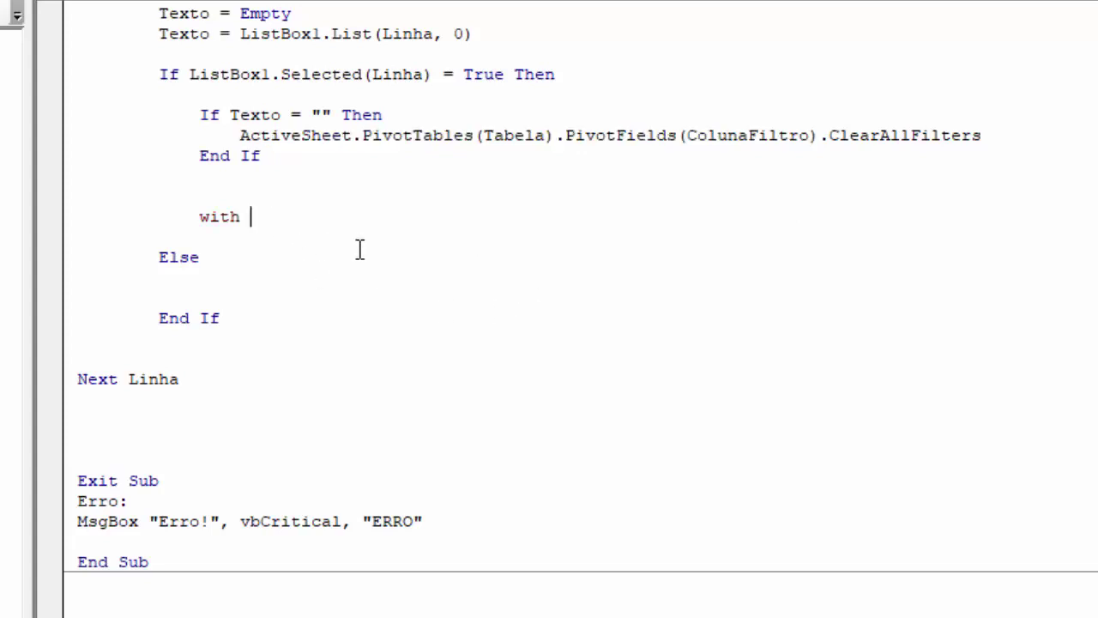
pyautogui.hotkey('ctrl', 'v')
pyautogui.press('Return')
pyautogui.press('Return')
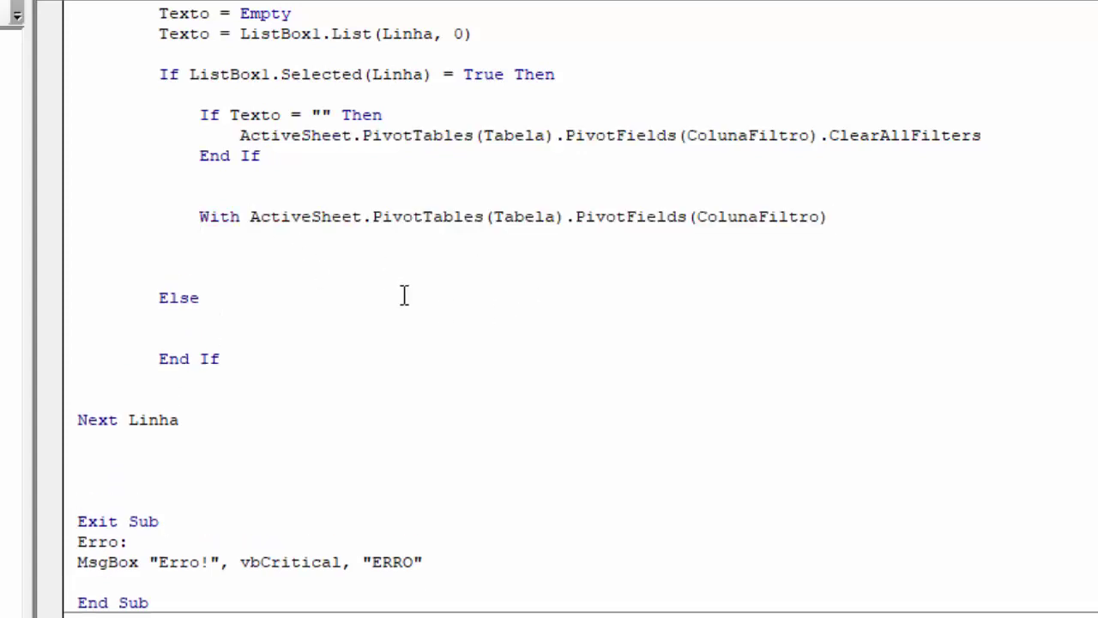
pyautogui.write('end with')
pyautogui.press('Return')
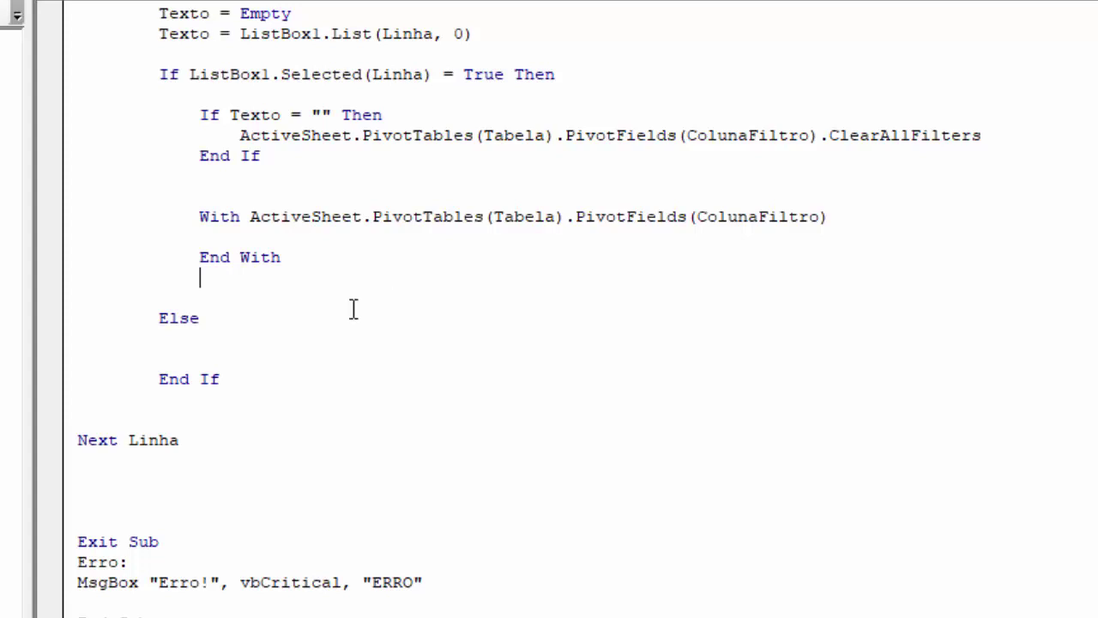
# Step: Open a new indented line inside the With block for the loop
pyautogui.click(242, 236)
pyautogui.press('Return')
pyautogui.press('Tab')
pyautogui.press('Tab')
pyautogui.scroll(2, 439, 280)
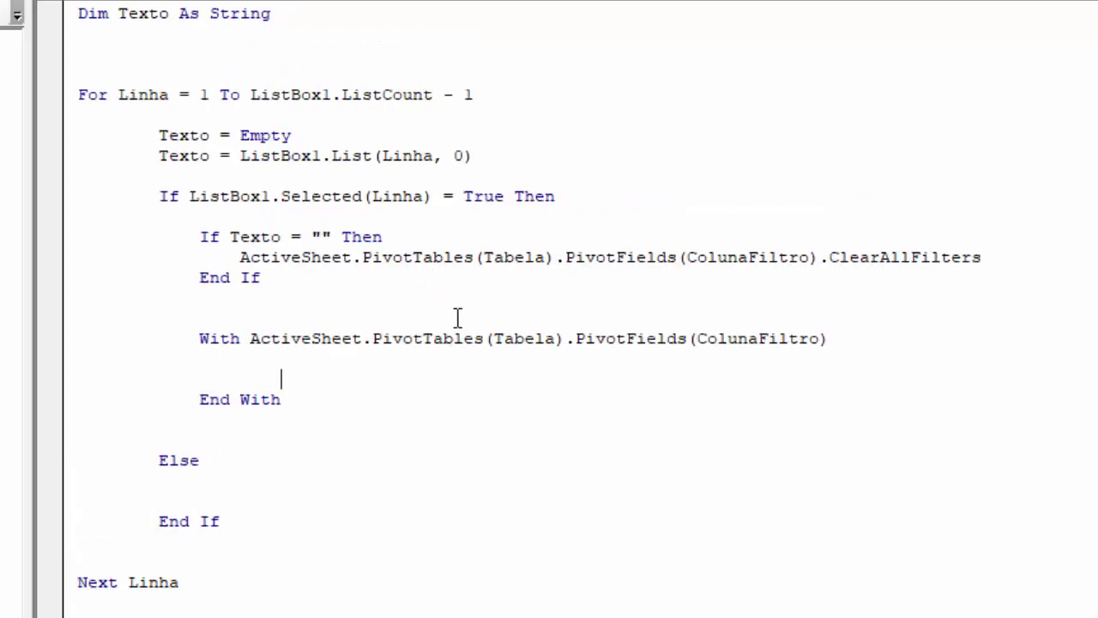
pyautogui.keyDown('shift'); pyautogui.click(79, 94); pyautogui.keyUp('shift')
pyautogui.keyDown('shift'); pyautogui.click(195, 590); pyautogui.keyUp('shift')
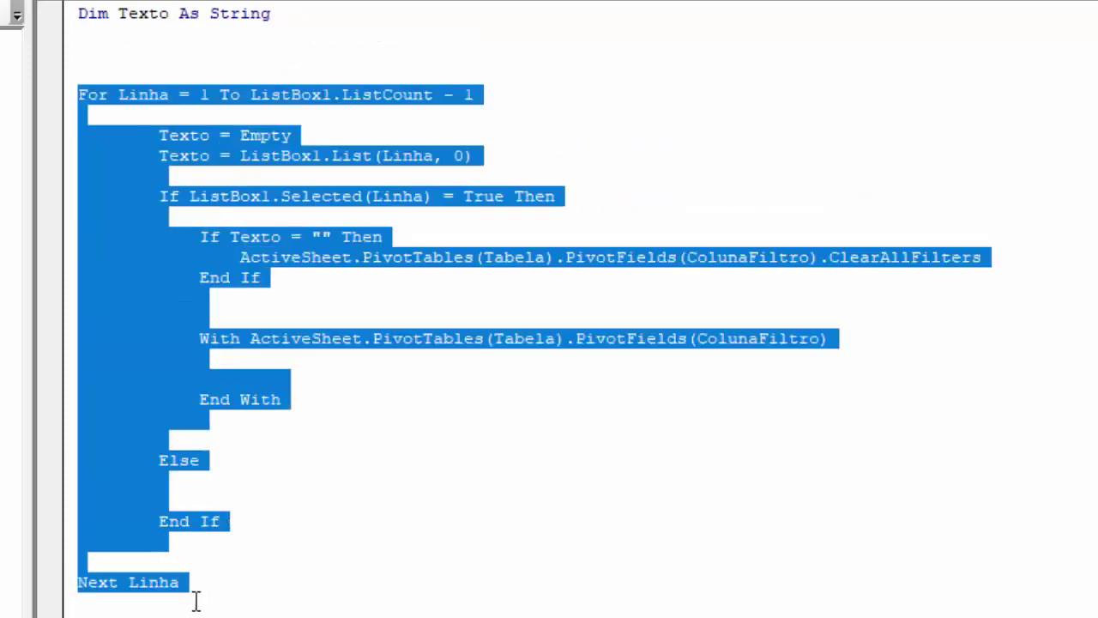
pyautogui.click(352, 539)
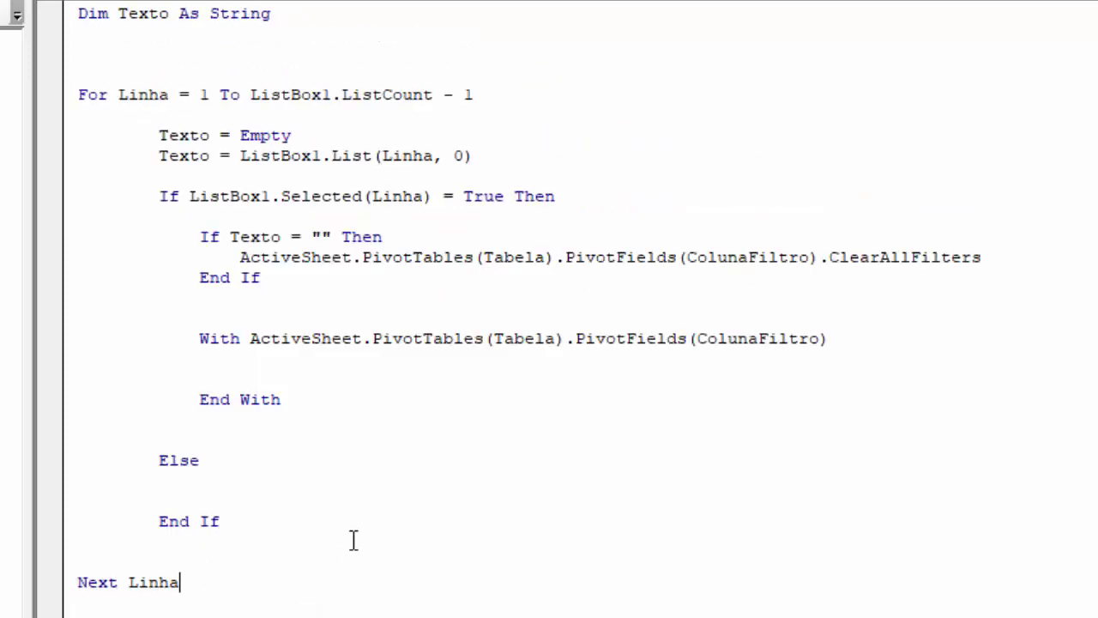
pyautogui.click(259, 361)
pyautogui.press('Return')
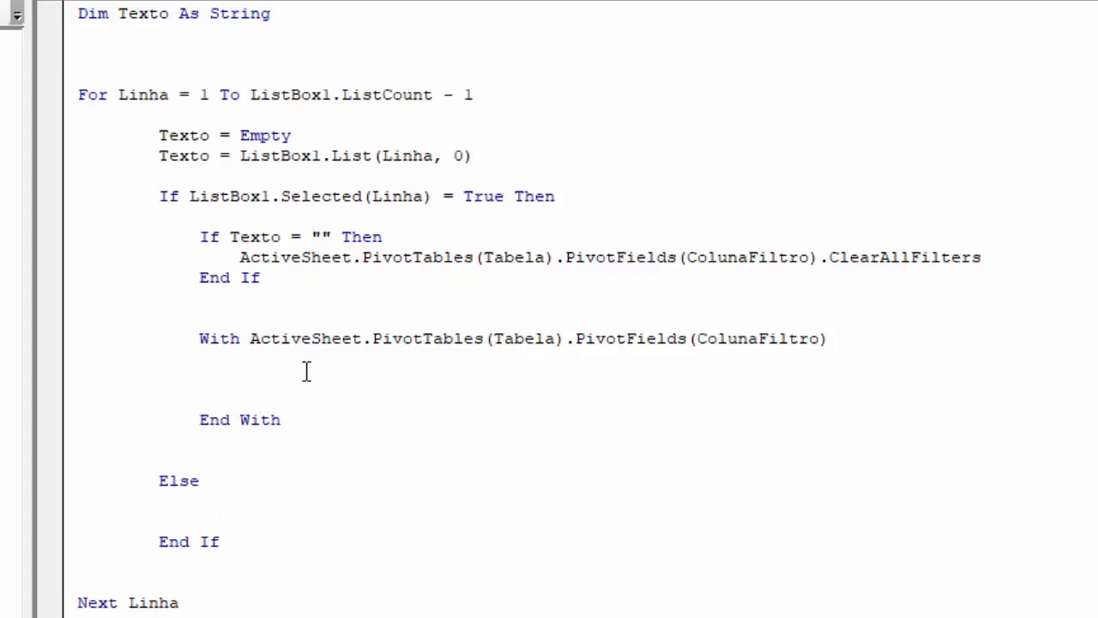
# Step: Write For i = 1 To .PivotItems.Count with a blank body and Next i
pyautogui.write('for i ')
pyautogui.write('=')
pyautogui.write('1')
pyautogui.write('to .')
pyautogui.write('pivot')
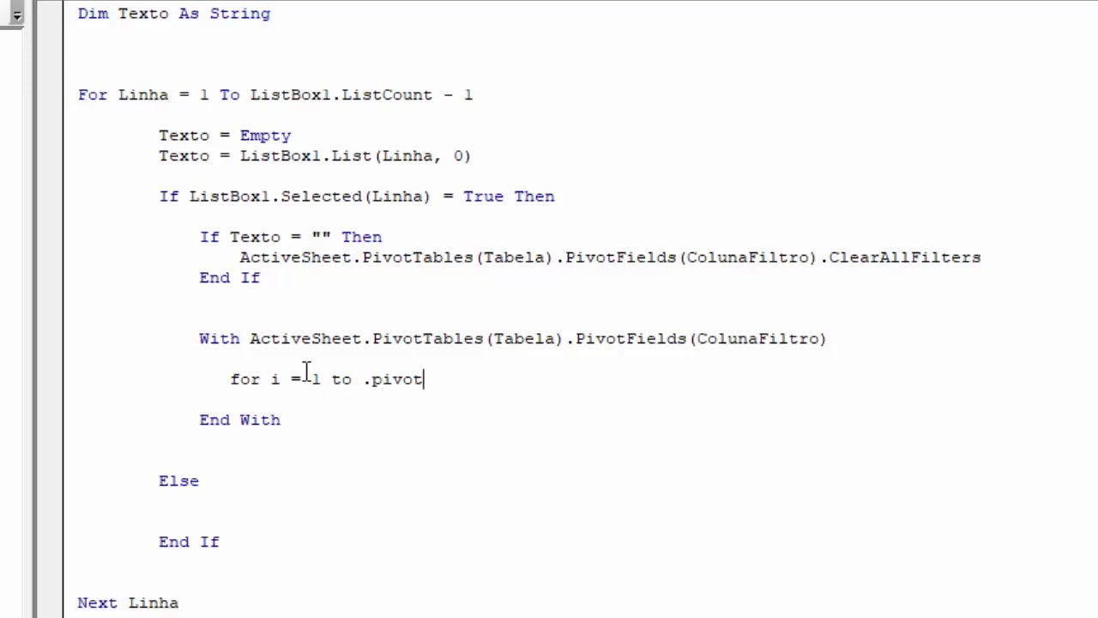
pyautogui.write('items')
pyautogui.write('.cou')
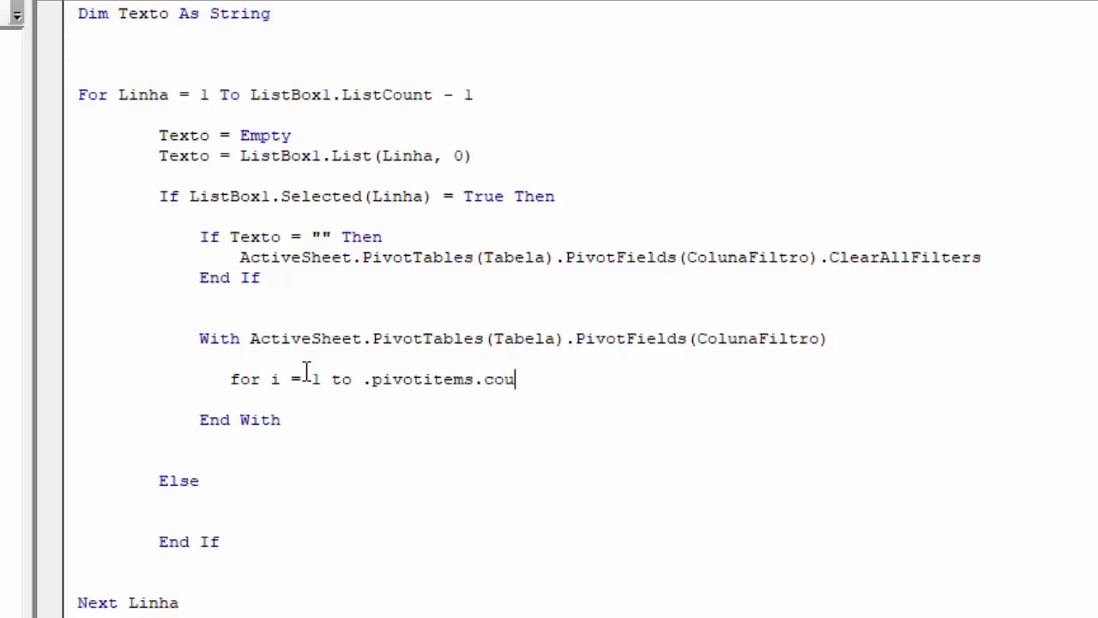
pyautogui.write('nt')
pyautogui.press('Return')
pyautogui.press('Return')
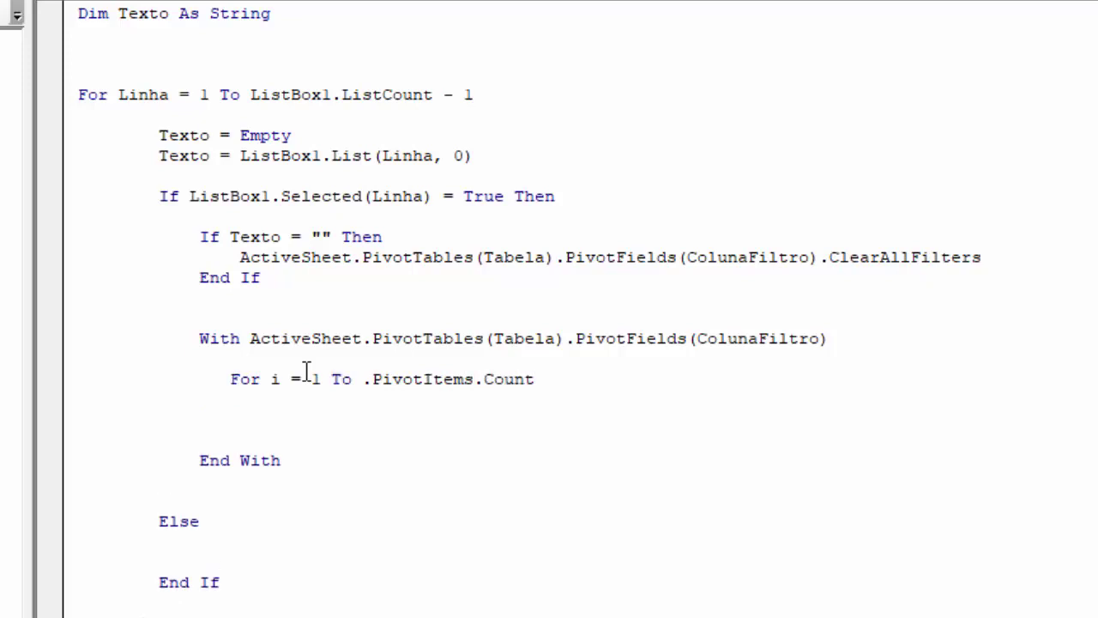
pyautogui.press('Return')
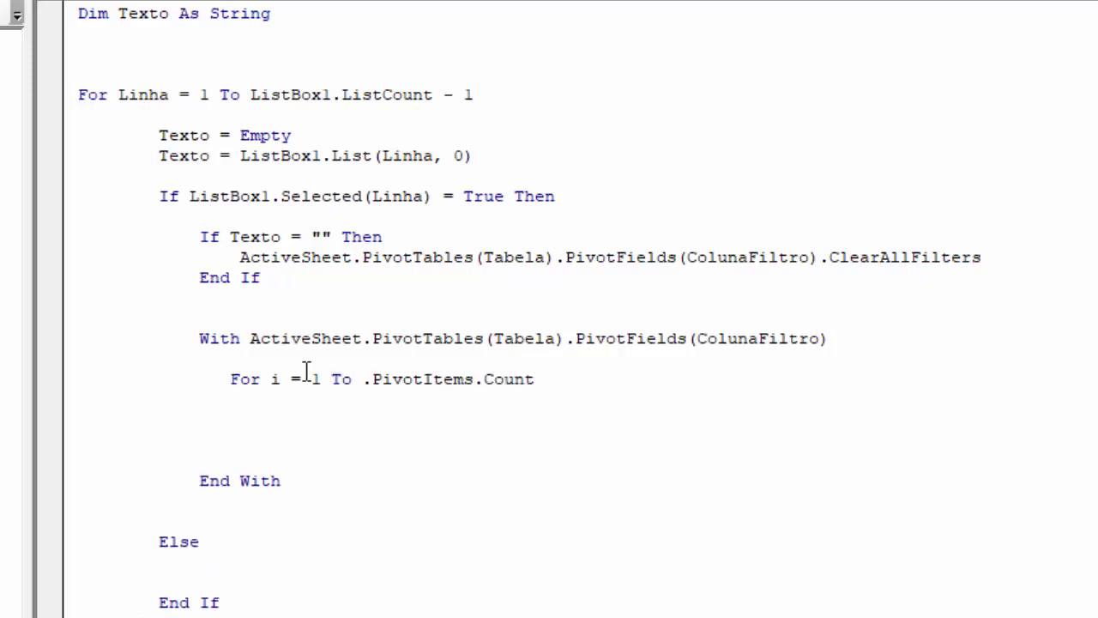
pyautogui.write('next')
pyautogui.write(' i')
pyautogui.click(377, 460)
pyautogui.moveTo(217, 379); pyautogui.dragTo(338, 450)
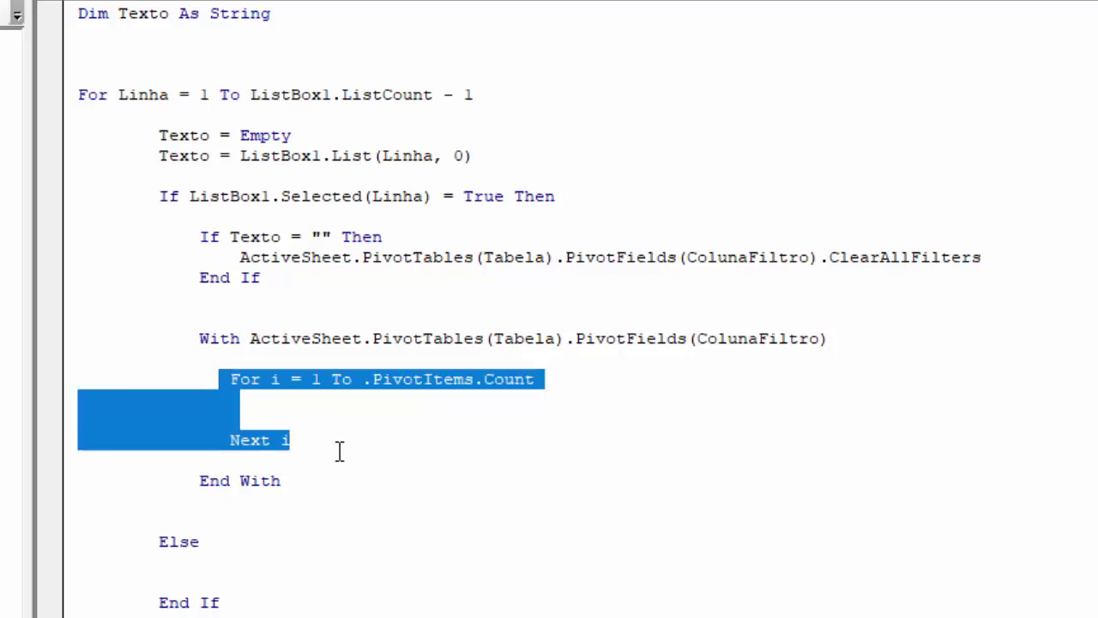
pyautogui.click(343, 467)
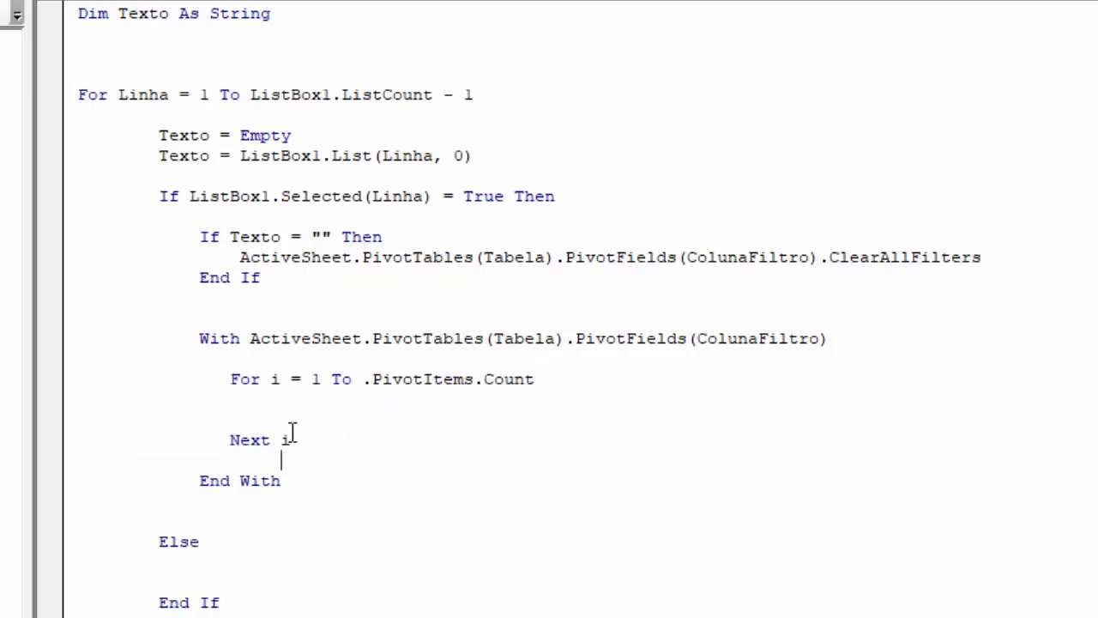
pyautogui.moveTo(364, 383); pyautogui.dragTo(463, 397)
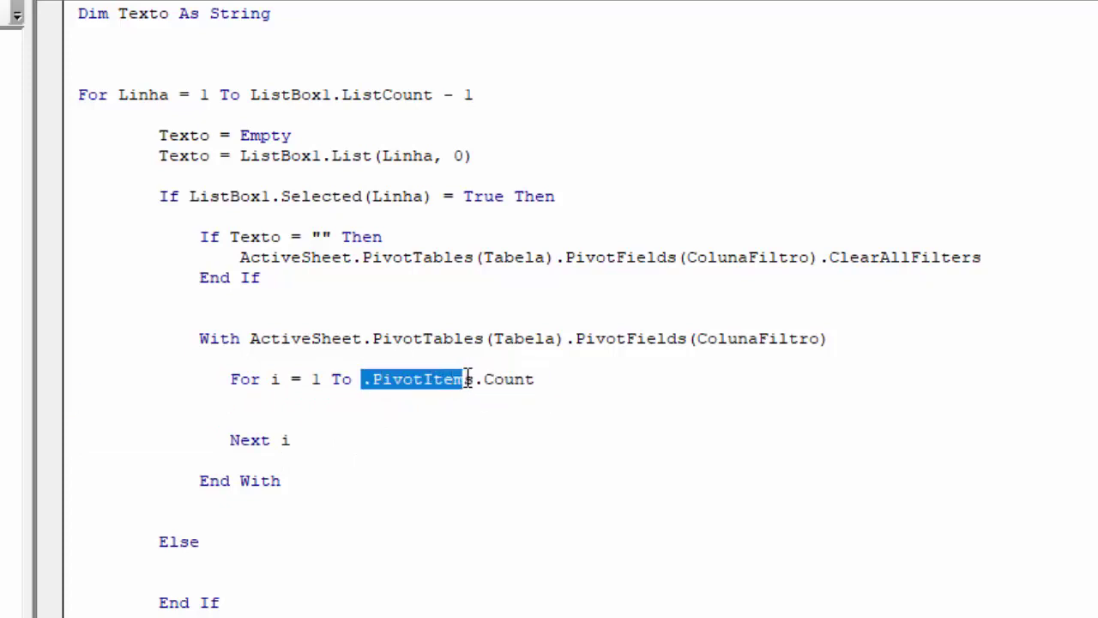
pyautogui.moveTo(463, 397); pyautogui.dragTo(473, 380)
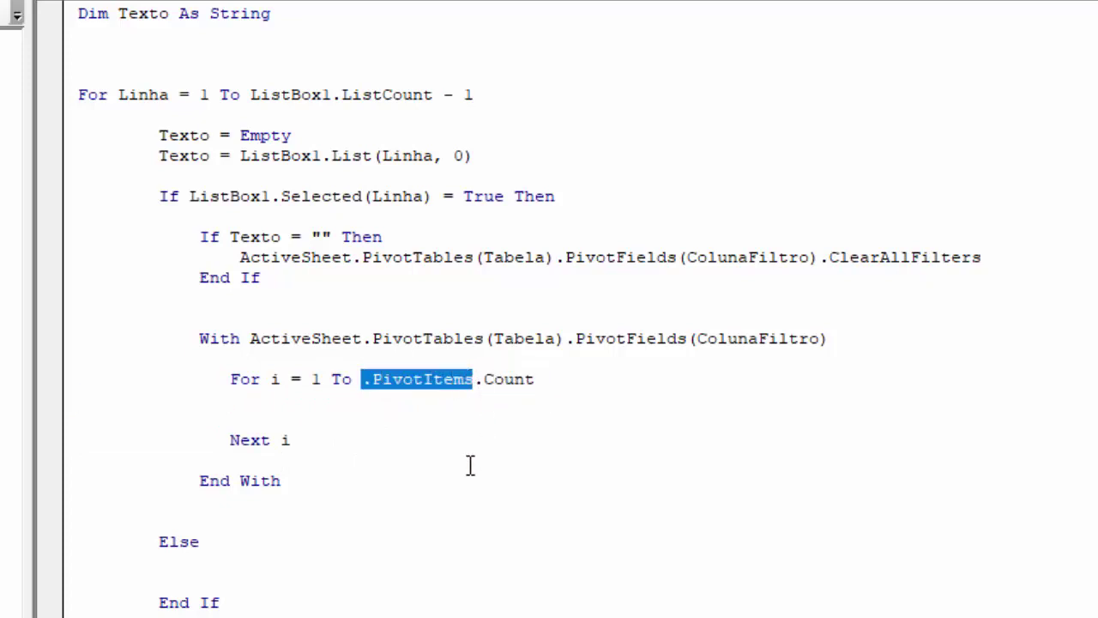
# Step: Inside the loop, add an If .PivotItems(i).Name = Texto Then … End If block
pyautogui.click(302, 400)
pyautogui.press('Return')
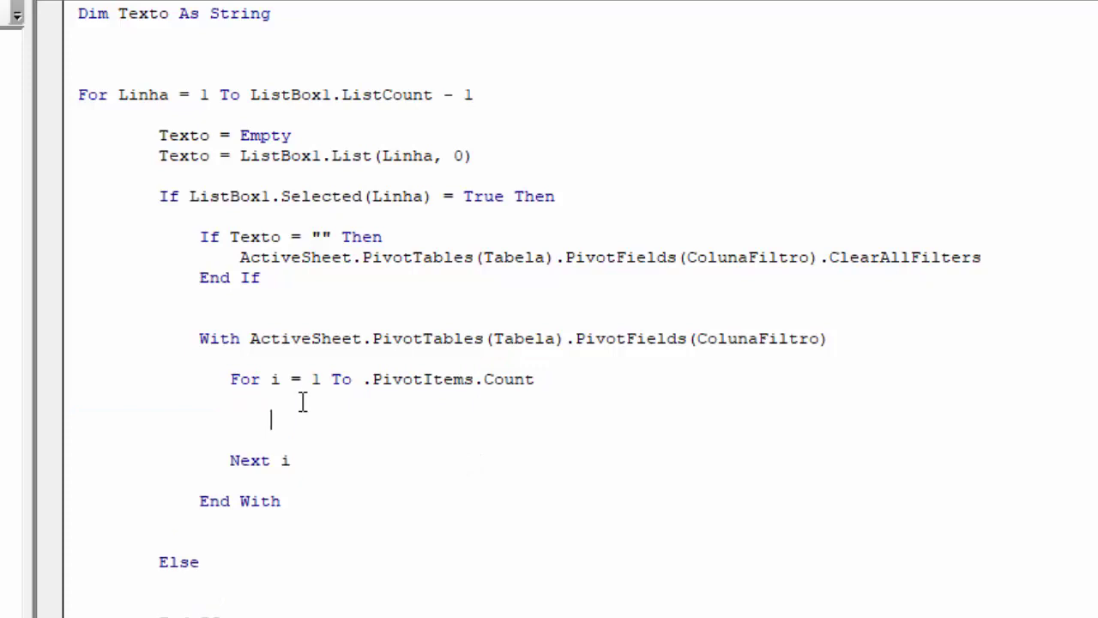
pyautogui.write('if')
pyautogui.hotkey('ctrl', 'v')
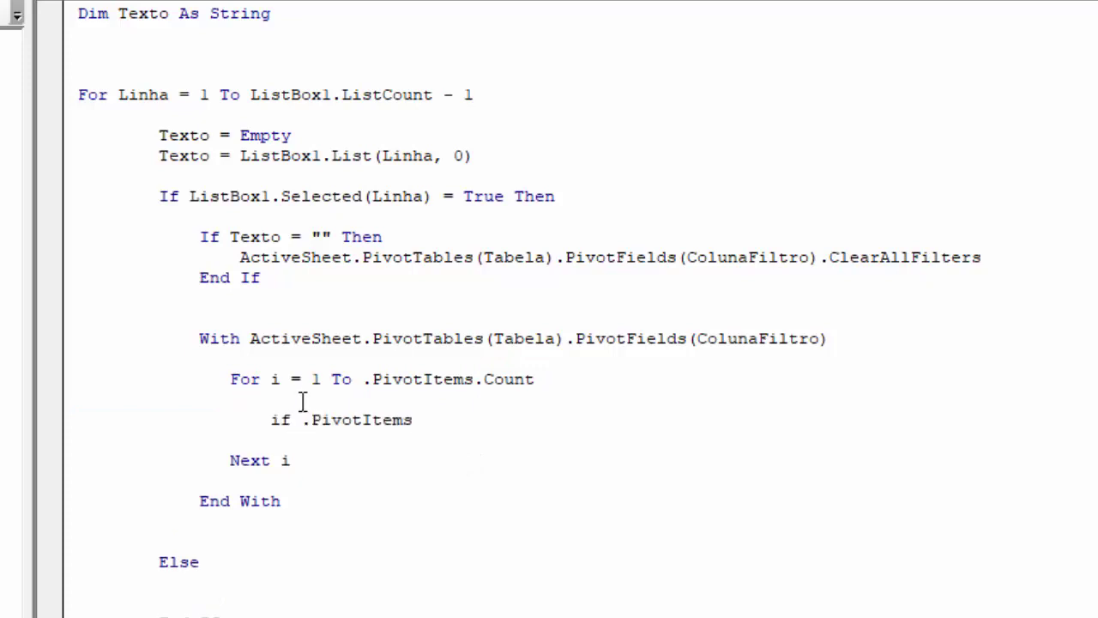
pyautogui.write('(')
pyautogui.write('i')
pyautogui.write(')')
pyautogui.write('.name')
pyautogui.write(' = T')
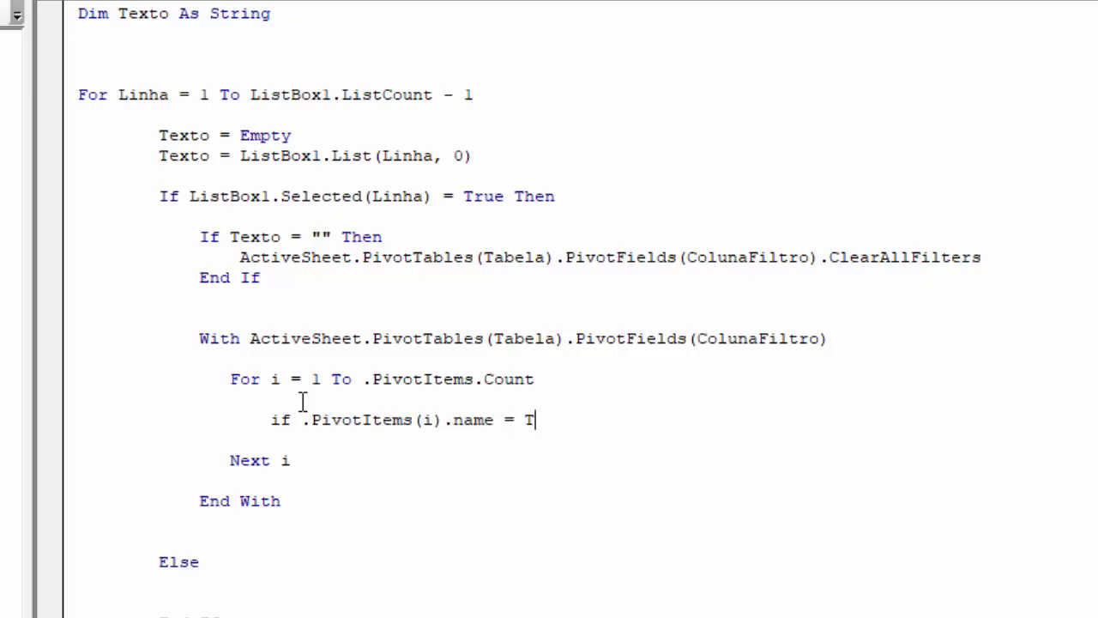
pyautogui.write('exto')
pyautogui.write(' then')
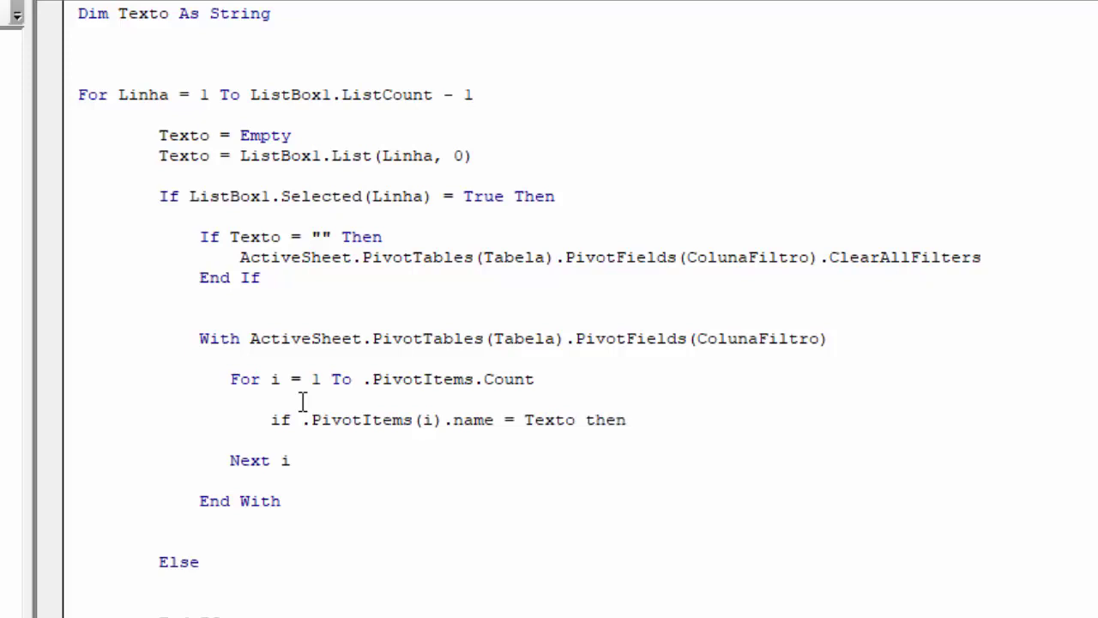
pyautogui.press('Return')
pyautogui.press('Return')
pyautogui.write('end if')
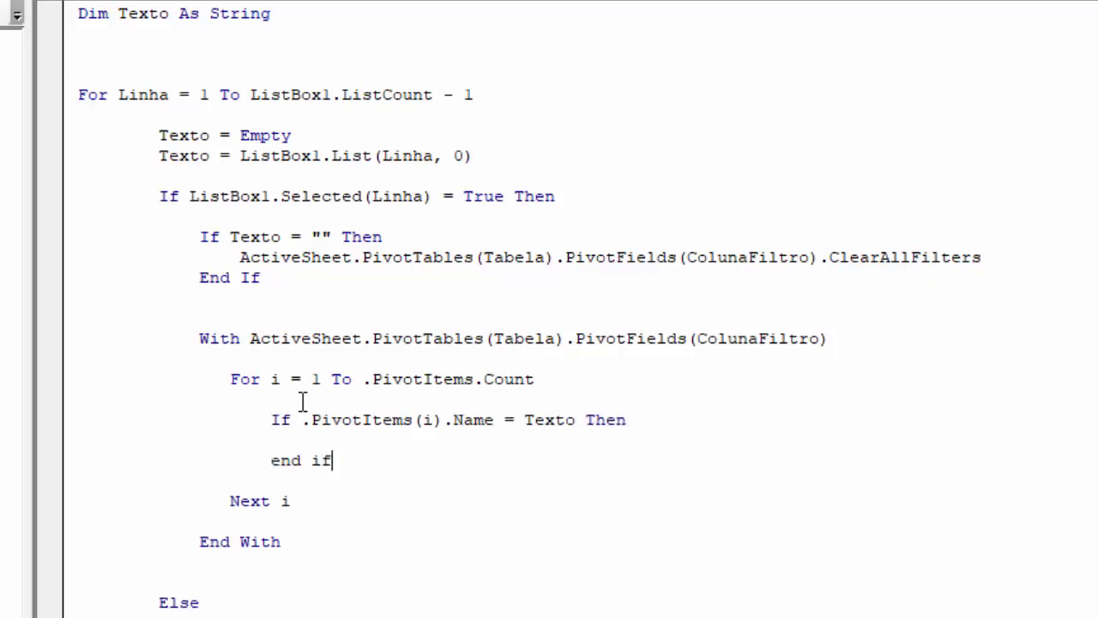
pyautogui.press('Return')
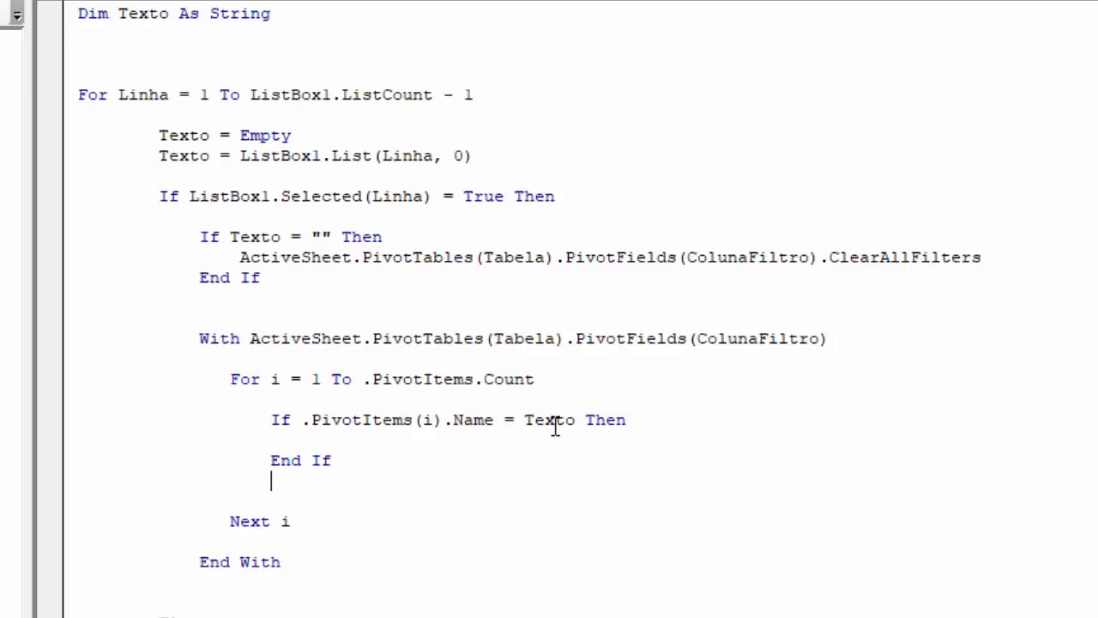
# Step: Inside the If block, add .PivotItems(i).Visible = True and On Error Resume Next
pyautogui.click(327, 435)
pyautogui.press('Return')
pyautogui.write('.PivotItems')
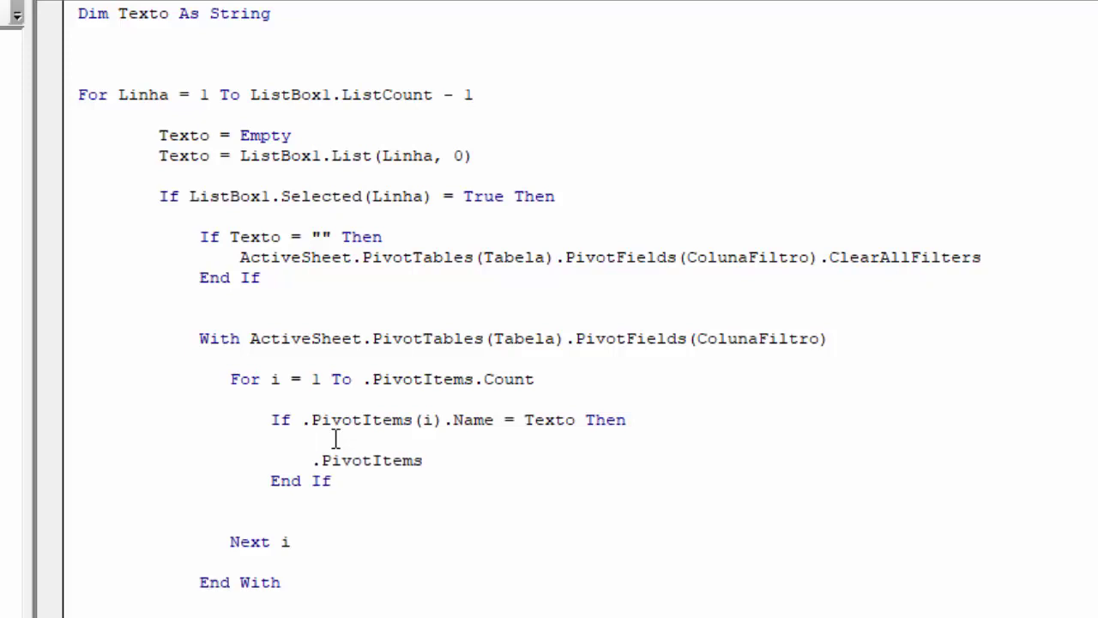
pyautogui.write('(i')
pyautogui.write(')')
pyautogui.write('.vis')
pyautogui.write('ible')
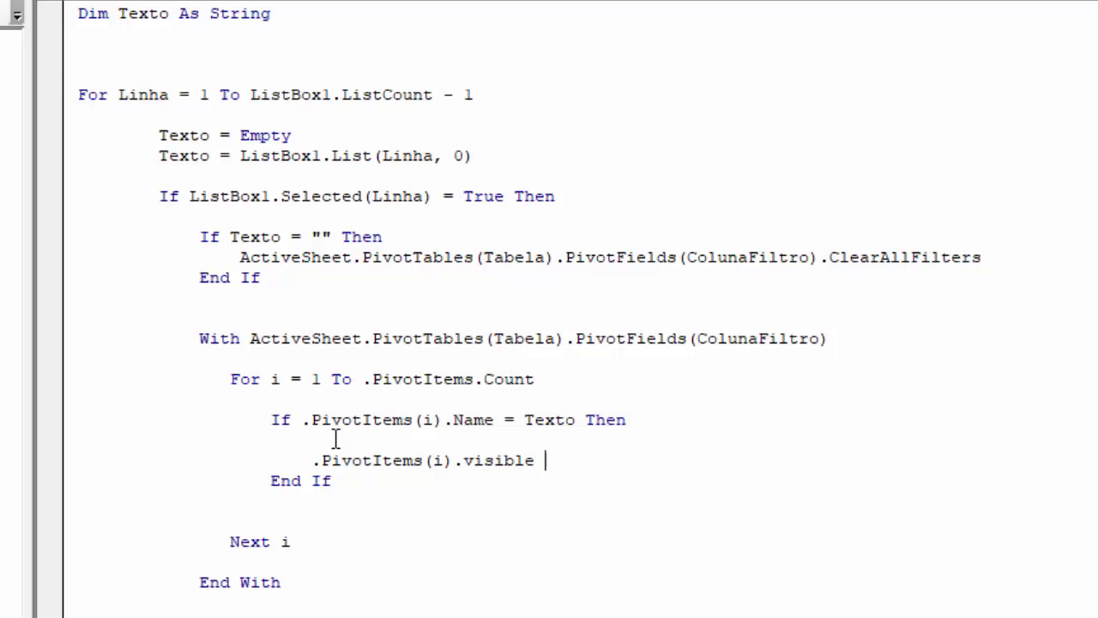
pyautogui.write(' = true')
pyautogui.click(390, 564)
pyautogui.write('on e')
pyautogui.write('rror resu')
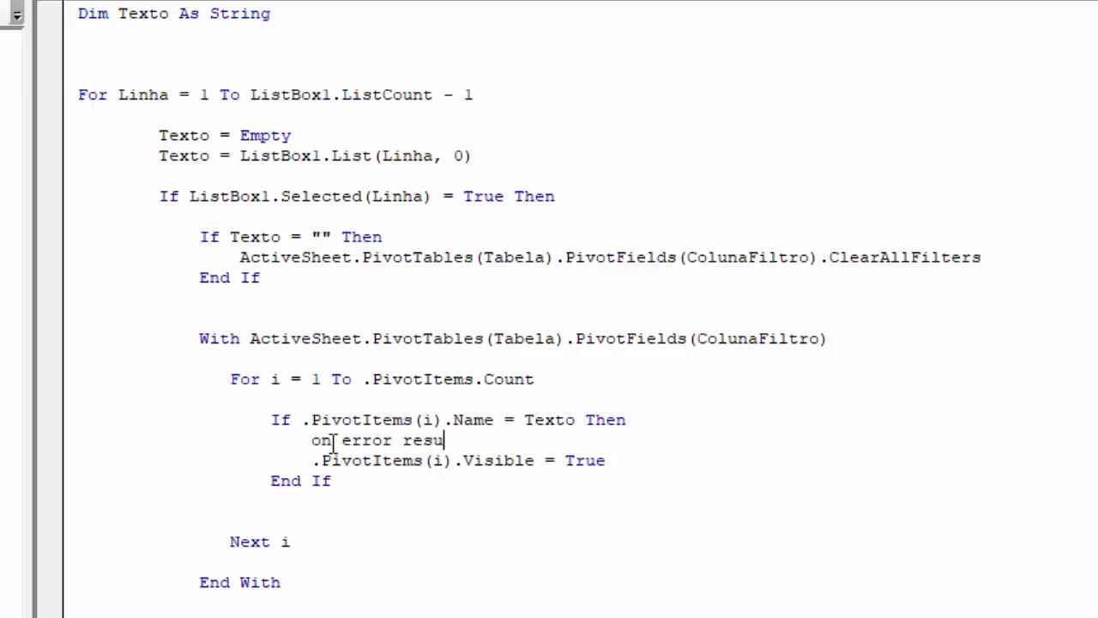
pyautogui.write('me next')
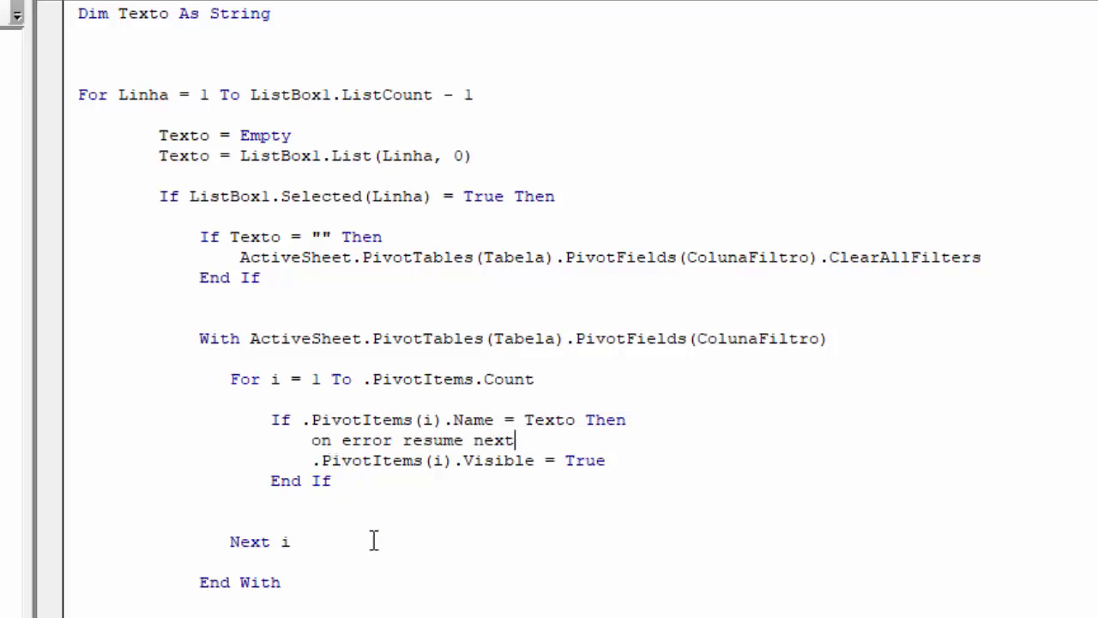
pyautogui.click(374, 540)
# Step: Indent the For…Next loop and the nested If…End If block with Tab
pyautogui.moveTo(220, 367); pyautogui.dragTo(327, 541)
pyautogui.press('Tab')
pyautogui.press('Tab')
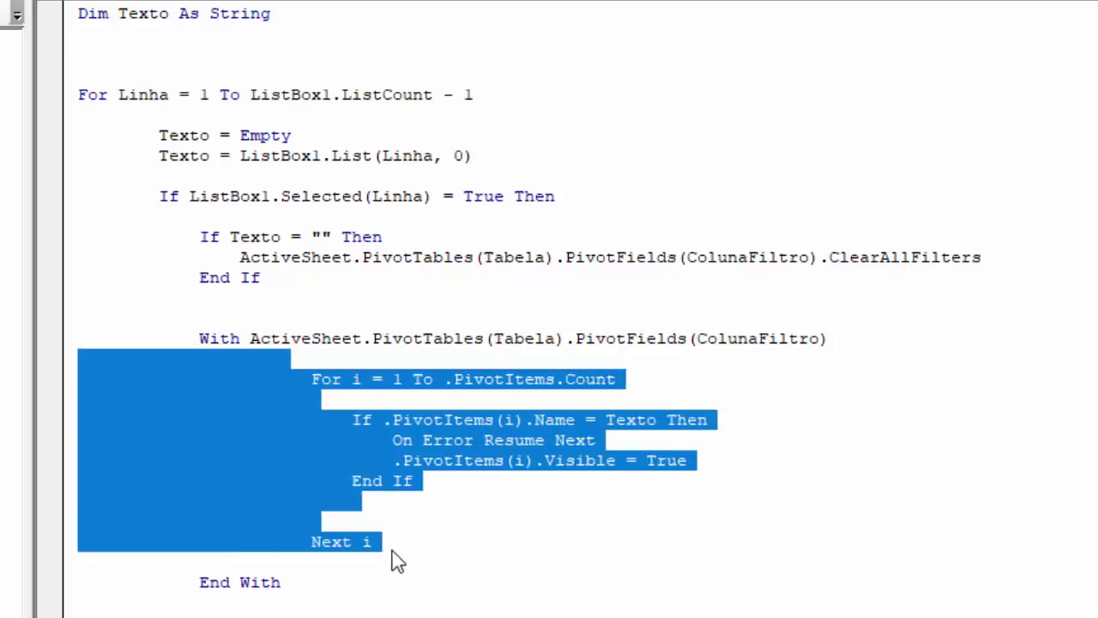
pyautogui.click(392, 549)
pyautogui.moveTo(342, 410); pyautogui.dragTo(466, 510)
pyautogui.press('Tab')
pyautogui.click(510, 546)
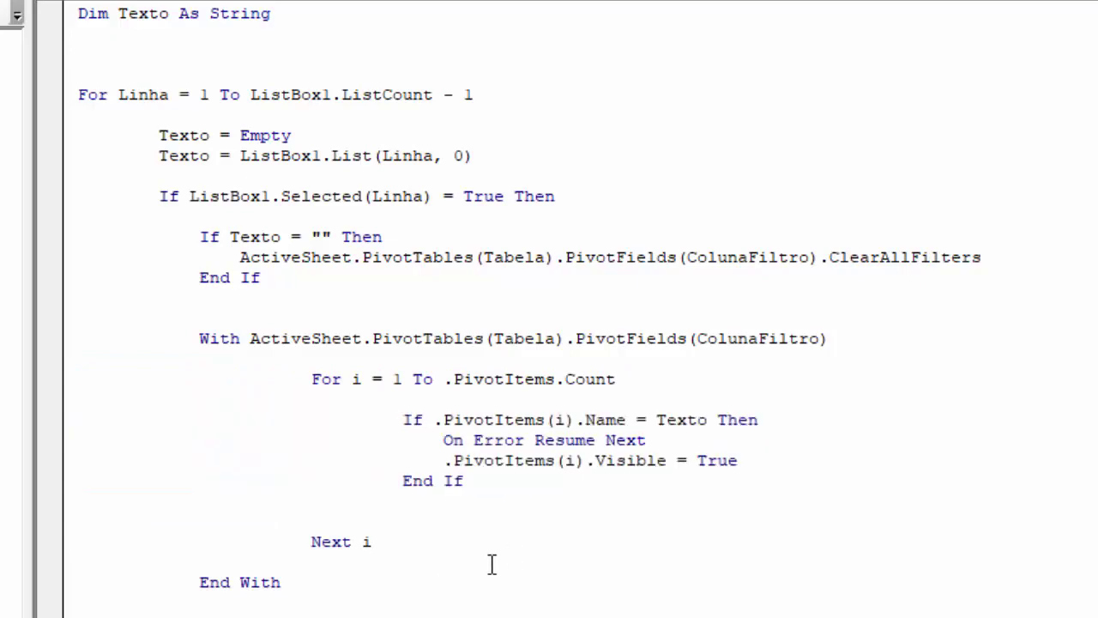
pyautogui.scroll(-1, 490, 564)
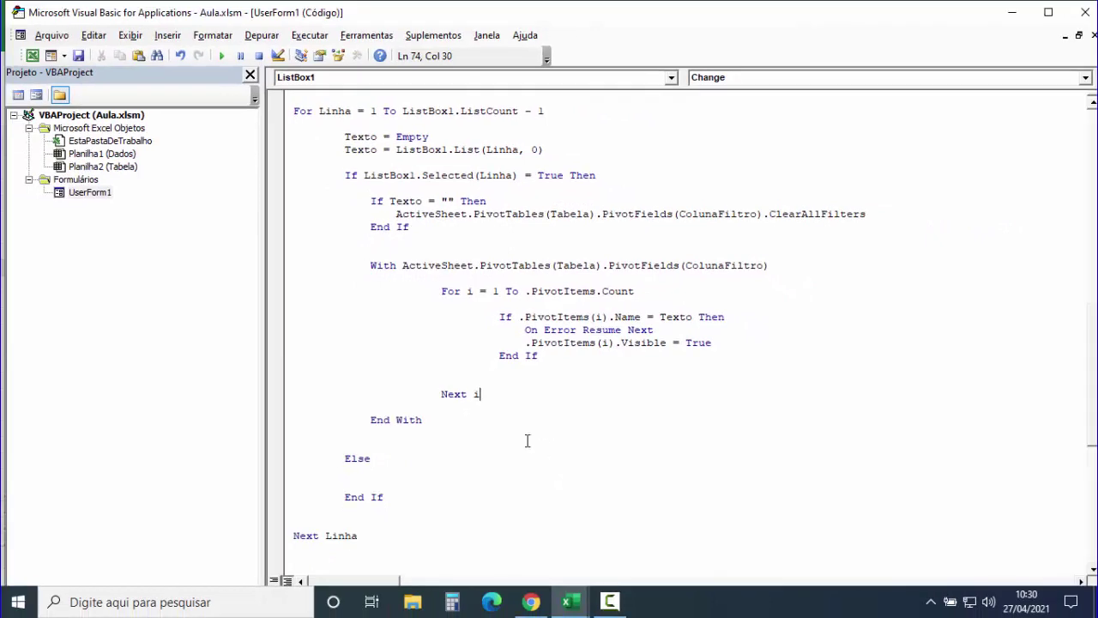
pyautogui.click(32, 55)
pyautogui.click(126, 314)
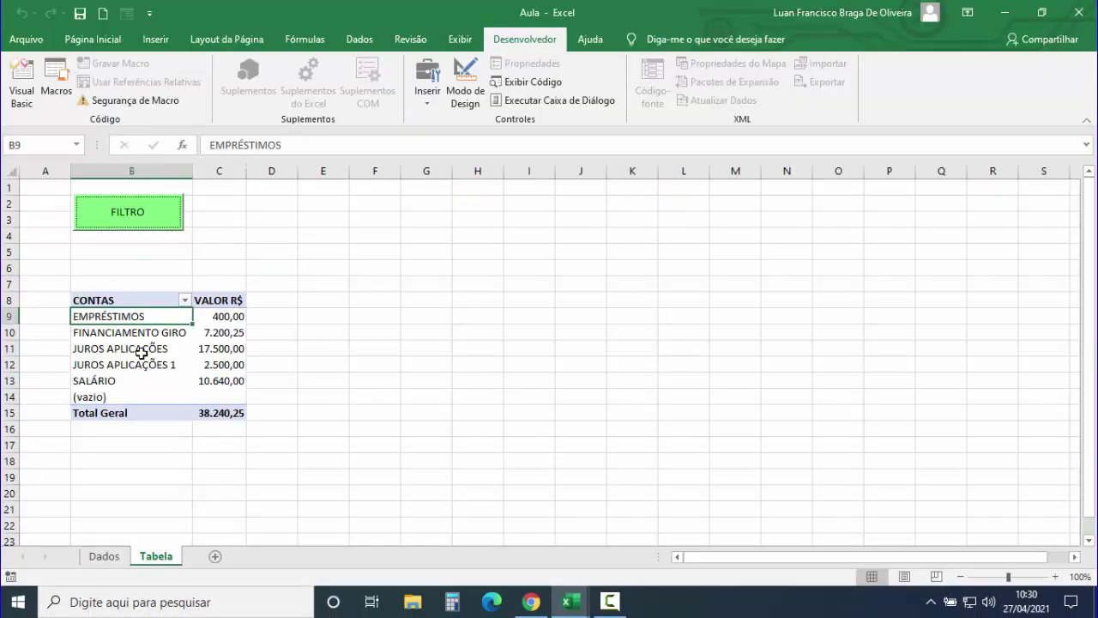
pyautogui.press('Down')
pyautogui.press('Up')
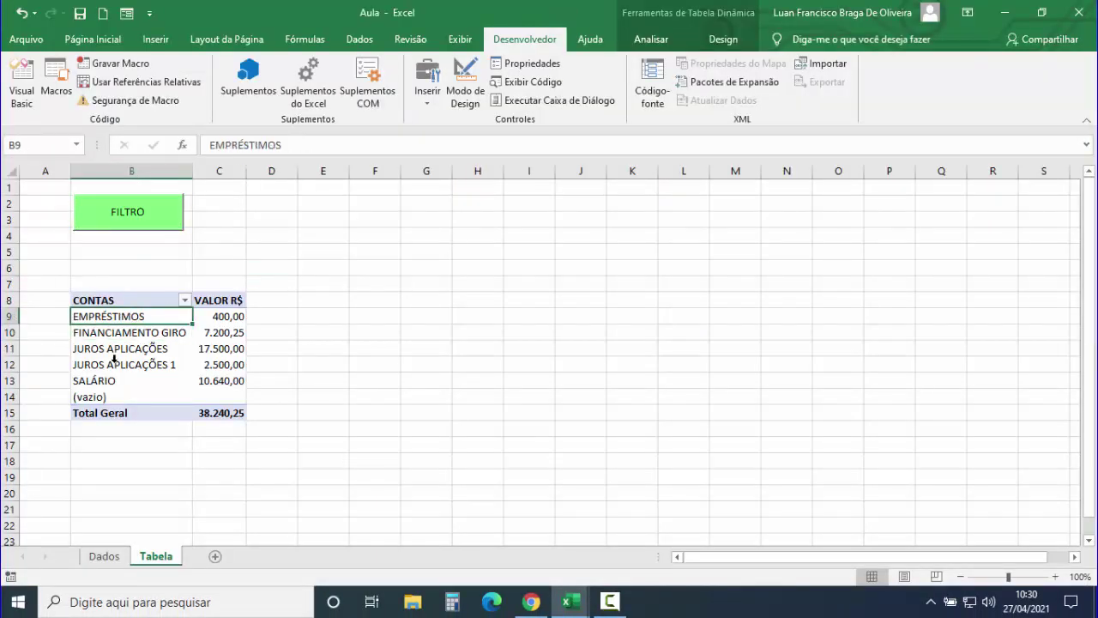
pyautogui.press('Up')
pyautogui.press('Down')
pyautogui.press('Down')
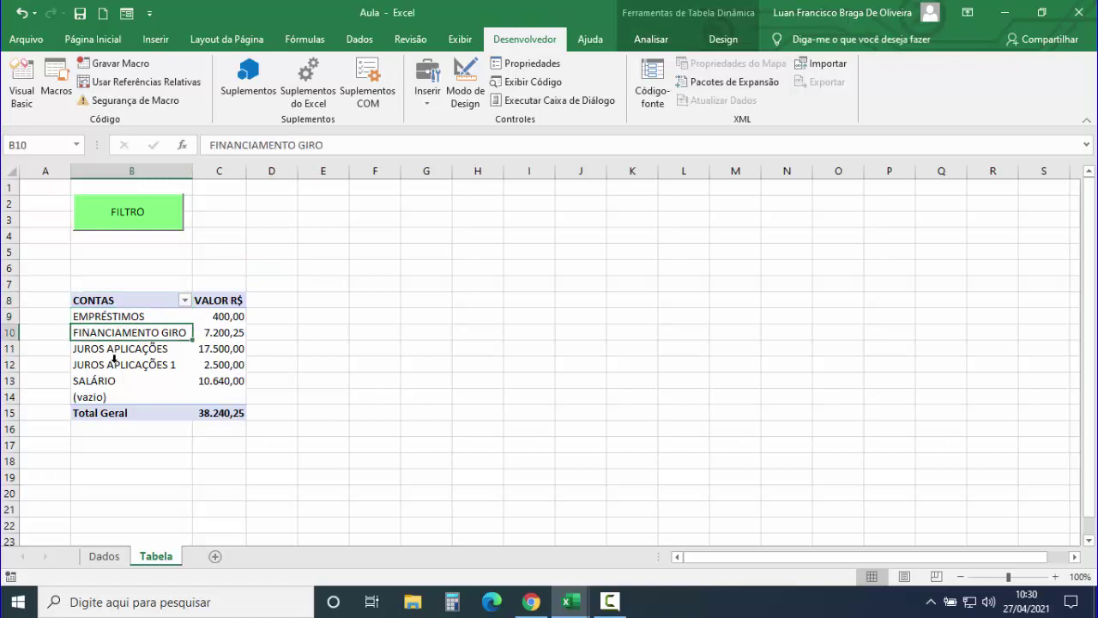
pyautogui.press('Down')
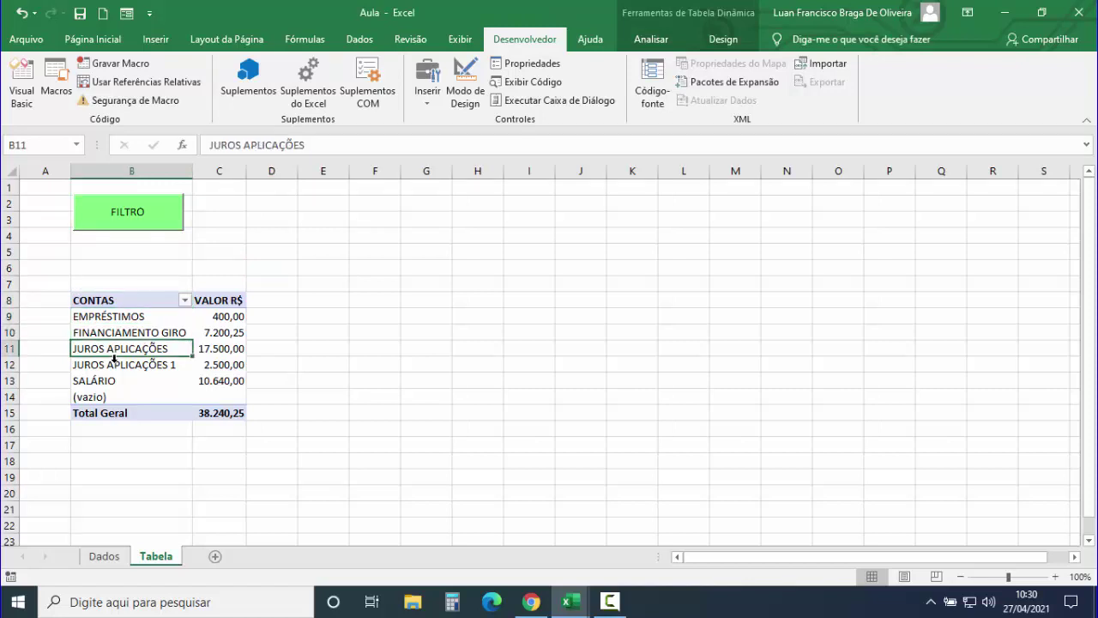
pyautogui.press('Down')
pyautogui.press('Down')
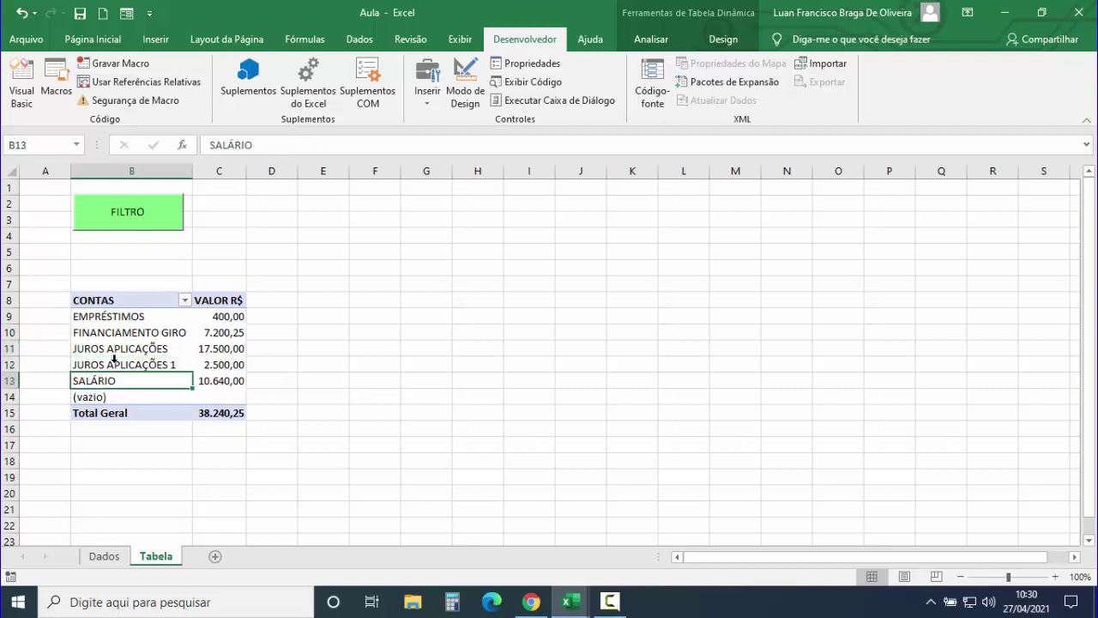
pyautogui.press('Down')
pyautogui.press('Down')
pyautogui.press('Down')
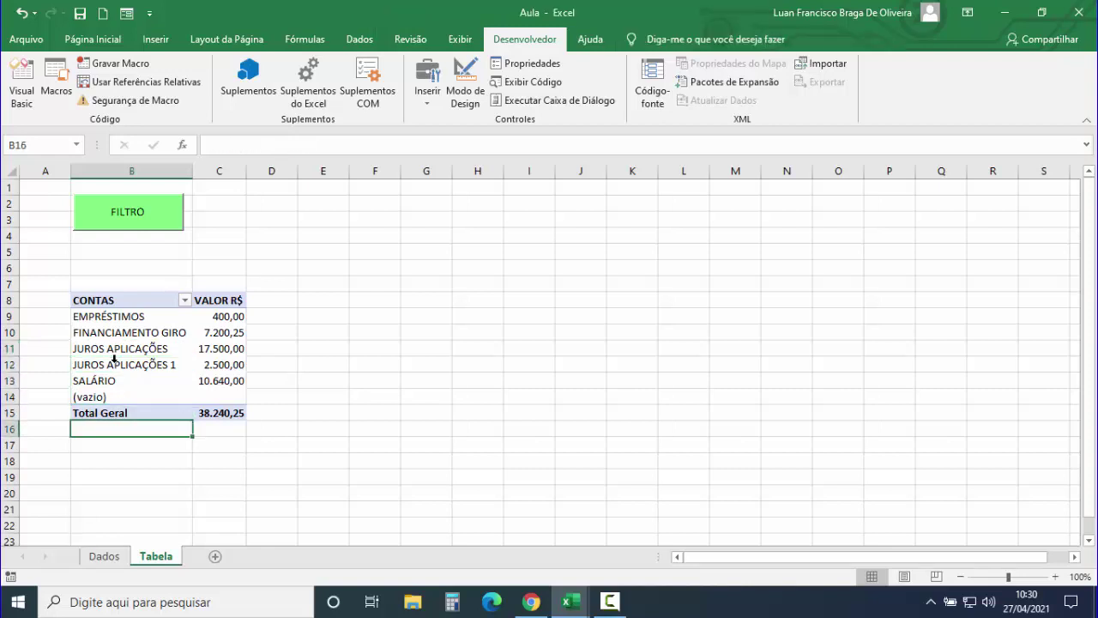
pyautogui.click(21, 90)
# Step: Indent the code inside the Selected branch two levels further right
pyautogui.scroll(-2, 463, 394)
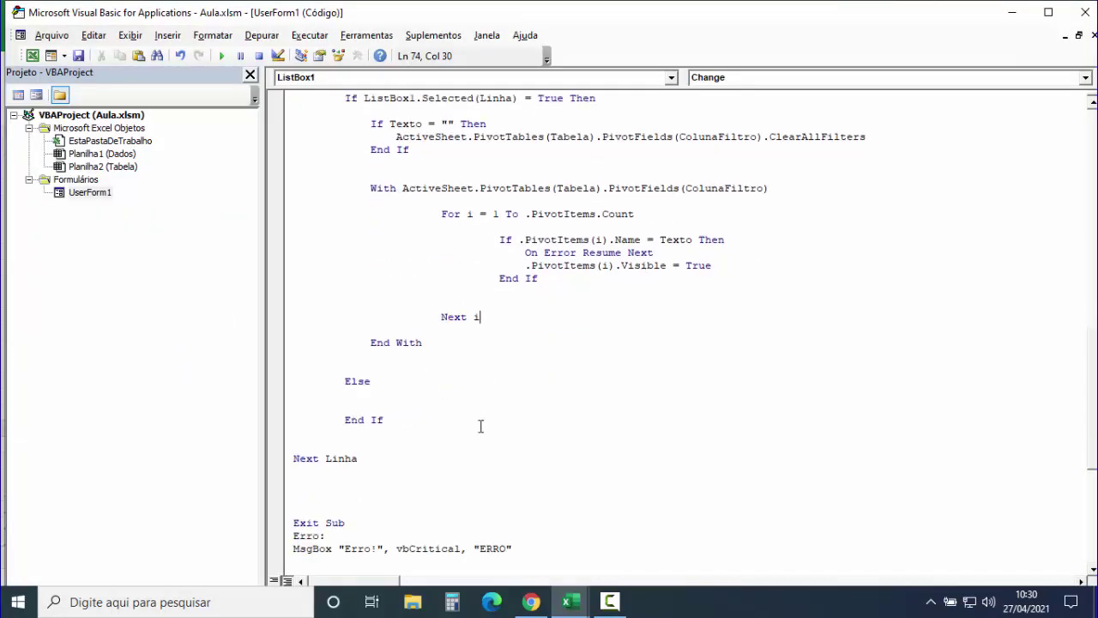
pyautogui.click(373, 394)
pyautogui.moveTo(347, 111); pyautogui.dragTo(435, 349)
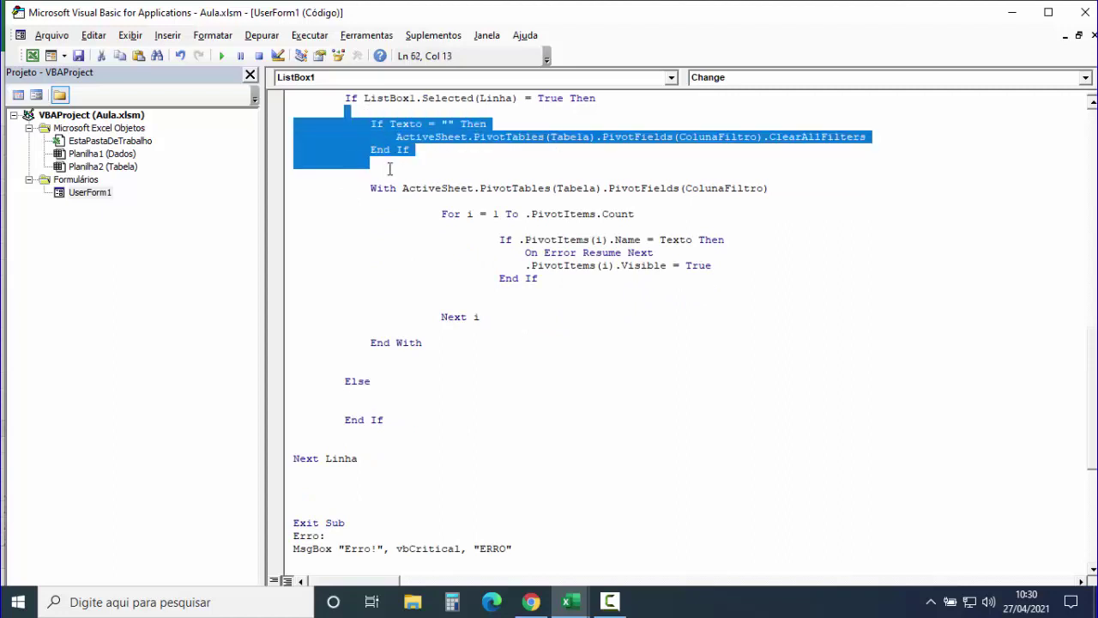
pyautogui.press('Tab')
pyautogui.press('Tab')
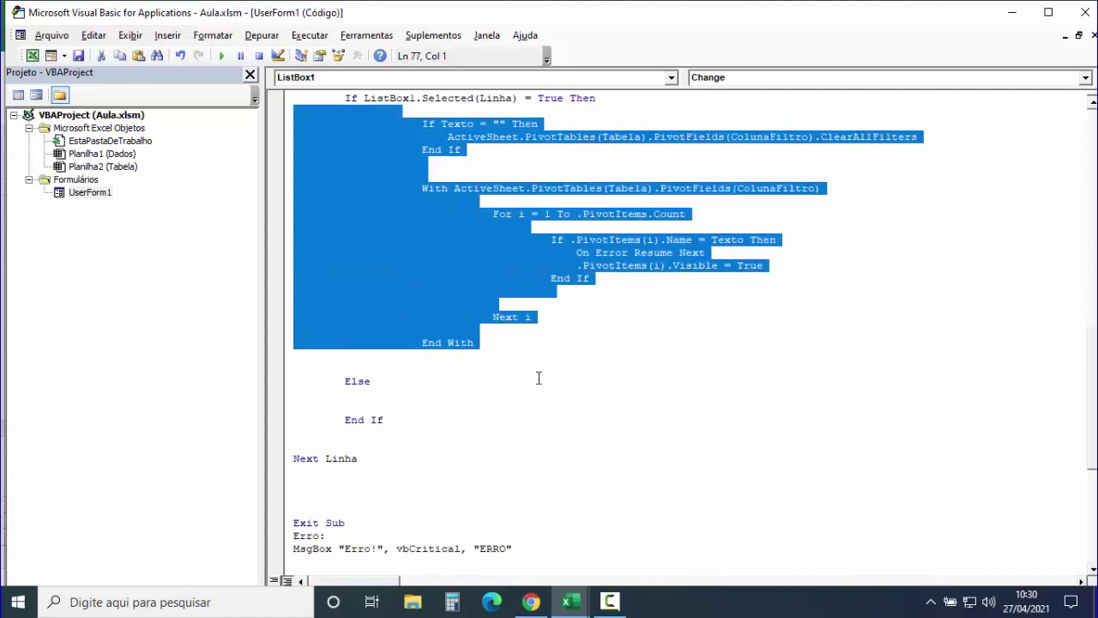
pyautogui.press('Tab')
pyautogui.click(546, 386)
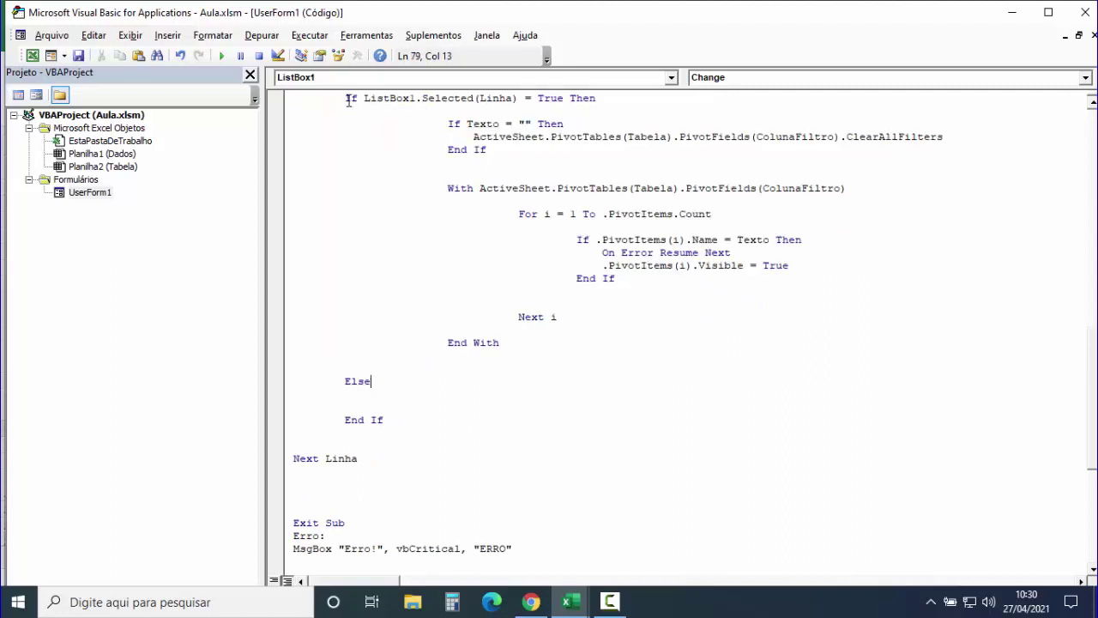
# Step: Copy the With … End With block and paste it on a new line under Else
pyautogui.moveTo(346, 100); pyautogui.dragTo(412, 379)
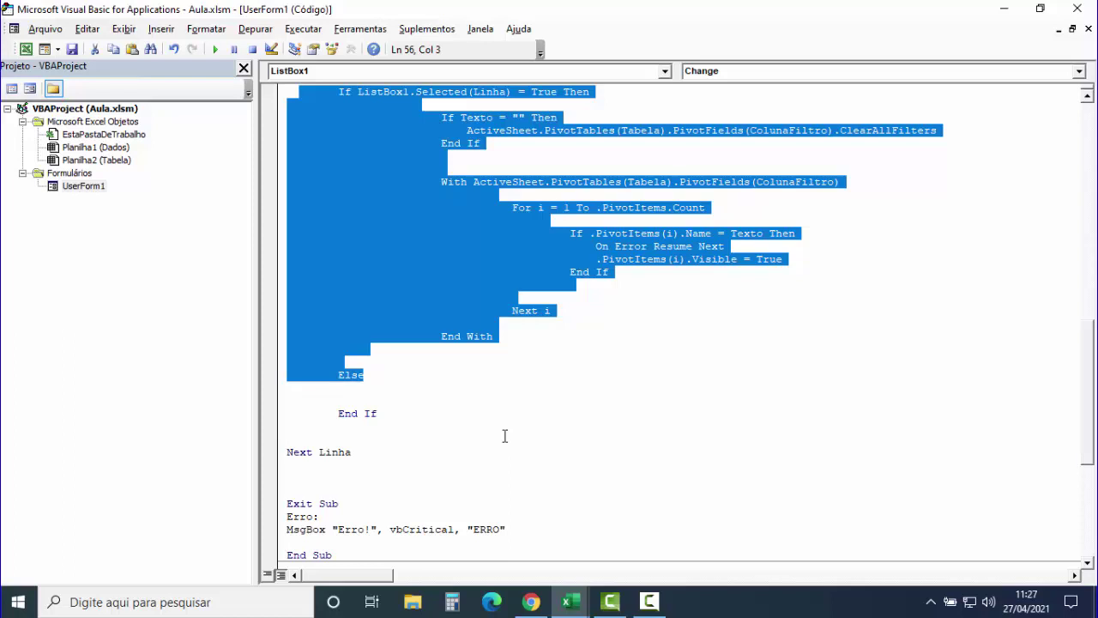
pyautogui.click(506, 338)
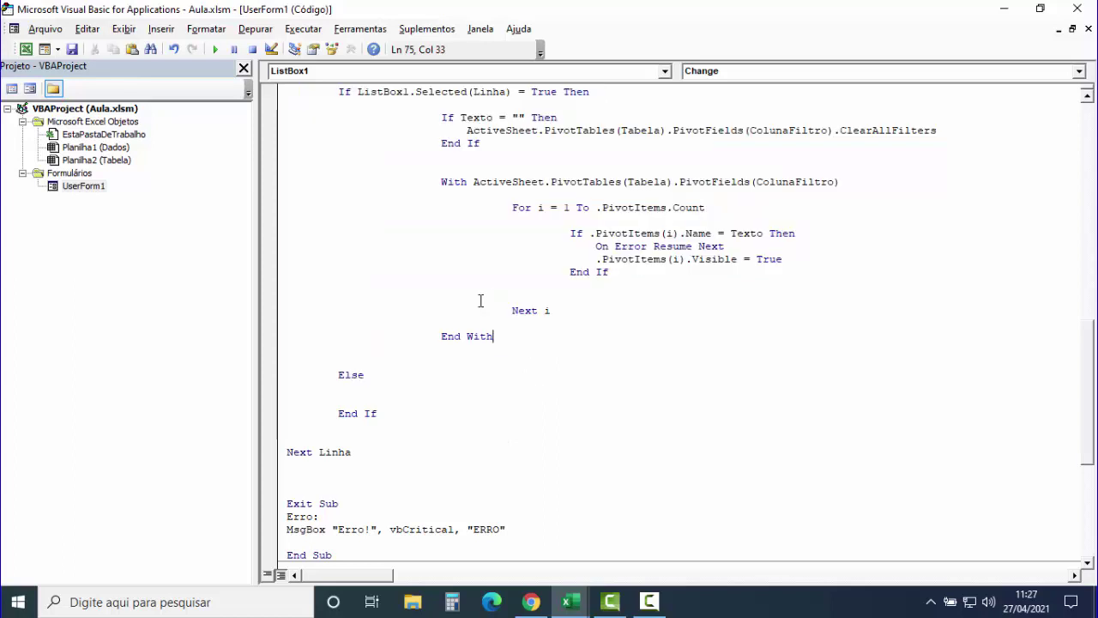
pyautogui.moveTo(441, 181); pyautogui.dragTo(518, 332)
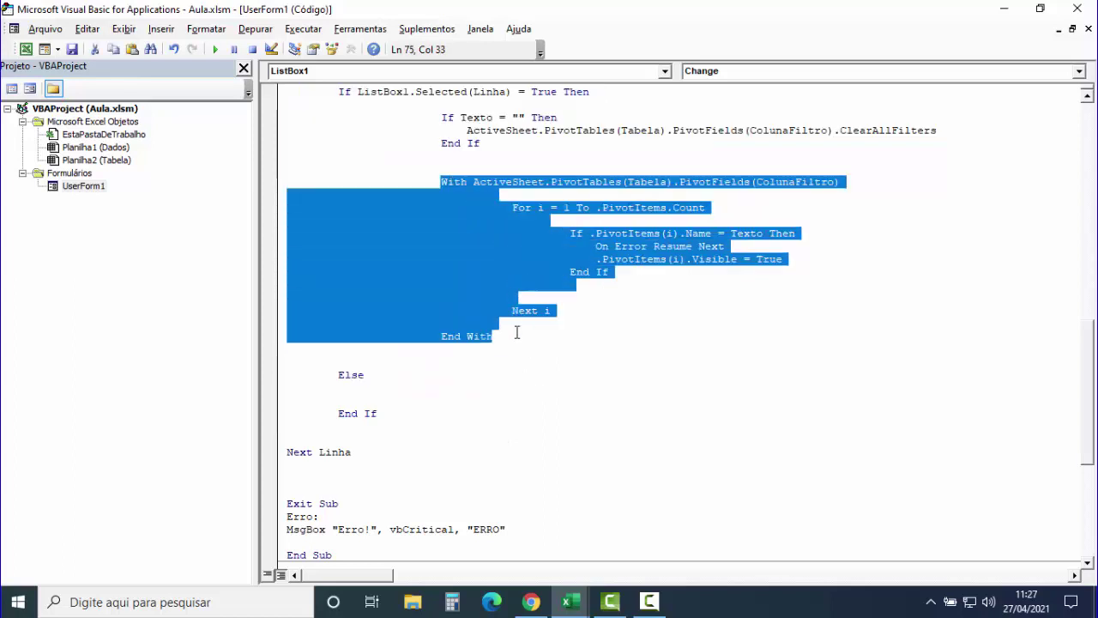
pyautogui.click(358, 391)
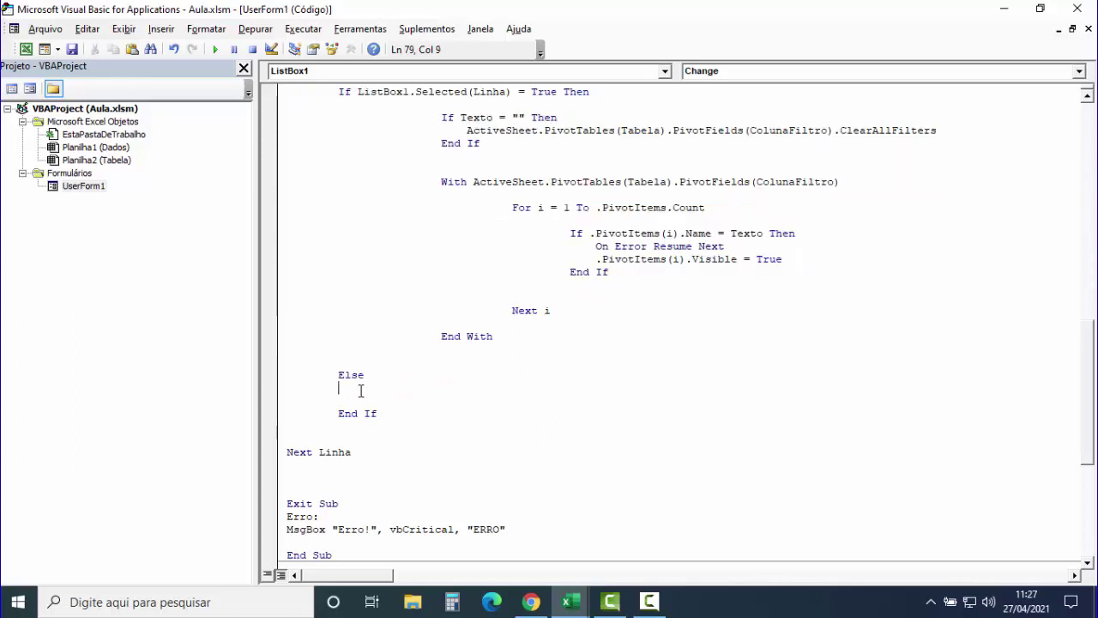
pyautogui.press('Return')
pyautogui.write('With ActiveSheet.PivotTables(Tabela).PivotFields(ColunaFiltro)                                     For i = 1 To .PivotItems.Count                                              If .PivotItems(i).Name = Texto Then                                                 On Error Resume Next                                                 .PivotItems(i).Visible = True                                             End If                                      Next i                          End With')
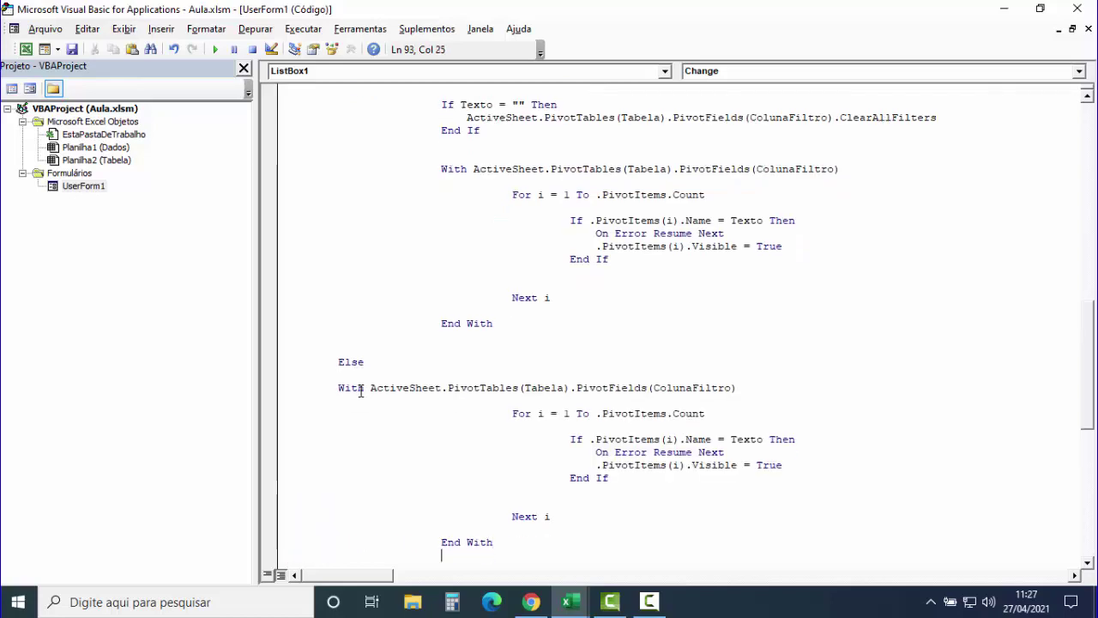
pyautogui.scroll(-1, 360, 392)
# Step: In the pasted copy, rename counter i to i2 everywhere and change True to False
pyautogui.click(338, 311)
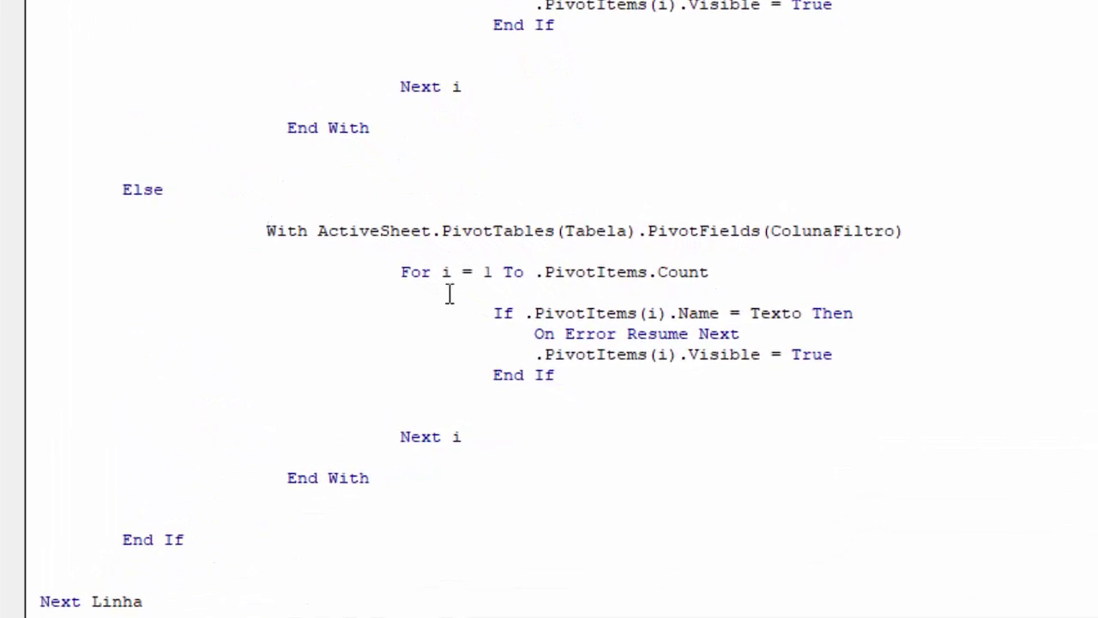
pyautogui.click(453, 272)
pyautogui.write('2')
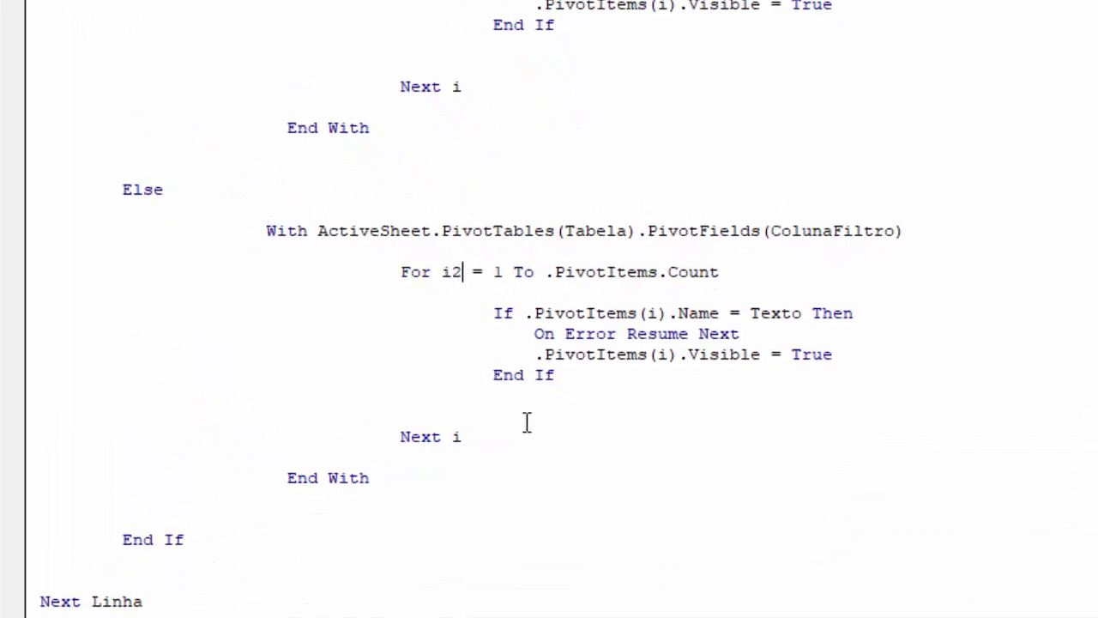
pyautogui.click(659, 313)
pyautogui.write('2')
pyautogui.click(669, 354)
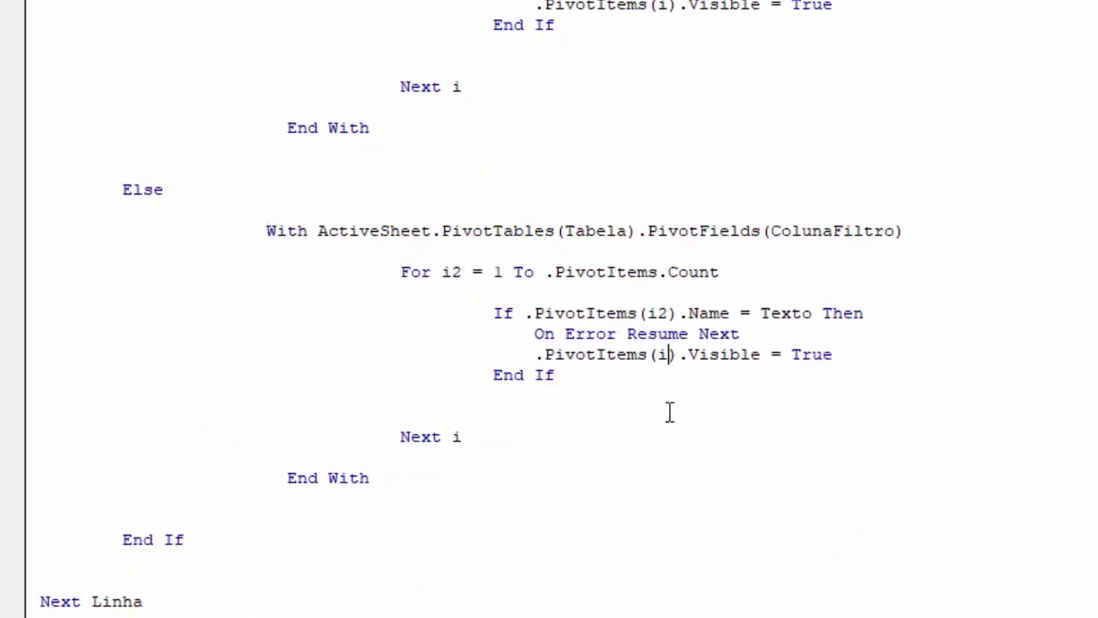
pyautogui.write('2')
pyautogui.doubleClick(837, 356)
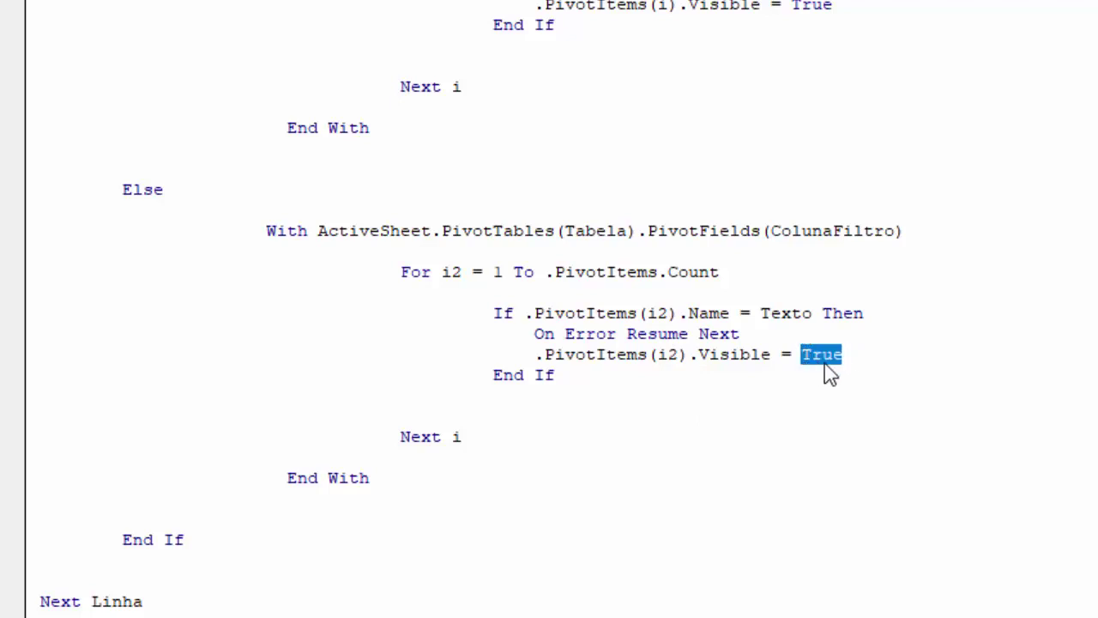
pyautogui.write('false')
pyautogui.click(483, 438)
pyautogui.write('2')
pyautogui.click(480, 480)
# Step: Add Dim i As Double and Dim i2 As Double below Dim Texto As String
pyautogui.scroll(6, 466, 392)
pyautogui.scroll(2, 466, 392)
pyautogui.click(71, 89)
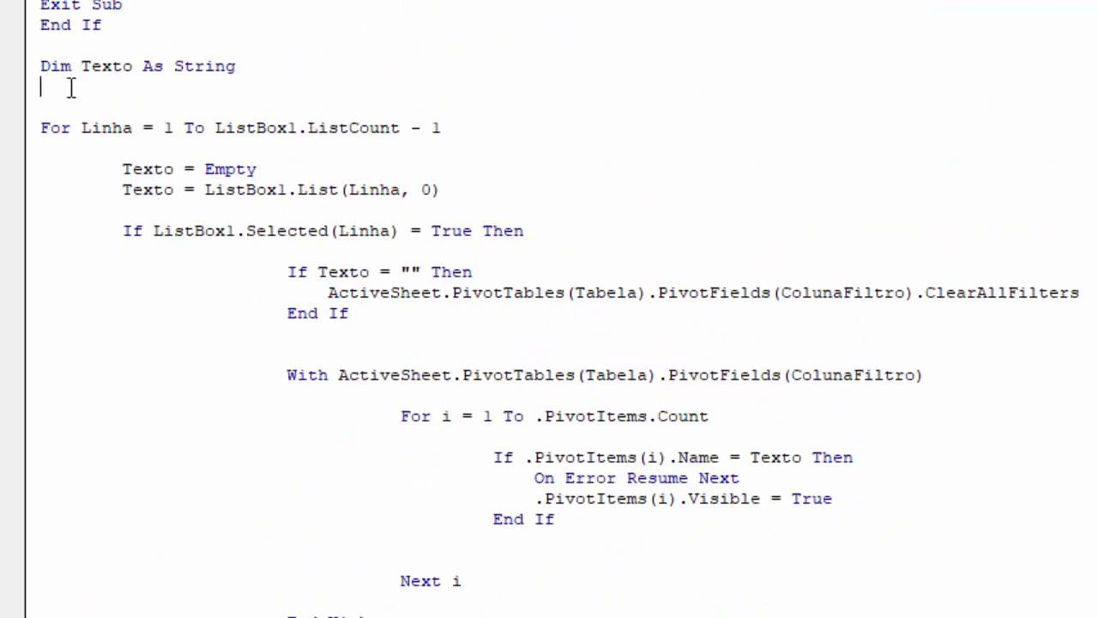
pyautogui.write('Dim i ')
pyautogui.write('as double')
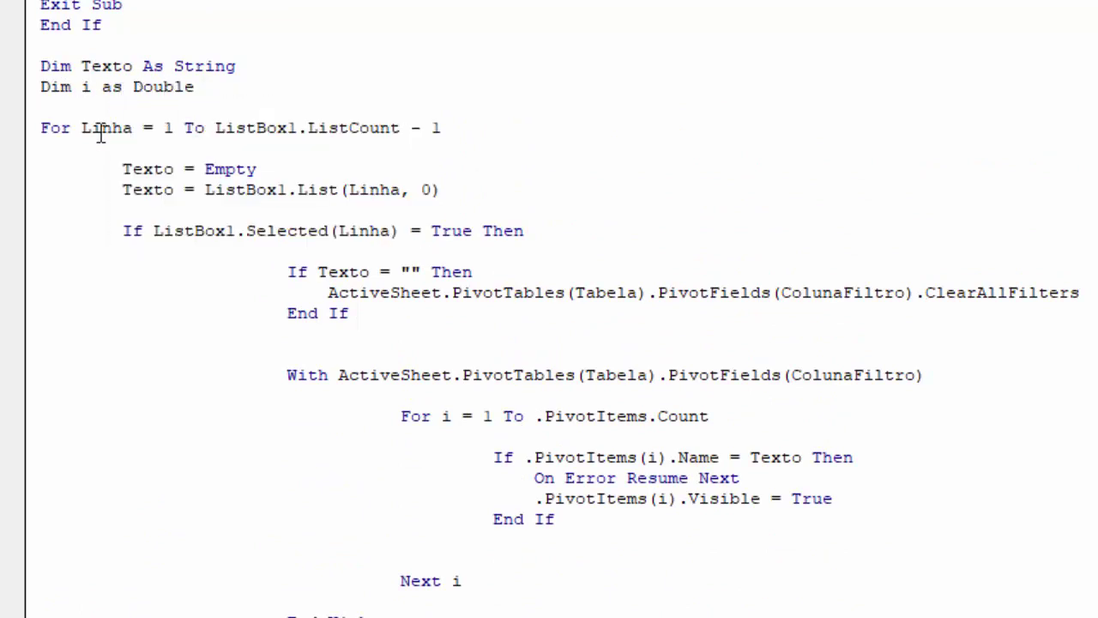
pyautogui.moveTo(194, 87); pyautogui.dragTo(10, 86)
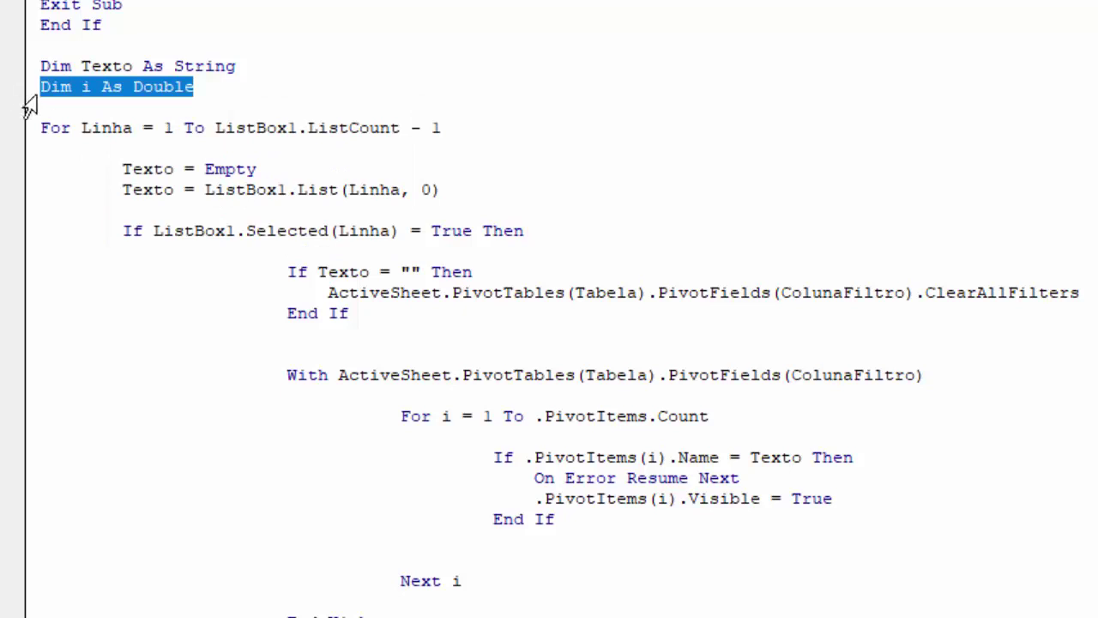
pyautogui.hotkey('ctrl', 'c')
pyautogui.click(41, 106)
pyautogui.hotkey('ctrl', 'v')
pyautogui.press('Return')
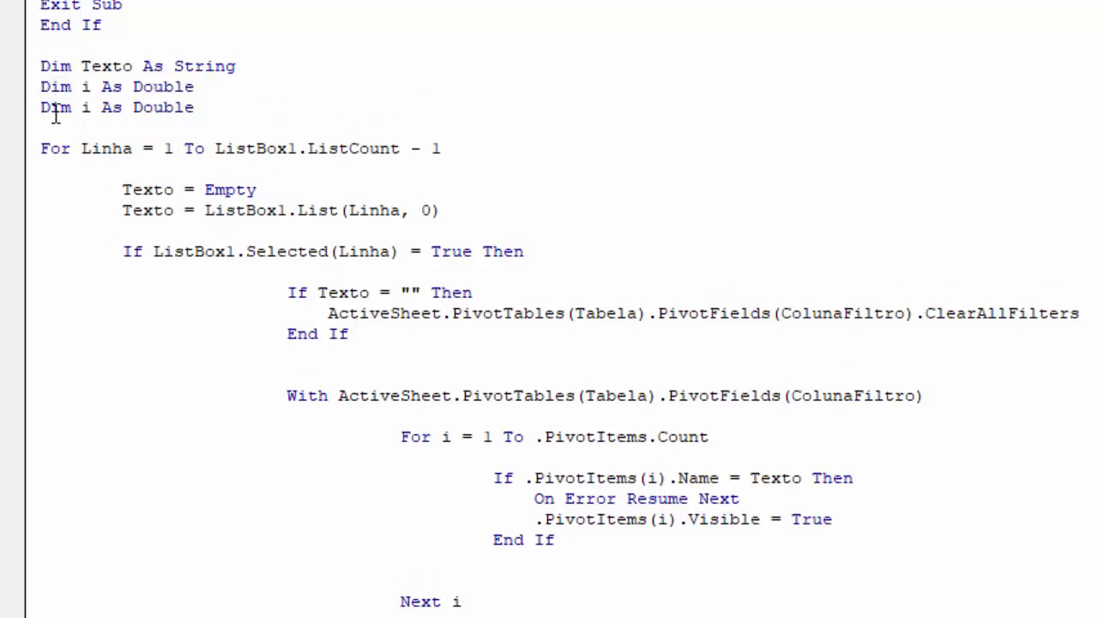
pyautogui.click(91, 107)
pyautogui.write('2')
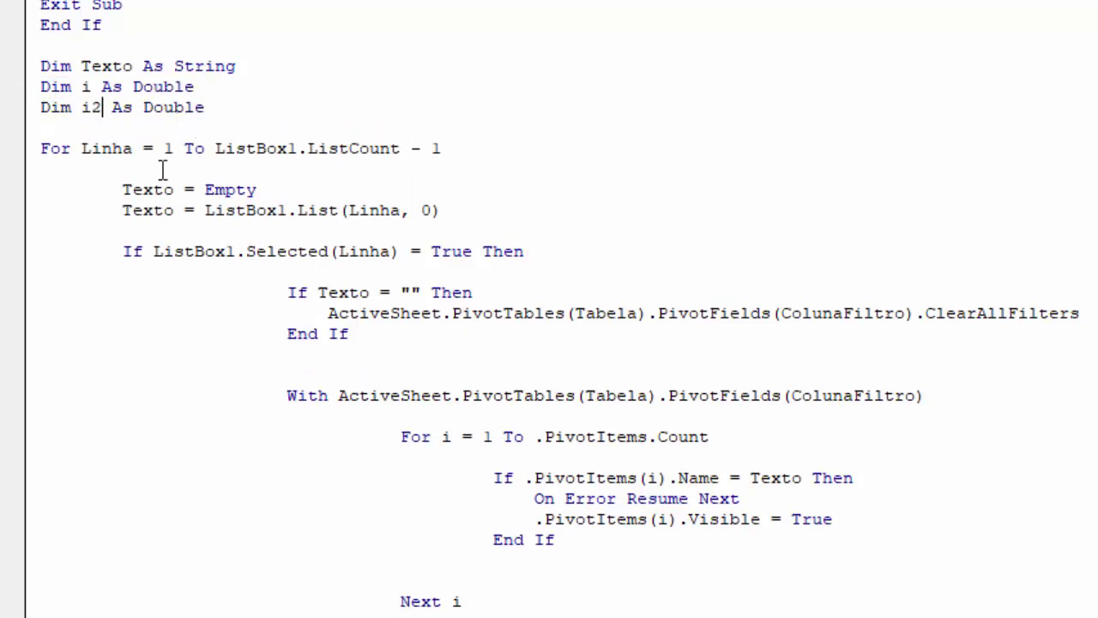
# Step: Add a blank line before the For Linha loop and return to the Tabela sheet
pyautogui.click(59, 120)
pyautogui.press('Return')
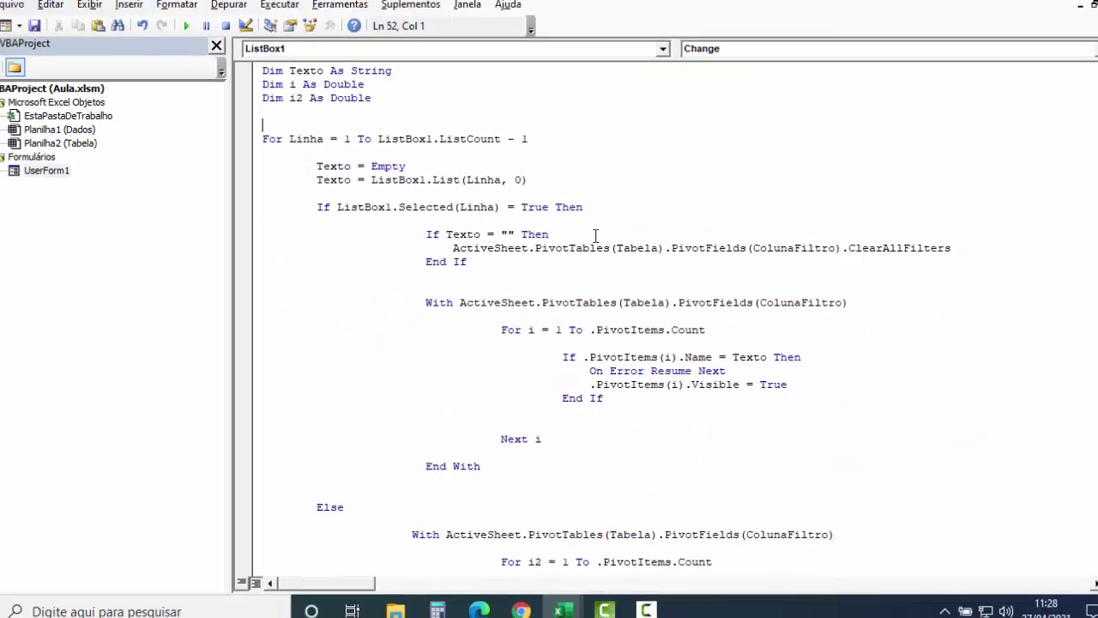
pyautogui.click(17, 40)
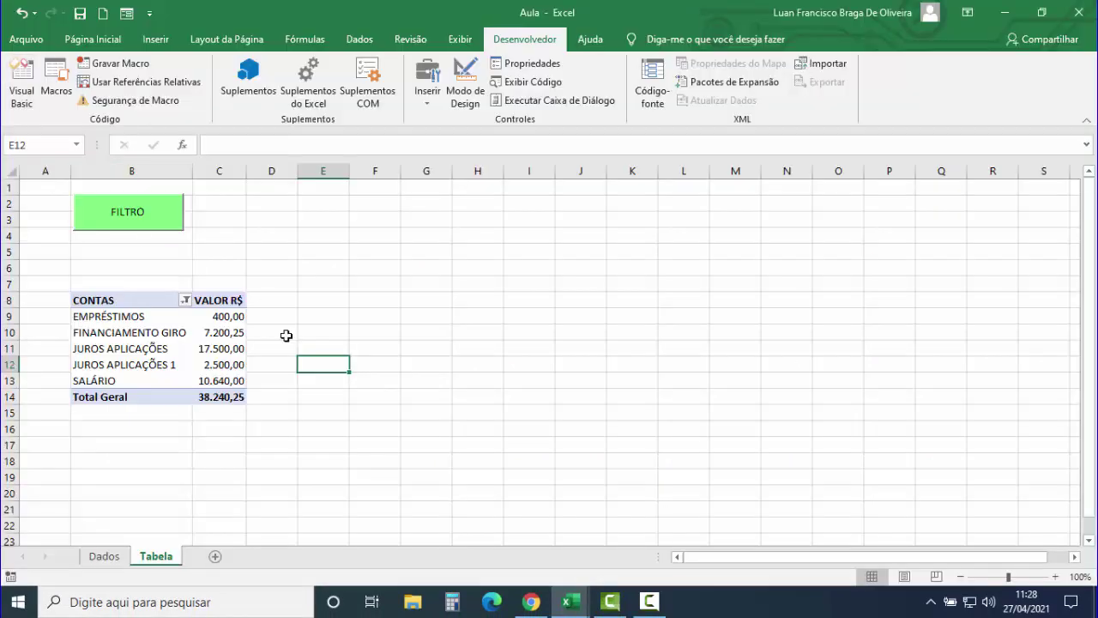
# Step: In the CONTAS filter checklist, clear (Selecionar Tudo) and tick only (vazio)
pyautogui.click(185, 299)
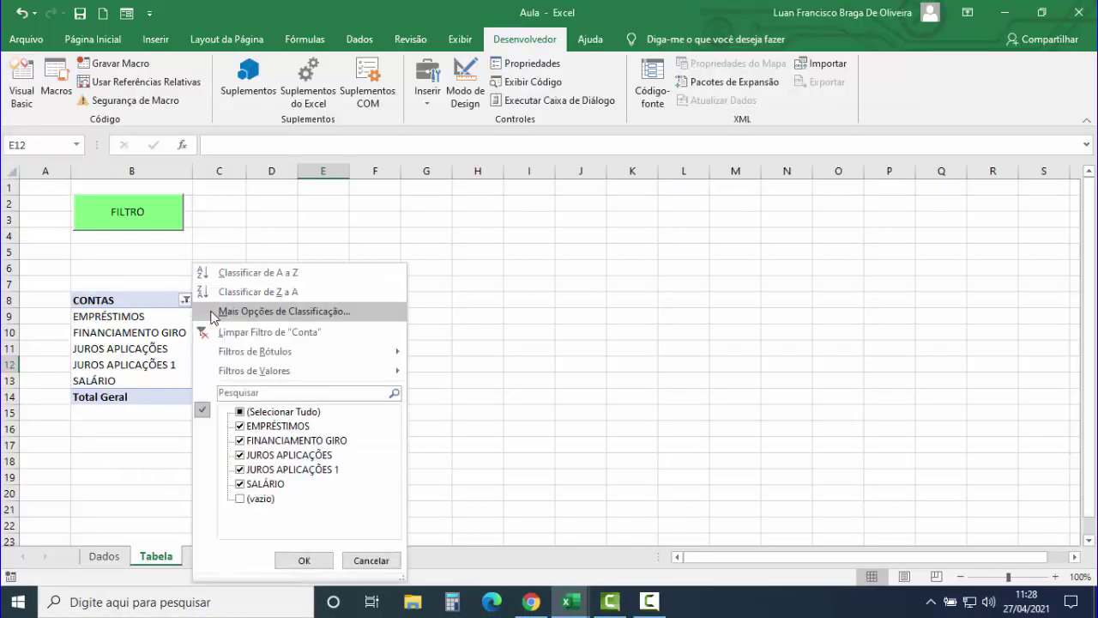
pyautogui.click(240, 413)
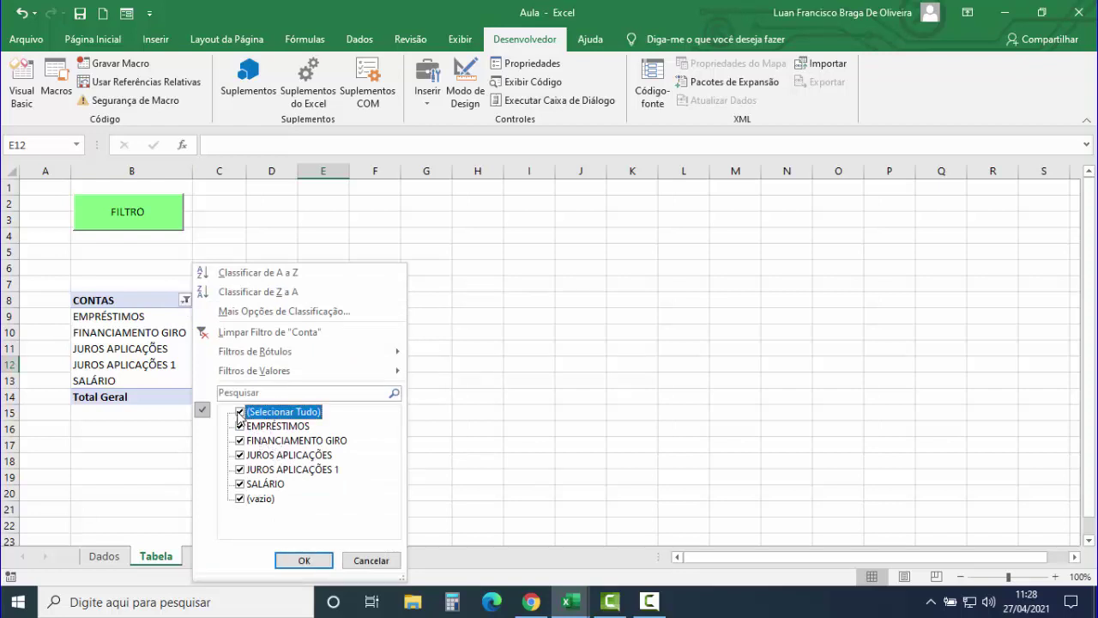
pyautogui.click(241, 412)
pyautogui.click(241, 426)
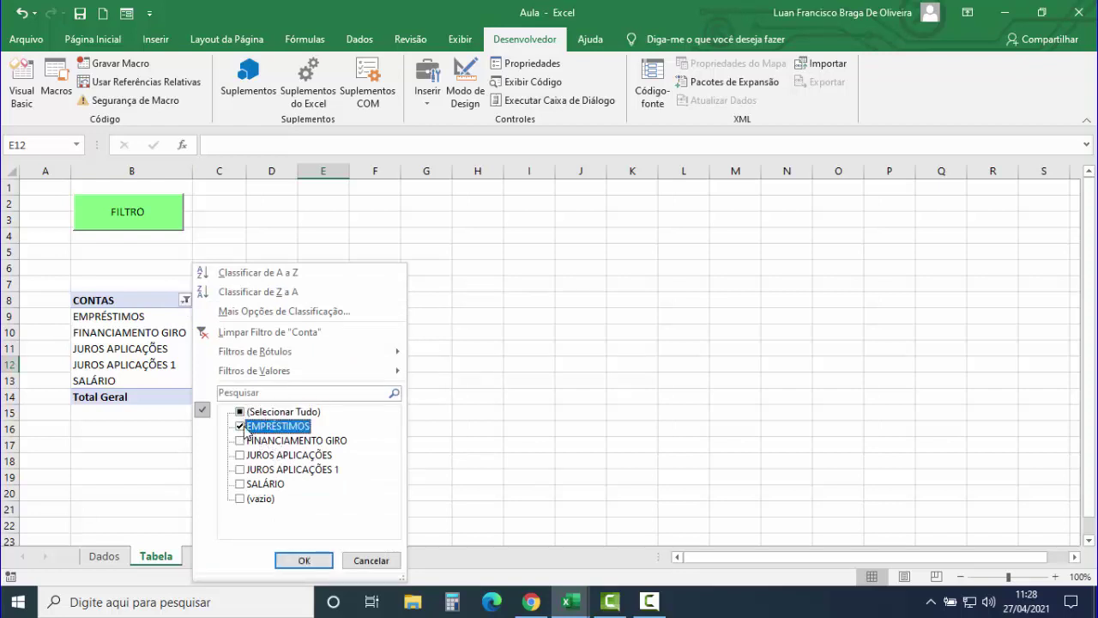
pyautogui.click(241, 427)
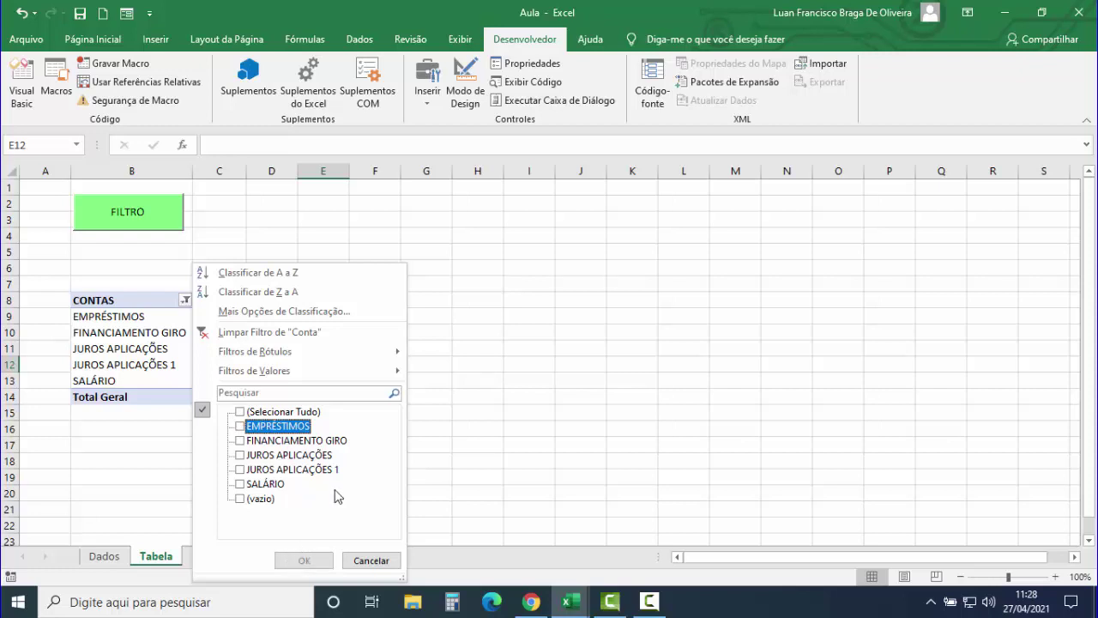
pyautogui.click(241, 499)
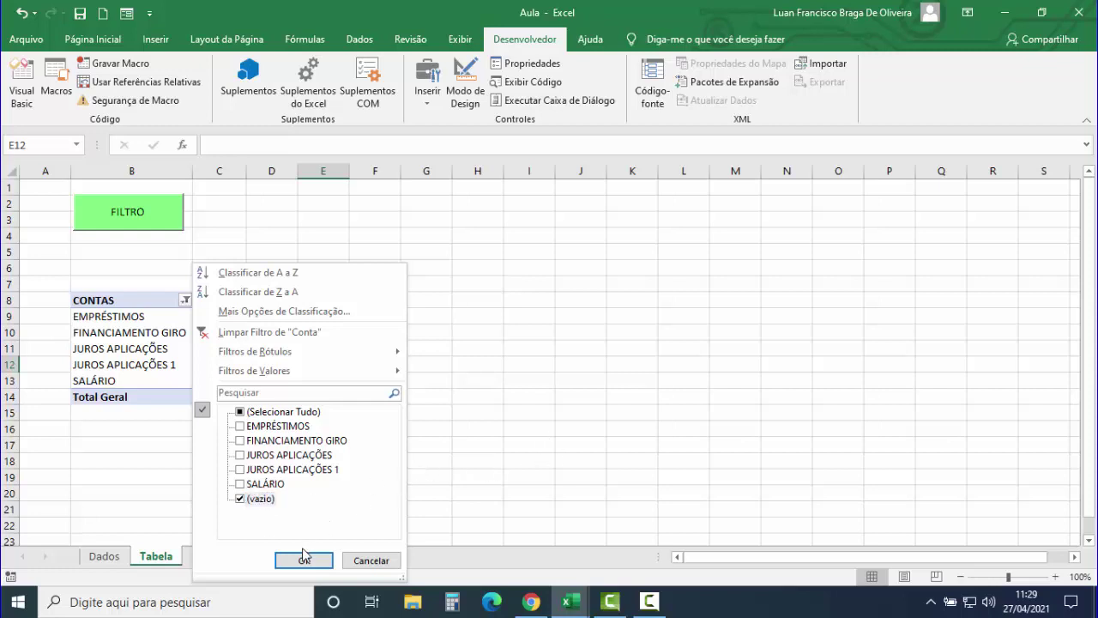
# Step: Reset the CONTAS pivot filter so every account, including (vazio), is shown
pyautogui.click(239, 499)
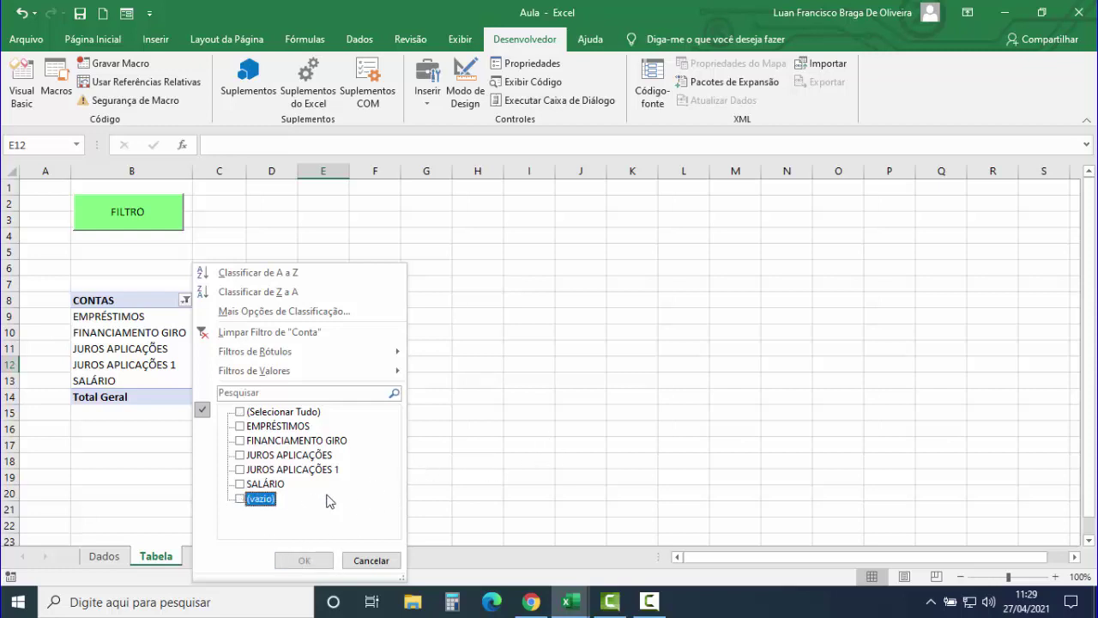
pyautogui.click(240, 412)
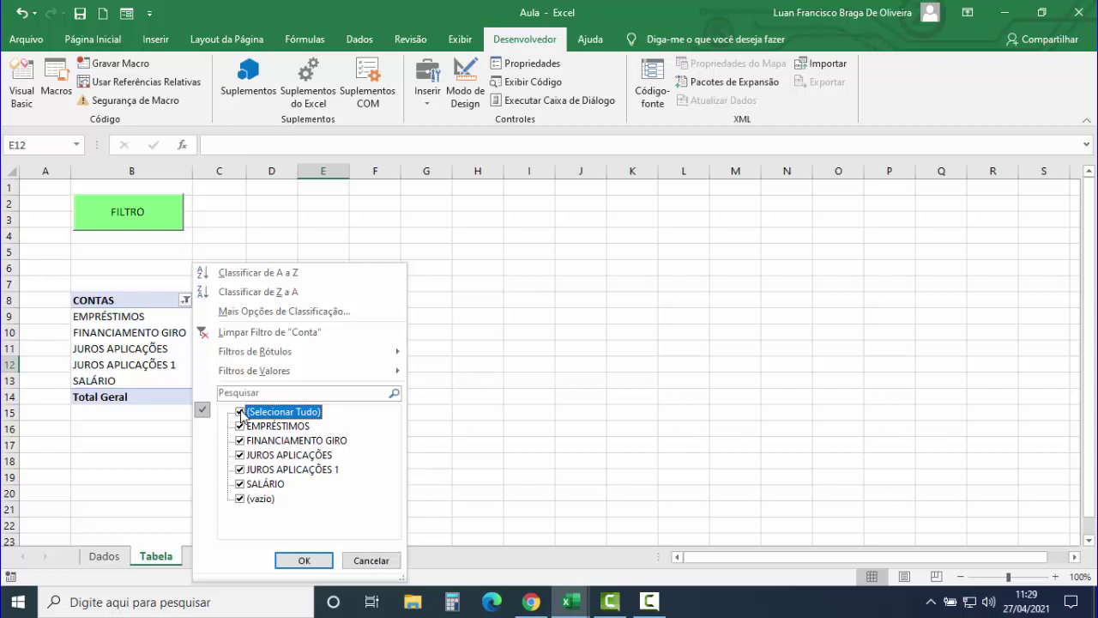
pyautogui.click(304, 560)
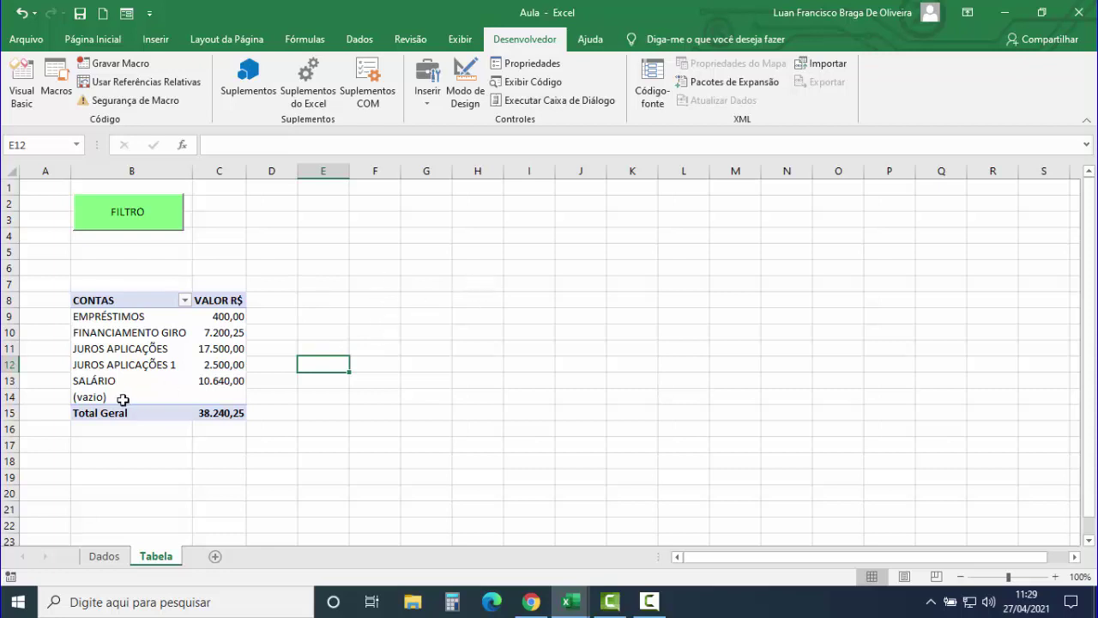
# Step: In the UserForm1 code, copy the With ActiveSheet…PivotFields(ColunaFiltro) line
pyautogui.click(19, 96)
pyautogui.scroll(-1, 590, 484)
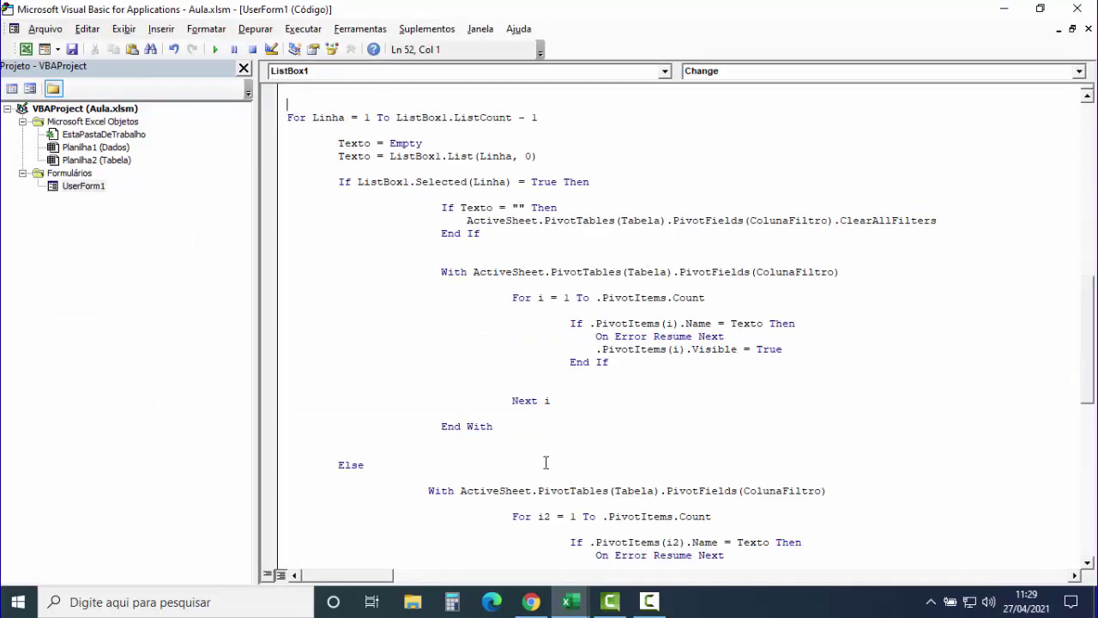
pyautogui.scroll(-4, 545, 463)
pyautogui.scroll(-2, 496, 433)
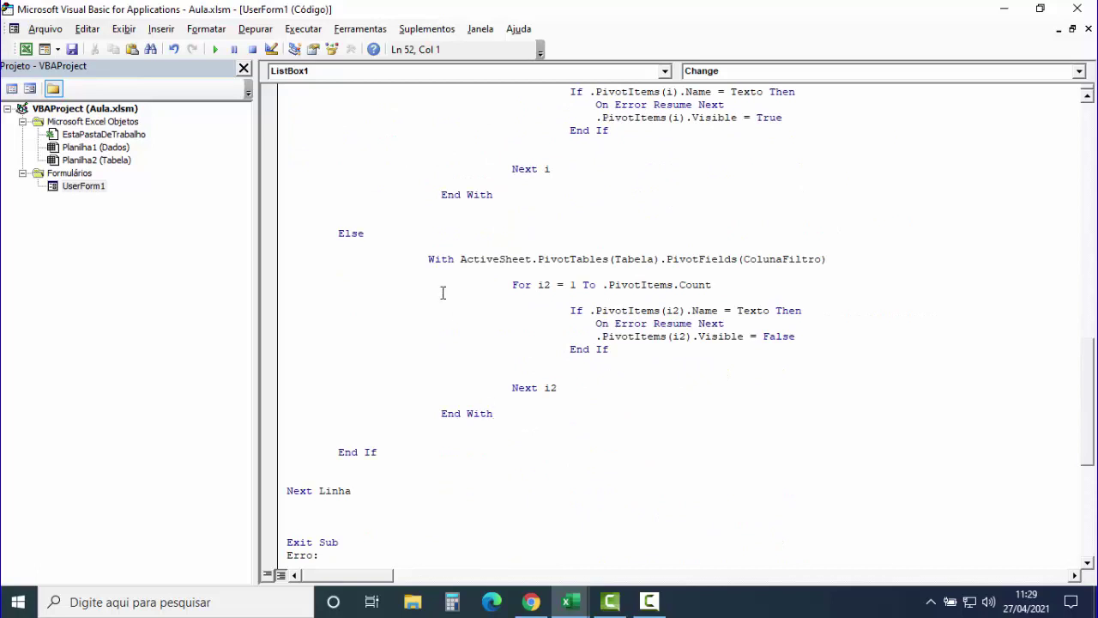
pyautogui.click(425, 259)
pyautogui.click(498, 414)
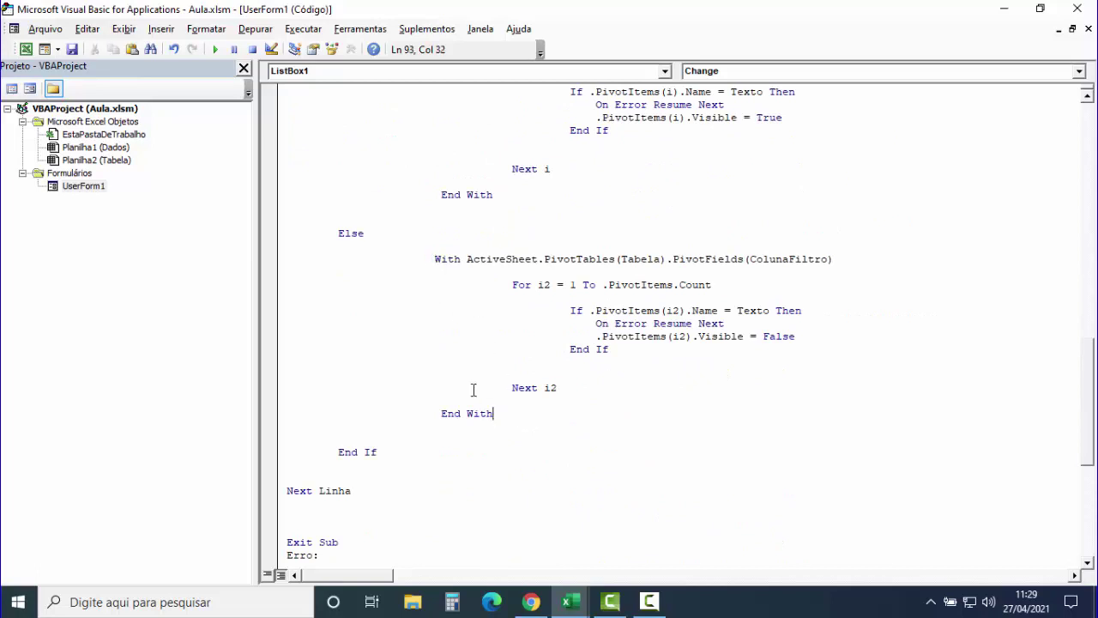
pyautogui.keyDown('shift'); pyautogui.click(283, 259); pyautogui.keyUp('shift')
pyautogui.click(631, 418)
pyautogui.moveTo(833, 258); pyautogui.dragTo(435, 258)
pyautogui.hotkey('ctrl', 'c')
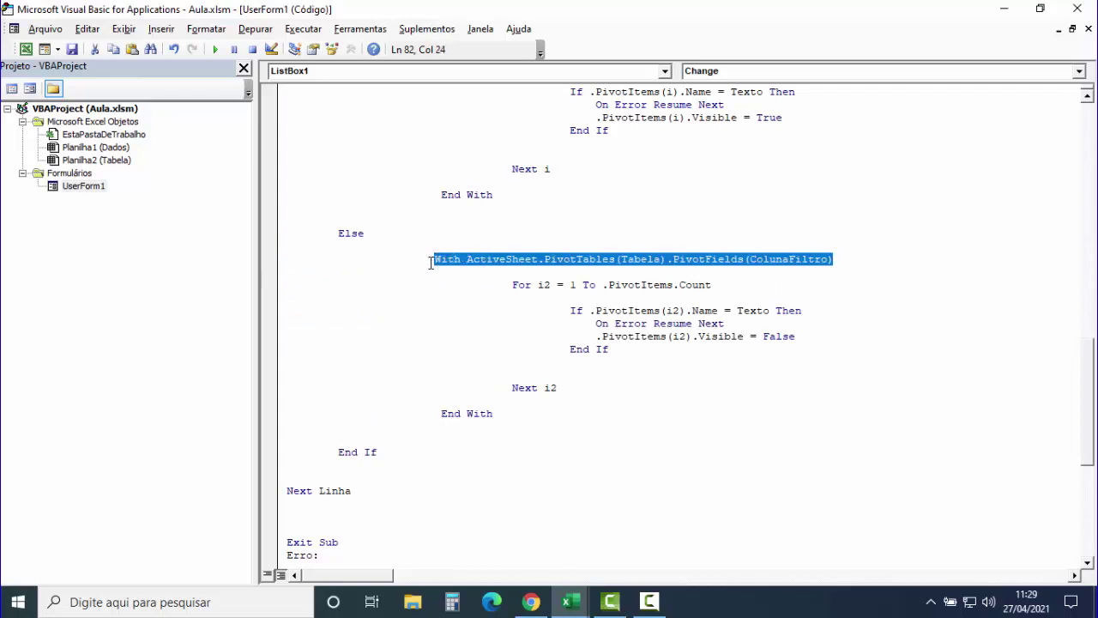
# Step: Paste that With line after Next Linha and close it with End With
pyautogui.scroll(-3, 353, 524)
pyautogui.click(305, 398)
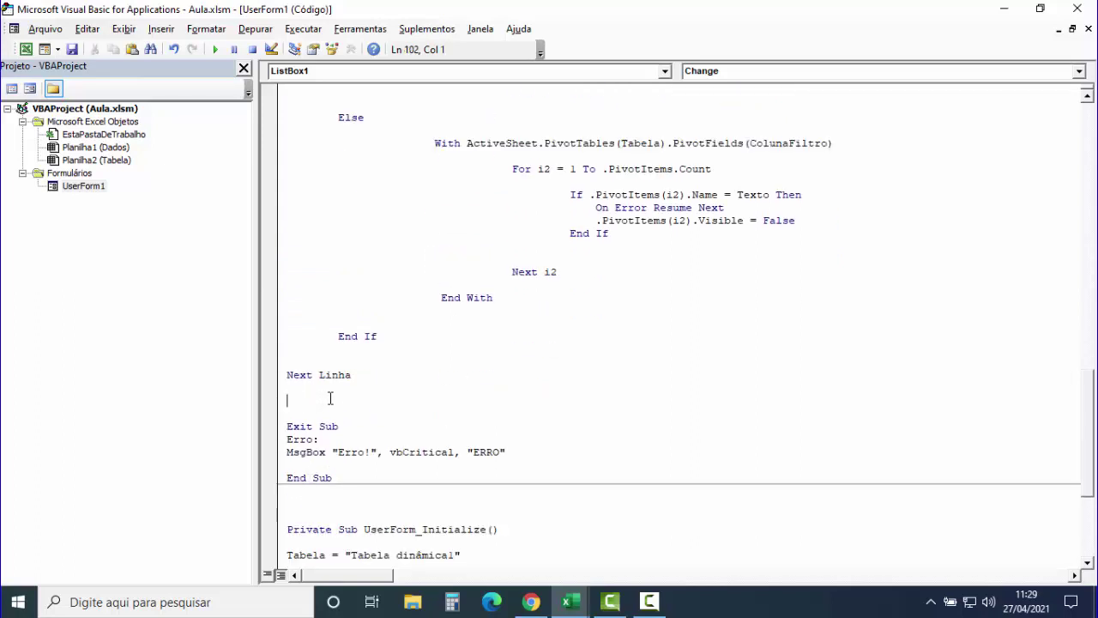
pyautogui.hotkey('ctrl', 'v')
pyautogui.press('Return')
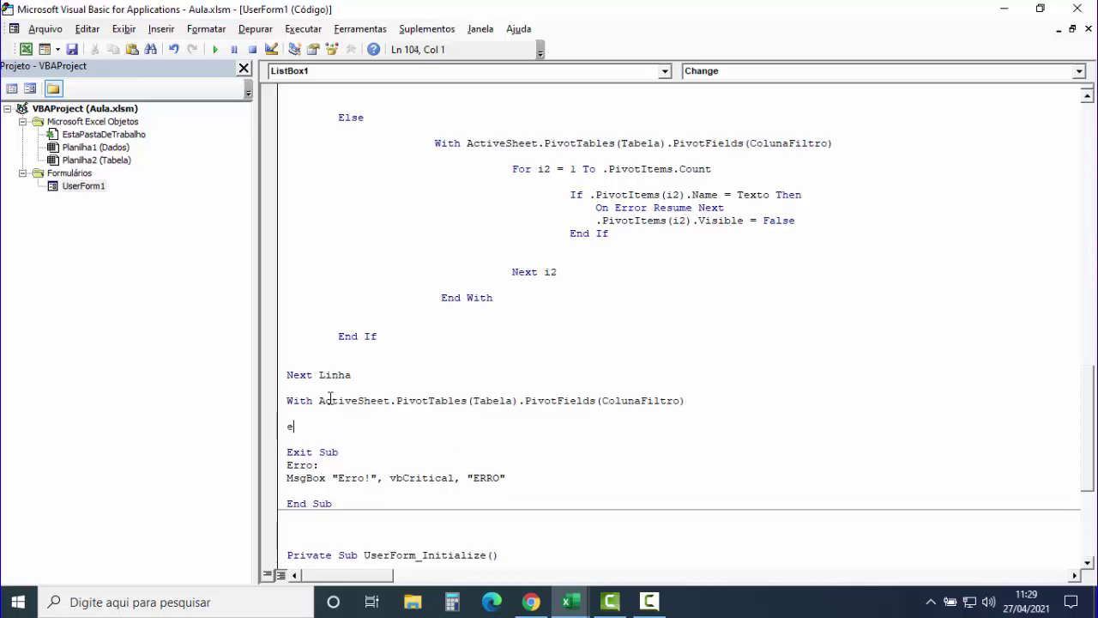
pyautogui.write('nd with')
pyautogui.press('Return')
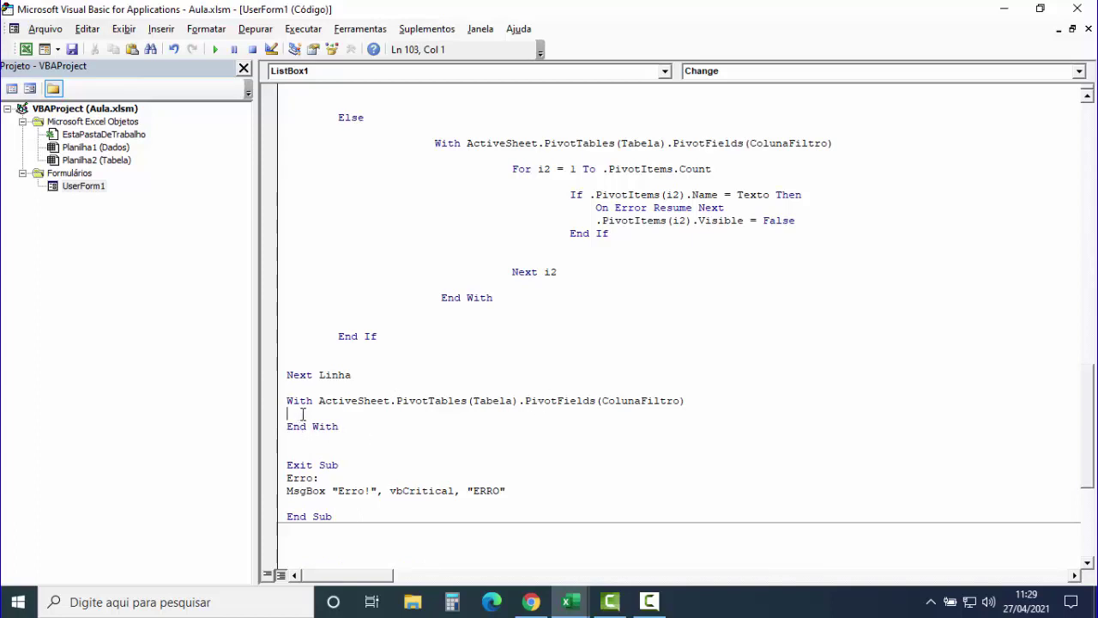
pyautogui.scroll(3, 302, 413)
pyautogui.scroll(9, 318, 258)
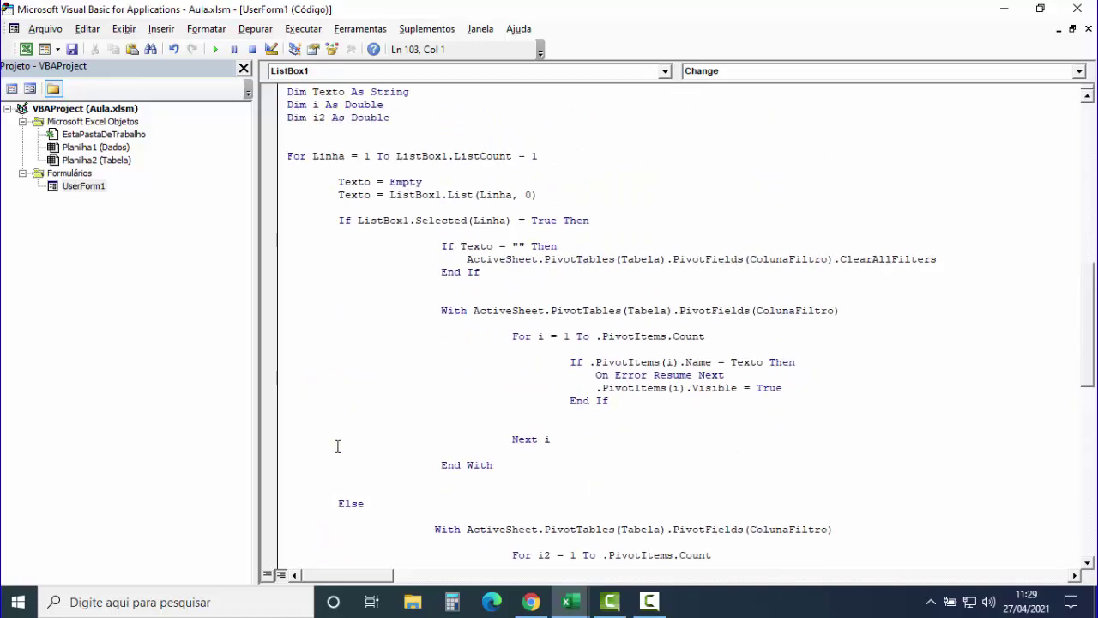
pyautogui.scroll(3, 318, 217)
pyautogui.scroll(-10, 321, 306)
pyautogui.scroll(-2, 320, 307)
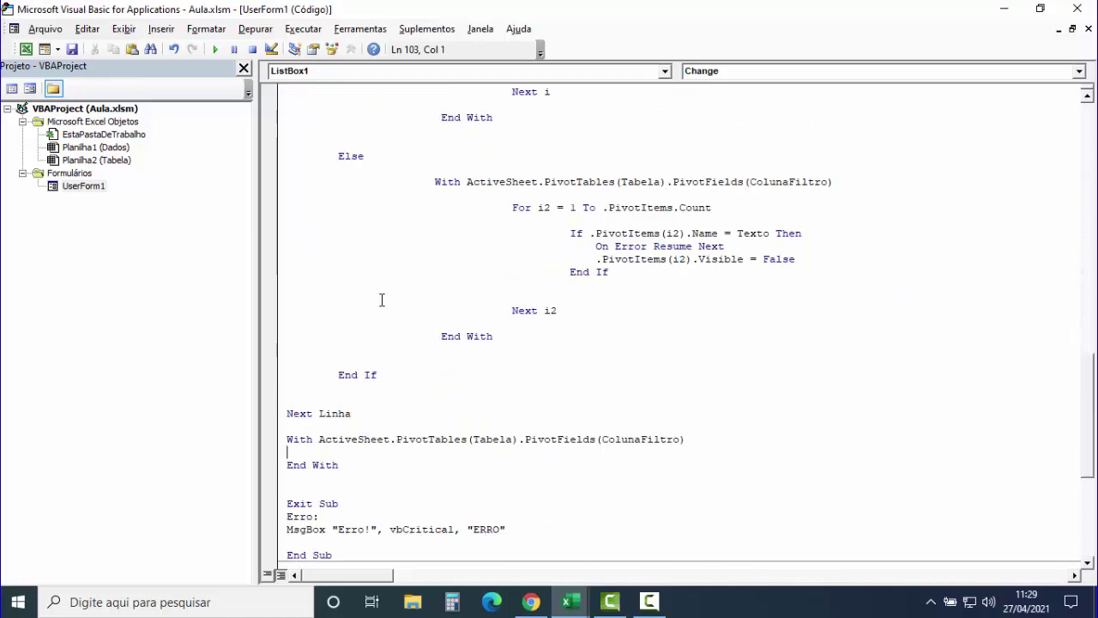
# Step: Record a macro named 'teste' that excludes (vazio) from the CONTAS filter
pyautogui.click(25, 49)
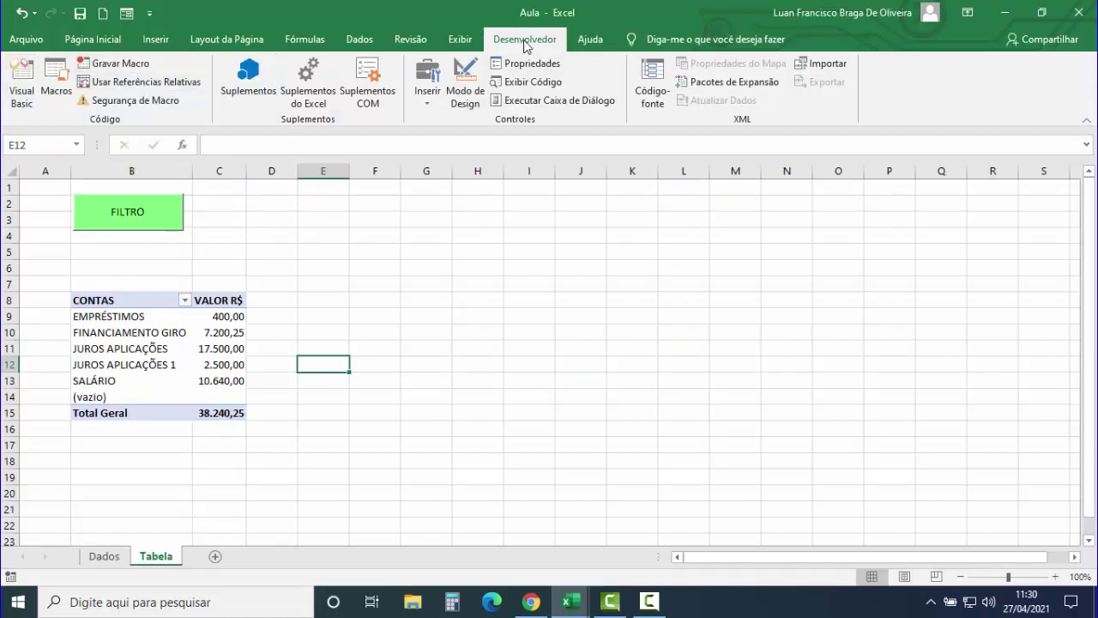
pyautogui.click(124, 66)
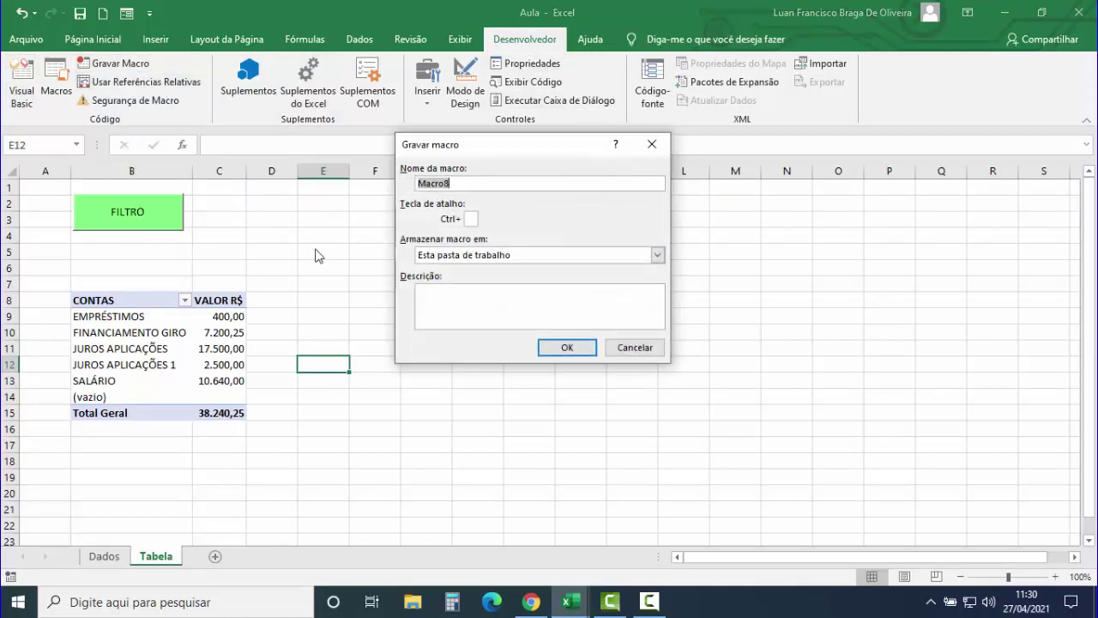
pyautogui.write('teste')
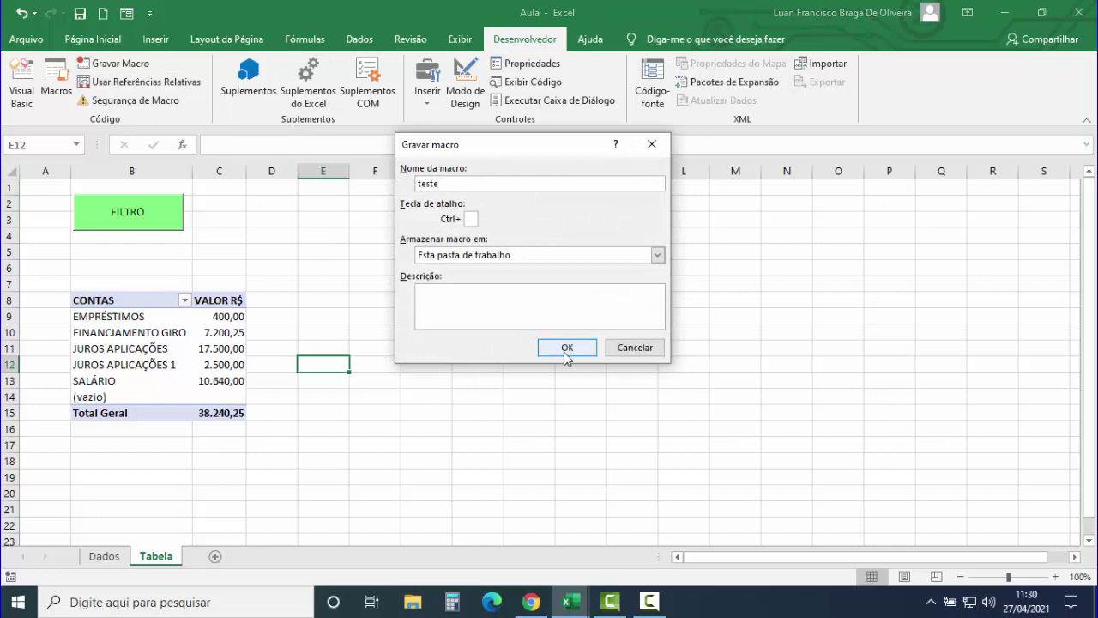
pyautogui.click(566, 346)
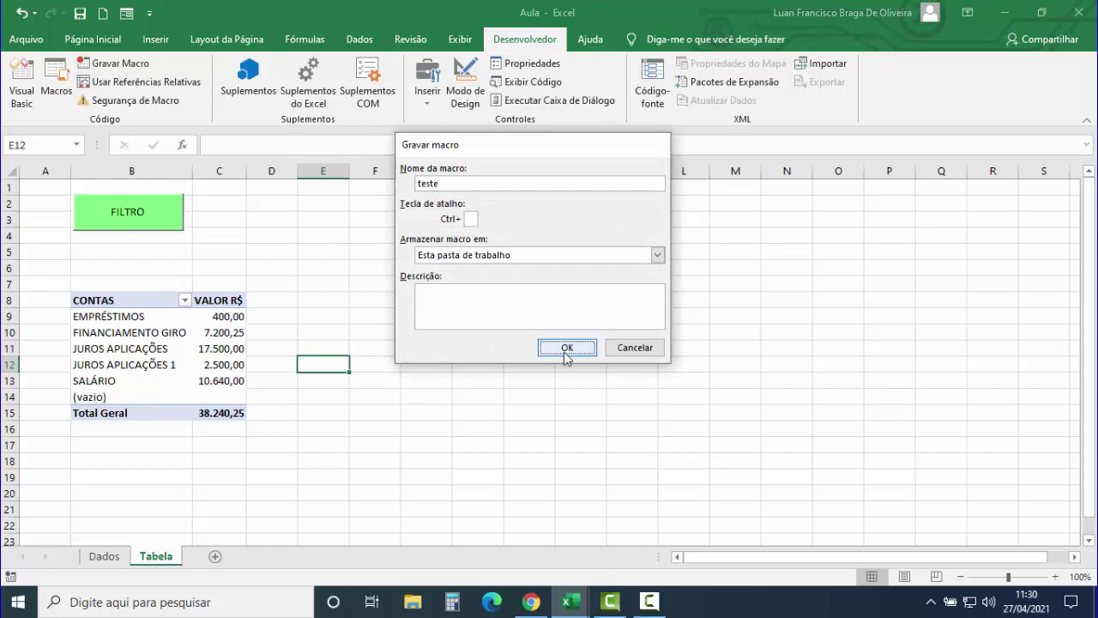
pyautogui.click(185, 301)
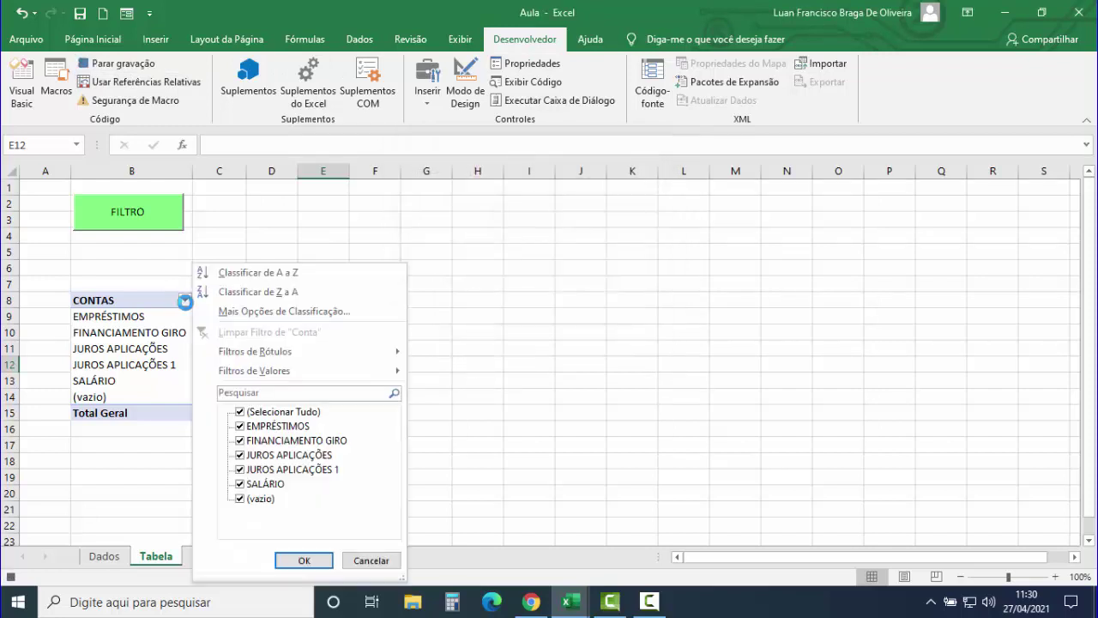
pyautogui.click(240, 499)
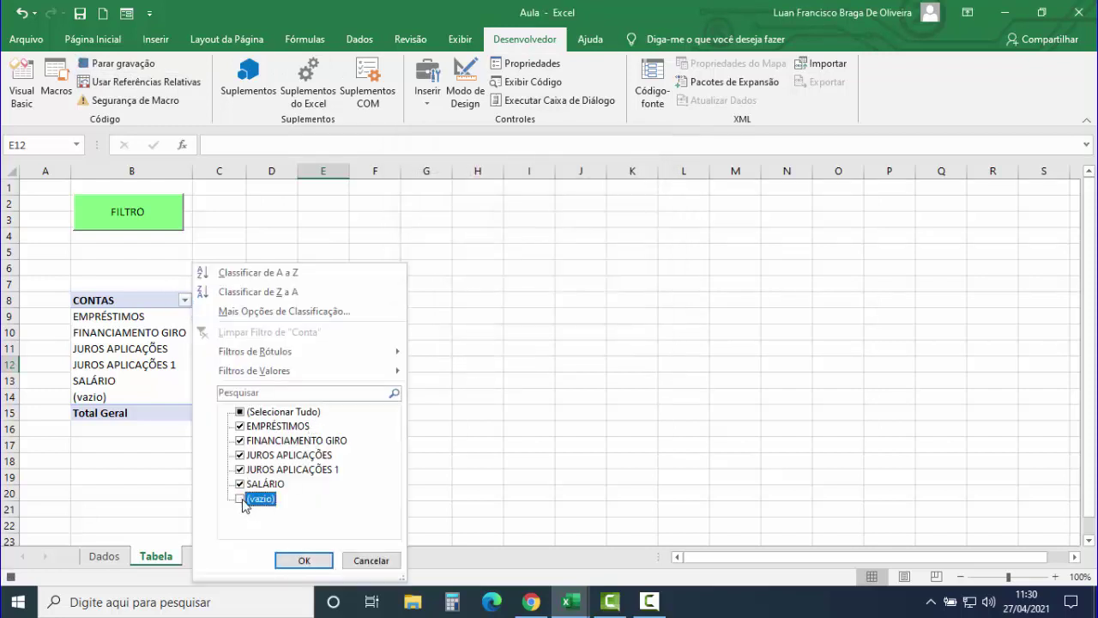
pyautogui.click(303, 561)
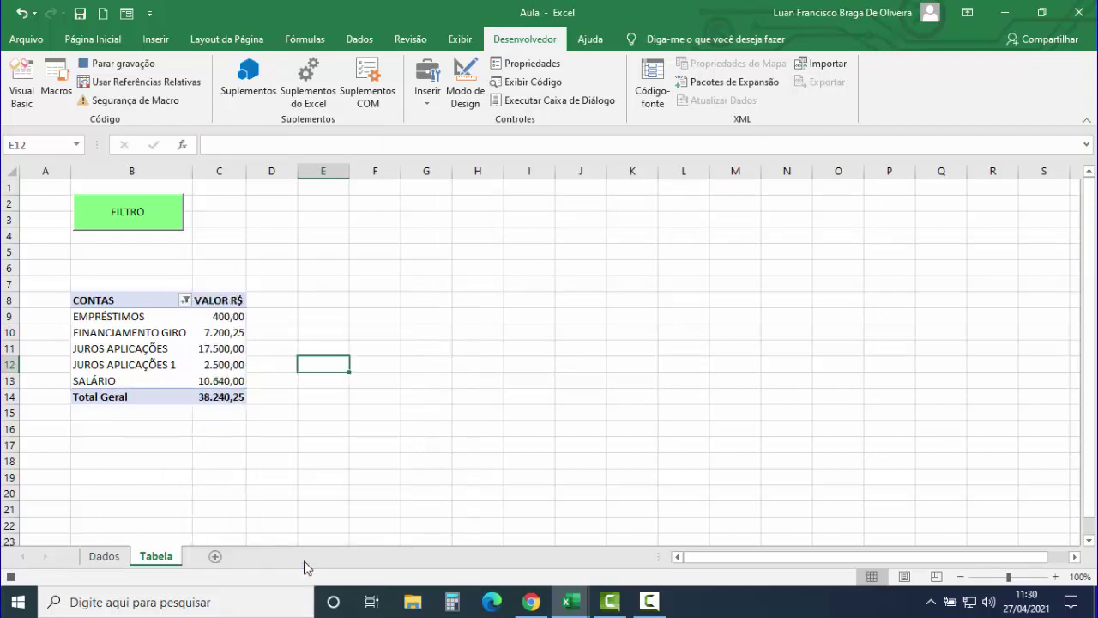
pyautogui.click(120, 64)
# Step: In Módulo1, copy the recorded PivotItems("(blank)").Visible = False line
pyautogui.click(23, 86)
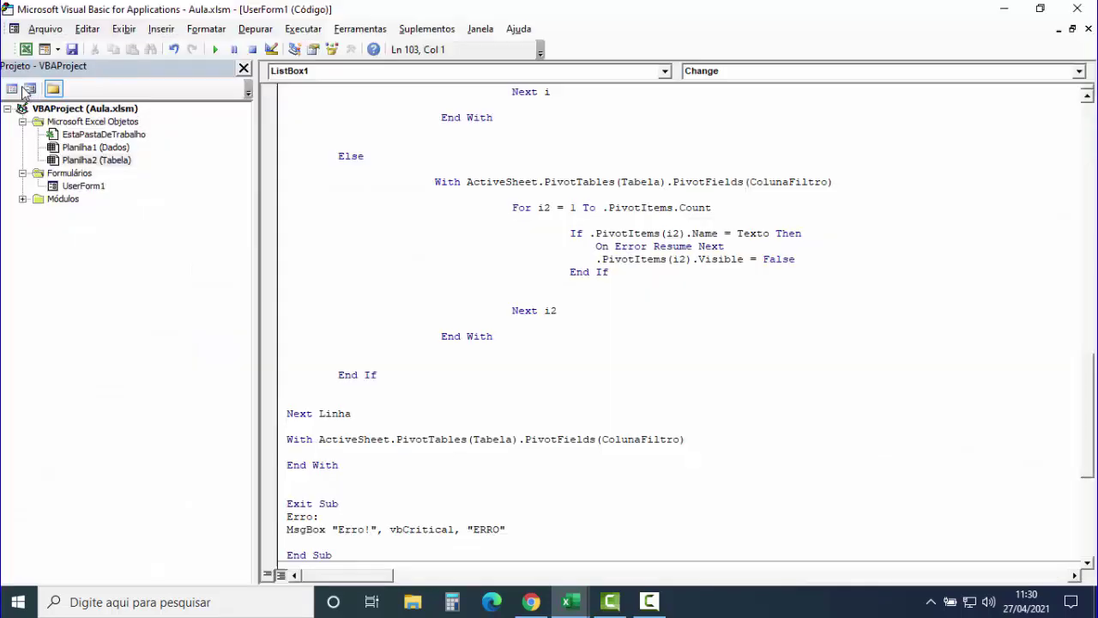
pyautogui.click(22, 198)
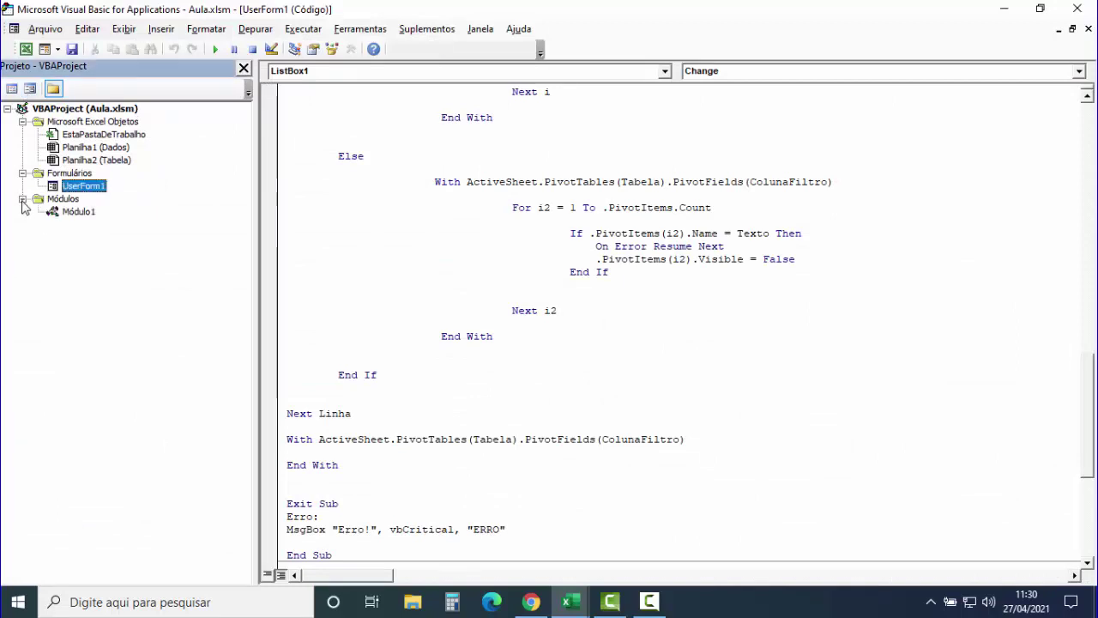
pyautogui.doubleClick(75, 213)
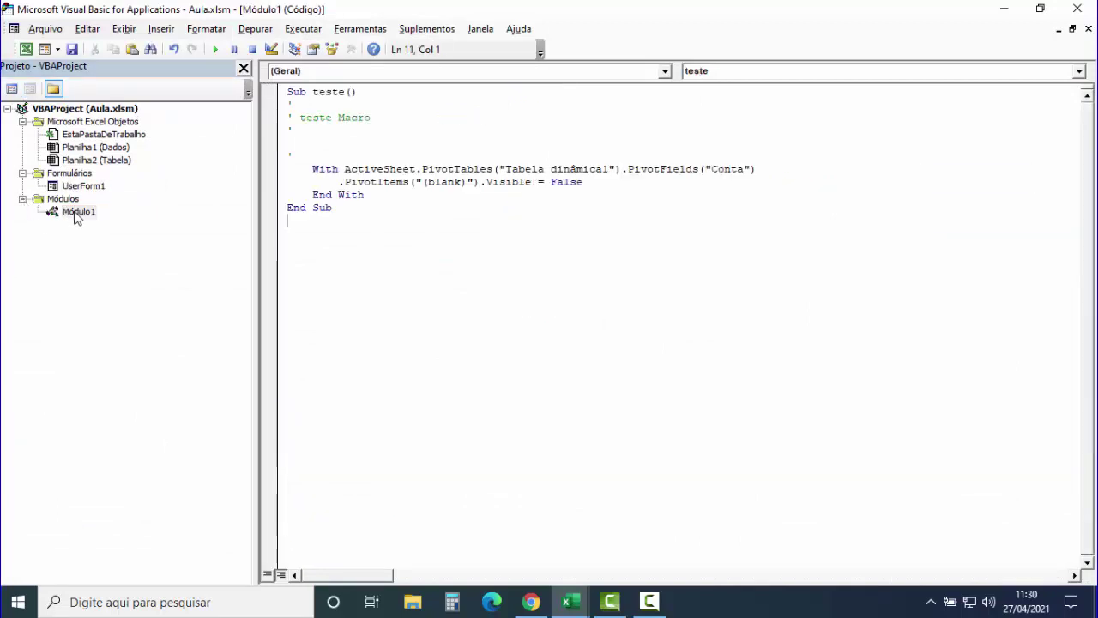
pyautogui.click(595, 184)
pyautogui.moveTo(455, 172); pyautogui.dragTo(341, 184)
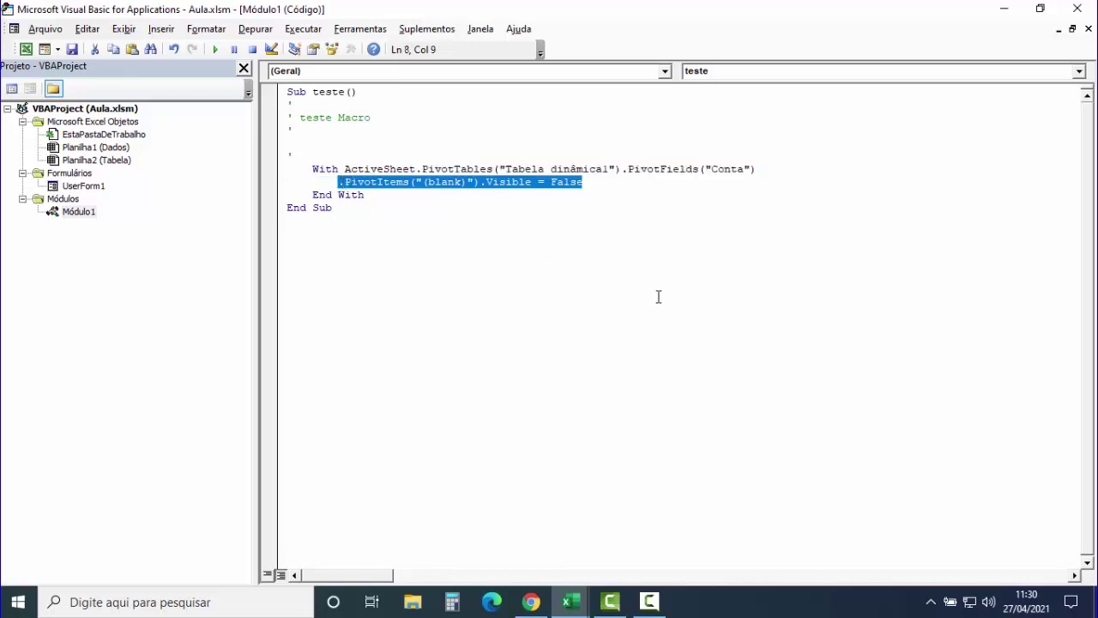
# Step: Paste the (blank) Visible = False line into the new With block of the ListBox Change code
pyautogui.doubleClick(84, 185)
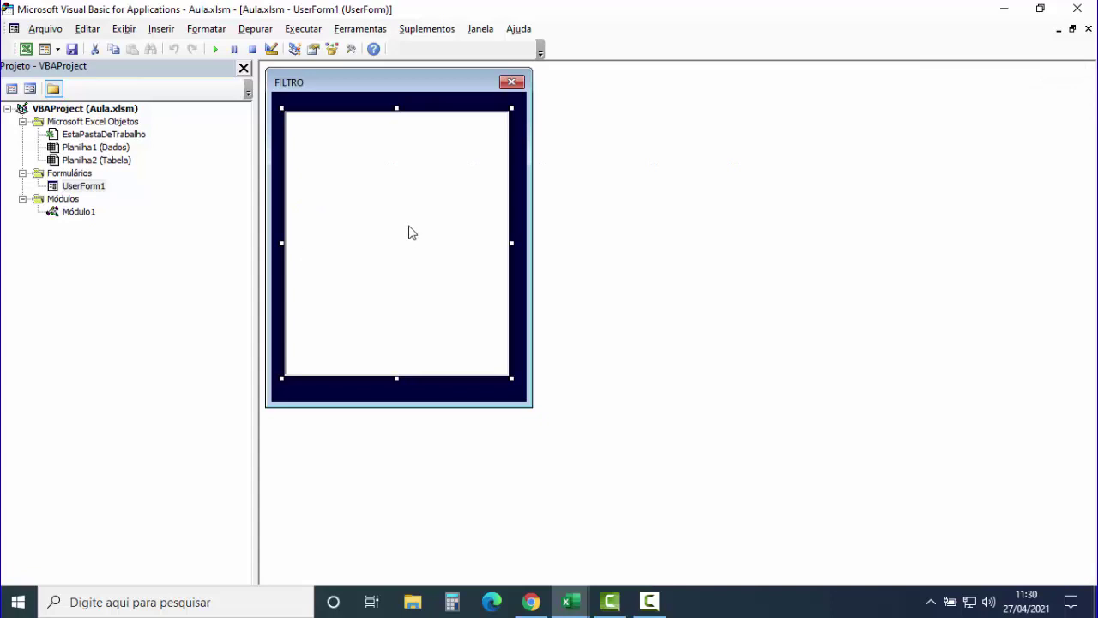
pyautogui.doubleClick(409, 231)
pyautogui.scroll(-5, 466, 344)
pyautogui.scroll(-6, 449, 331)
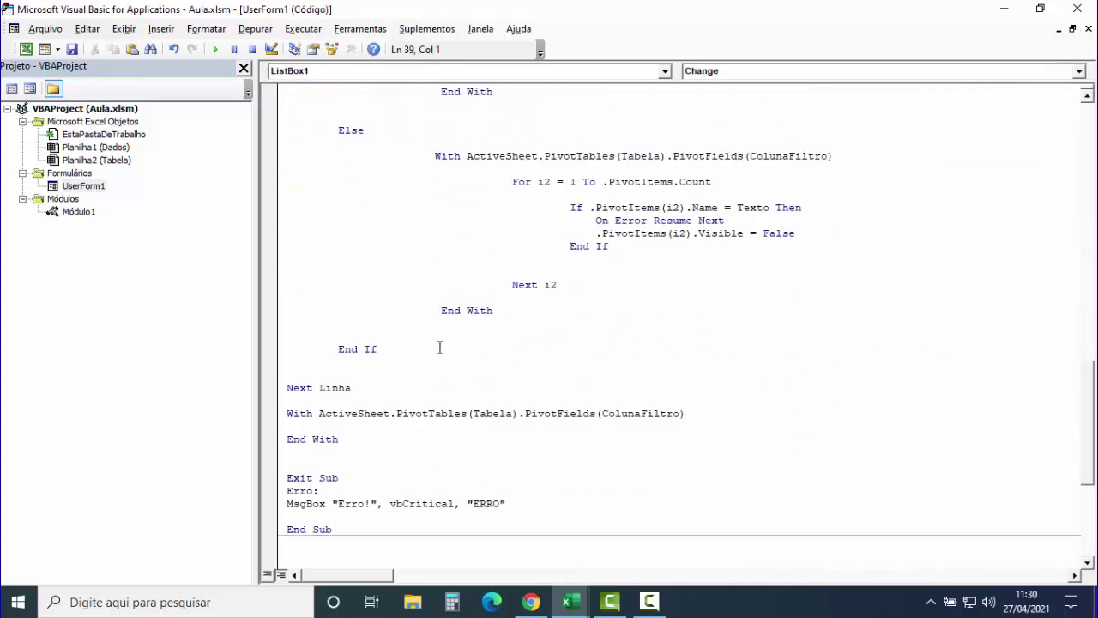
pyautogui.click(302, 425)
pyautogui.write('.PivotItems("(blank)").Visible = False')
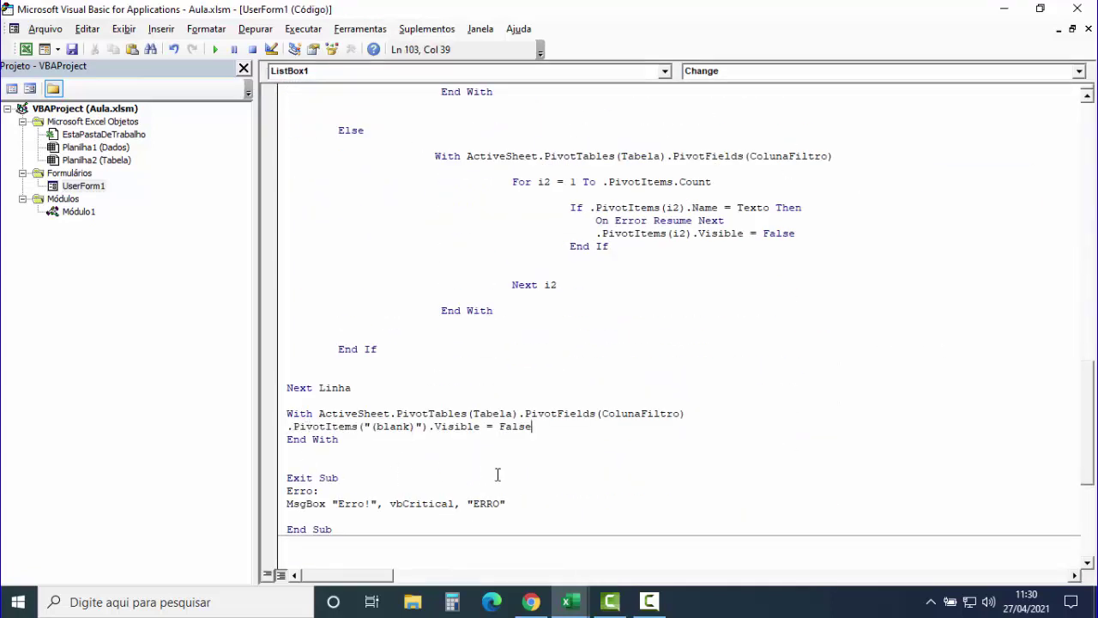
# Step: Add On Error Resume Next inside the With block and indent both lines
pyautogui.click(480, 485)
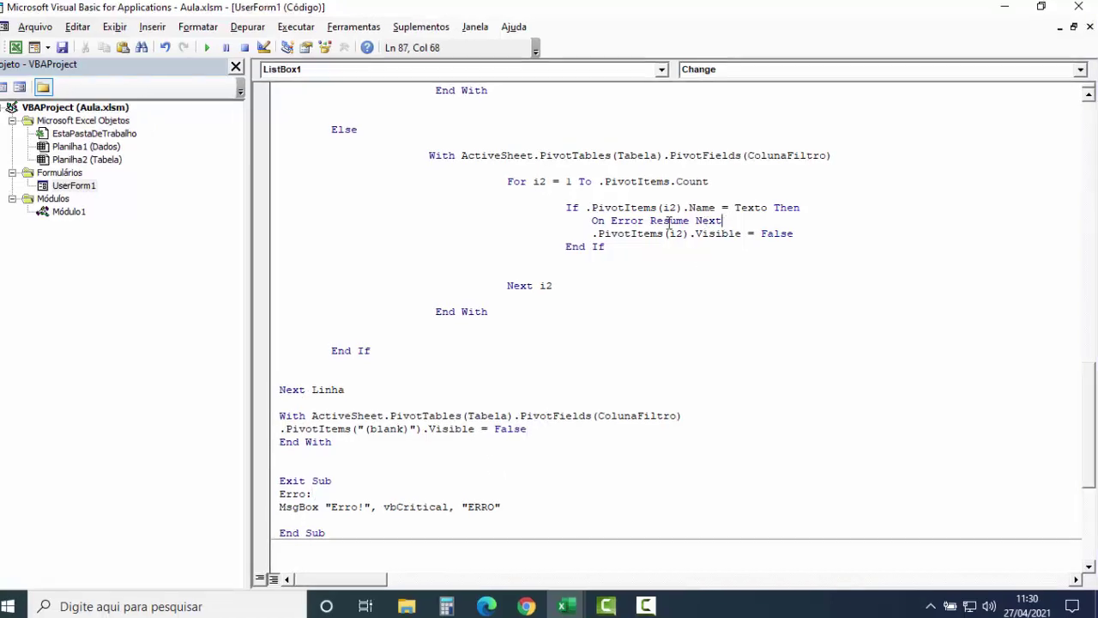
pyautogui.moveTo(729, 219); pyautogui.dragTo(596, 219)
pyautogui.hotkey('ctrl', 'c')
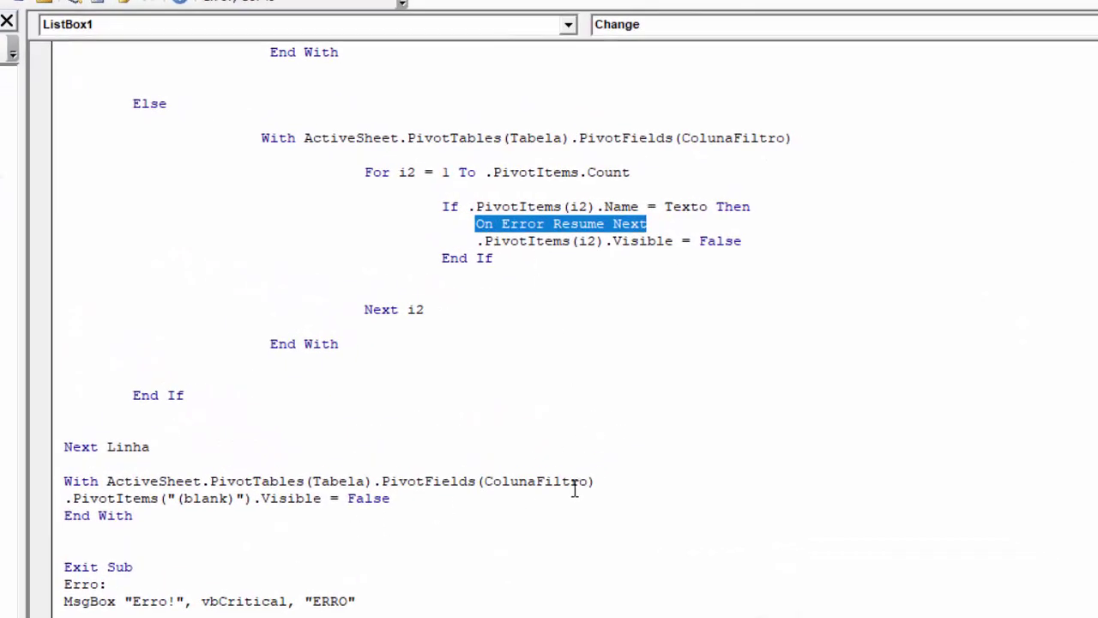
pyautogui.click(622, 485)
pyautogui.press('Return')
pyautogui.hotkey('ctrl', 'v')
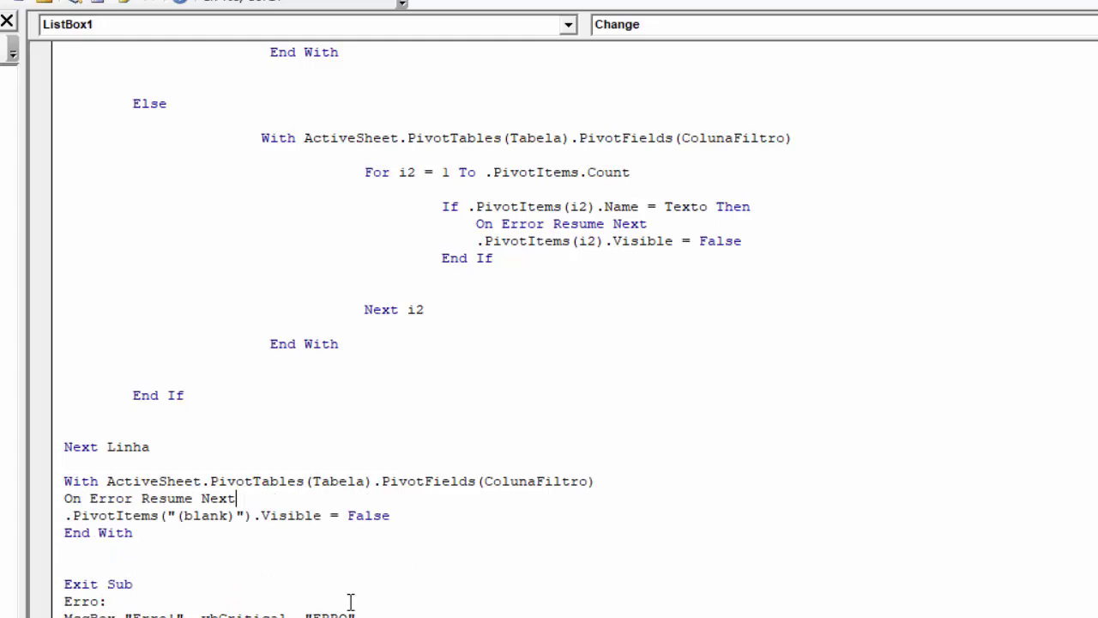
pyautogui.moveTo(65, 498); pyautogui.dragTo(417, 522)
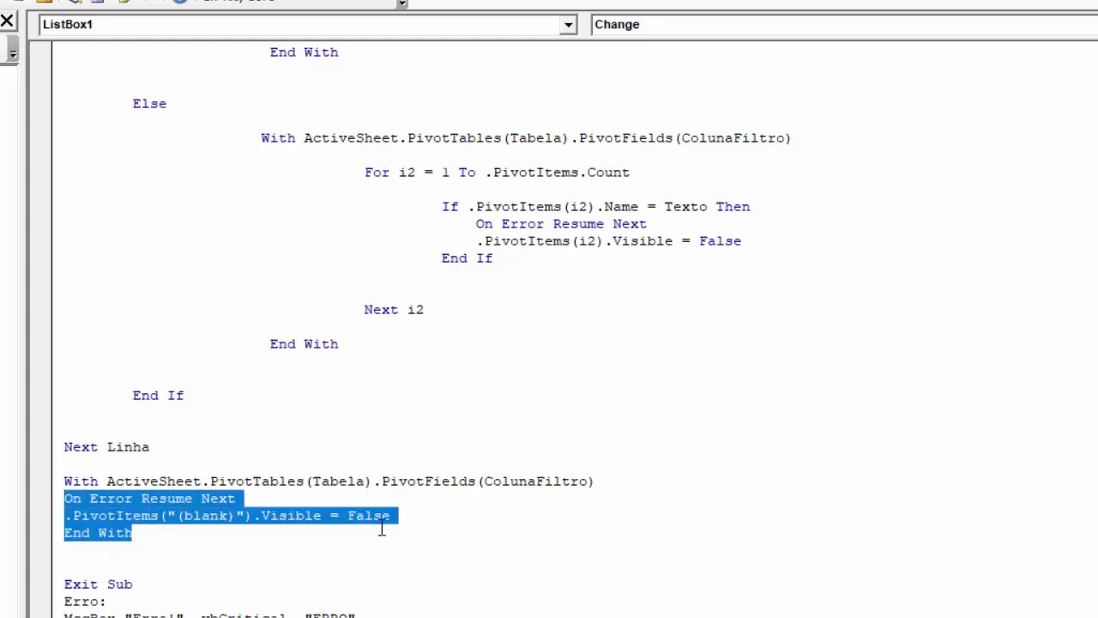
pyautogui.press('Tab')
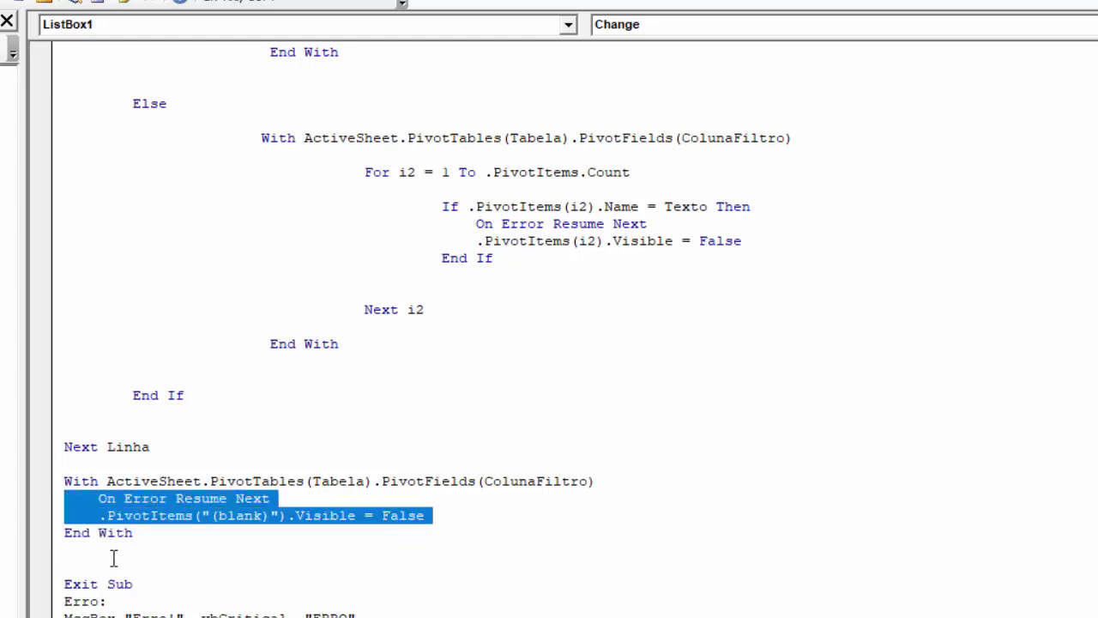
pyautogui.click(113, 558)
# Step: Select the whole (blank) With block to move it above the loop
pyautogui.scroll(-2, 326, 557)
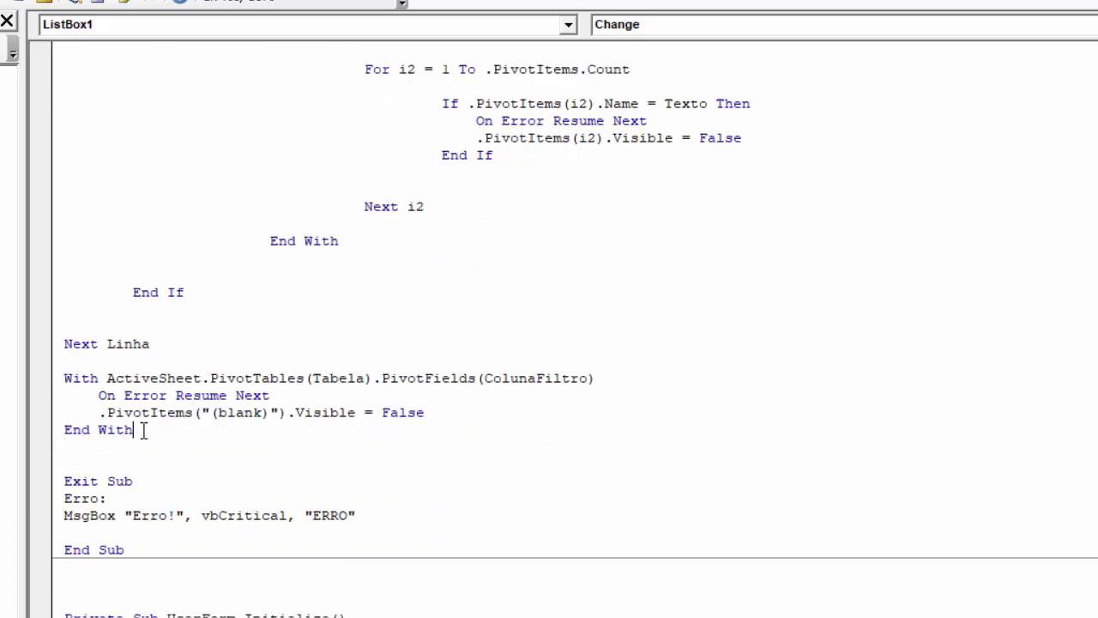
pyautogui.moveTo(144, 430); pyautogui.dragTo(30, 390)
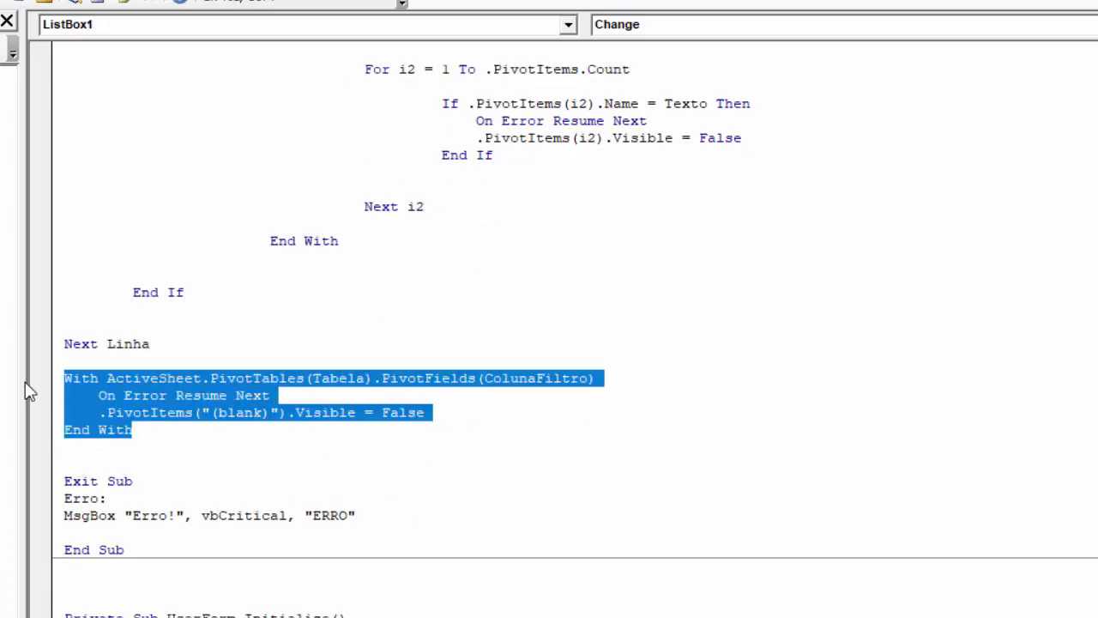
pyautogui.scroll(1, 223, 468)
pyautogui.scroll(5, 222, 468)
pyautogui.scroll(7, 222, 467)
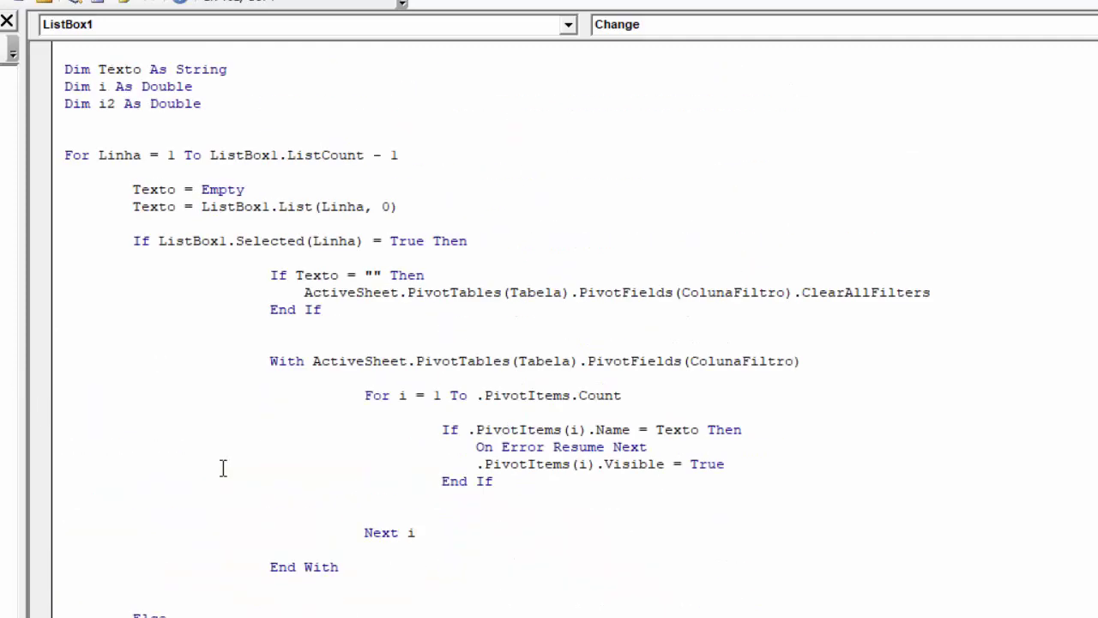
pyautogui.scroll(2, 141, 354)
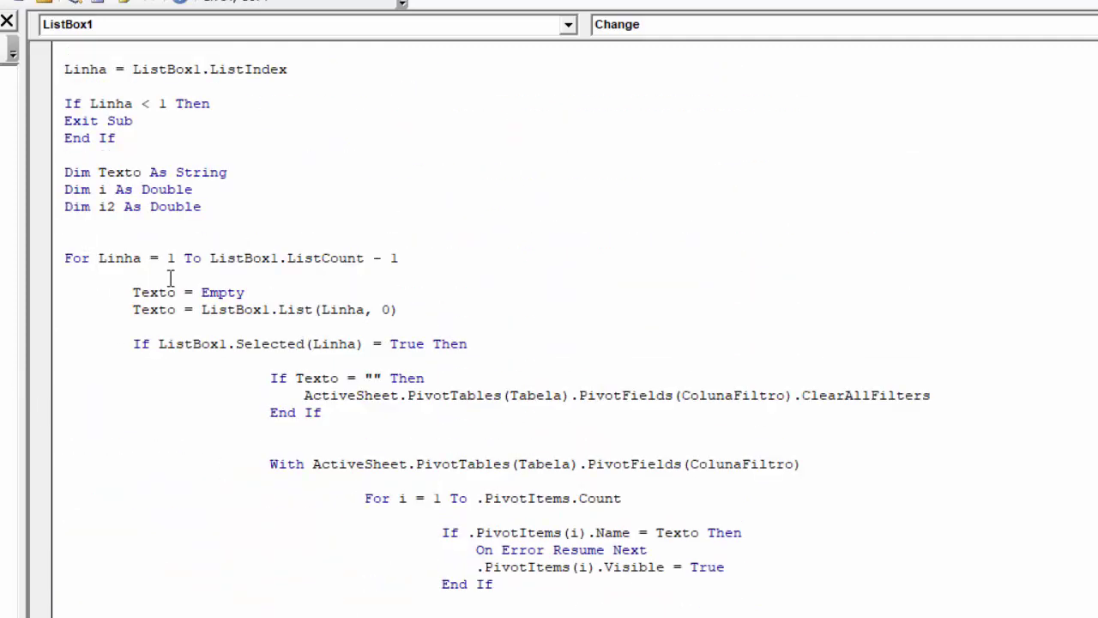
# Step: Paste the (blank) With block after the Dim declarations and change False to True
pyautogui.press('Return')
pyautogui.write('With ActiveSheet.PivotTables(Tabela).PivotFields(ColunaFiltro)     On Error Resume Next     .PivotItems("(blank)").Visible = False End With')
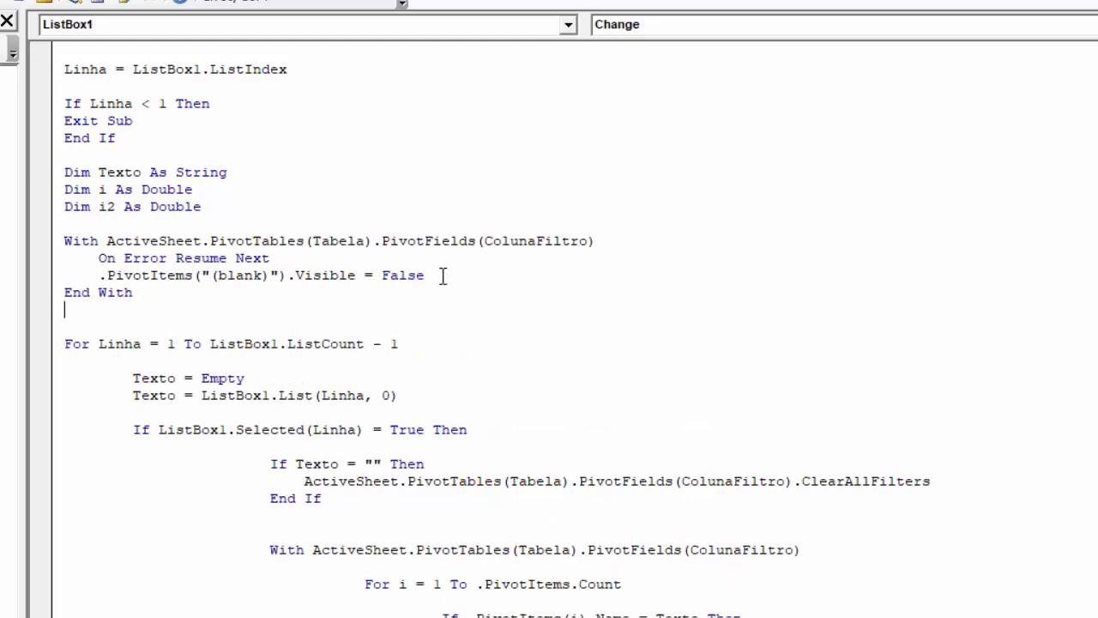
pyautogui.moveTo(441, 276); pyautogui.dragTo(390, 275)
pyautogui.press('BackSpace')
pyautogui.write('Tru')
pyautogui.click(201, 429)
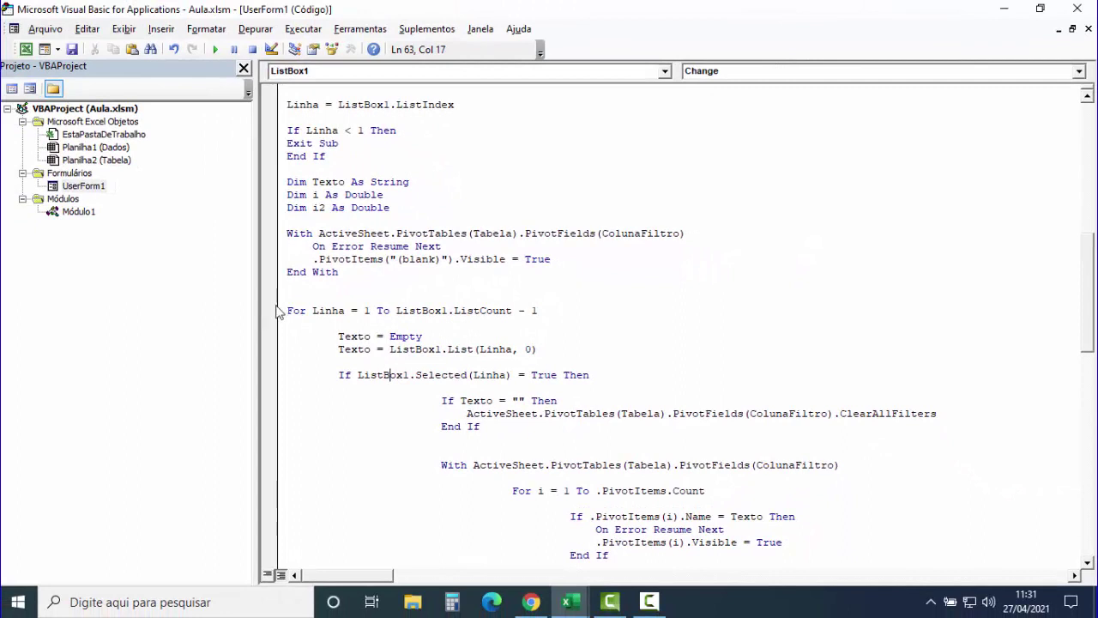
pyautogui.click(299, 289)
# Step: Comment out the On Error GoTo Erro line with an apostrophe
pyautogui.scroll(4, 503, 282)
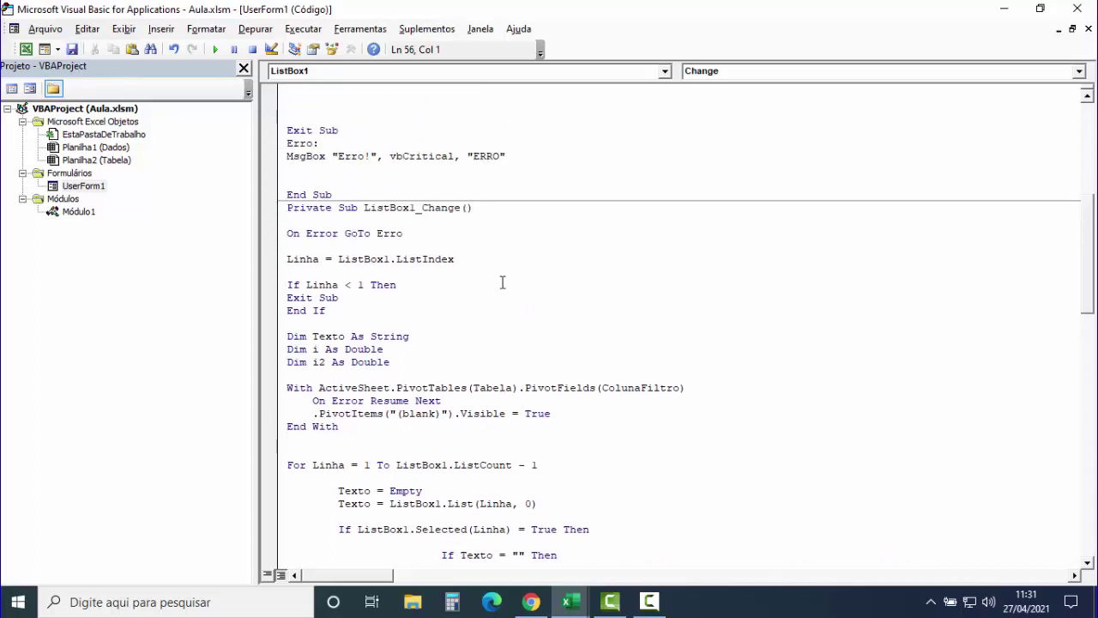
pyautogui.scroll(-5, 503, 282)
pyautogui.scroll(-1, 503, 282)
pyautogui.scroll(-1, 506, 268)
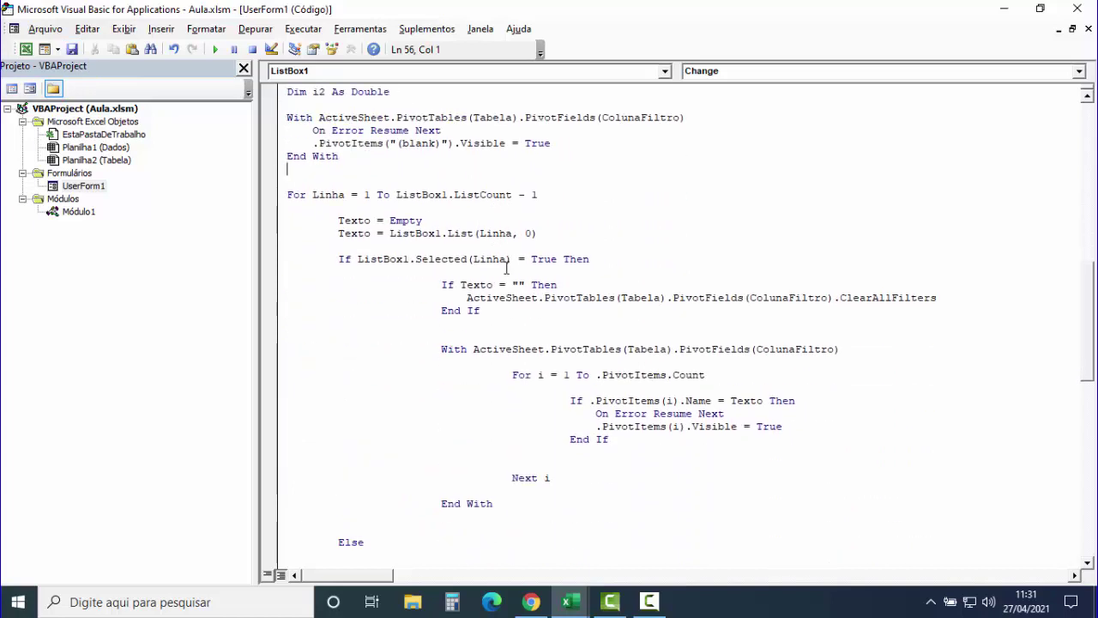
pyautogui.scroll(4, 581, 255)
pyautogui.scroll(1, 565, 256)
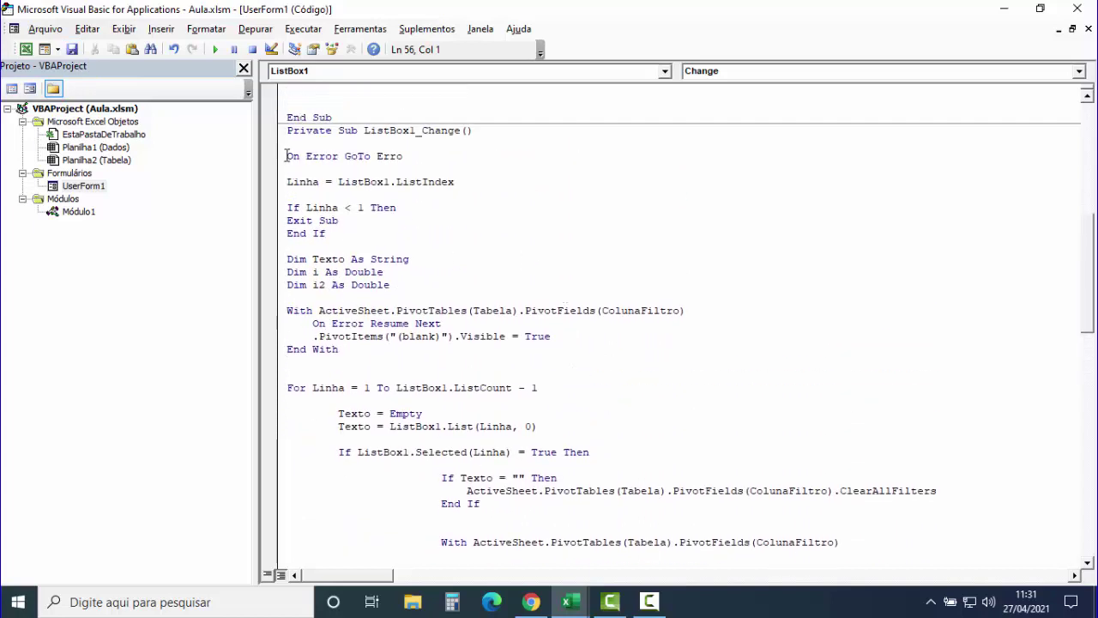
pyautogui.press('Up')
pyautogui.press('Up')
pyautogui.press('Up')
pyautogui.write("'")
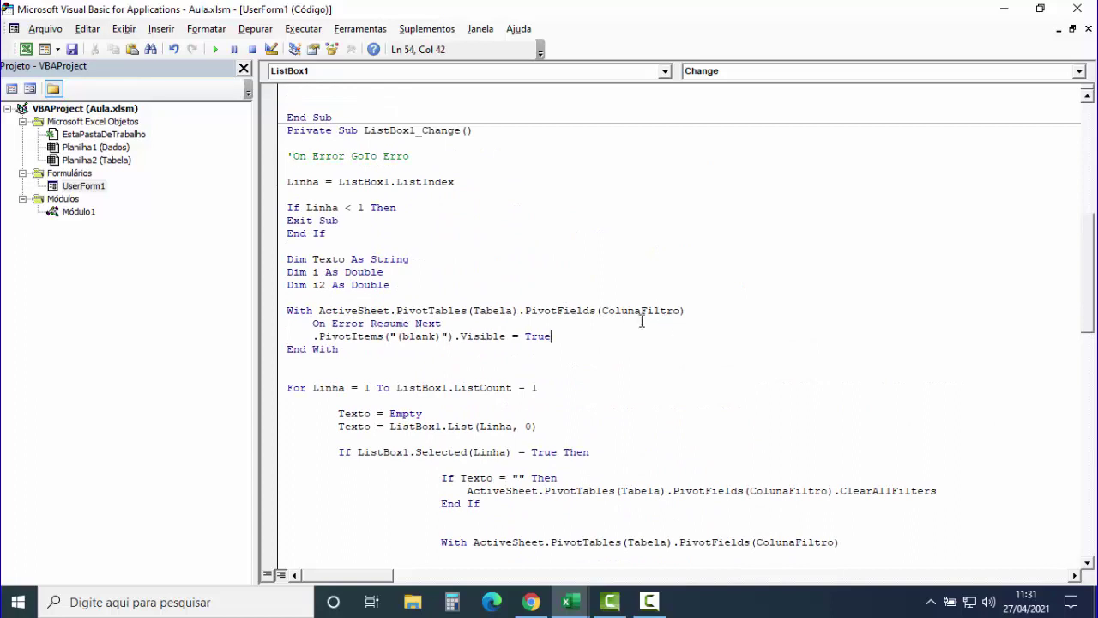
pyautogui.moveTo(288, 324); pyautogui.dragTo(550, 336)
pyautogui.click(470, 371)
# Step: Remove Módulo1 from the project without exporting it and return to Excel
pyautogui.click(77, 212)
pyautogui.rightClick(77, 213)
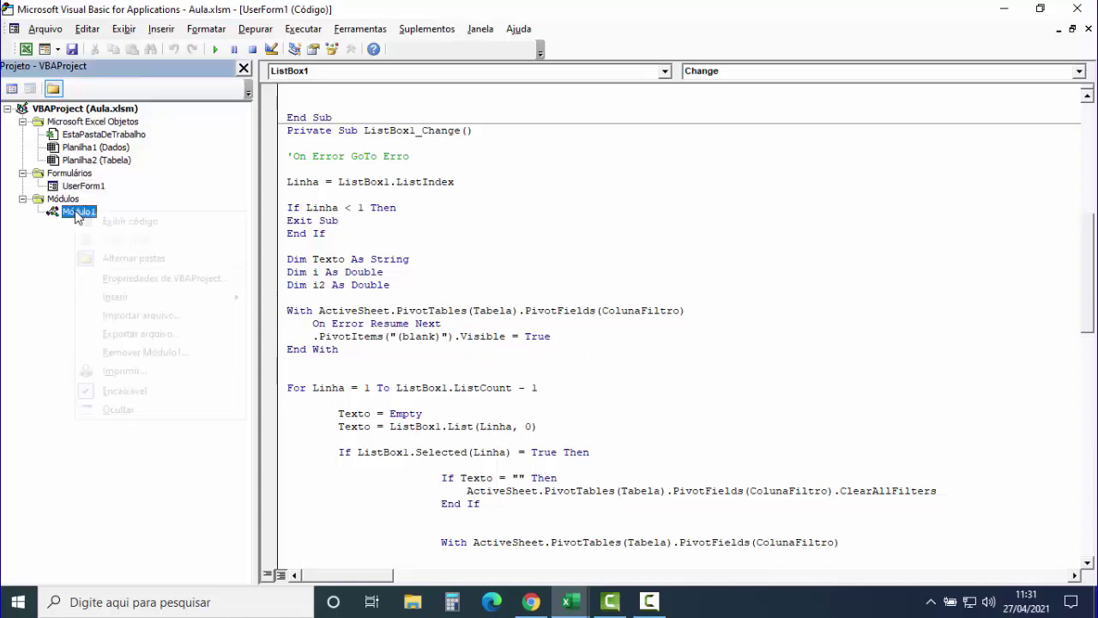
pyautogui.click(160, 351)
pyautogui.click(527, 356)
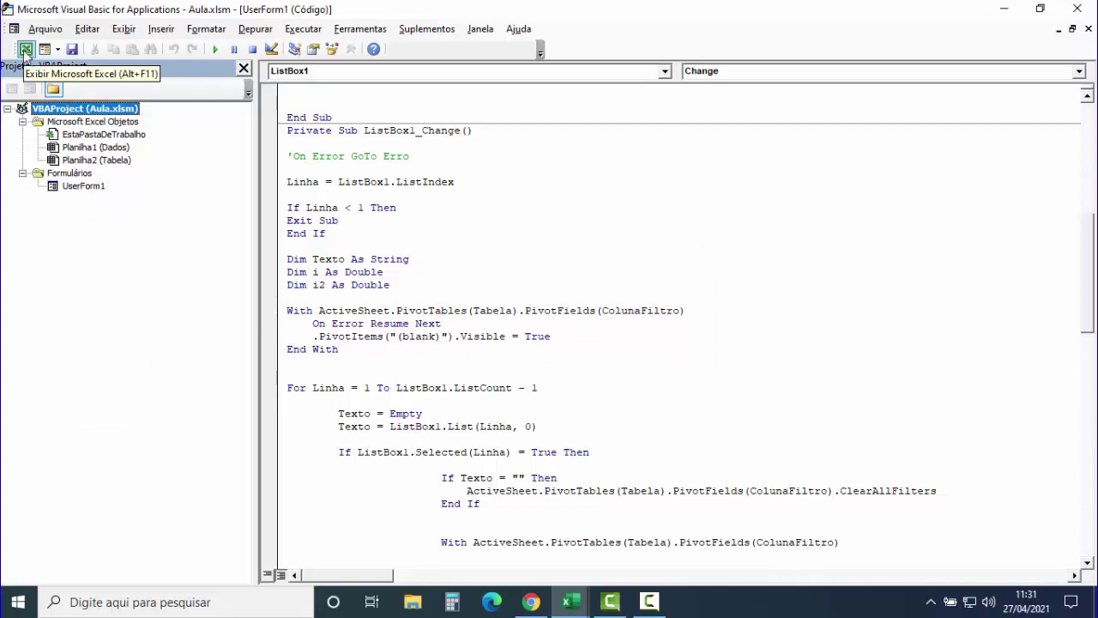
pyautogui.click(26, 49)
# Step: Open FILTRO and try EMPRÉSTIMOS, FINANCIAMENTO GIRO, JUROS APLICAÇÕES, JUROS APLICAÇÕES 1, SALÁRIO, then blank
pyautogui.click(347, 289)
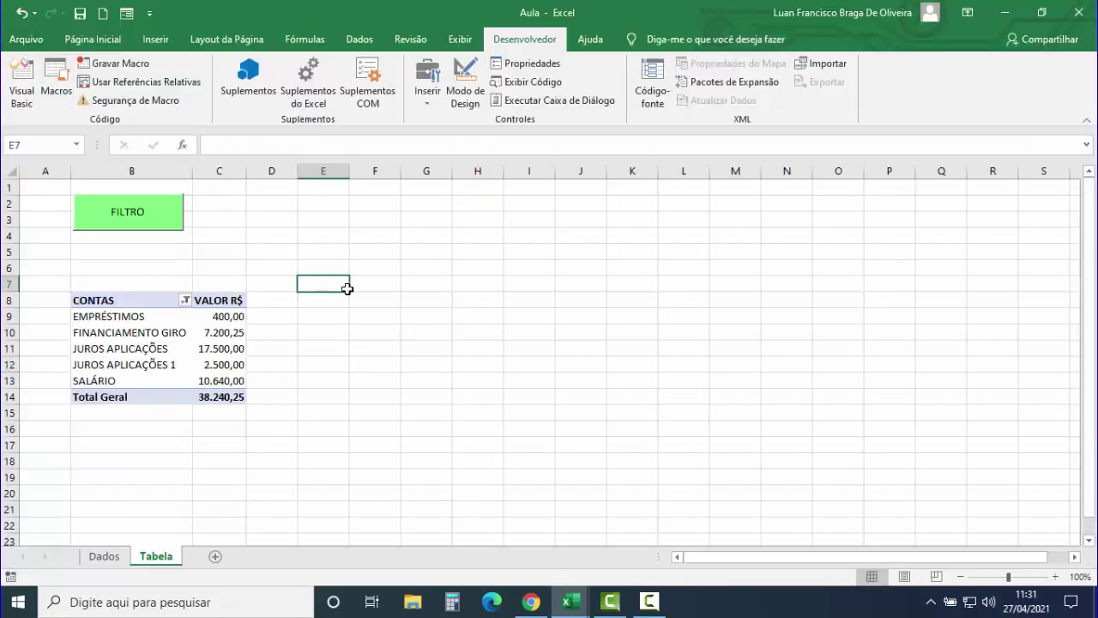
pyautogui.click(140, 217)
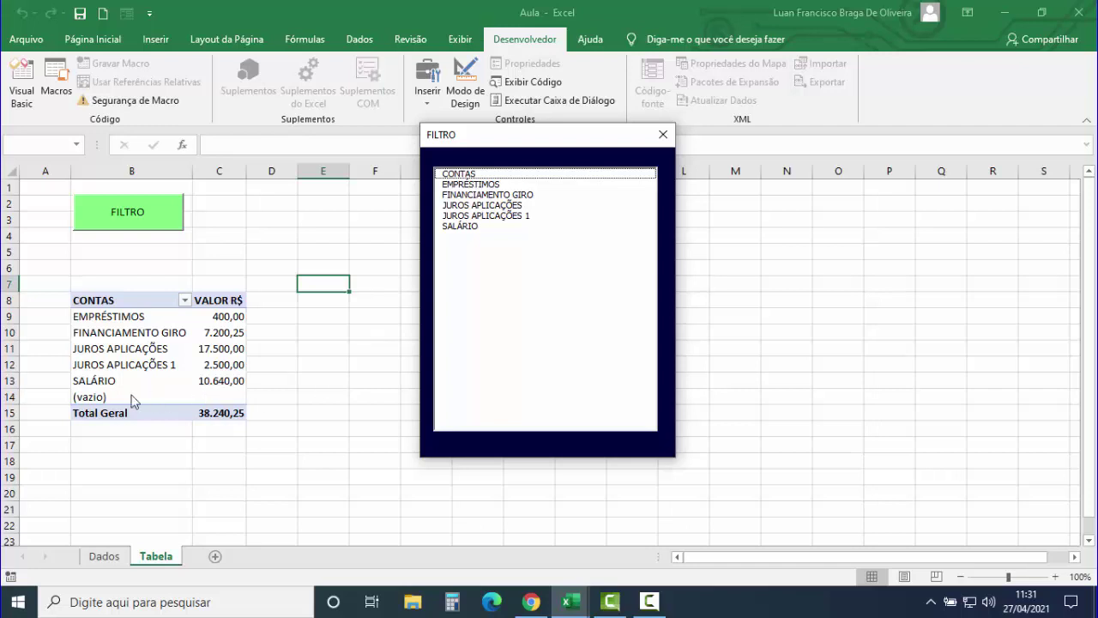
pyautogui.click(495, 184)
pyautogui.click(515, 196)
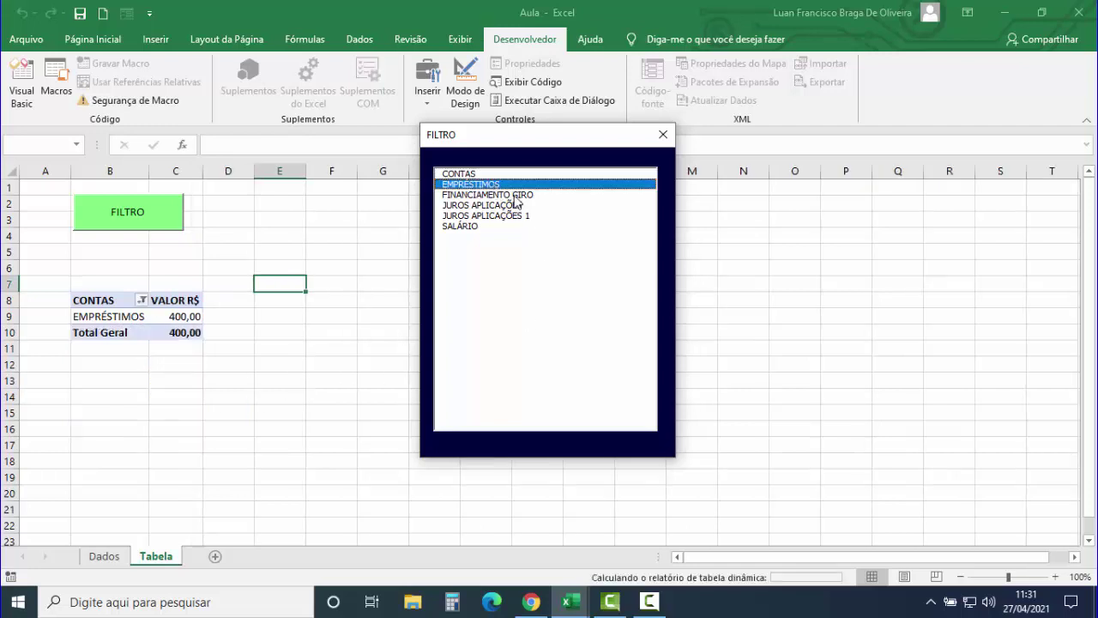
pyautogui.click(522, 206)
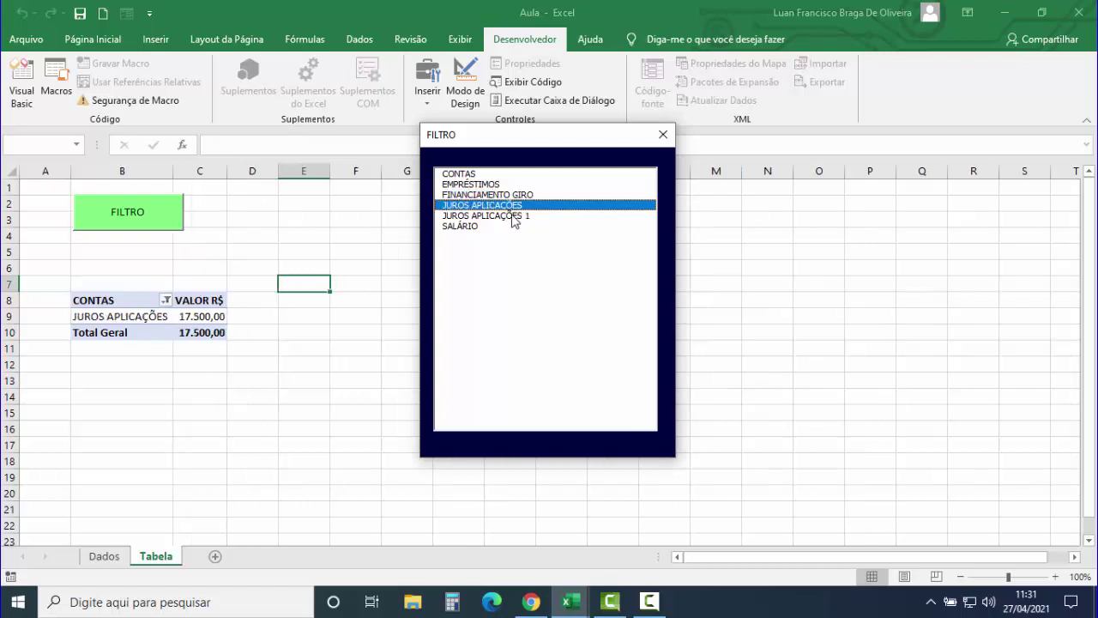
pyautogui.click(511, 216)
pyautogui.click(483, 227)
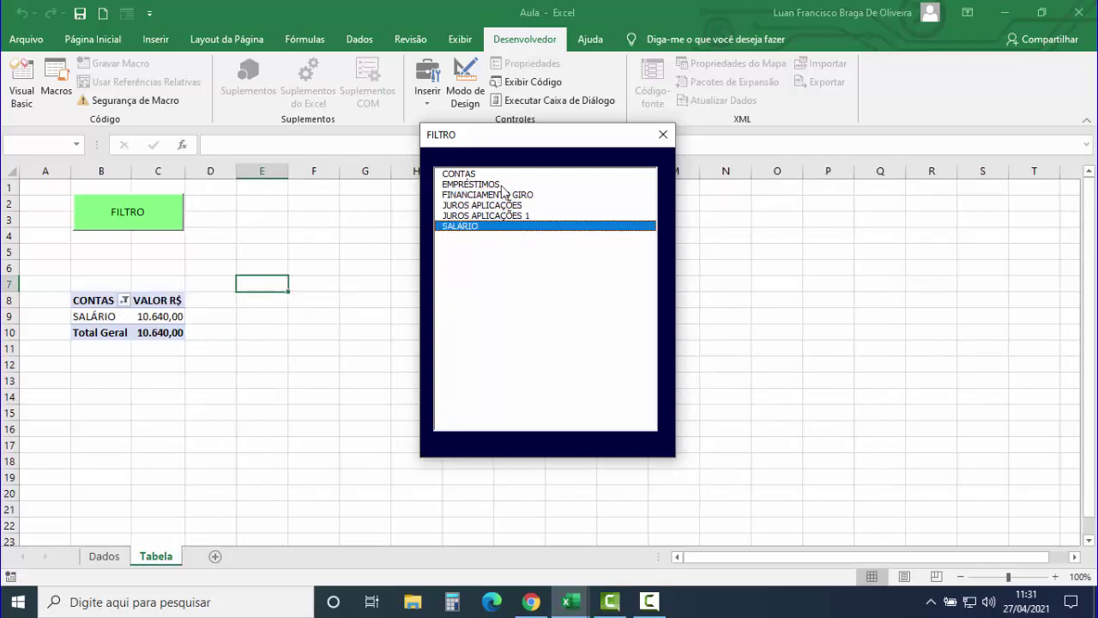
pyautogui.click(487, 237)
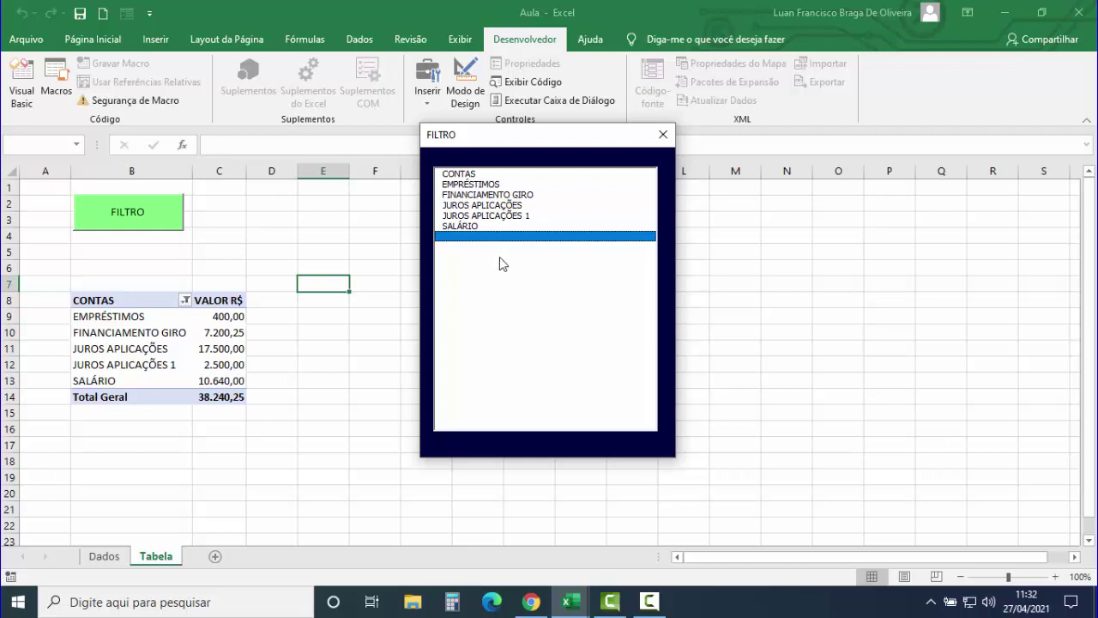
# Step: Build a multi-account filter starting with EMPRÉSTIMOS, add and remove accounts, then pick blank for all
pyautogui.click(470, 184)
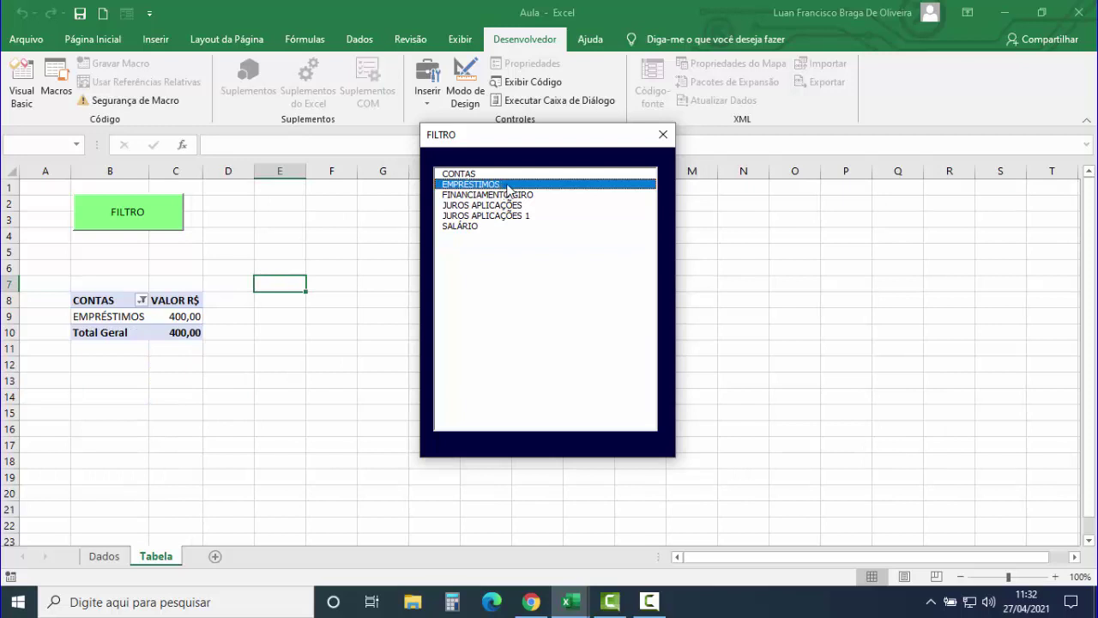
pyautogui.click(522, 204)
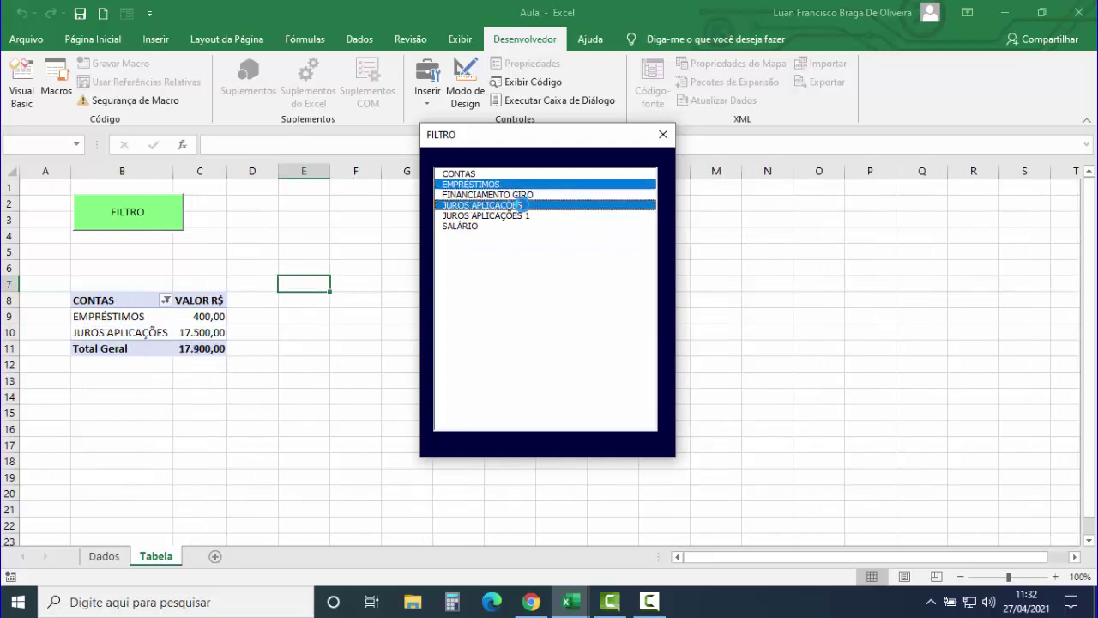
pyautogui.click(474, 225)
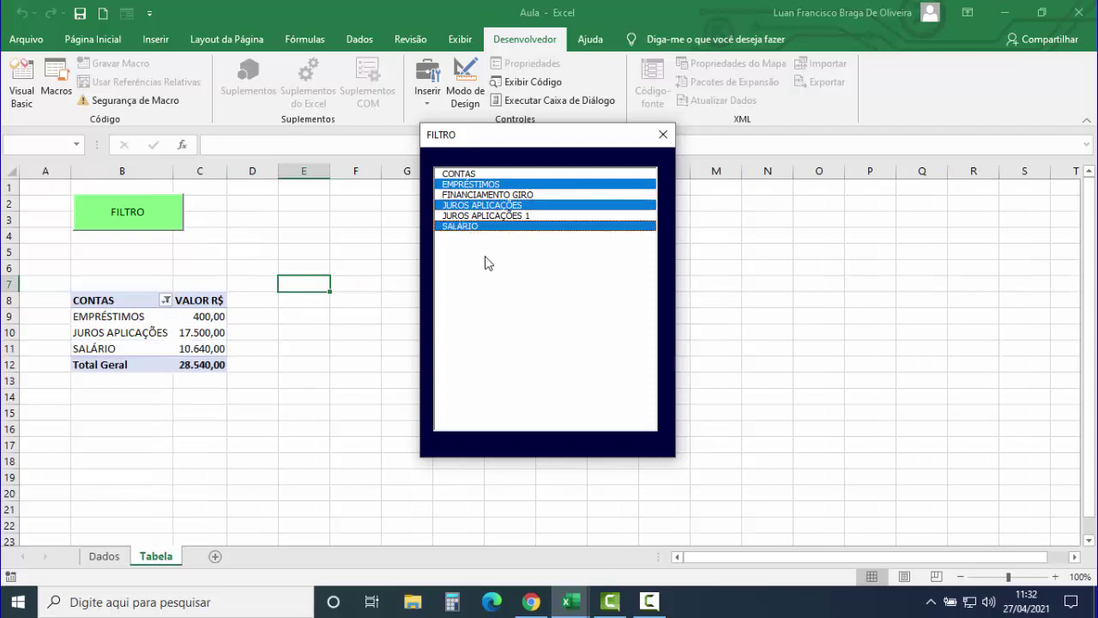
pyautogui.click(498, 195)
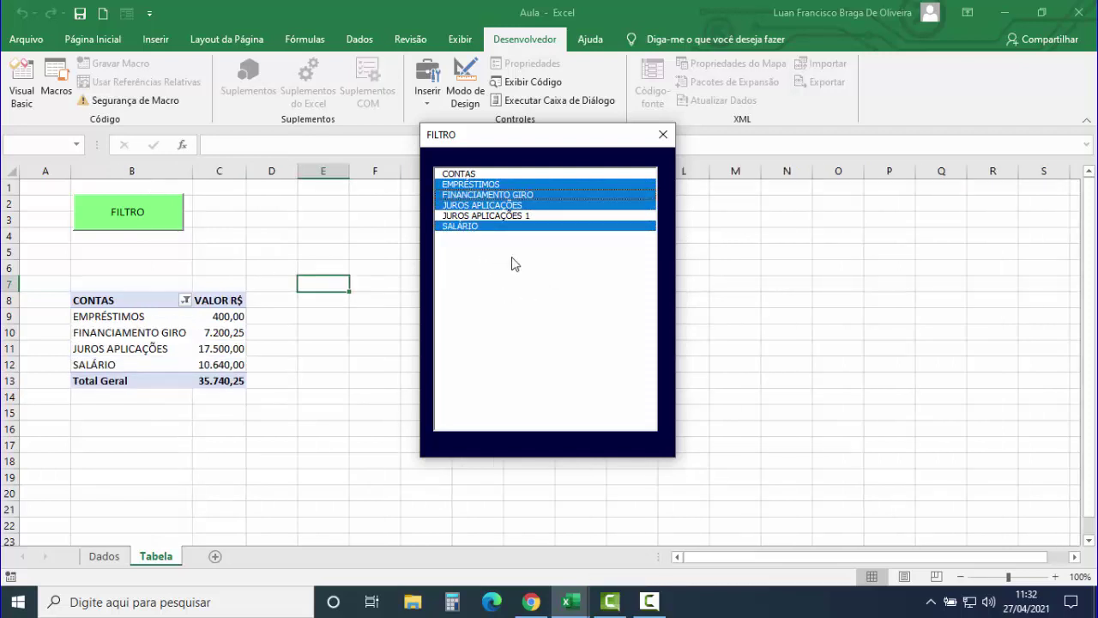
pyautogui.click(504, 217)
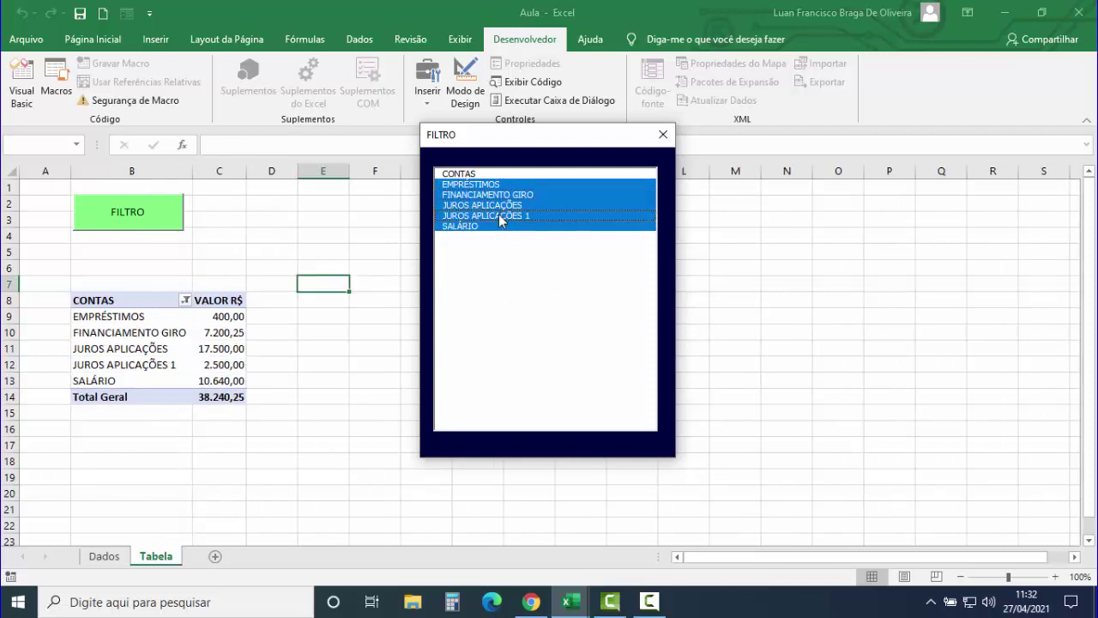
pyautogui.click(501, 216)
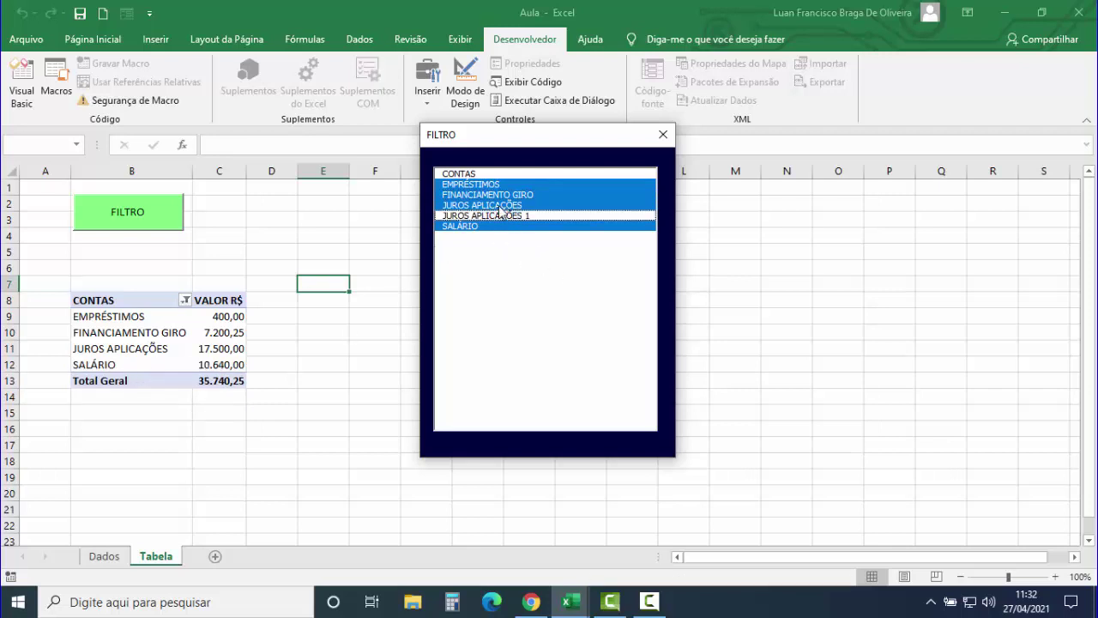
pyautogui.click(500, 207)
pyautogui.click(504, 198)
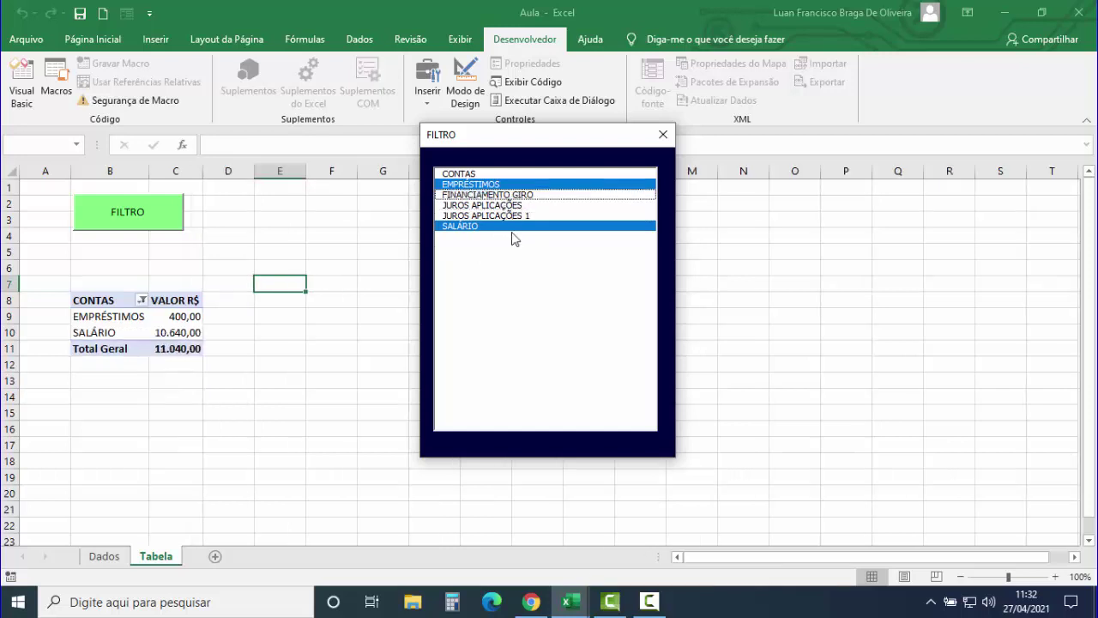
pyautogui.click(503, 238)
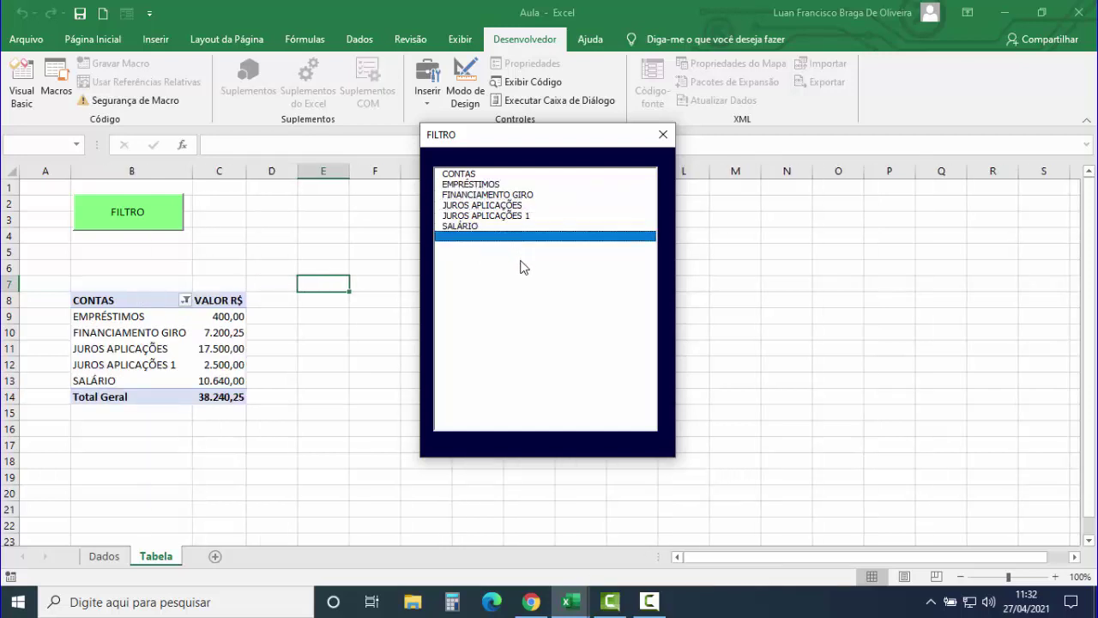
# Step: Filter singly to JUROS APLICAÇÕES, FINANCIAMENTO GIRO, EMPRÉSTIMOS, SALÁRIO, then close FILTRO
pyautogui.click(484, 175)
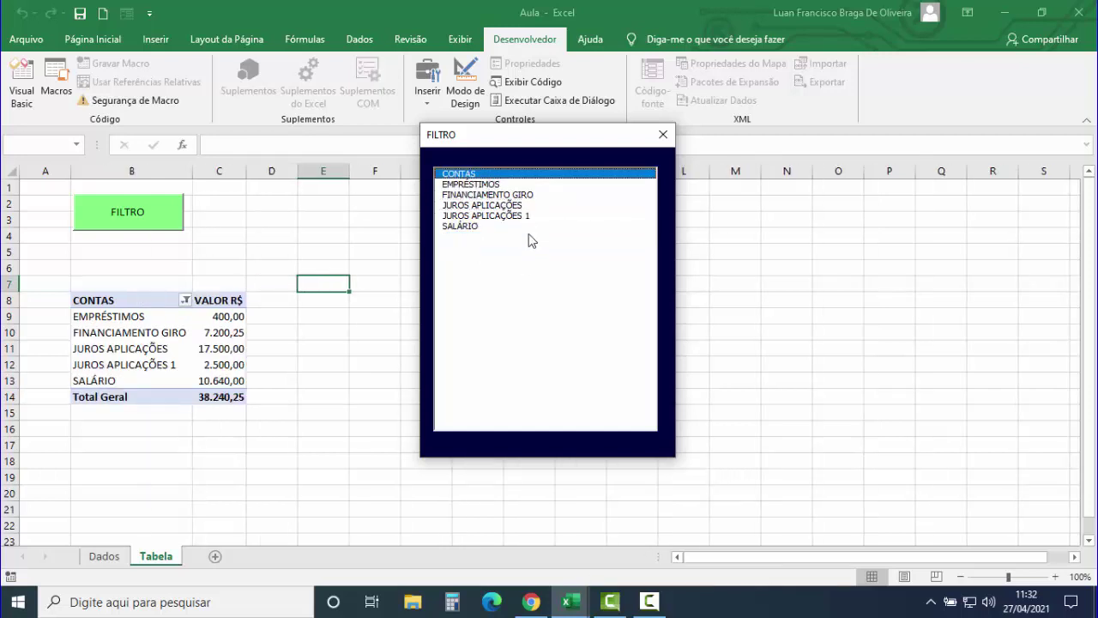
pyautogui.click(495, 237)
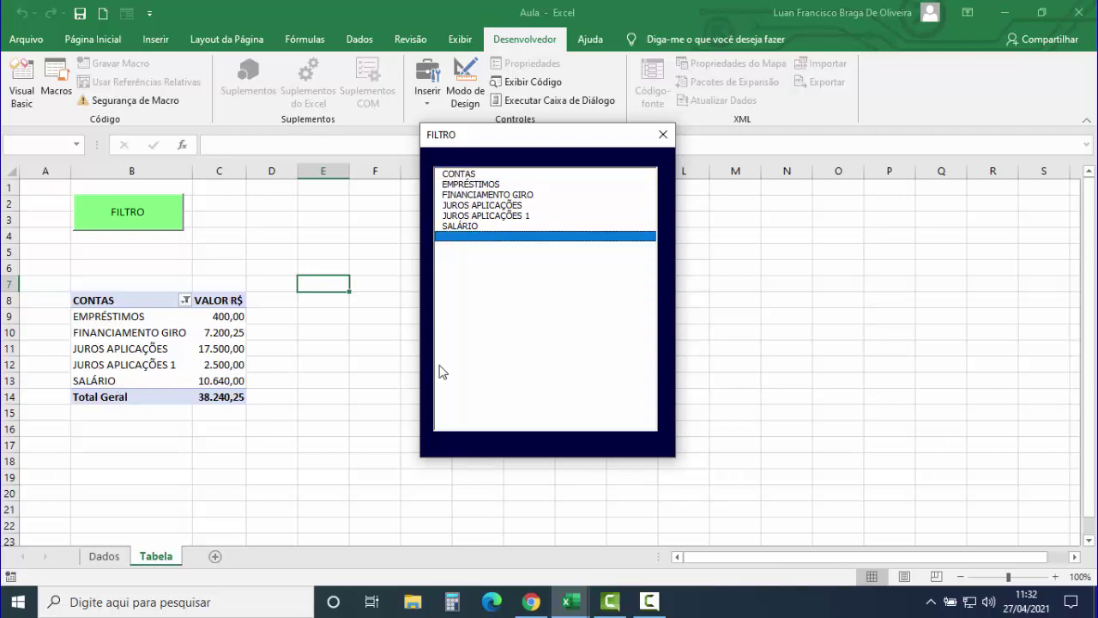
pyautogui.click(504, 205)
pyautogui.click(481, 195)
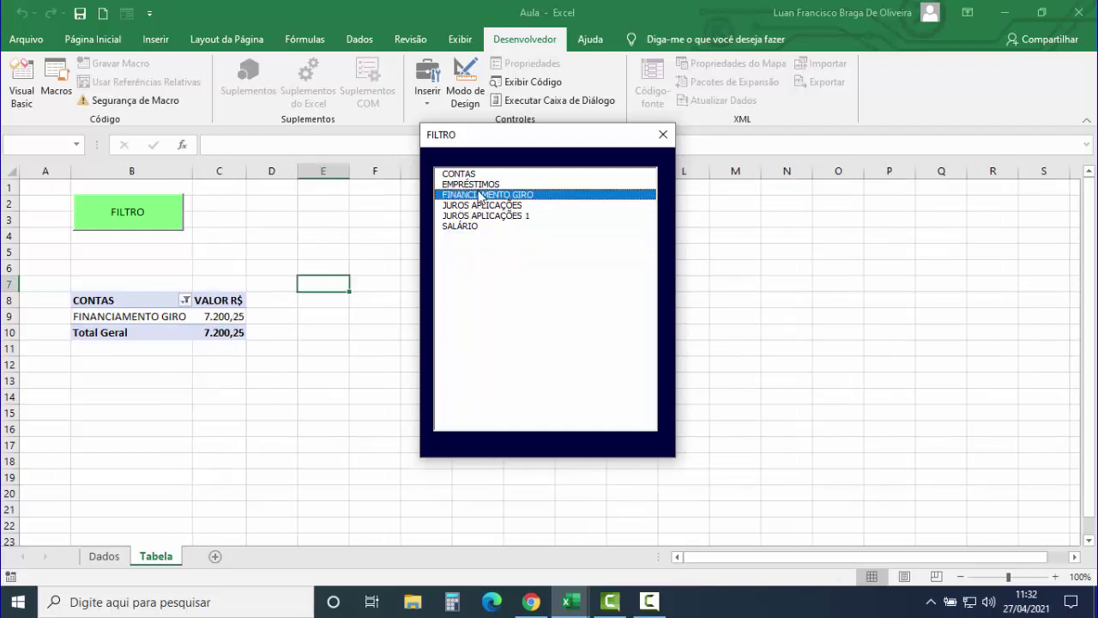
pyautogui.click(479, 183)
pyautogui.click(470, 226)
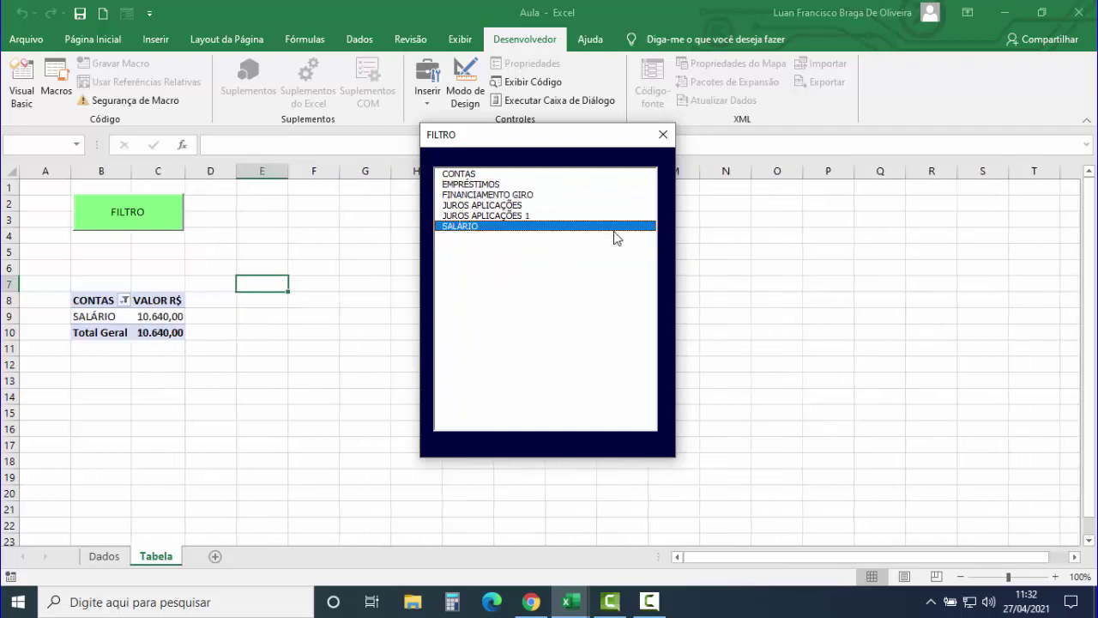
pyautogui.click(662, 135)
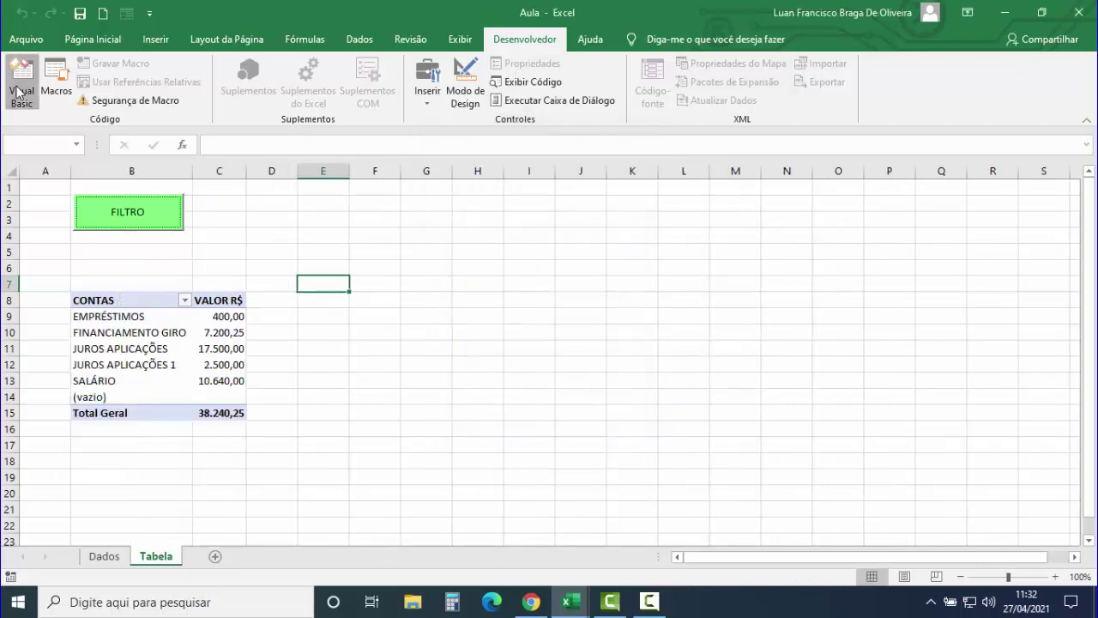
# Step: Insert Application.ScreenUpdating = False above the first With block in the ListBox code
pyautogui.click(18, 92)
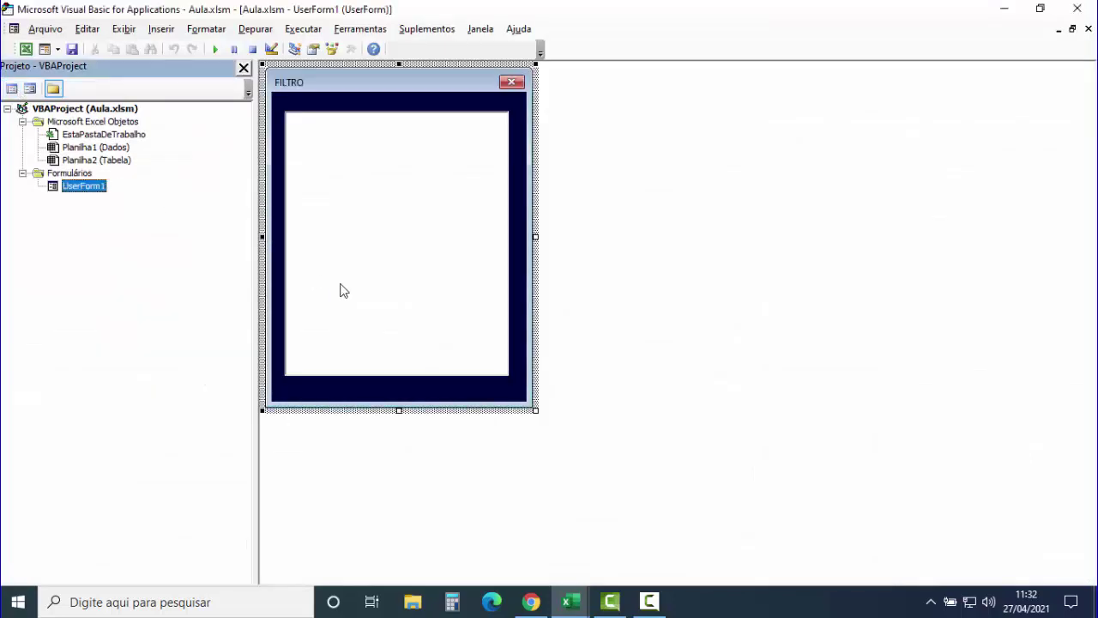
pyautogui.doubleClick(400, 215)
pyautogui.scroll(-1, 347, 343)
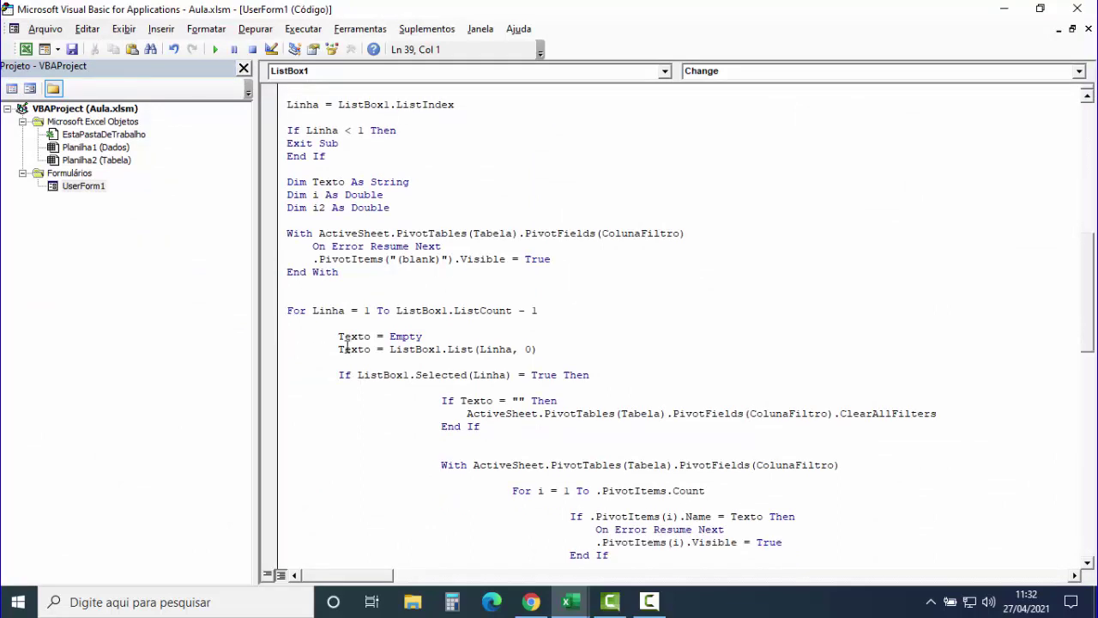
pyautogui.click(305, 225)
pyautogui.press('Return')
pyautogui.press('Return')
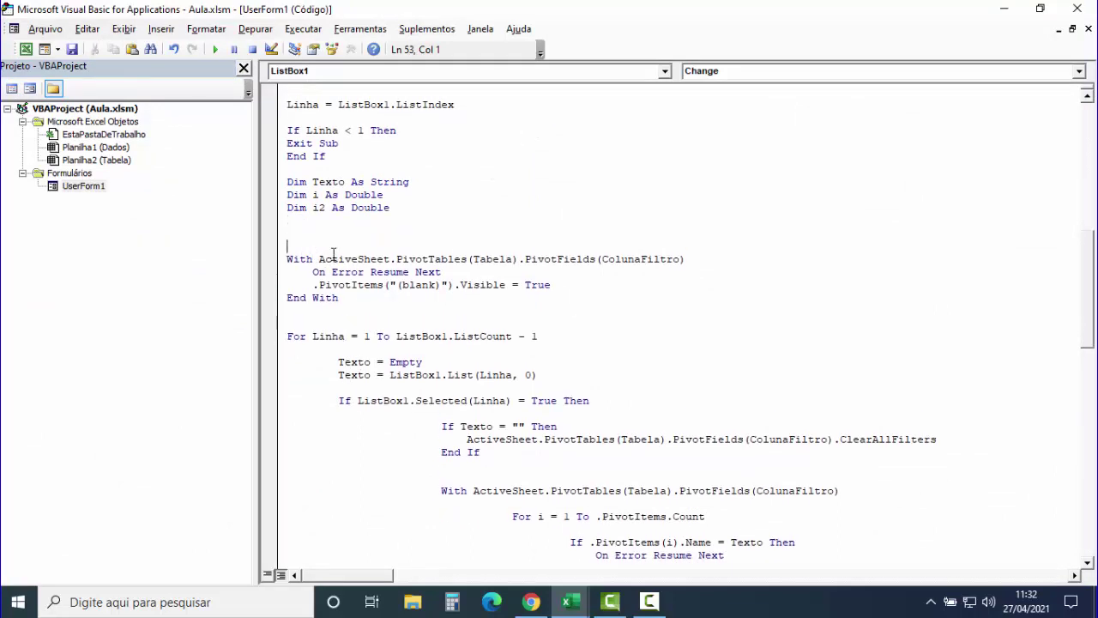
pyautogui.write('applicat')
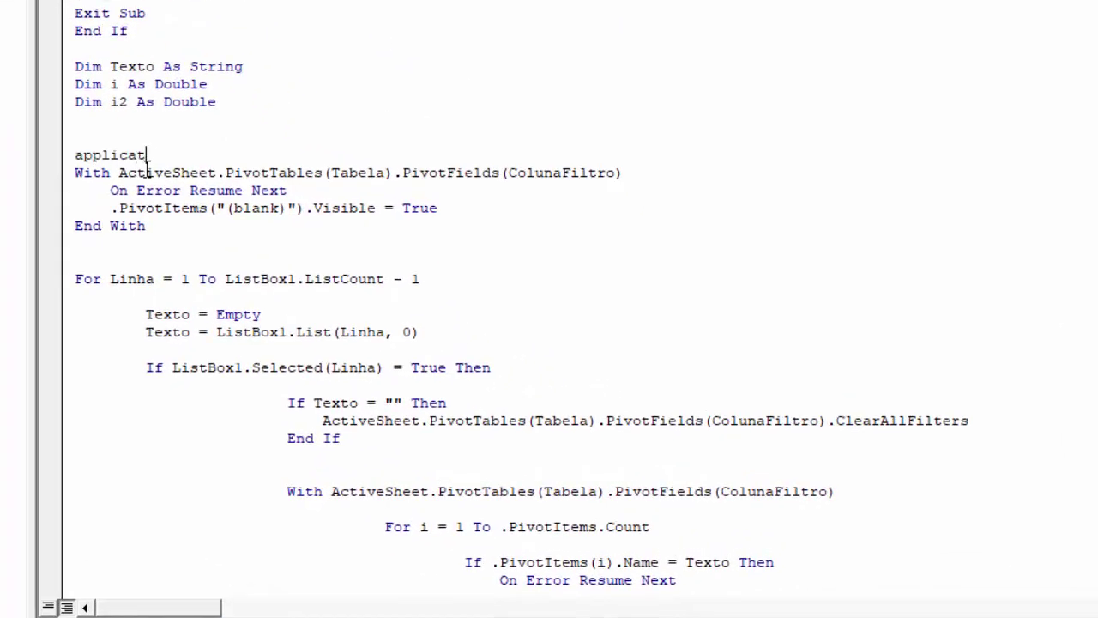
pyautogui.write('ion.sc')
pyautogui.press('space')
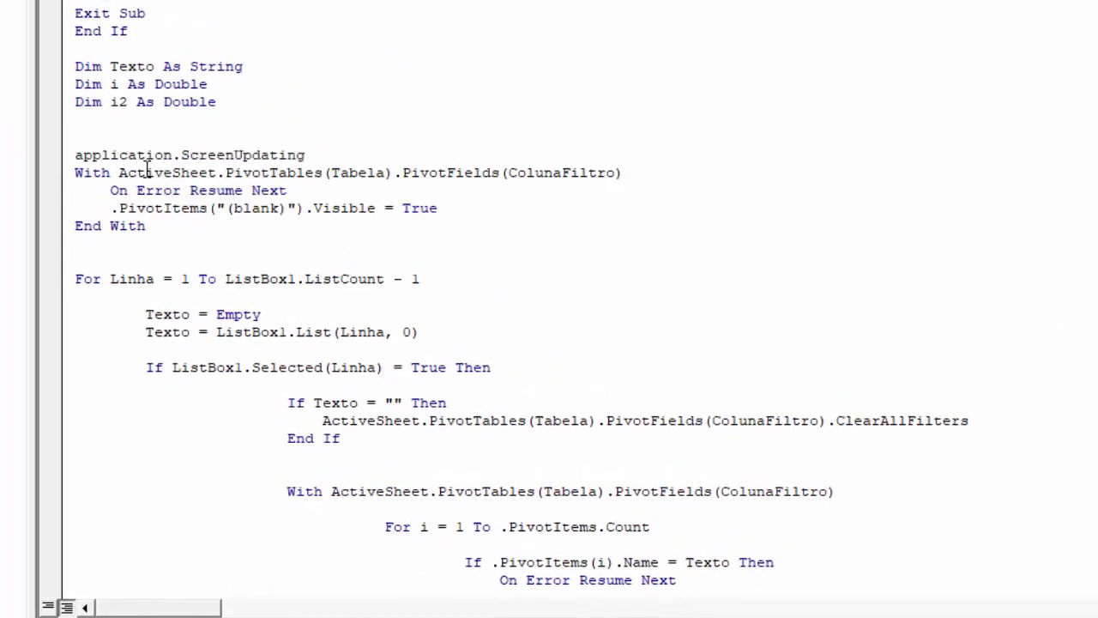
pyautogui.write('= fals')
pyautogui.press('Return')
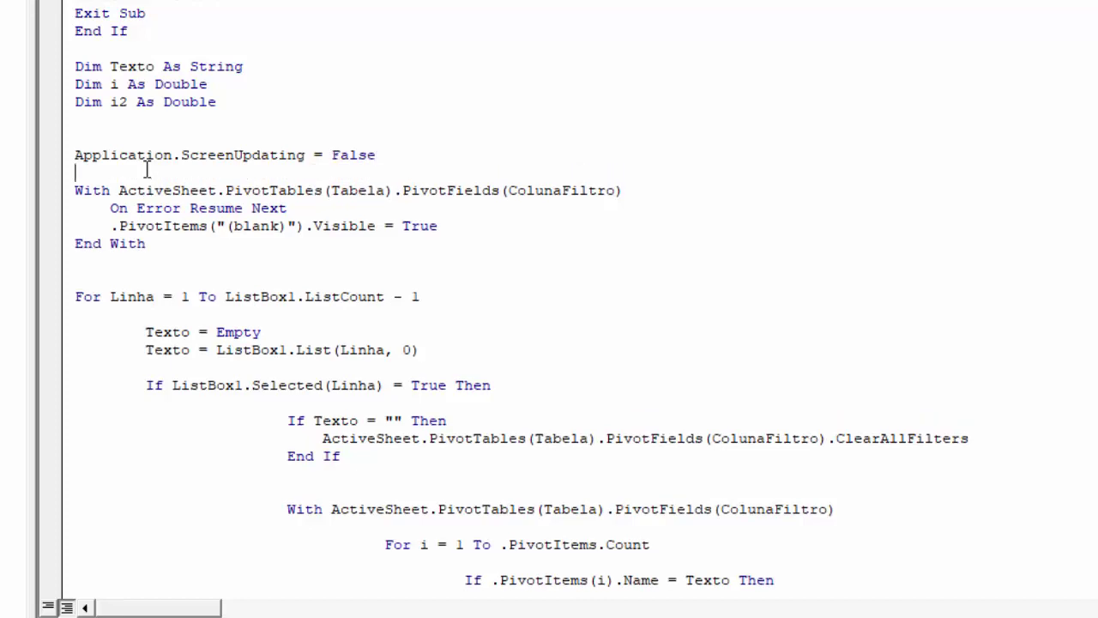
# Step: Add Application.ScreenUpdating = True below the last End With
pyautogui.click(46, 155)
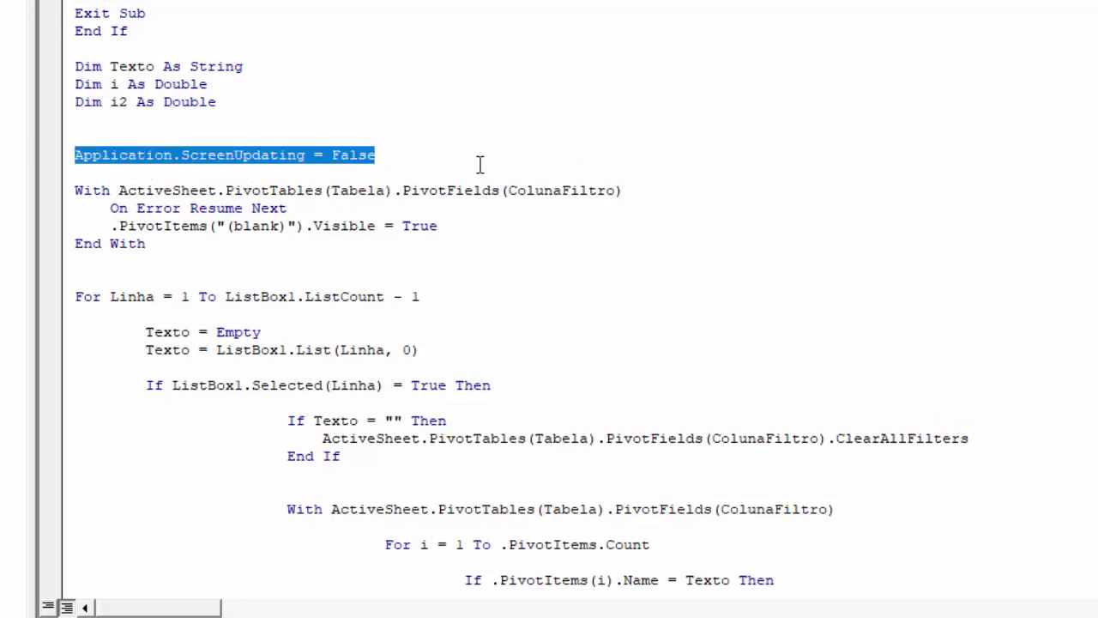
pyautogui.scroll(-4, 378, 163)
pyautogui.scroll(-4, 375, 154)
pyautogui.scroll(-4, 386, 146)
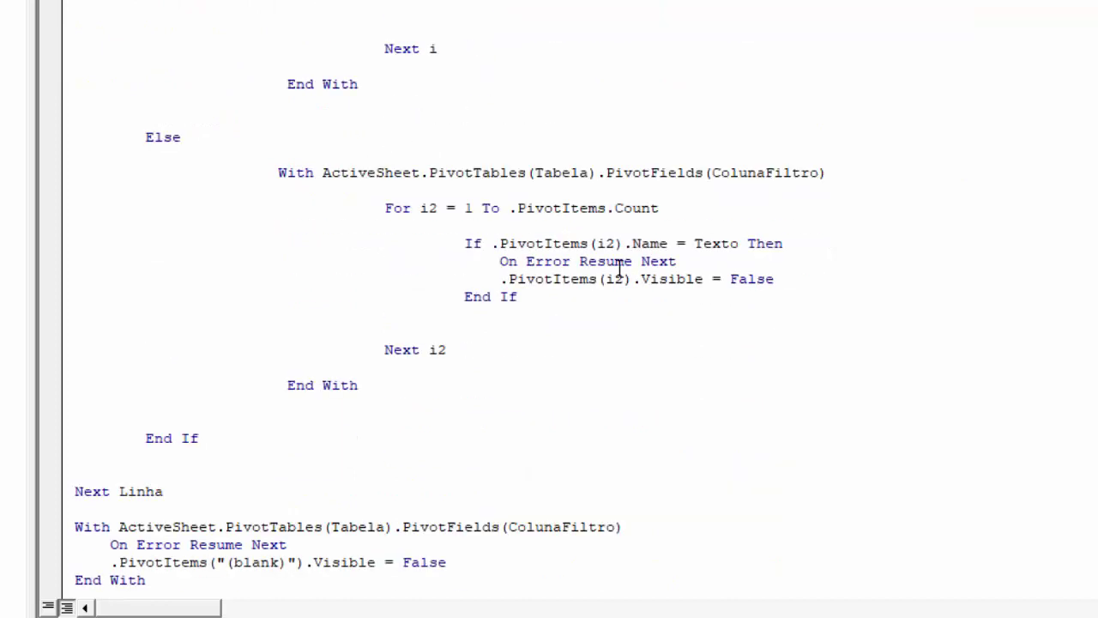
pyautogui.scroll(-1, 601, 257)
pyautogui.scroll(-3, 558, 255)
pyautogui.click(99, 389)
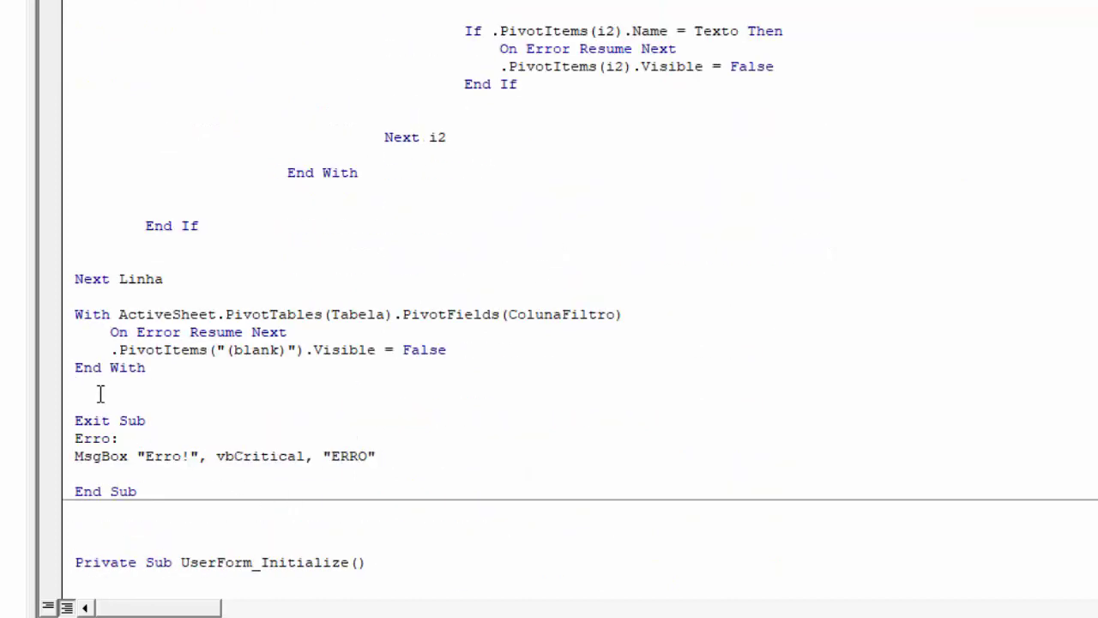
pyautogui.press('Return')
pyautogui.write('Application.ScreenUpdating = False')
pyautogui.press('BackSpace')
pyautogui.press('BackSpace')
pyautogui.press('BackSpace')
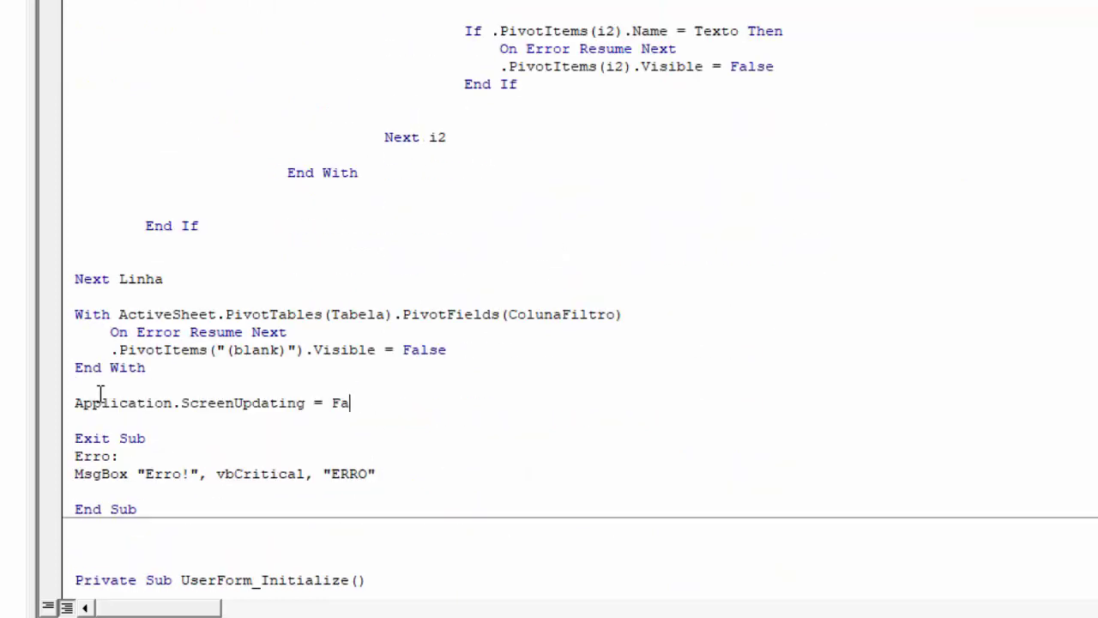
pyautogui.write('true')
pyautogui.press('Return')
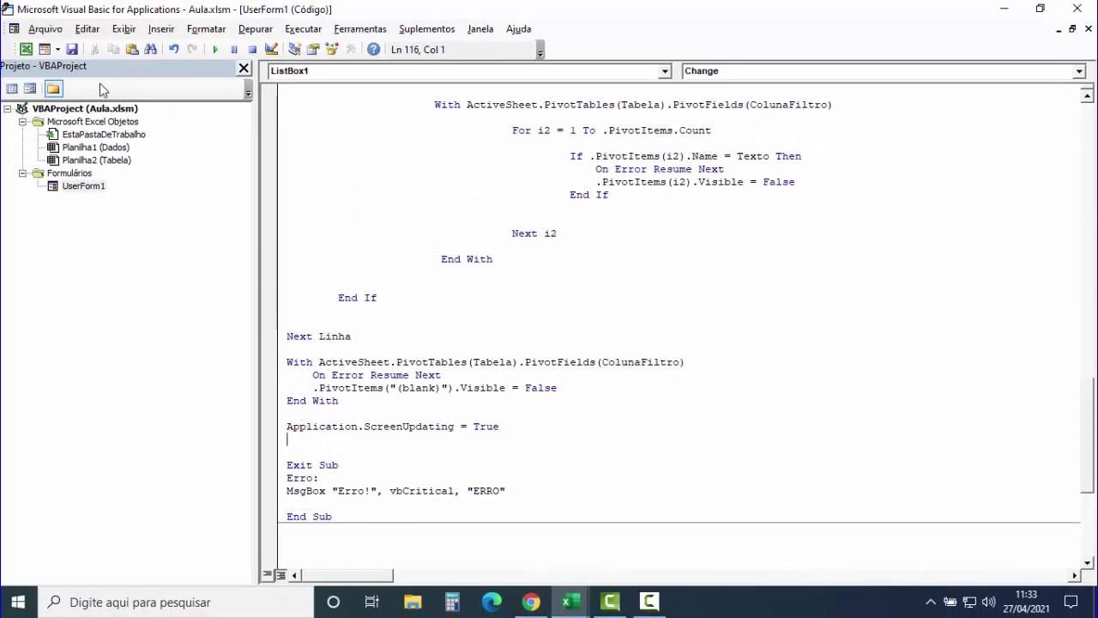
# Step: Open FILTRO in Excel and filter to EMPRÉSTIMOS, JUROS APLICAÇÕES, JUROS APLICAÇÕES 1, FINANCIAMENTO GIRO
pyautogui.click(26, 49)
pyautogui.click(146, 226)
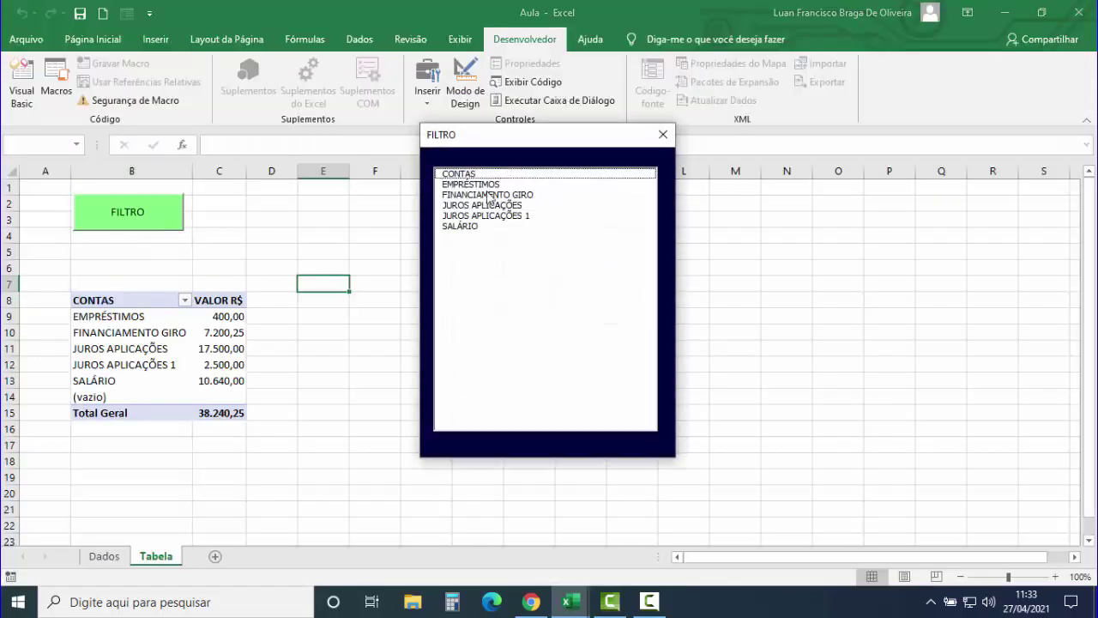
pyautogui.click(491, 185)
pyautogui.click(501, 205)
pyautogui.click(501, 215)
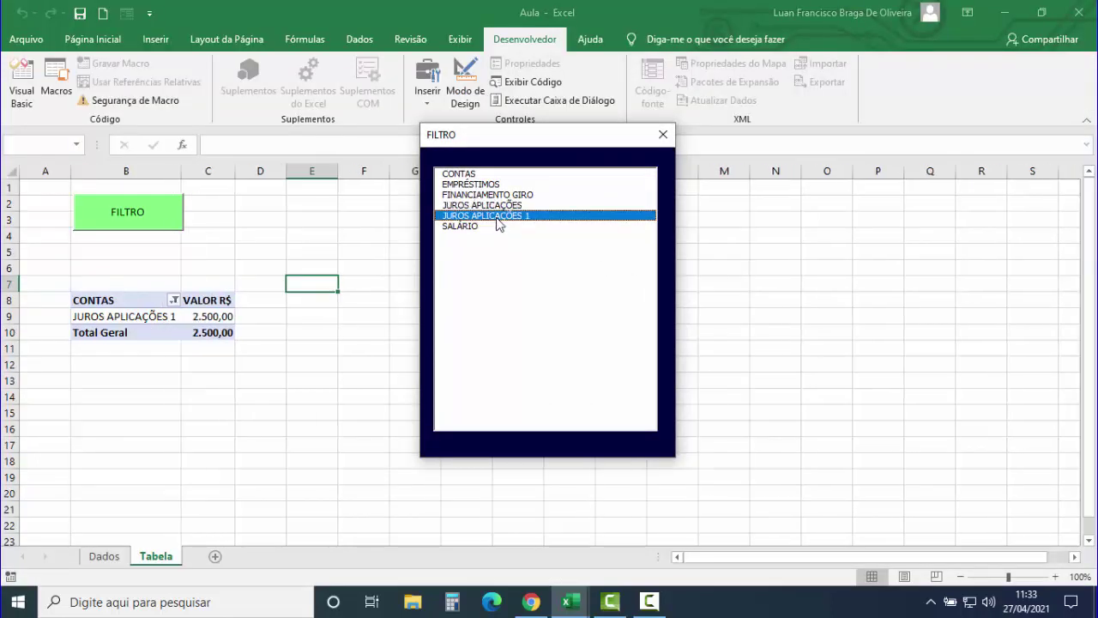
pyautogui.click(502, 195)
pyautogui.click(492, 184)
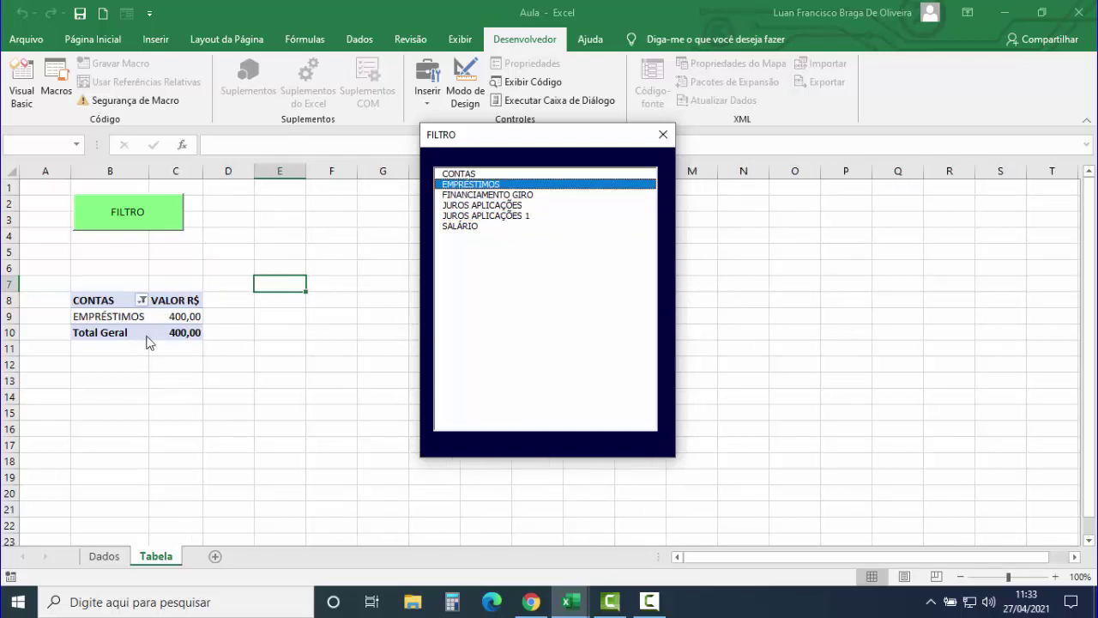
pyautogui.click(509, 196)
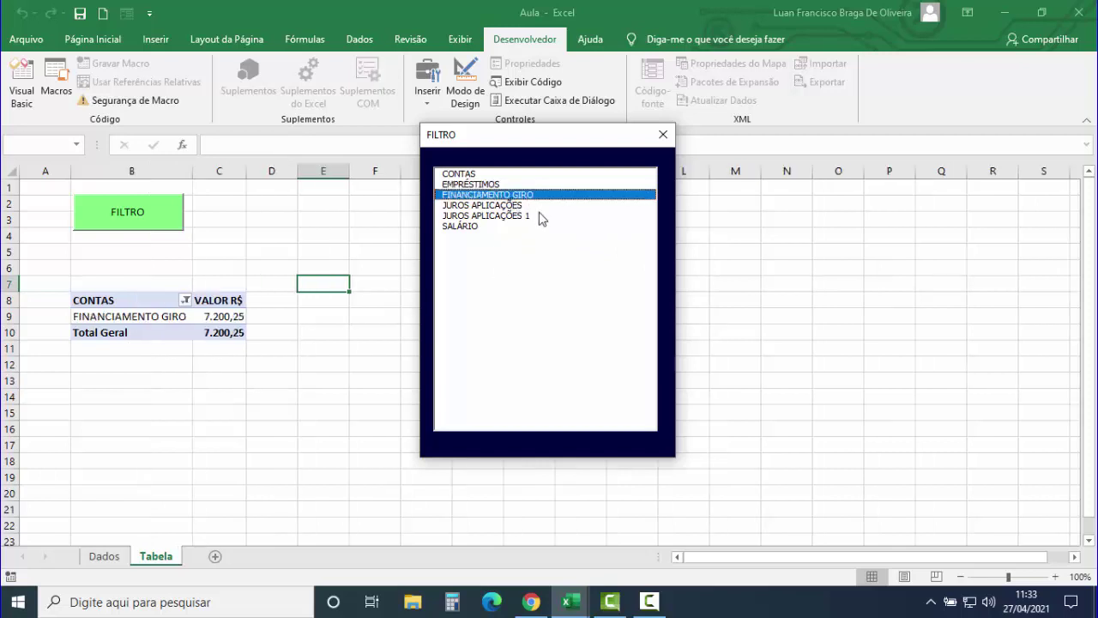
# Step: Filter to SALÁRIO plus EMPRÉSTIMOS and FINANCIAMENTO GIRO, then JUROS APLICAÇÕES 1, close, return to design
pyautogui.click(463, 227)
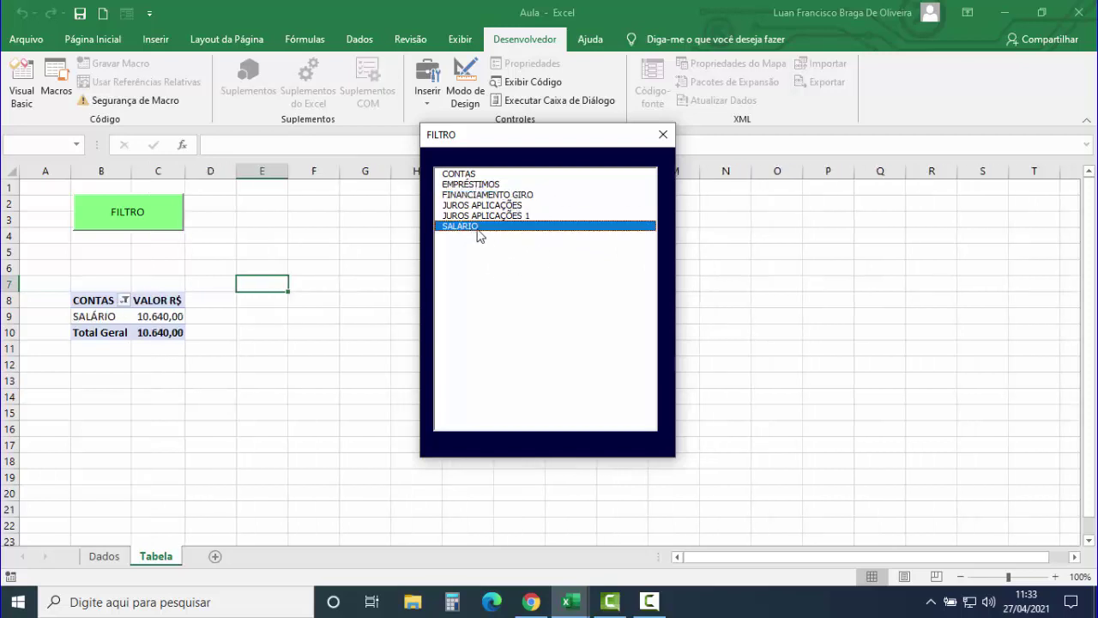
pyautogui.click(484, 186)
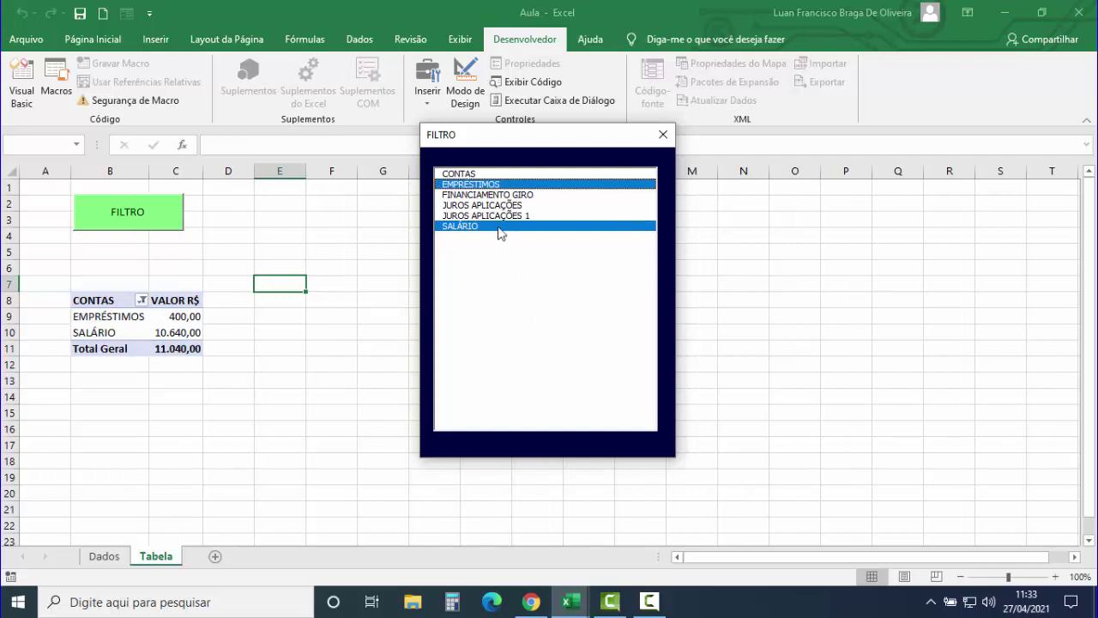
pyautogui.click(503, 197)
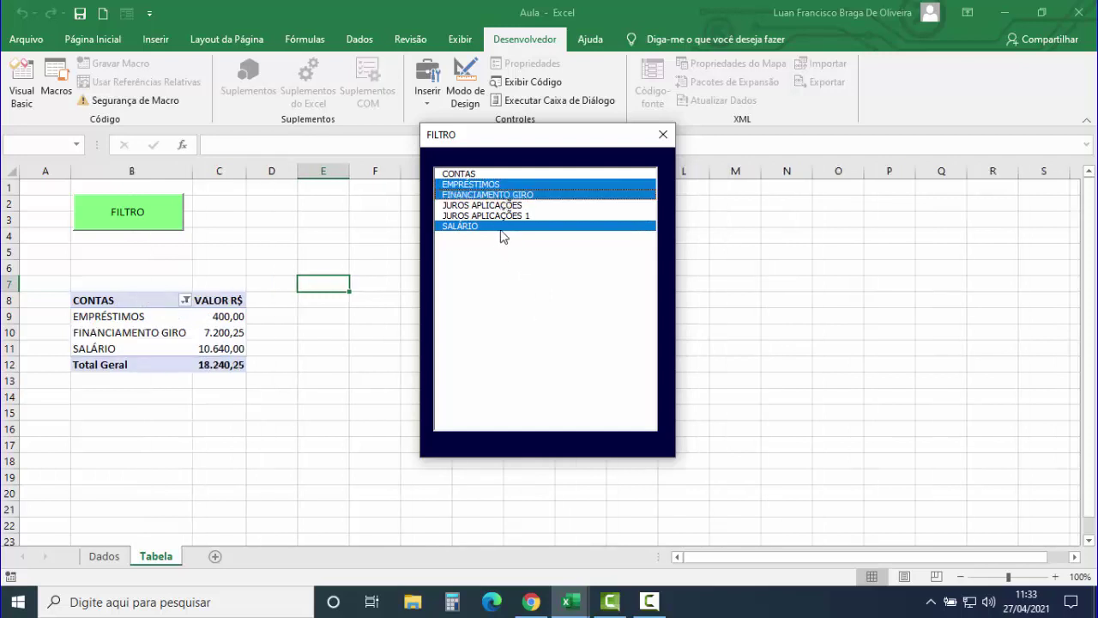
pyautogui.click(503, 215)
pyautogui.click(662, 135)
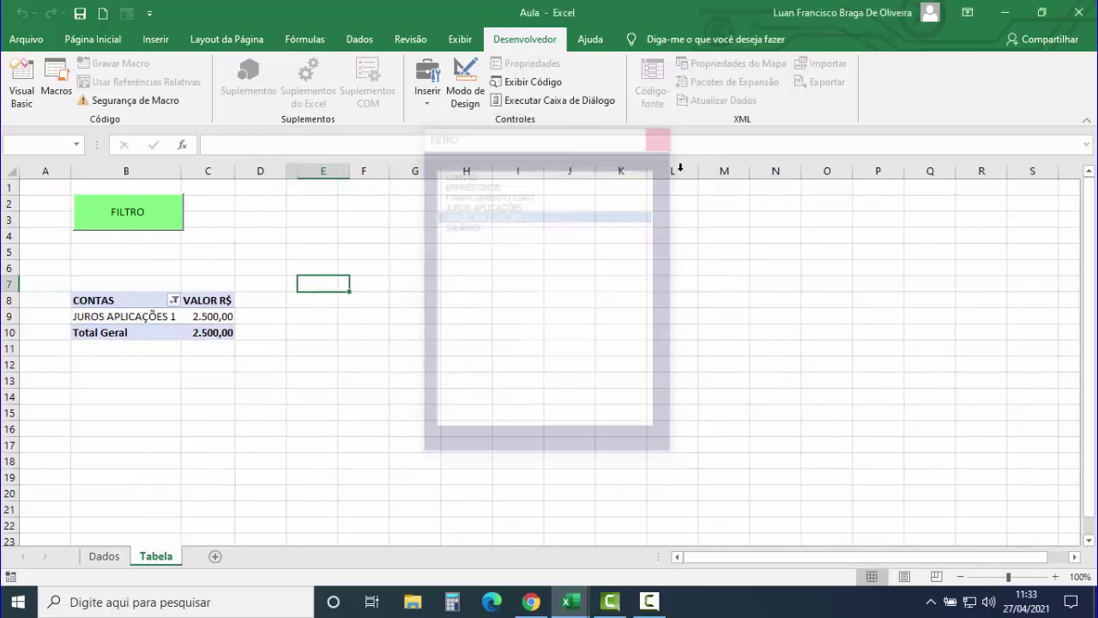
pyautogui.click(21, 81)
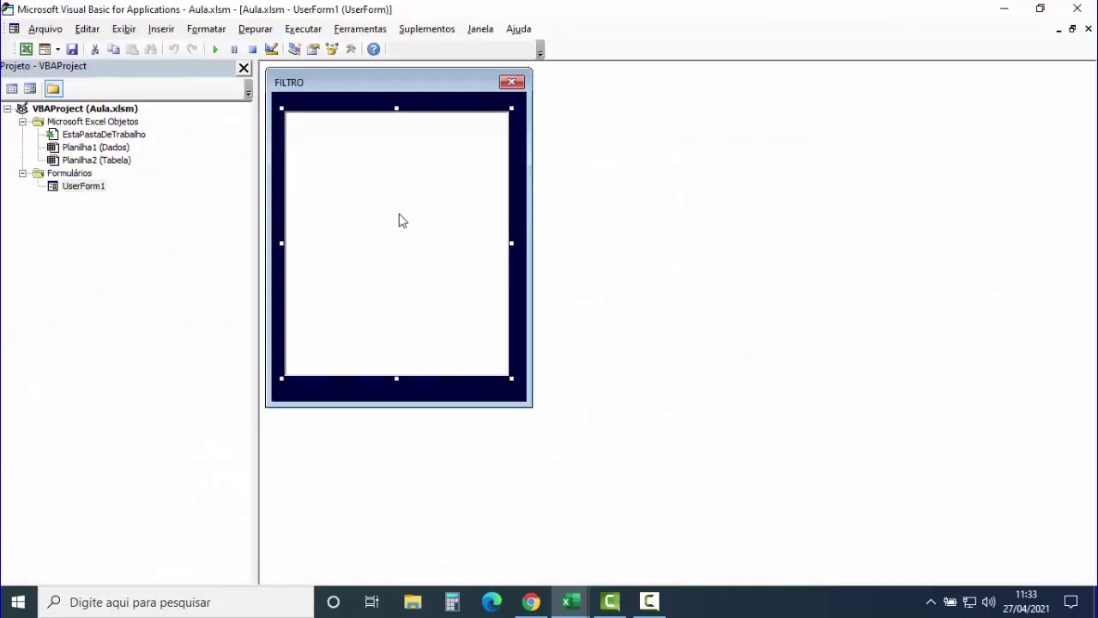
# Step: Set ListBox1's MultiSelect property on the FILTRO form to 2 - fmMultiSelectExtended
pyautogui.rightClick(399, 215)
pyautogui.click(473, 297)
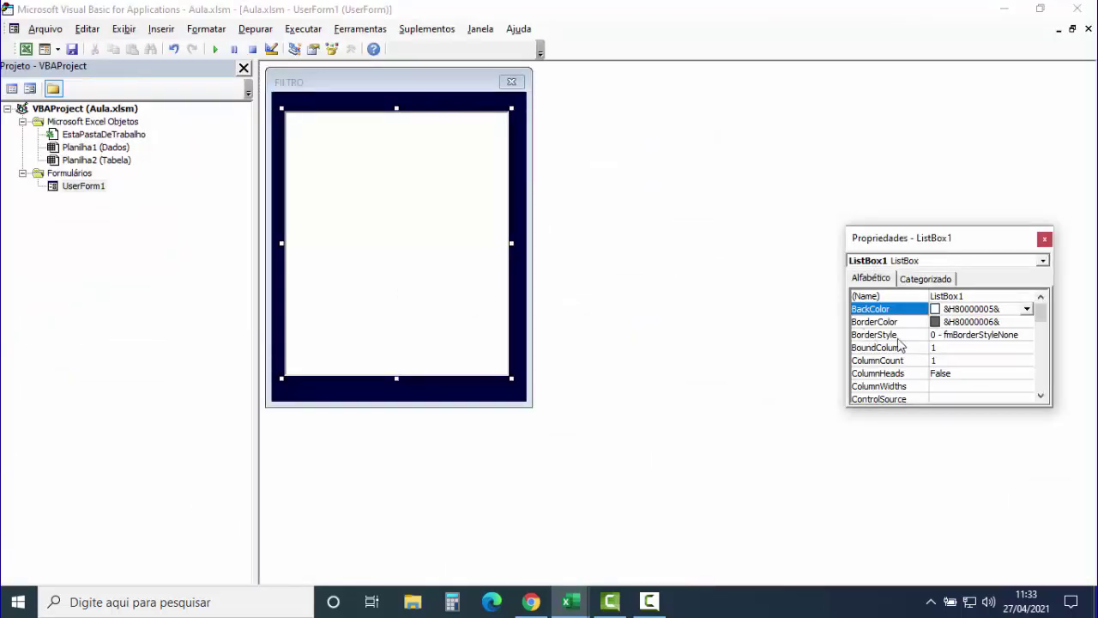
pyautogui.scroll(-1, 884, 341)
pyautogui.scroll(-2, 887, 339)
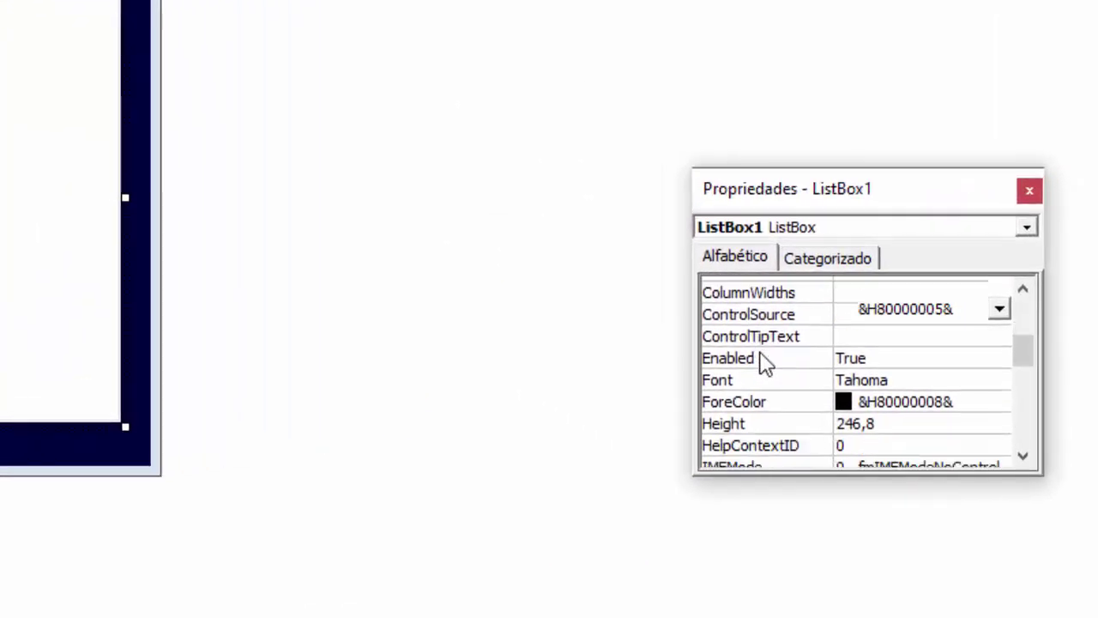
pyautogui.scroll(-2, 766, 364)
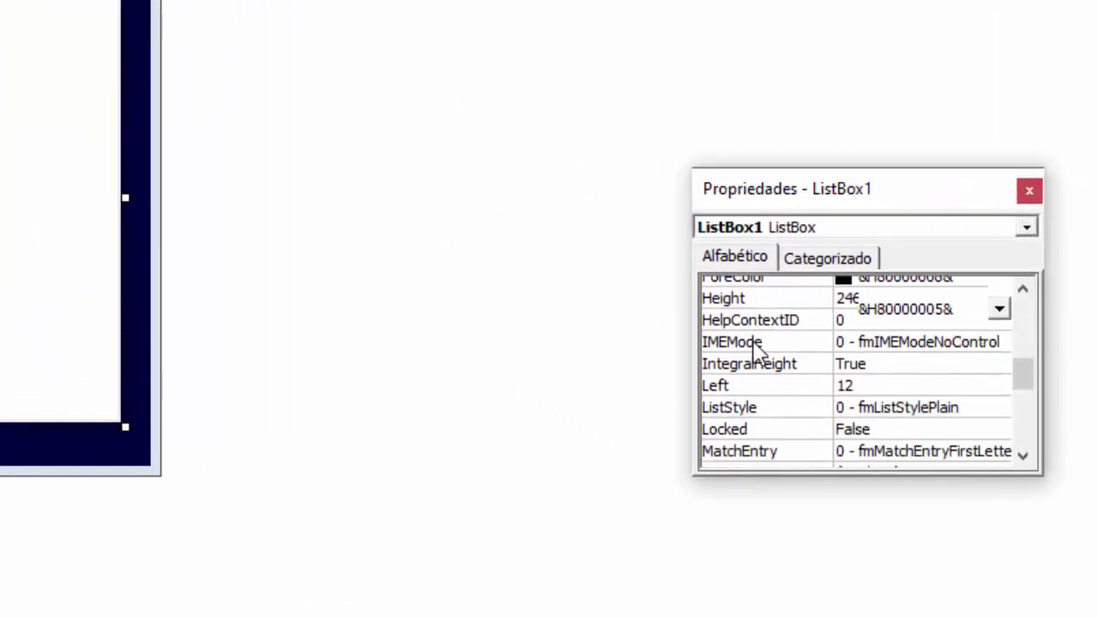
pyautogui.scroll(-1, 763, 361)
pyautogui.scroll(-1, 764, 360)
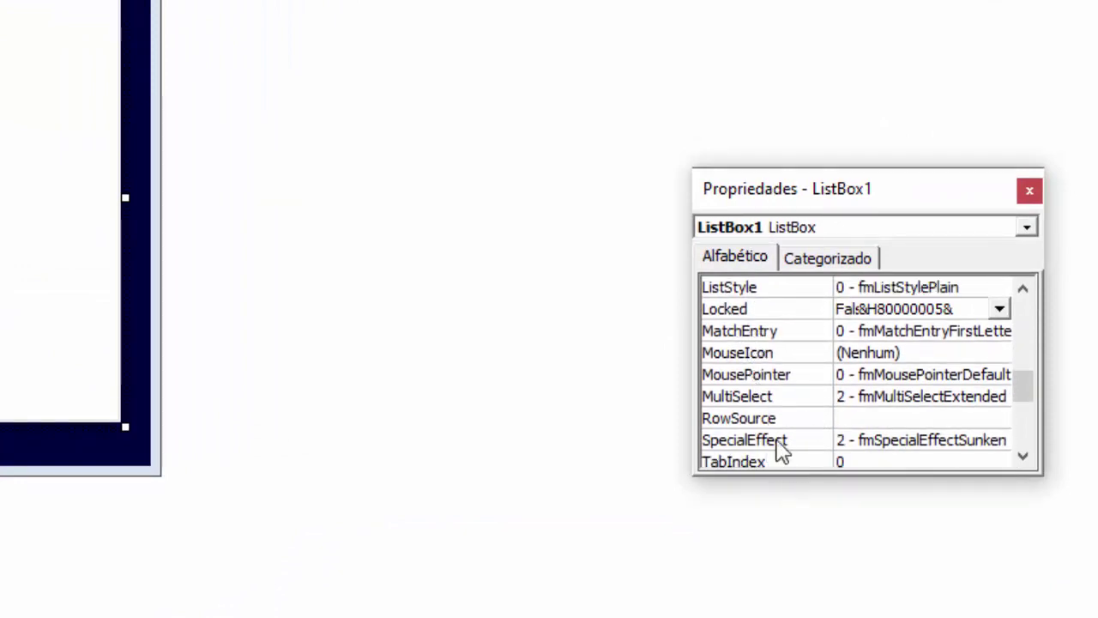
pyautogui.click(762, 400)
pyautogui.click(999, 396)
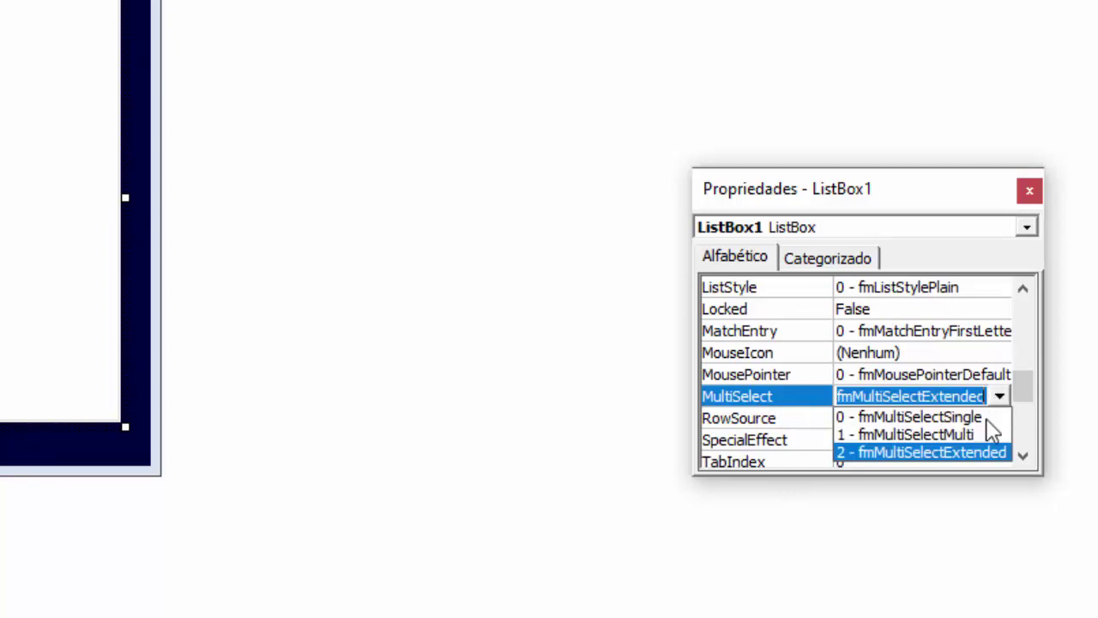
pyautogui.click(976, 452)
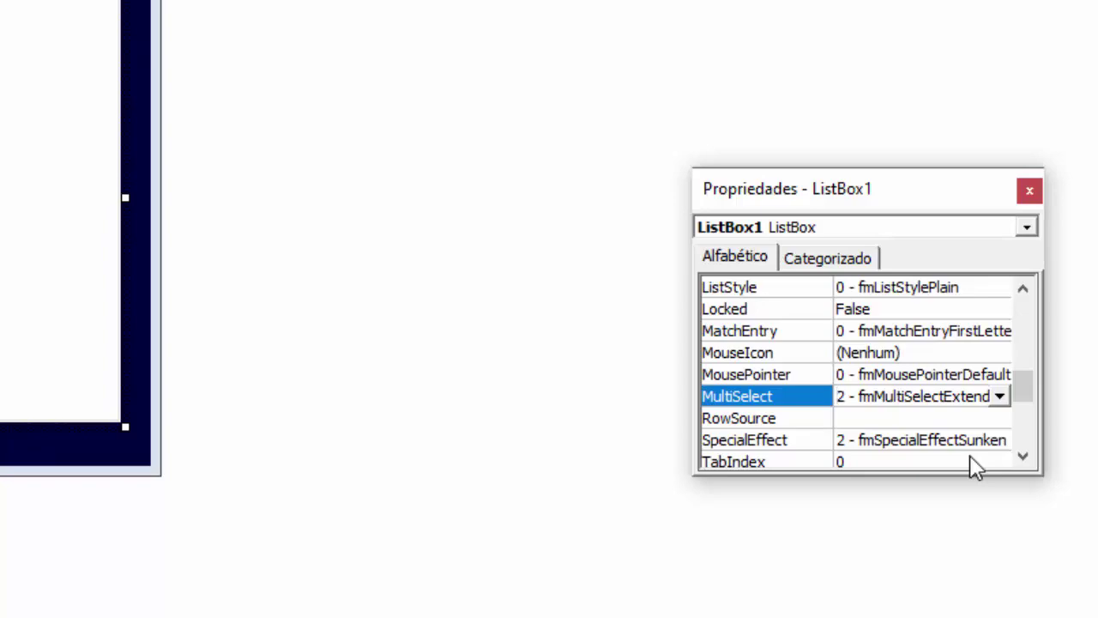
pyautogui.click(366, 424)
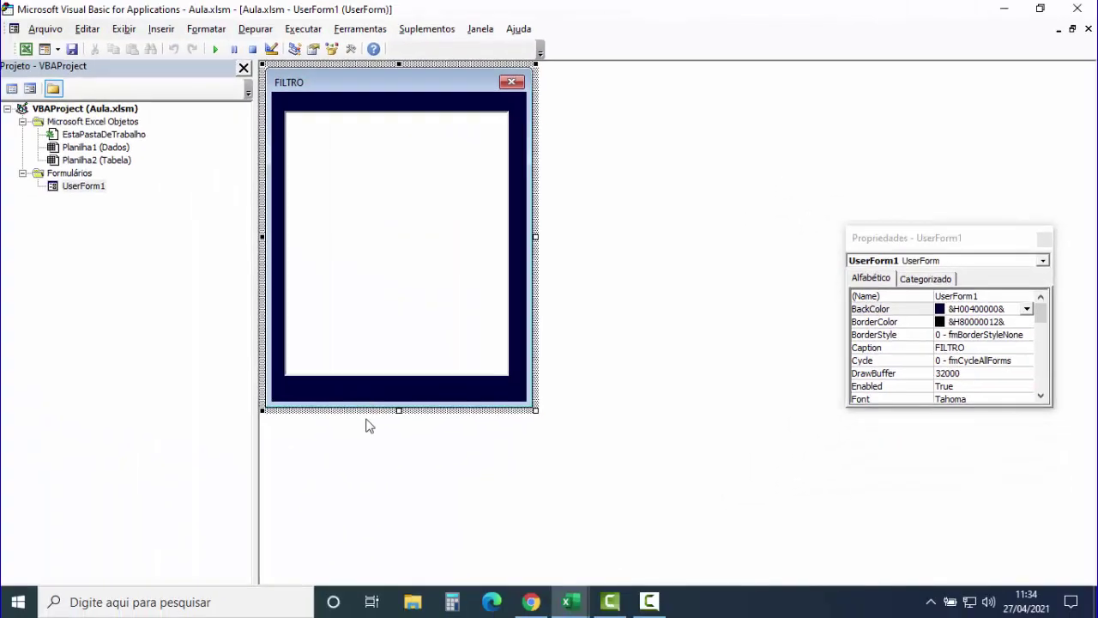
# Step: Run the FILTRO form and filter the pivot from EMPRÉSTIMOS through SALÁRIO, then the blank entry only
pyautogui.click(215, 49)
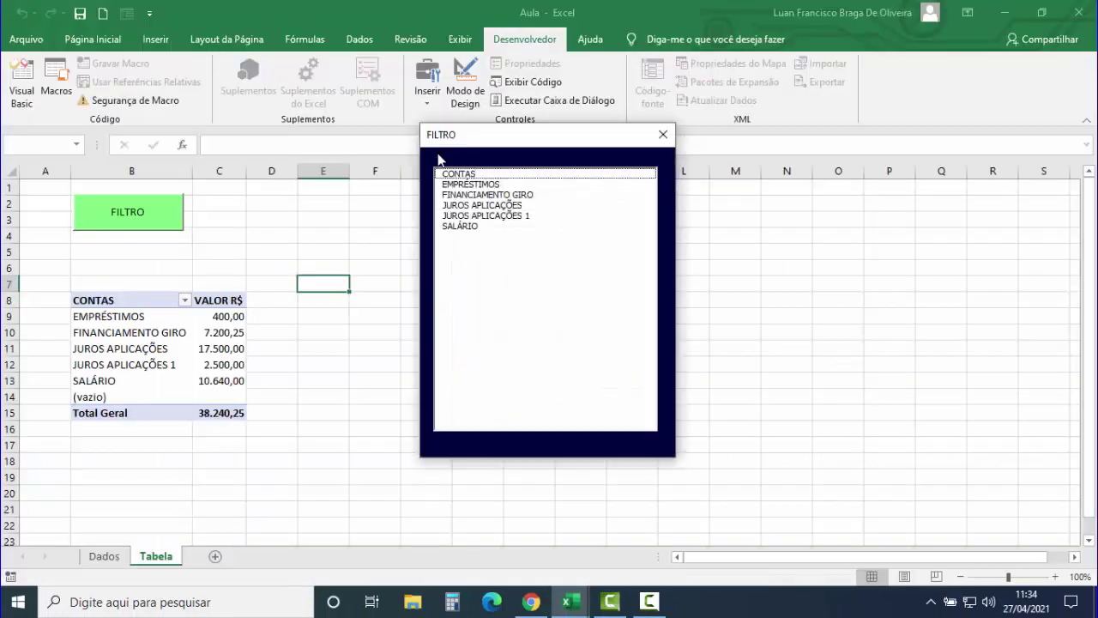
pyautogui.click(506, 184)
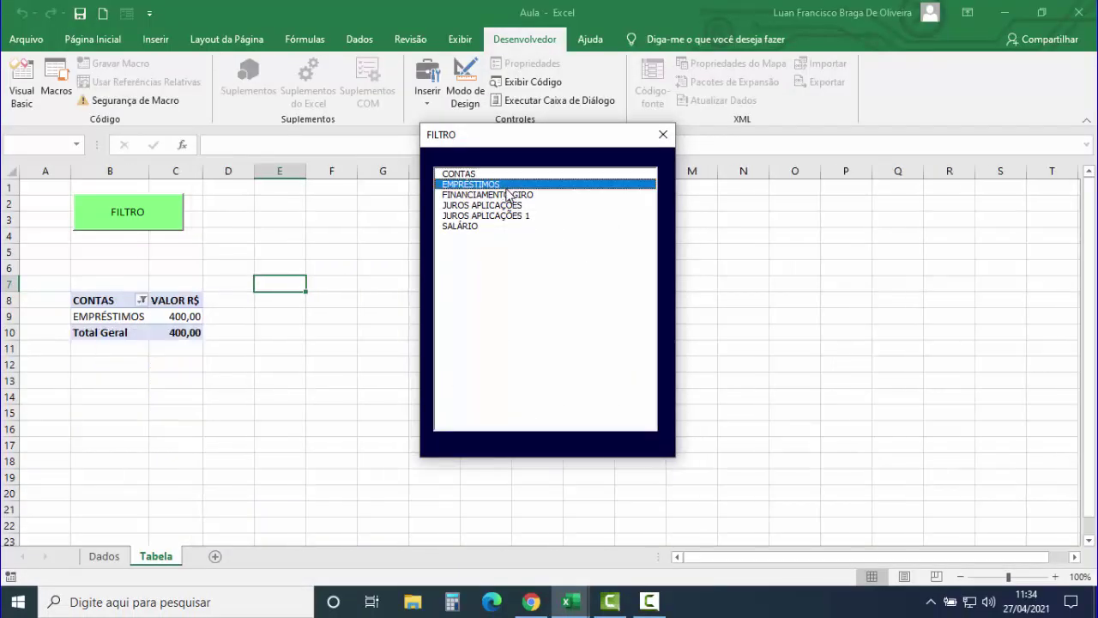
pyautogui.click(506, 195)
pyautogui.click(504, 205)
pyautogui.click(503, 215)
pyautogui.click(491, 229)
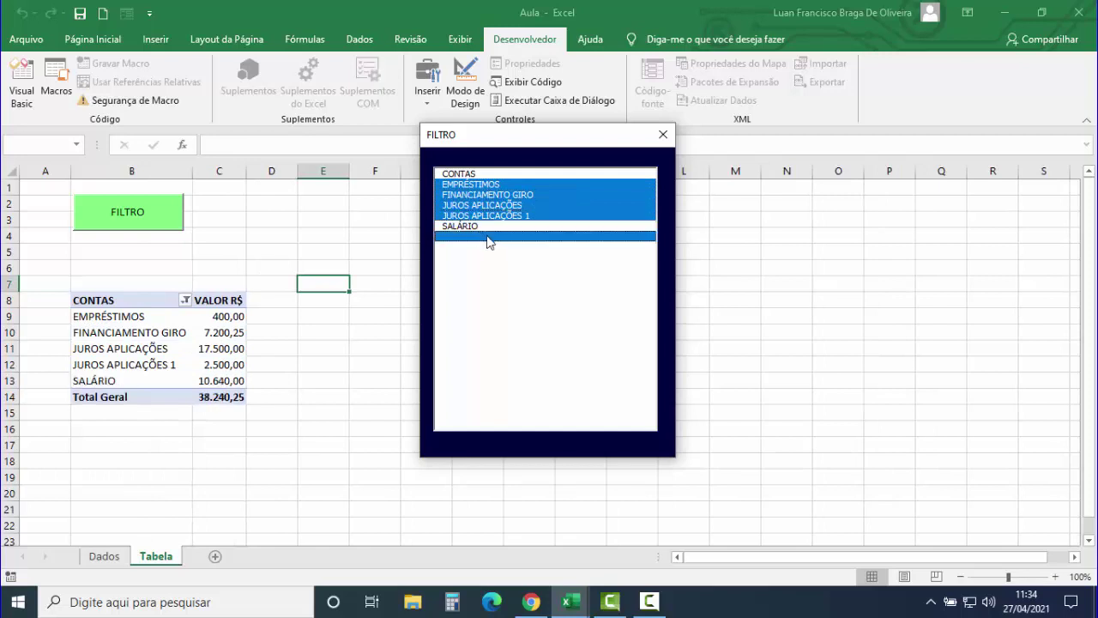
pyautogui.click(490, 217)
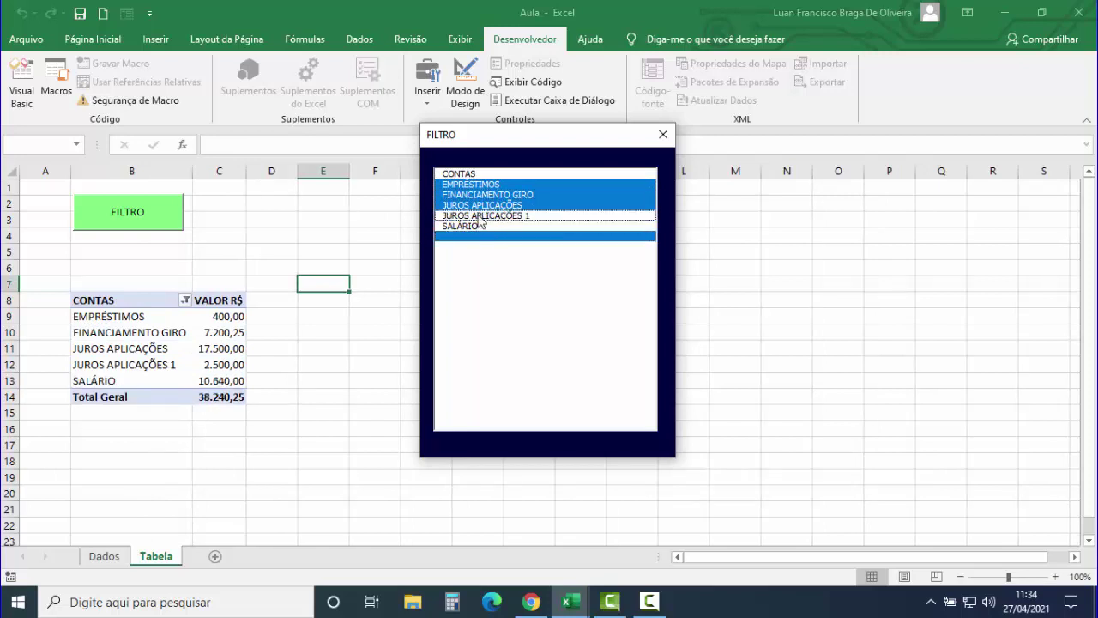
pyautogui.click(479, 216)
pyautogui.click(485, 244)
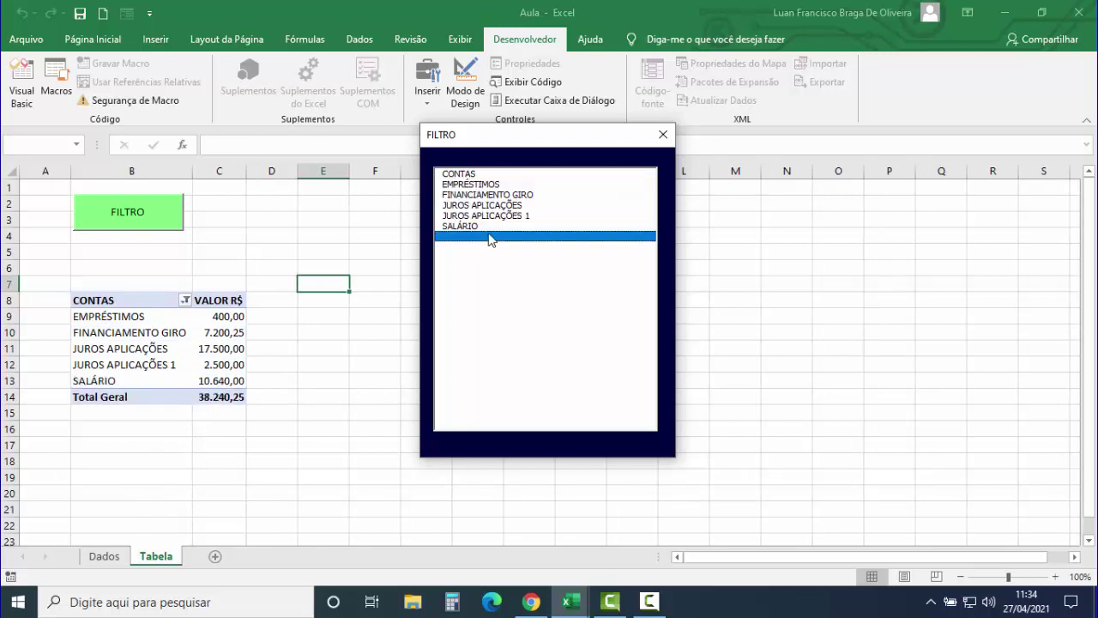
# Step: Select EMPRÉSTIMOS downward, drop SALÁRIO and JUROS APLICAÇÕES, then reduce to the blank entry
pyautogui.click(478, 185)
pyautogui.moveTo(486, 202); pyautogui.dragTo(483, 248)
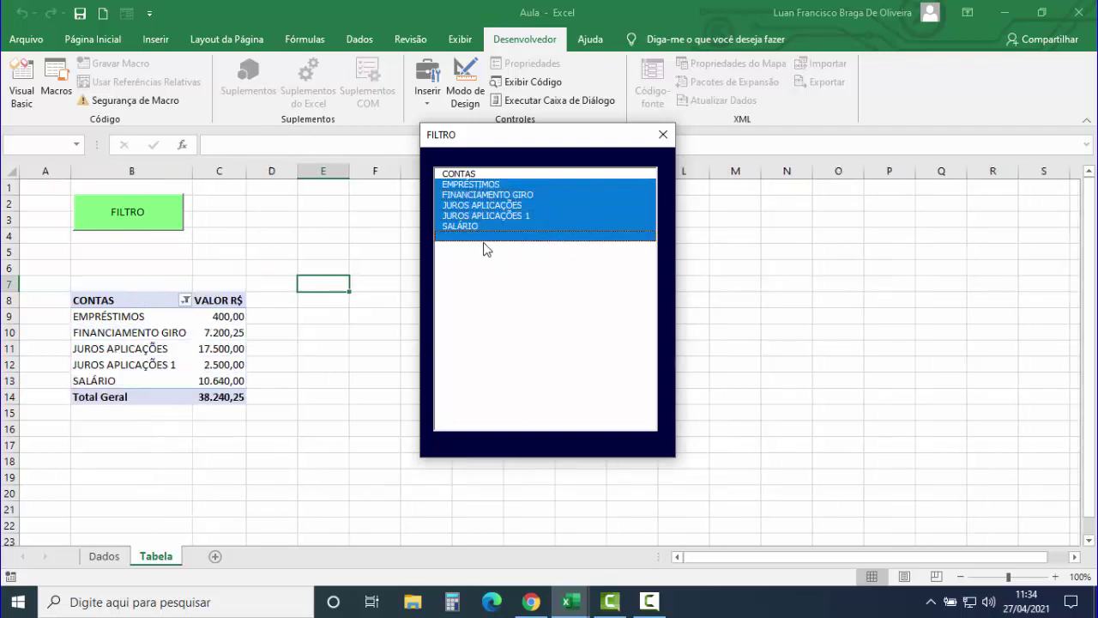
pyautogui.keyDown('ctrl'); pyautogui.click(475, 225); pyautogui.keyUp('ctrl')
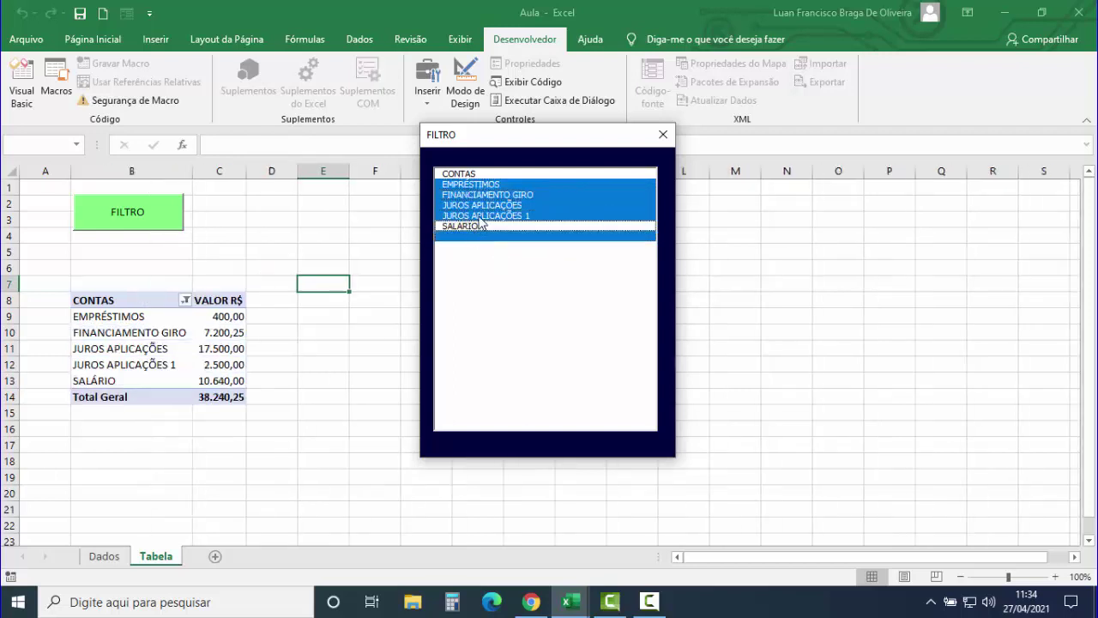
pyautogui.keyDown('ctrl'); pyautogui.click(485, 205); pyautogui.keyUp('ctrl')
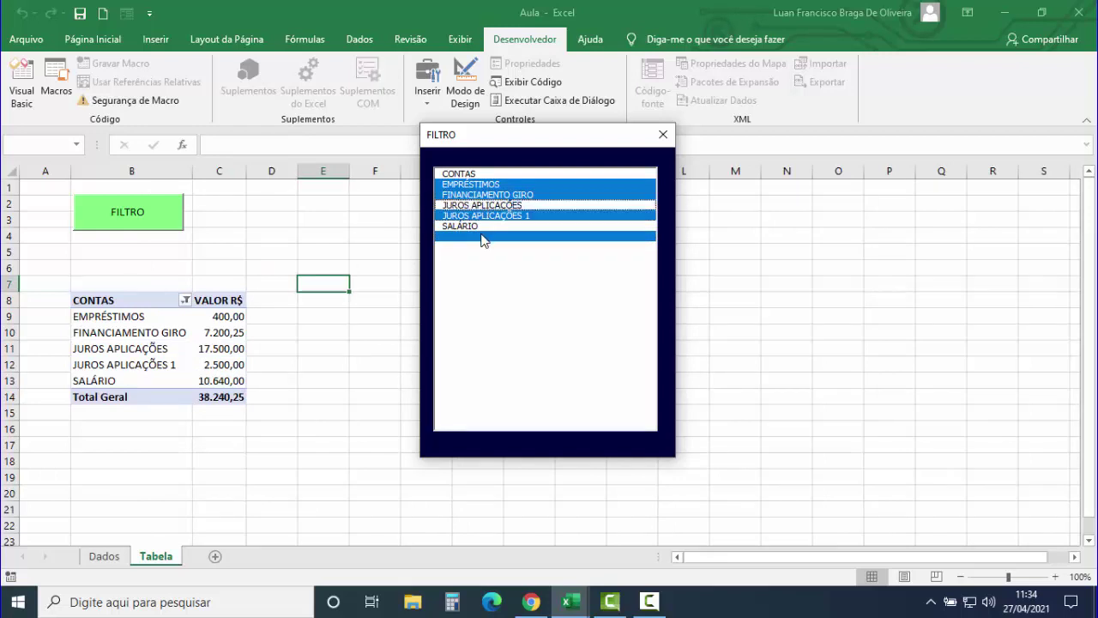
pyautogui.click(484, 237)
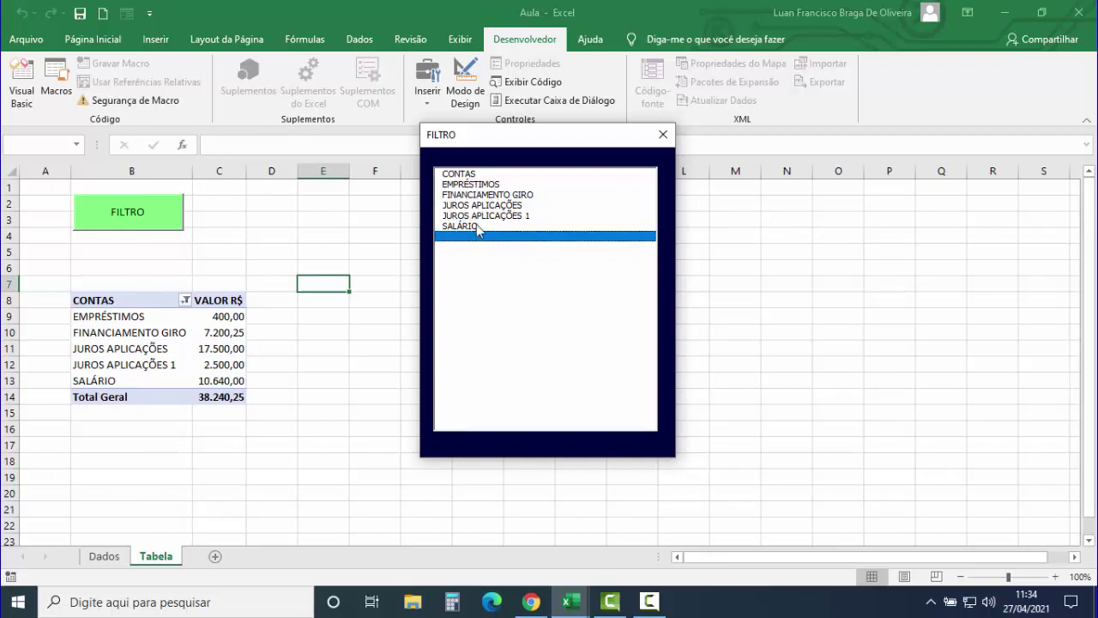
# Step: Filter to SALÁRIO, add the other accounts, then pick the blank entry to show all accounts totalling 38.240,25
pyautogui.click(476, 226)
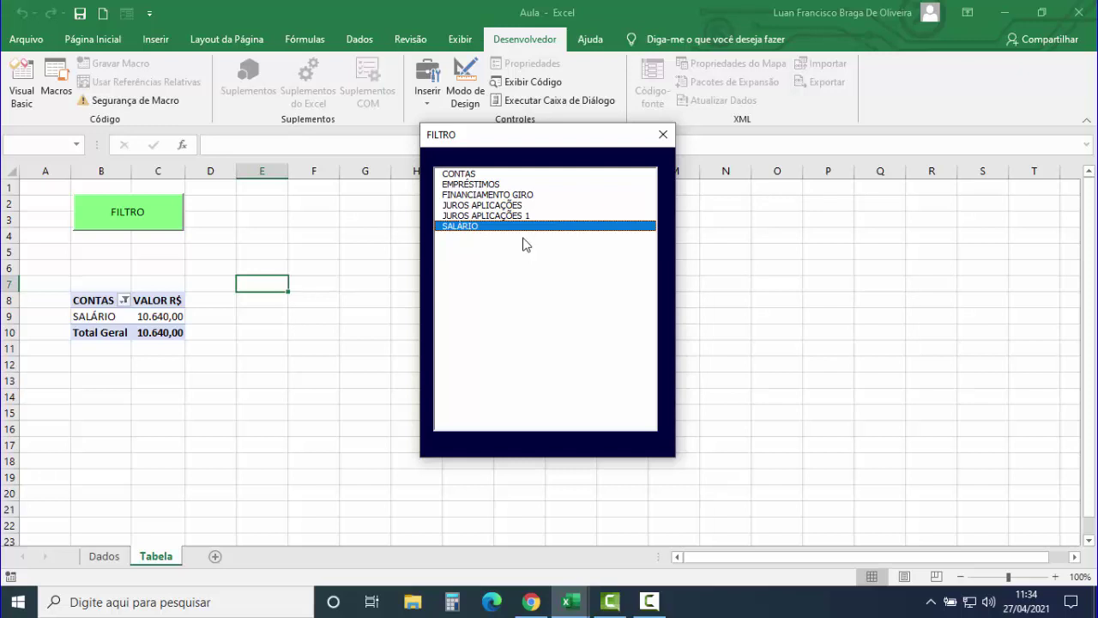
pyautogui.keyDown('ctrl'); pyautogui.click(496, 185); pyautogui.keyUp('ctrl')
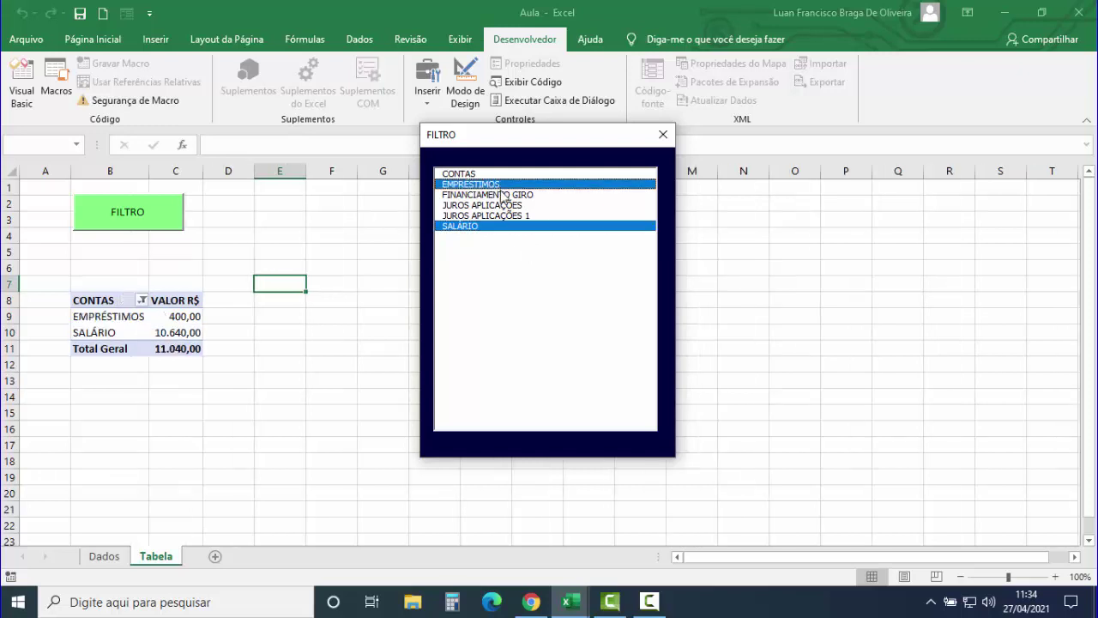
pyautogui.keyDown('ctrl'); pyautogui.click(503, 196); pyautogui.keyUp('ctrl')
pyautogui.keyDown('ctrl'); pyautogui.click(497, 207); pyautogui.keyUp('ctrl')
pyautogui.keyDown('ctrl'); pyautogui.click(500, 216); pyautogui.keyUp('ctrl')
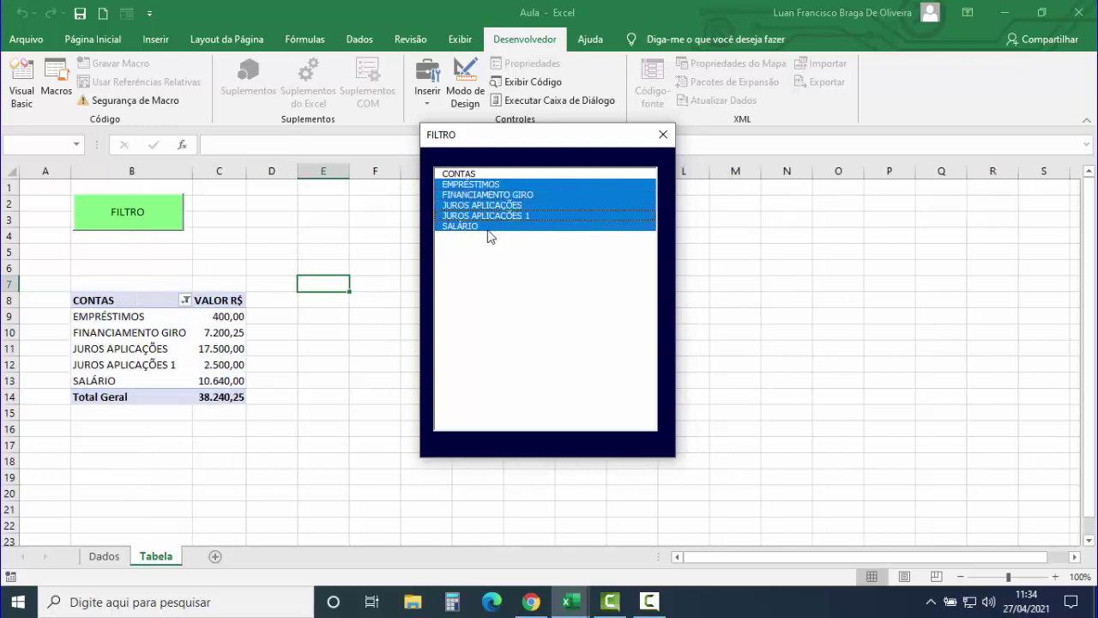
pyautogui.click(505, 228)
pyautogui.click(504, 236)
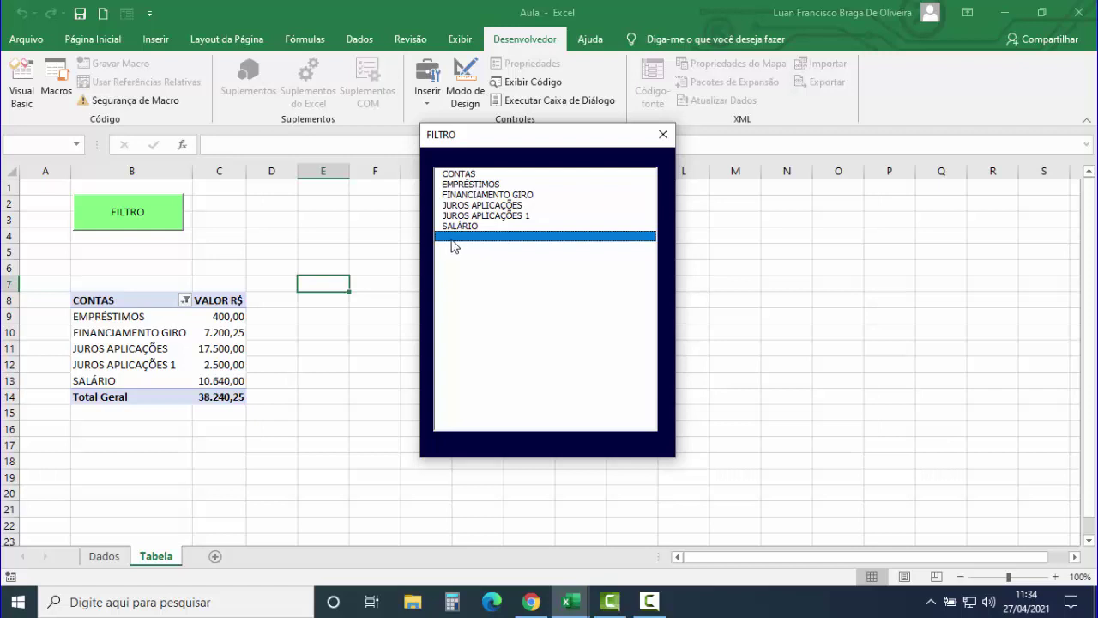
pyautogui.moveTo(479, 138); pyautogui.dragTo(356, 125)
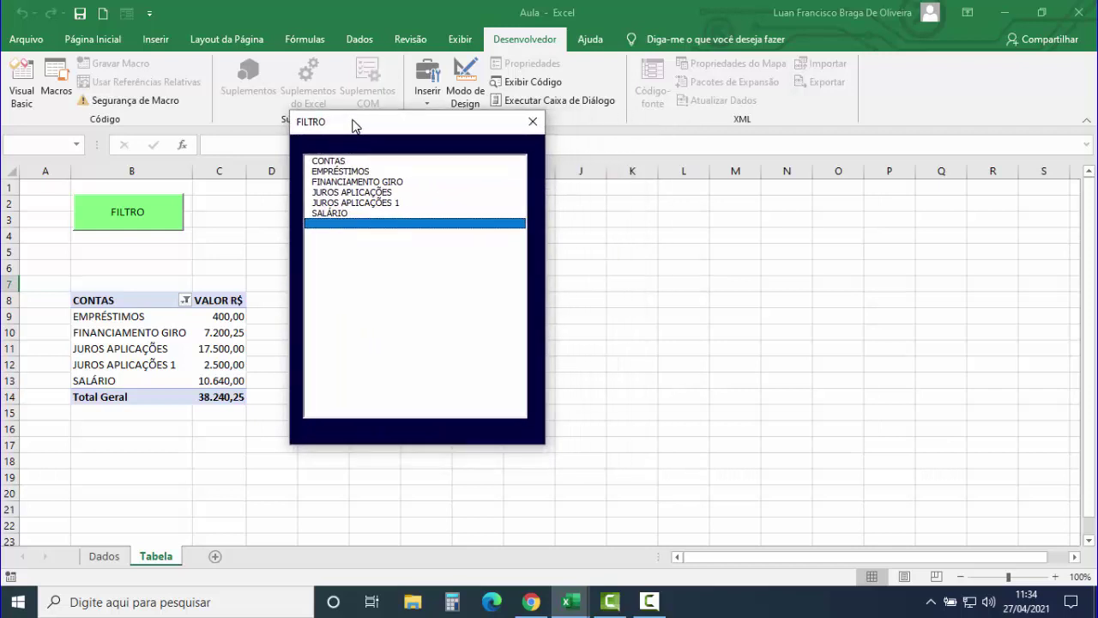